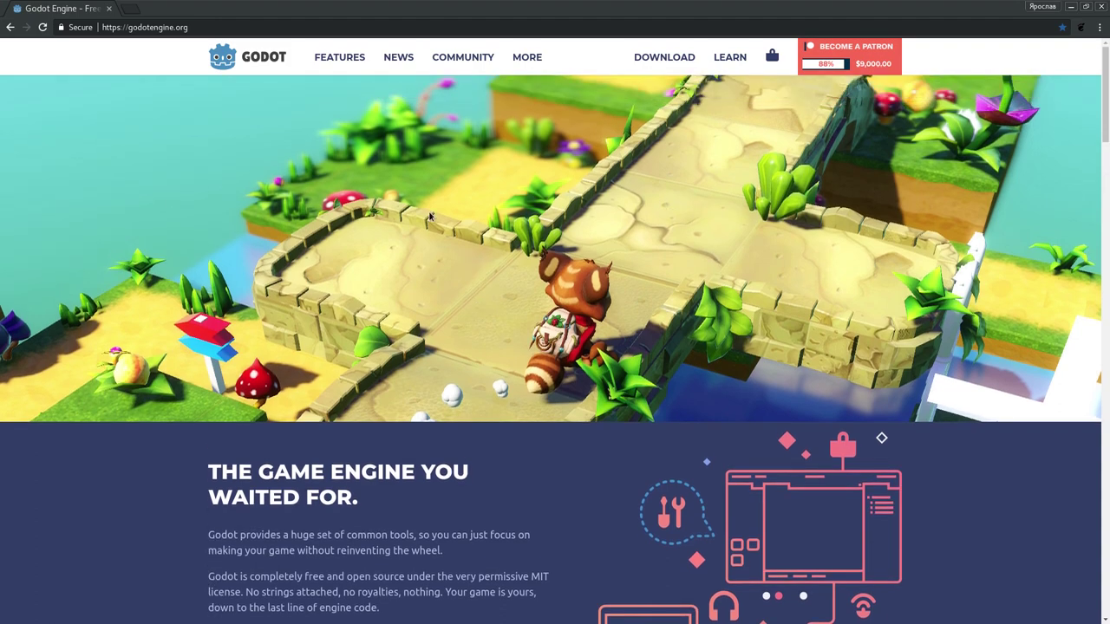
- Scroll up and down through the Godot homepage to review its content
{"action": "scroll", "coordinate": [446, 362], "scroll_direction": "down", "scroll_amount": 2}
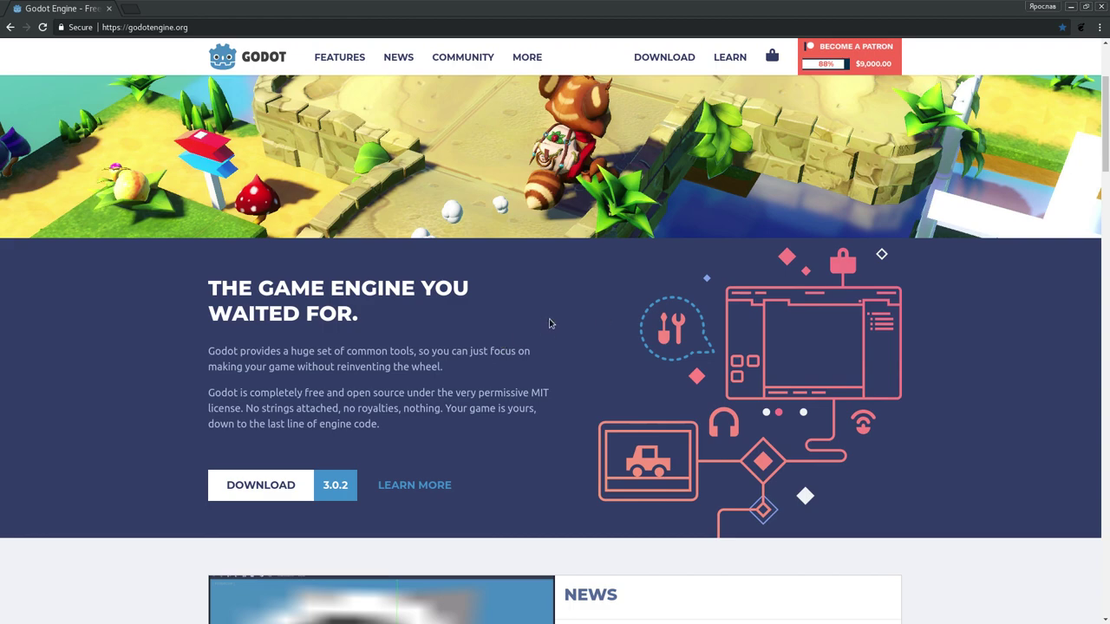
{"action": "scroll", "coordinate": [548, 323], "scroll_direction": "up", "scroll_amount": 2}
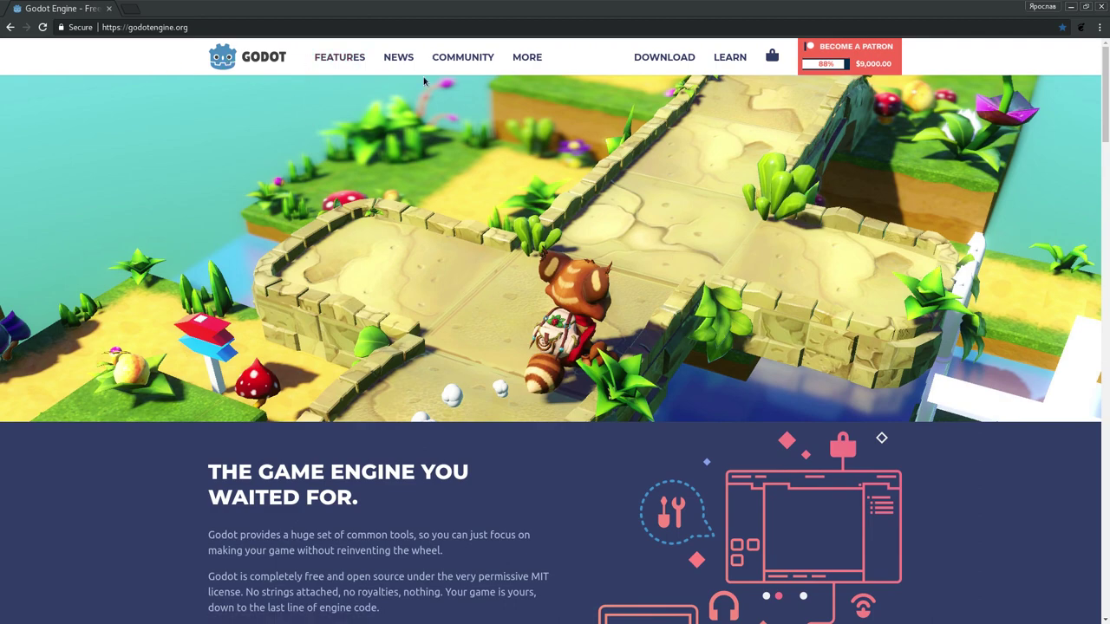
{"action": "scroll", "coordinate": [311, 244], "scroll_direction": "down", "scroll_amount": 2}
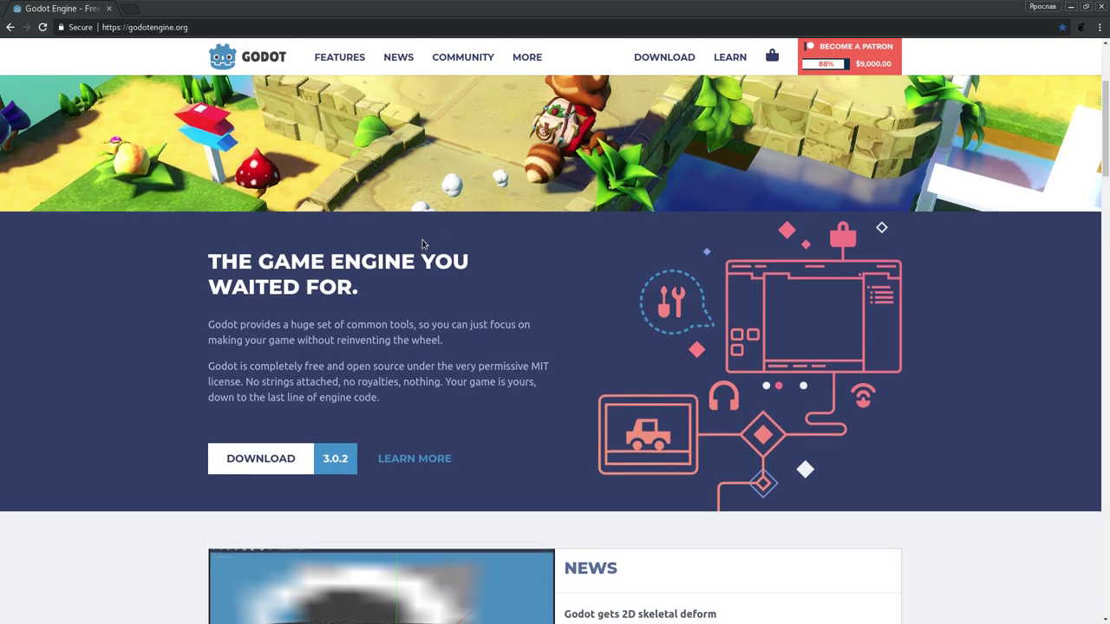
{"action": "scroll", "coordinate": [422, 244], "scroll_direction": "up", "scroll_amount": 2}
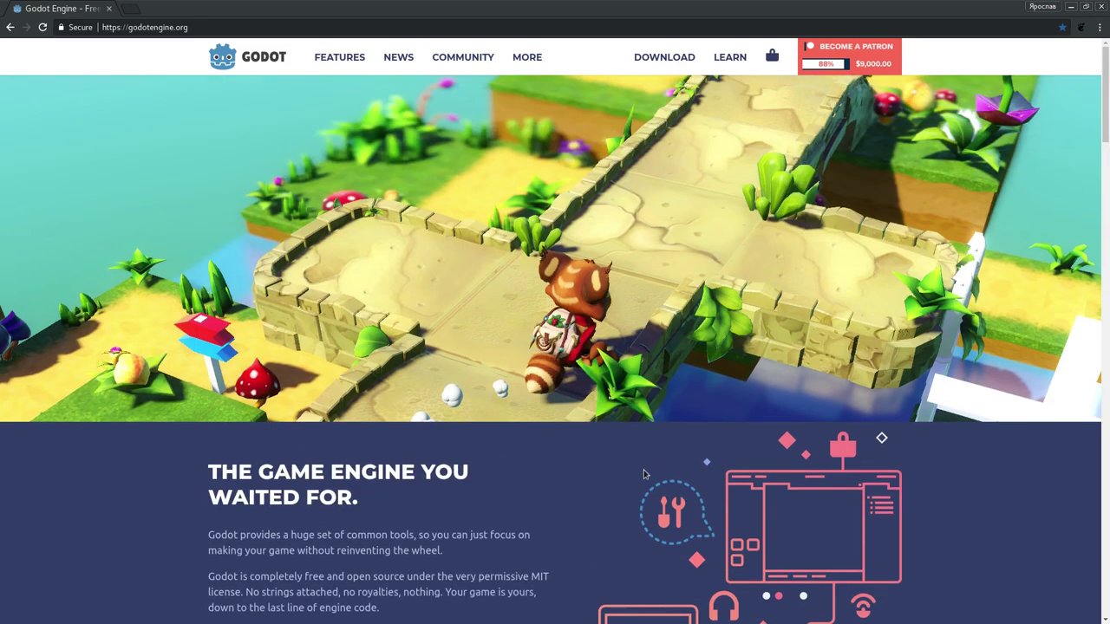
{"action": "scroll", "coordinate": [644, 475], "scroll_direction": "down", "scroll_amount": 2}
{"action": "scroll", "coordinate": [643, 474], "scroll_direction": "down", "scroll_amount": 2}
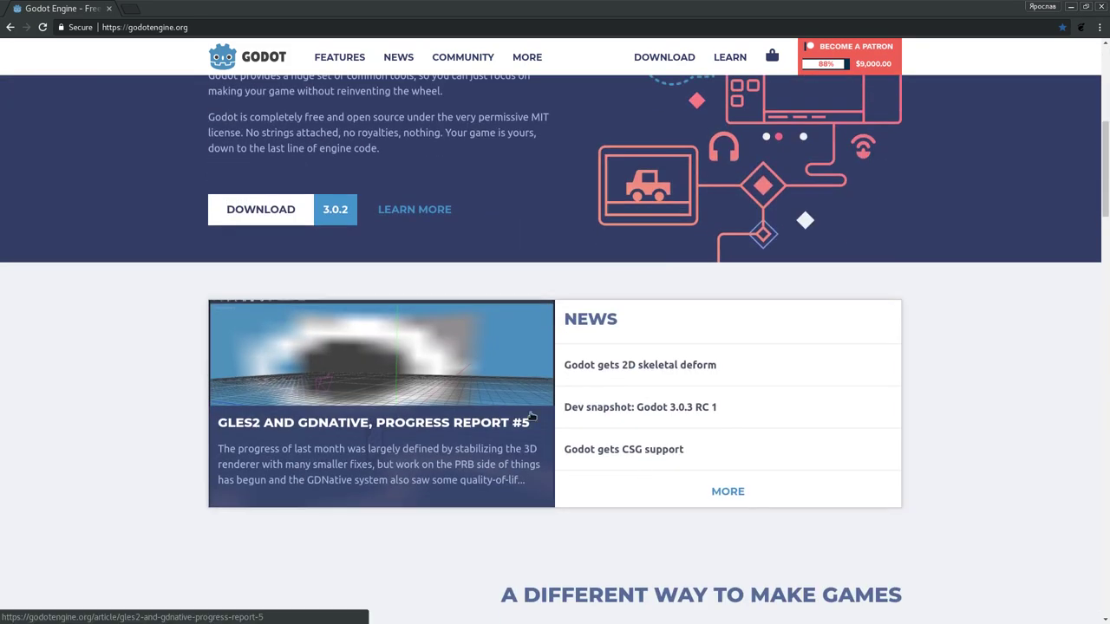
{"action": "scroll", "coordinate": [529, 416], "scroll_direction": "up", "scroll_amount": 3}
{"action": "scroll", "coordinate": [529, 416], "scroll_direction": "down", "scroll_amount": 5}
{"action": "scroll", "coordinate": [528, 403], "scroll_direction": "down", "scroll_amount": 2}
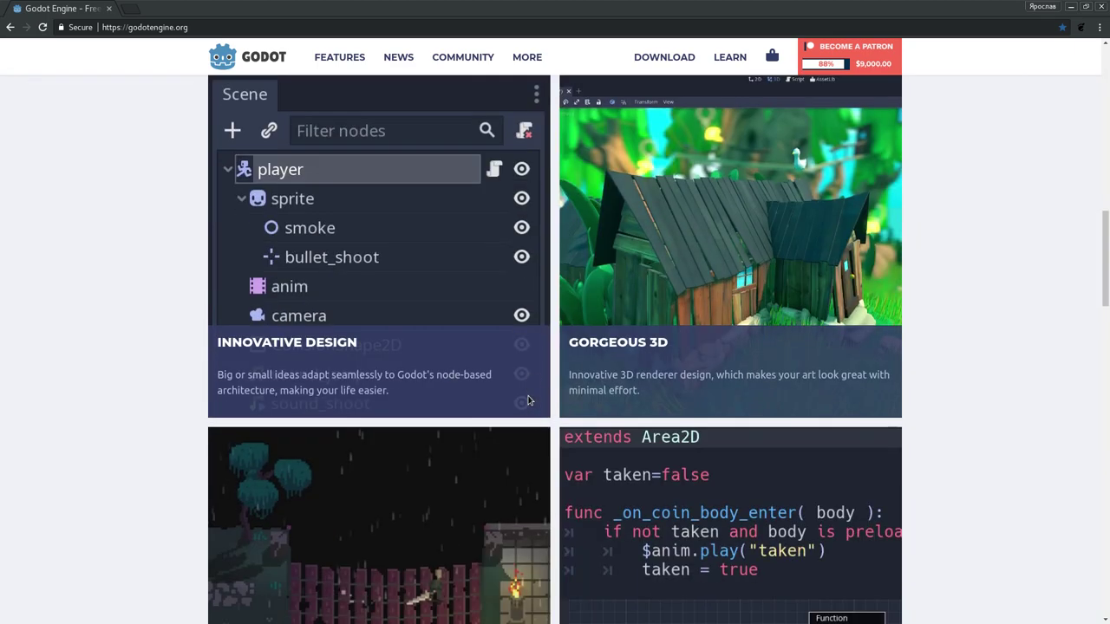
{"action": "scroll", "coordinate": [528, 400], "scroll_direction": "up", "scroll_amount": 2}
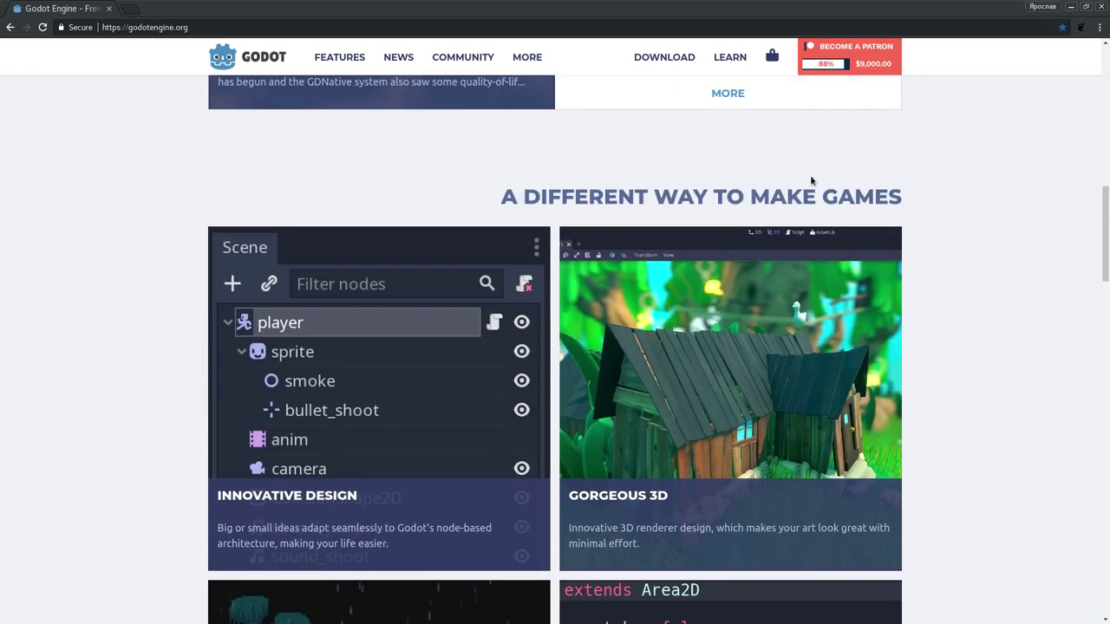
{"action": "scroll", "coordinate": [602, 198], "scroll_direction": "down", "scroll_amount": 2}
{"action": "scroll", "coordinate": [751, 183], "scroll_direction": "up", "scroll_amount": 2}
{"action": "scroll", "coordinate": [841, 307], "scroll_direction": "down", "scroll_amount": 2}
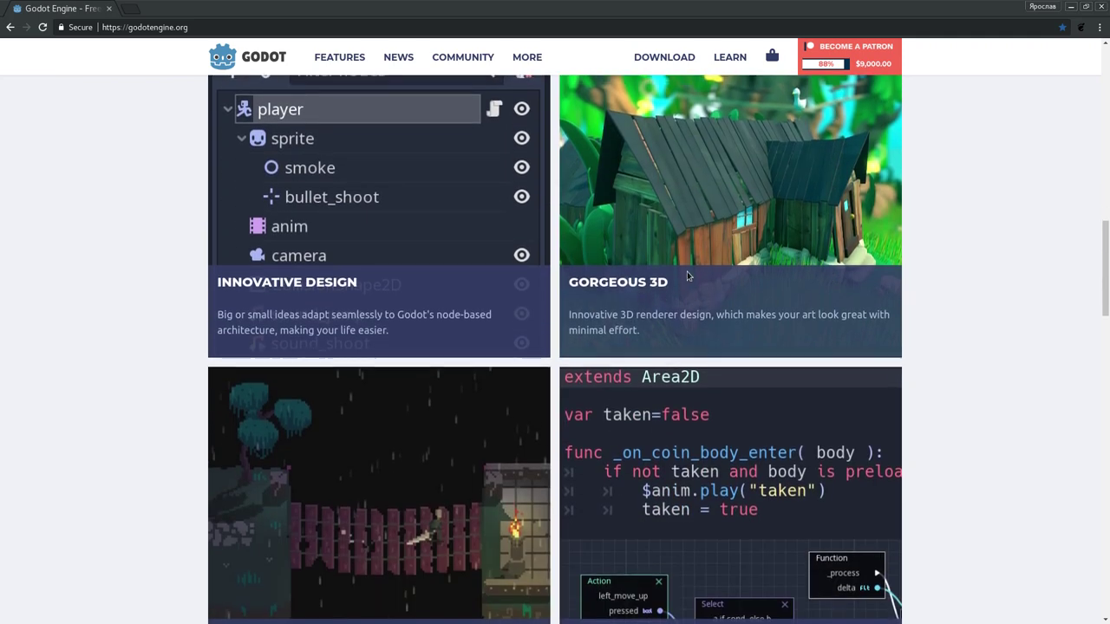
{"action": "scroll", "coordinate": [709, 306], "scroll_direction": "up", "scroll_amount": 1}
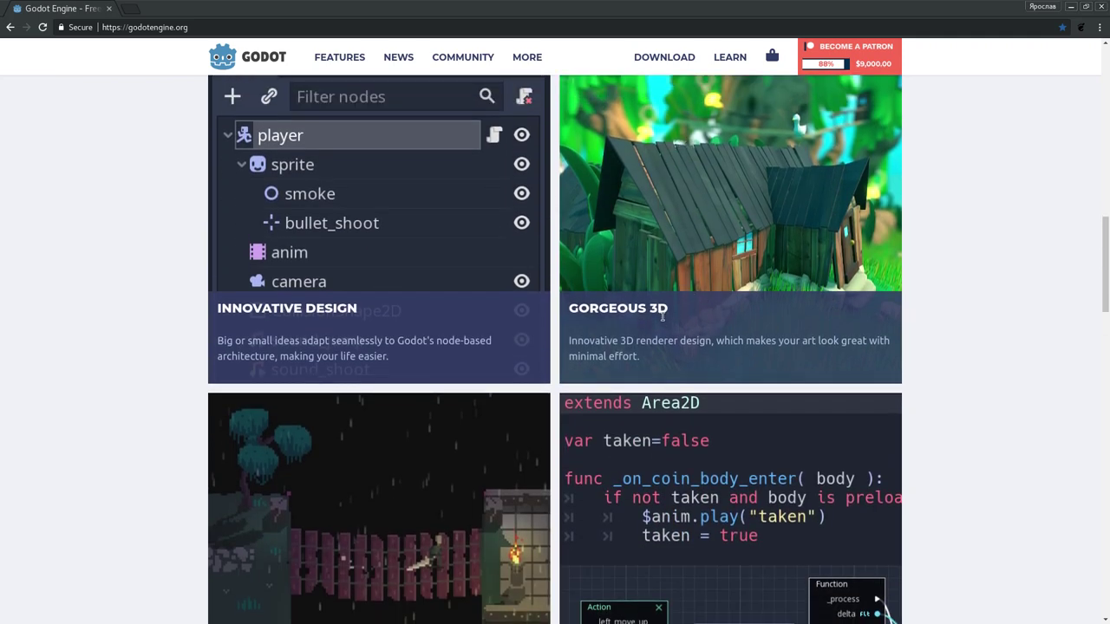
{"action": "scroll", "coordinate": [588, 308], "scroll_direction": "down", "scroll_amount": 1}
{"action": "scroll", "coordinate": [731, 178], "scroll_direction": "up", "scroll_amount": 2}
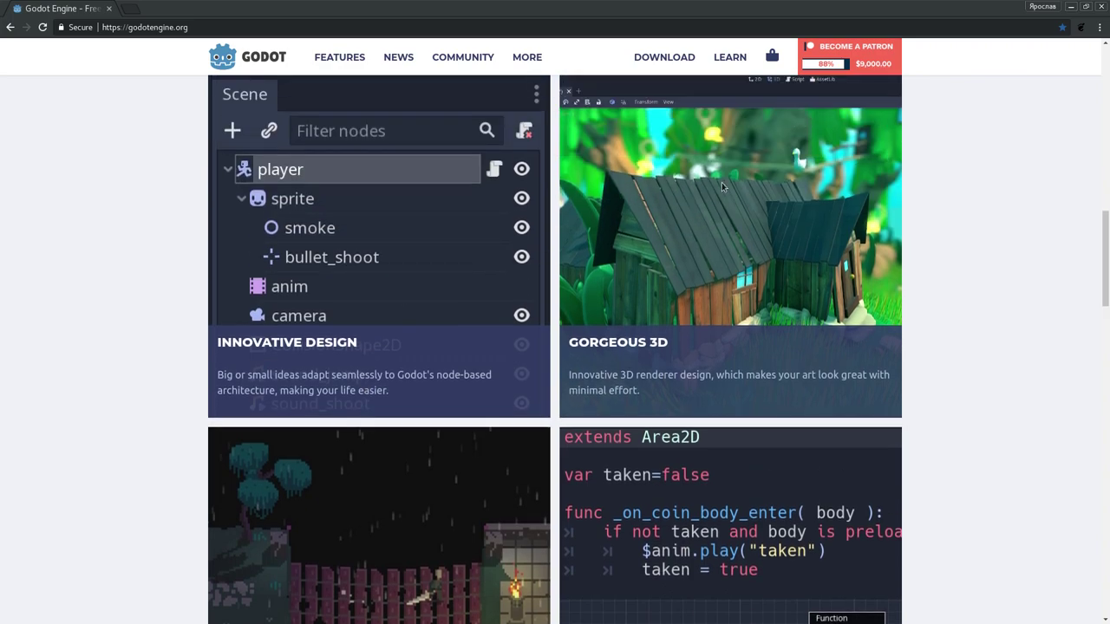
{"action": "scroll", "coordinate": [722, 187], "scroll_direction": "down", "scroll_amount": 3}
{"action": "scroll", "coordinate": [506, 353], "scroll_direction": "down", "scroll_amount": 2}
{"action": "scroll", "coordinate": [446, 327], "scroll_direction": "up", "scroll_amount": 2}
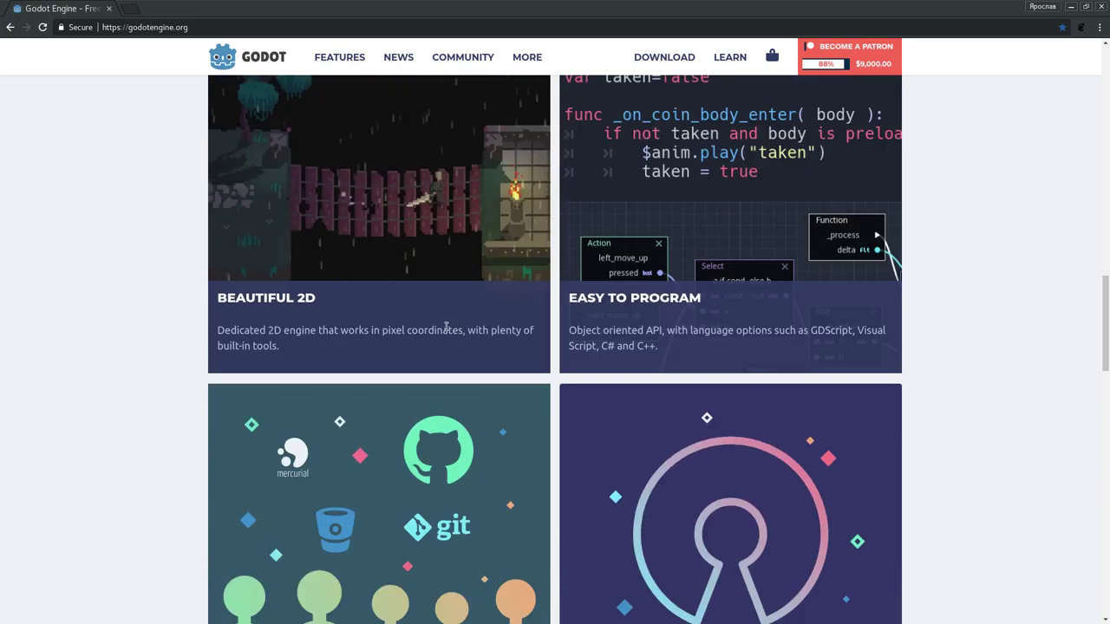
{"action": "scroll", "coordinate": [447, 327], "scroll_direction": "down", "scroll_amount": 3}
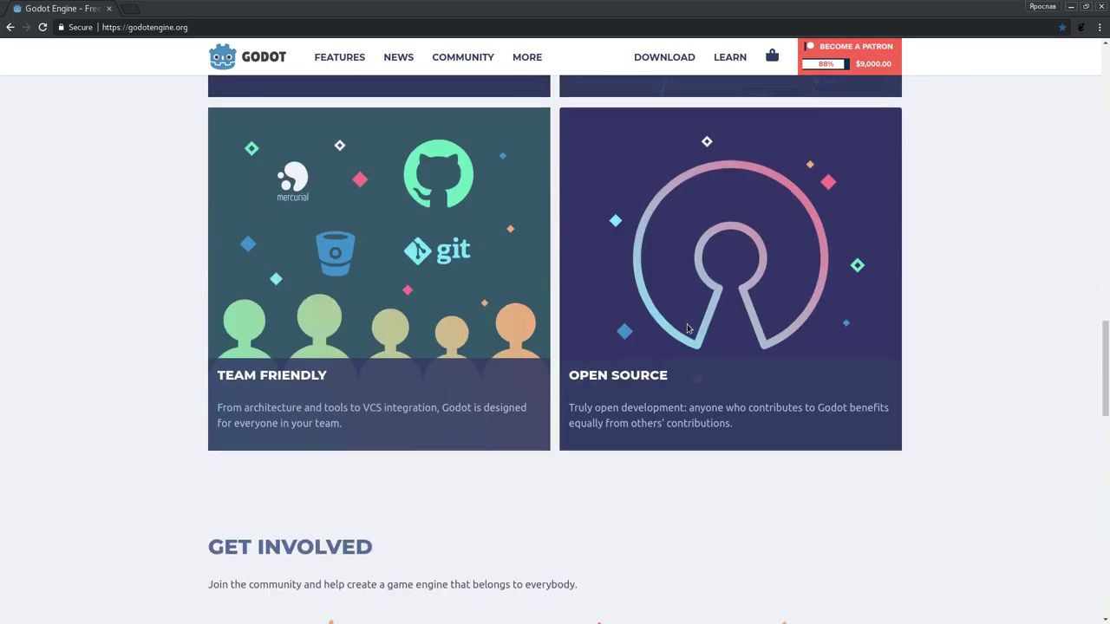
{"action": "scroll", "coordinate": [688, 327], "scroll_direction": "down", "scroll_amount": 2}
{"action": "scroll", "coordinate": [669, 326], "scroll_direction": "down", "scroll_amount": 2}
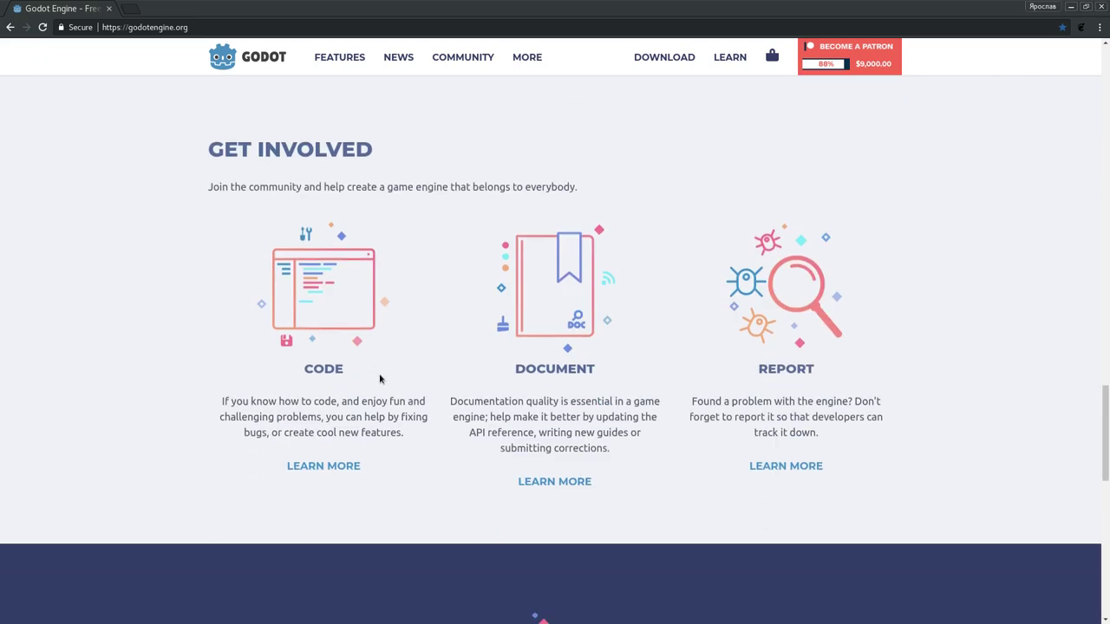
{"action": "scroll", "coordinate": [379, 374], "scroll_direction": "down", "scroll_amount": 2}
{"action": "scroll", "coordinate": [309, 339], "scroll_direction": "down", "scroll_amount": 1}
{"action": "scroll", "coordinate": [434, 260], "scroll_direction": "down", "scroll_amount": 2}
{"action": "scroll", "coordinate": [570, 163], "scroll_direction": "down", "scroll_amount": 2}
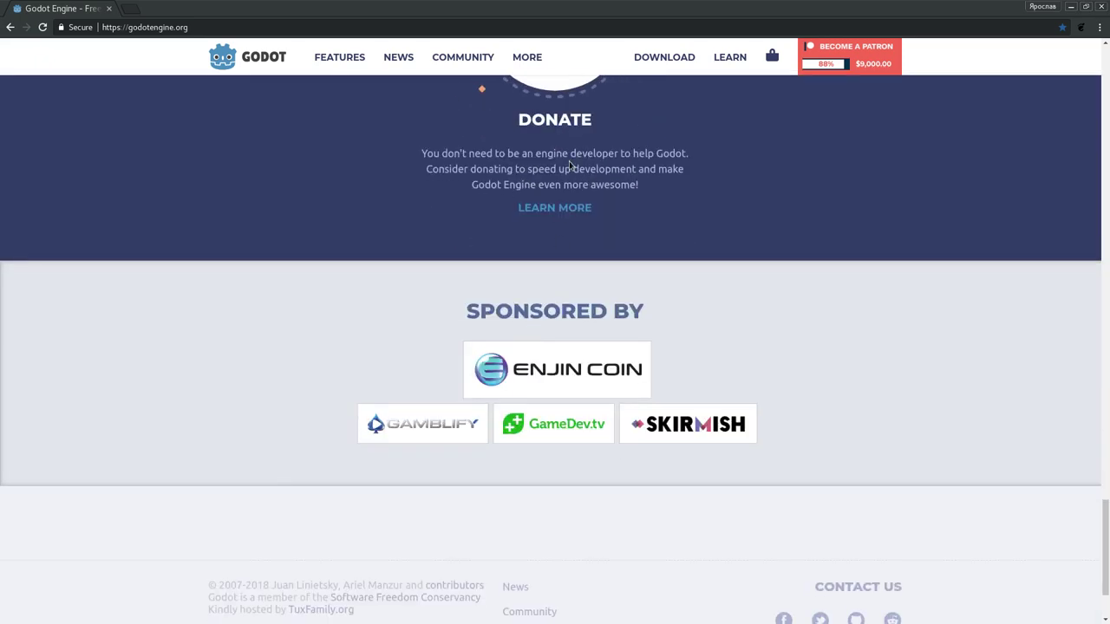
{"action": "scroll", "coordinate": [569, 163], "scroll_direction": "up", "scroll_amount": 2}
{"action": "scroll", "coordinate": [618, 304], "scroll_direction": "up", "scroll_amount": 1}
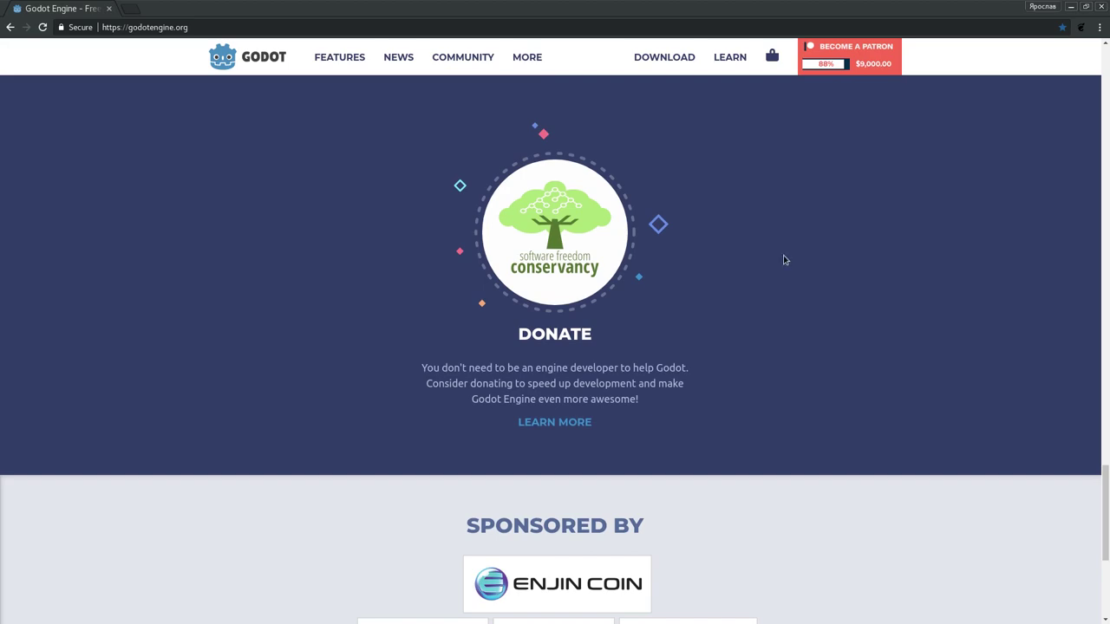
{"action": "scroll", "coordinate": [784, 257], "scroll_direction": "up", "scroll_amount": 1}
{"action": "scroll", "coordinate": [784, 257], "scroll_direction": "up", "scroll_amount": 4}
{"action": "scroll", "coordinate": [784, 257], "scroll_direction": "up", "scroll_amount": 6}
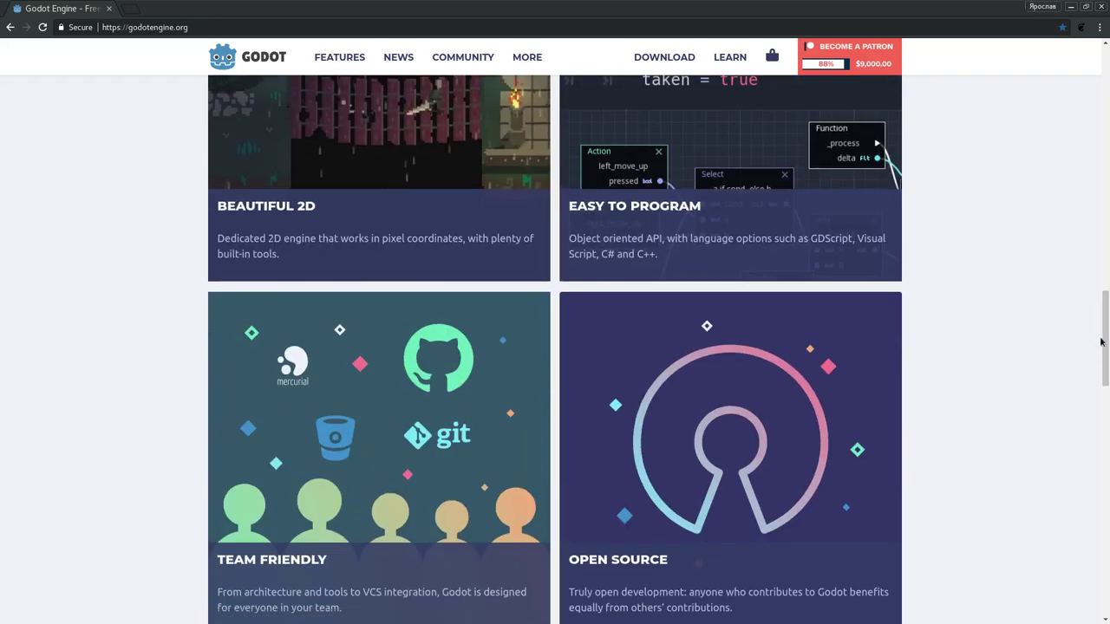
- Open the Godot 3.0.2 Linux download page and scroll down to the 'Also available on Steam' banner
{"action": "left_click_drag", "start_coordinate": [1101, 341], "coordinate": [1089, 14]}
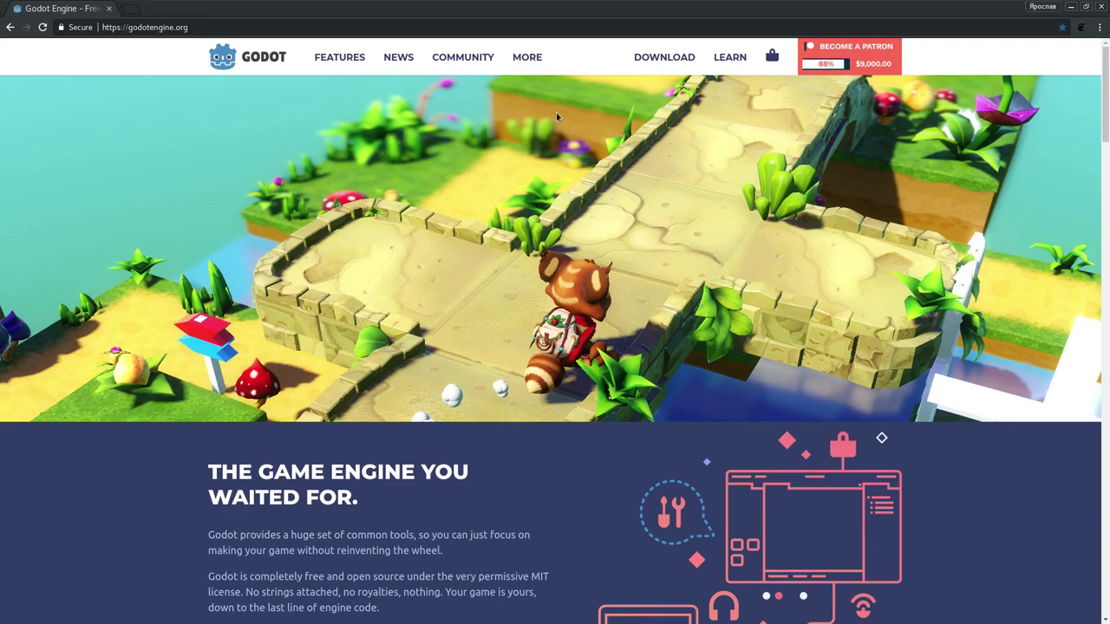
{"action": "scroll", "coordinate": [363, 174], "scroll_direction": "down", "scroll_amount": 3}
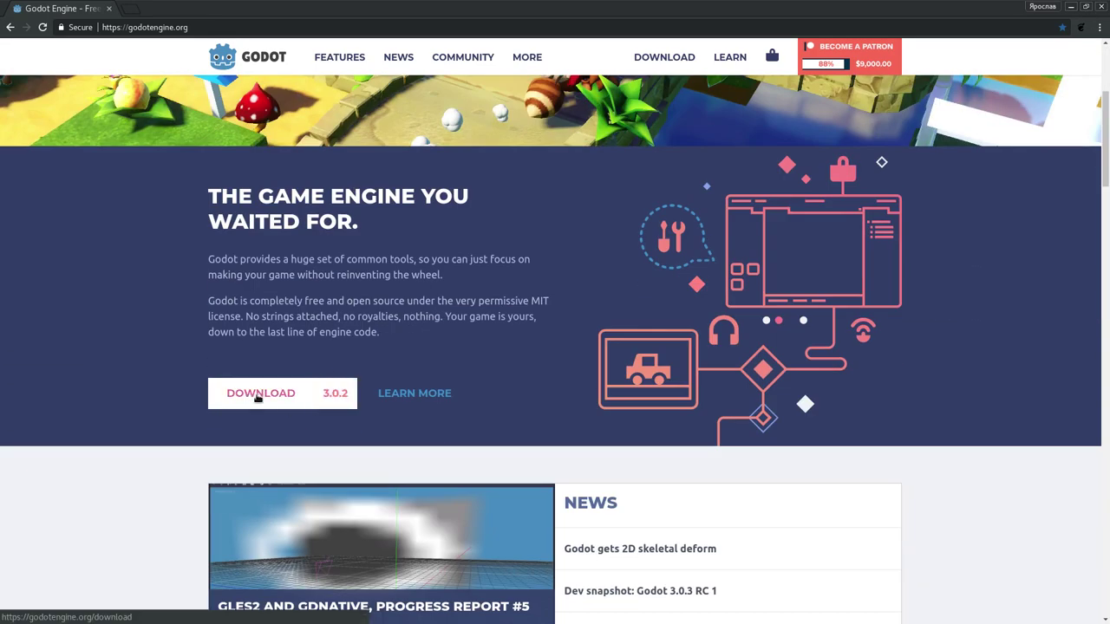
{"action": "left_click", "coordinate": [258, 395]}
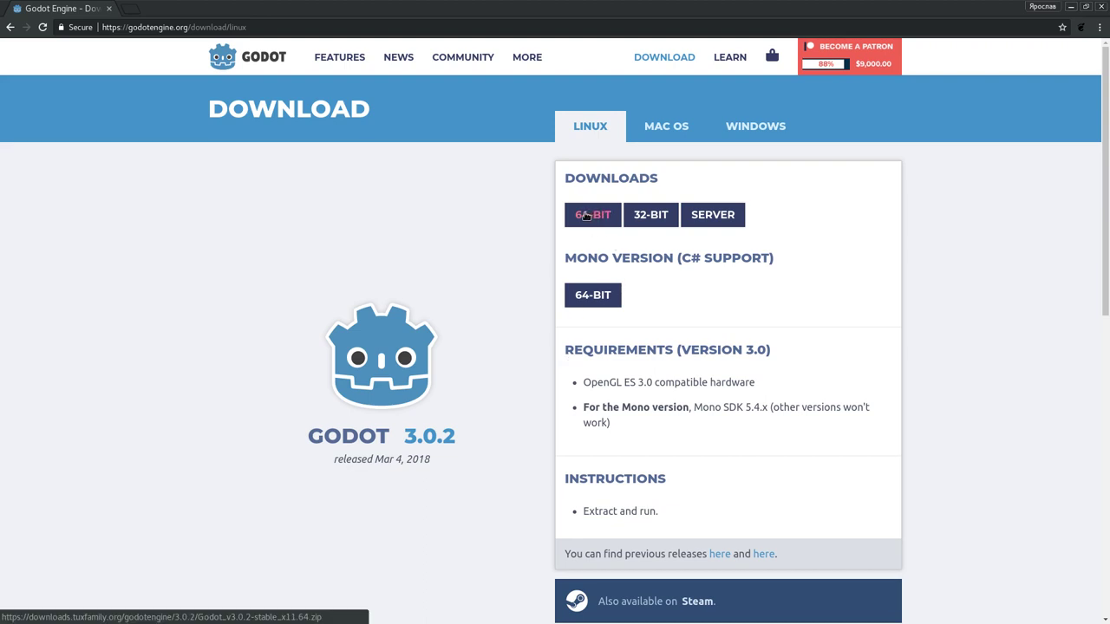
{"action": "scroll", "coordinate": [586, 216], "scroll_direction": "down", "scroll_amount": 3}
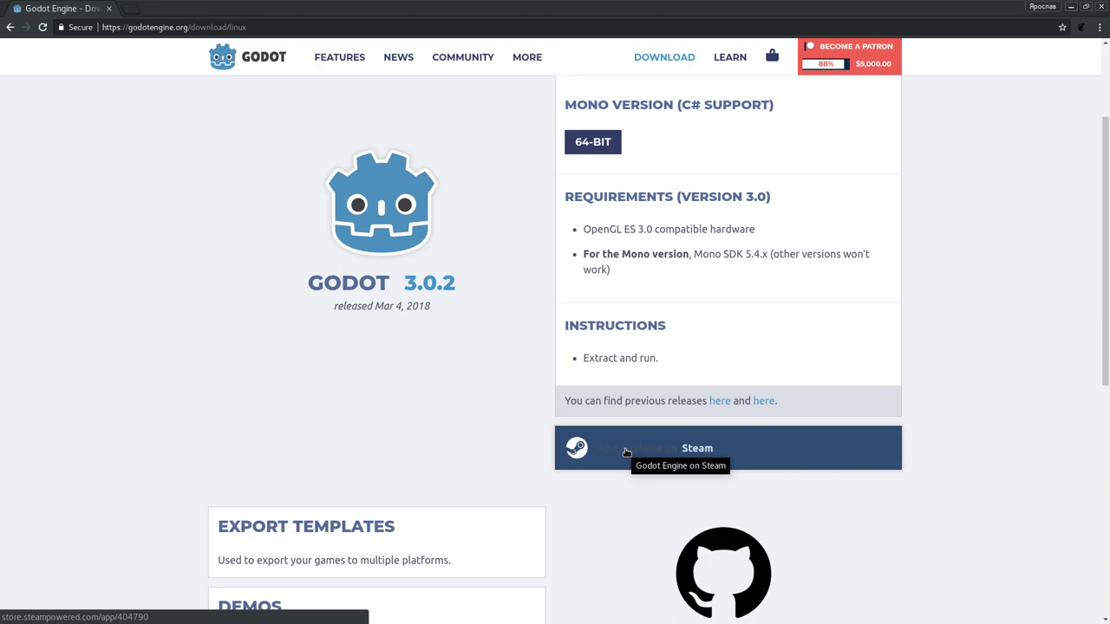
- From Godot's Steam store page, install Godot Engine with desktop and start menu shortcuts
{"action": "left_click", "coordinate": [625, 446]}
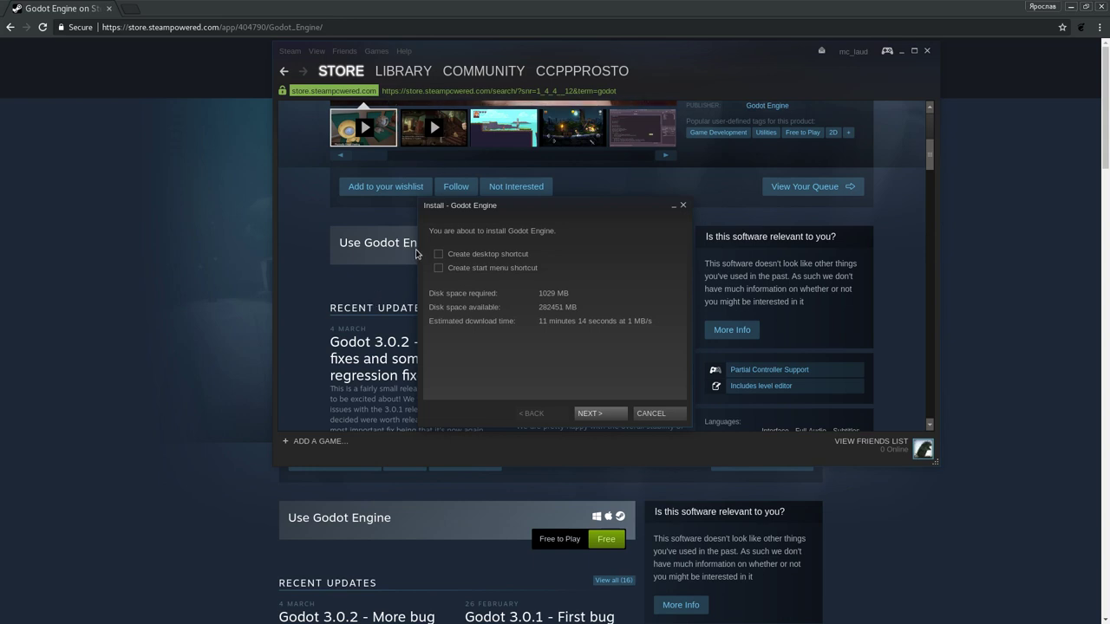
{"action": "left_click", "coordinate": [474, 255]}
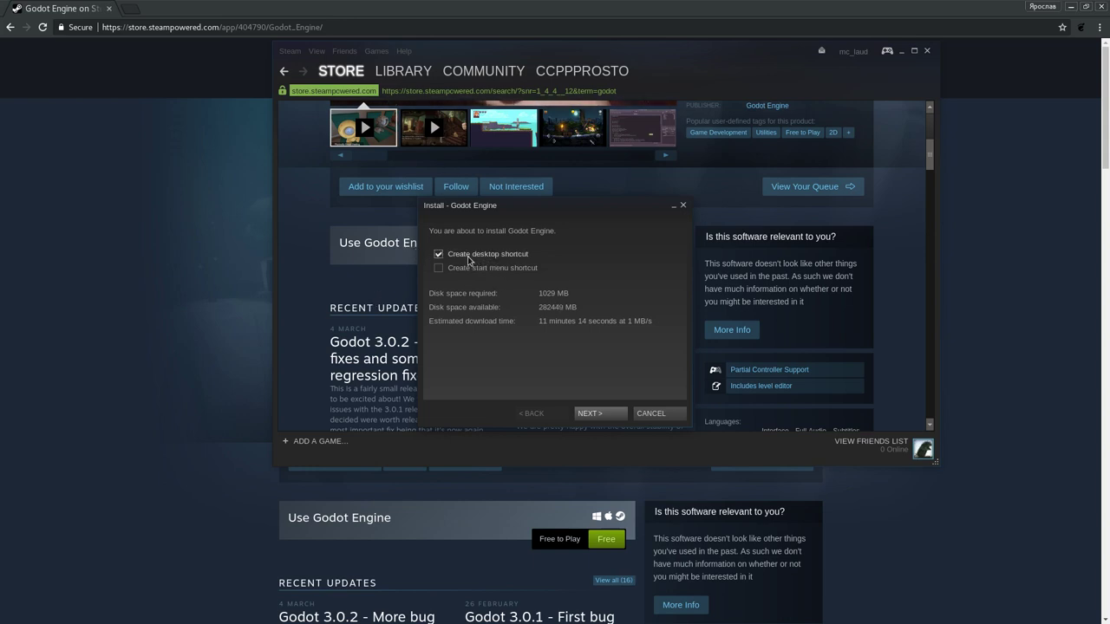
{"action": "left_click", "coordinate": [438, 270]}
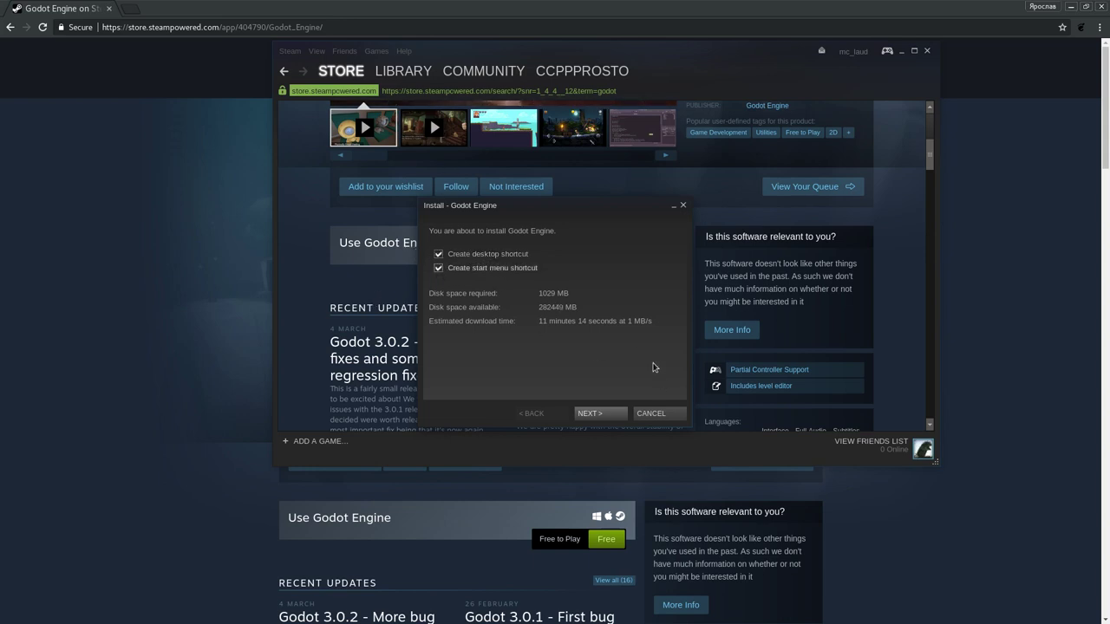
{"action": "left_click", "coordinate": [598, 413]}
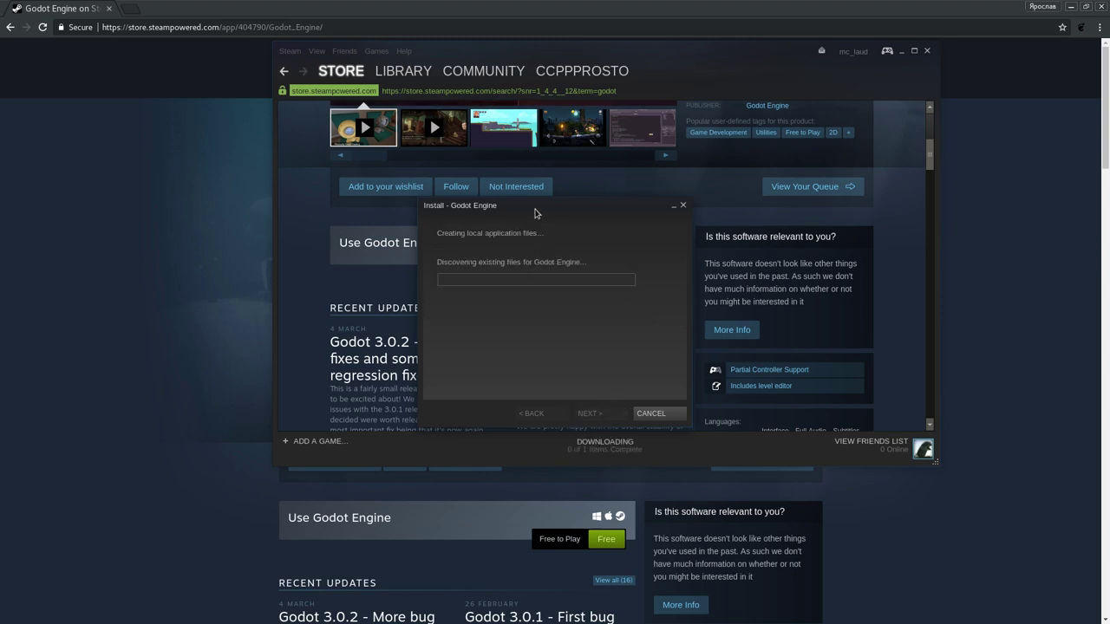
{"action": "left_click_drag", "start_coordinate": [535, 213], "coordinate": [517, 236]}
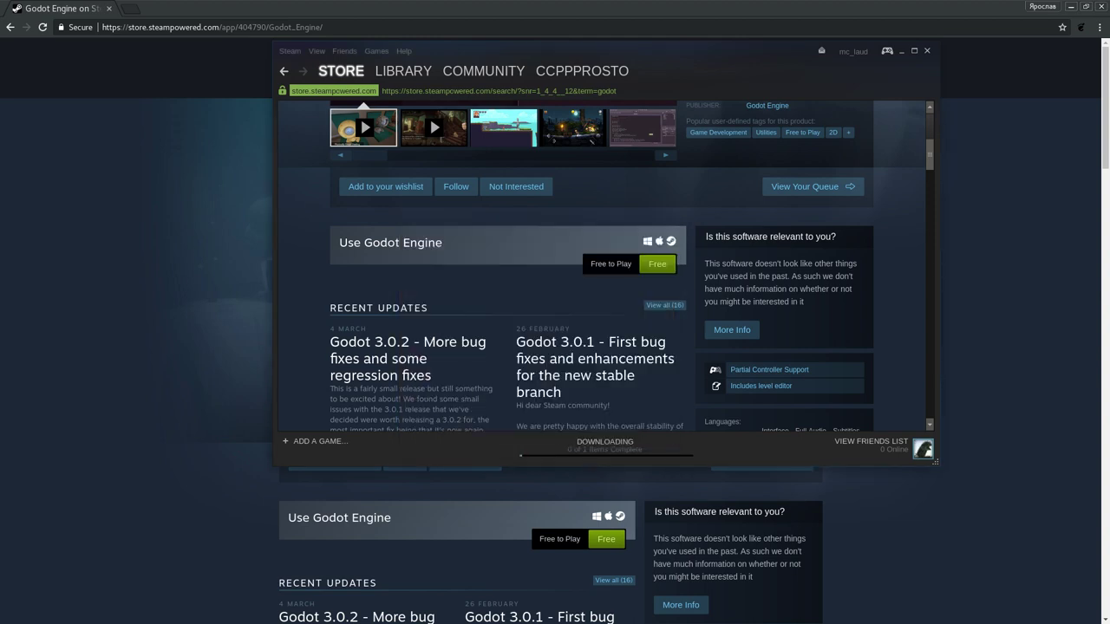
{"action": "key", "text": "alt+Tab"}
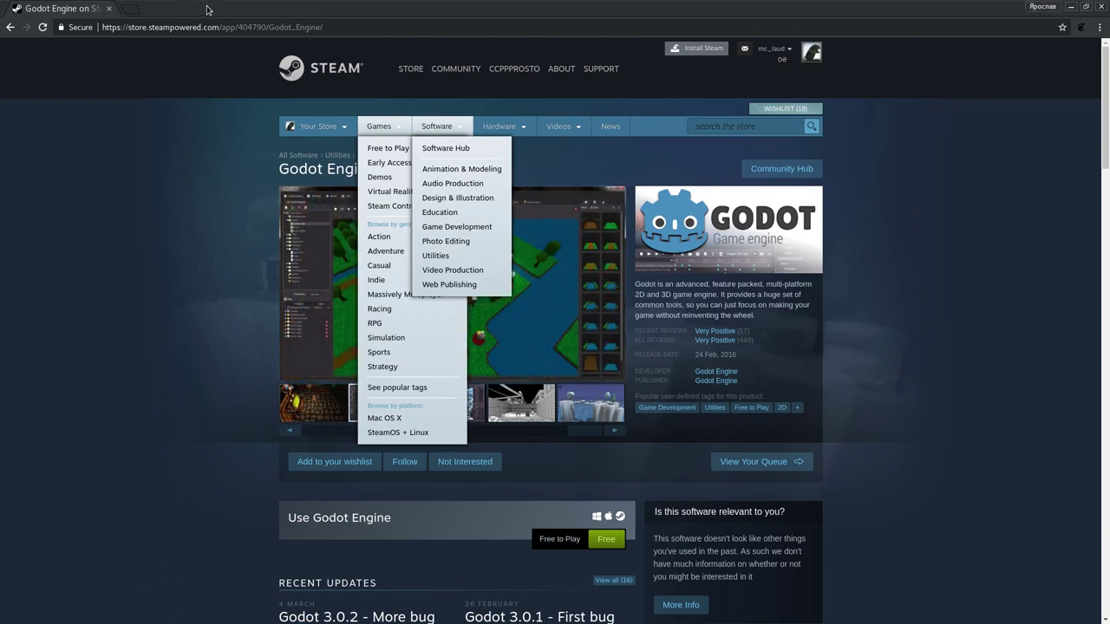
- Go back three pages in the browser history
{"action": "left_click", "coordinate": [7, 33]}
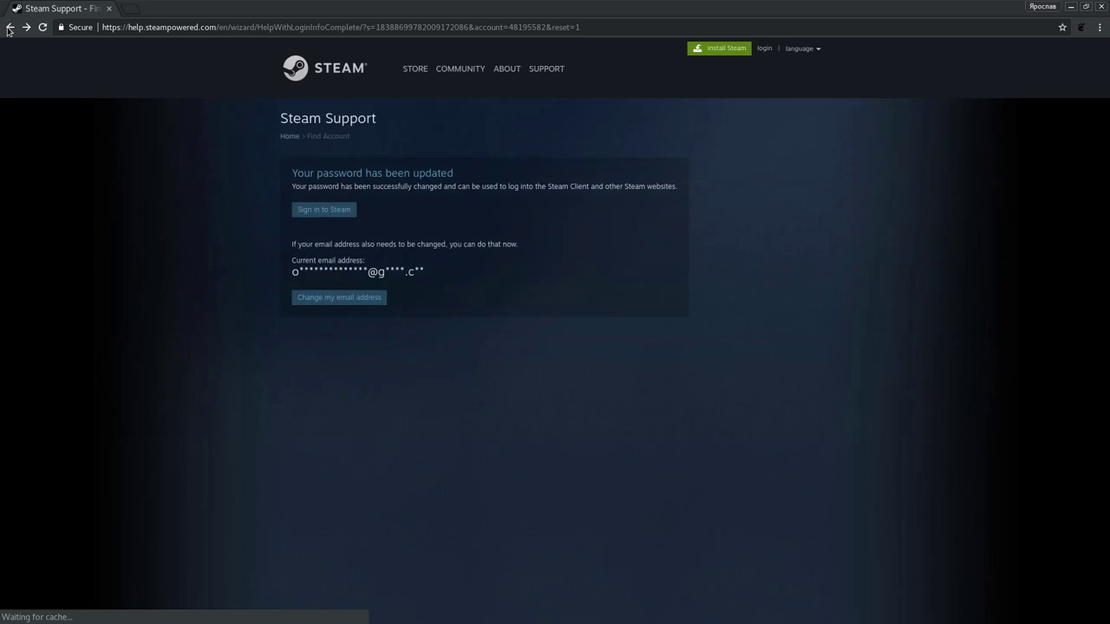
{"action": "left_click", "coordinate": [6, 31]}
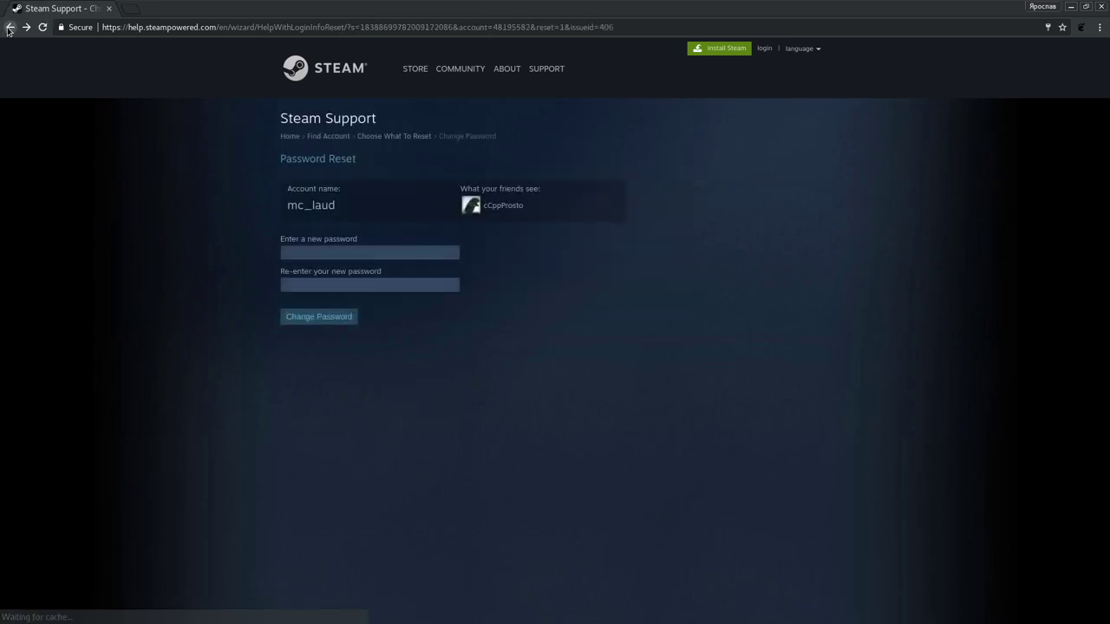
{"action": "left_click", "coordinate": [7, 31]}
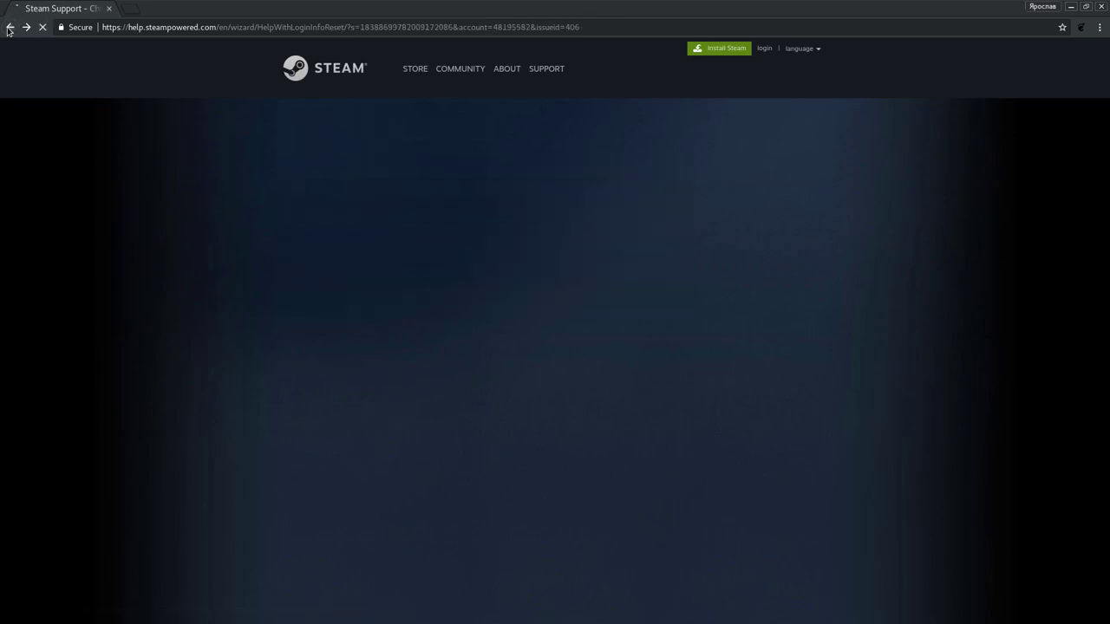
- Search for 'godo' in a new tab to reach godotengine.org, and close the Steam Support tab
{"action": "left_click", "coordinate": [123, 10]}
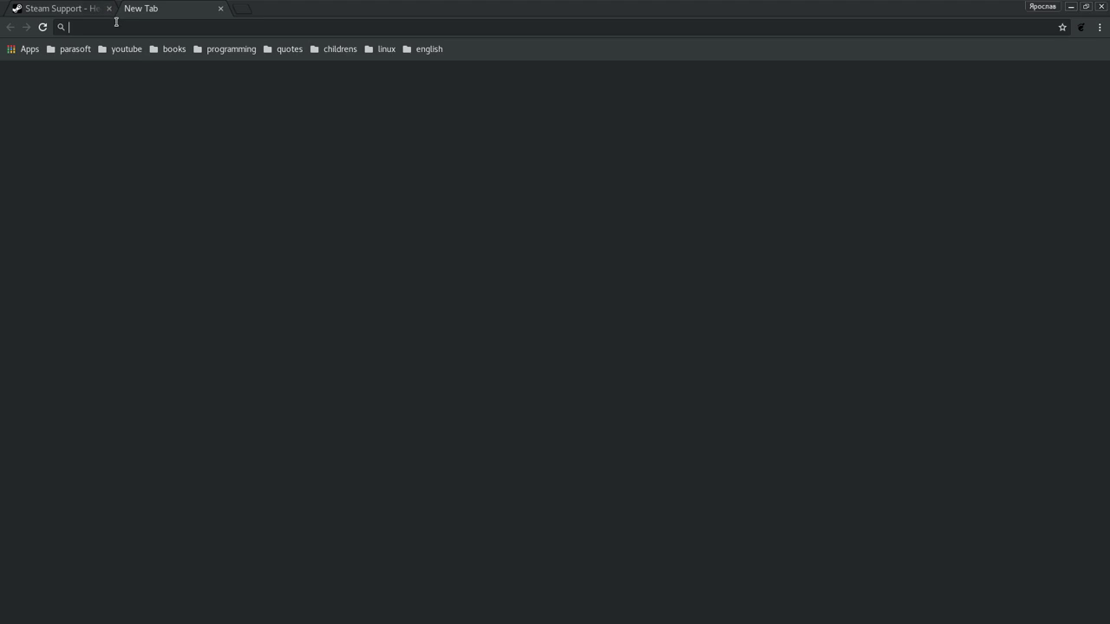
{"action": "type", "text": "go"}
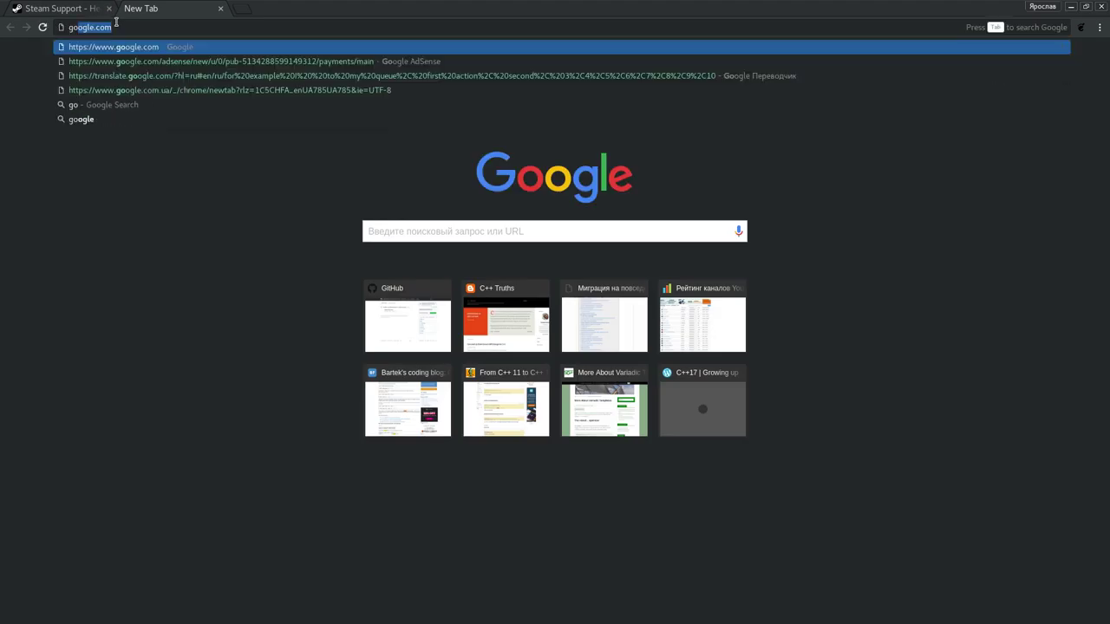
{"action": "type", "text": "dot"}
{"action": "key", "text": "Return"}
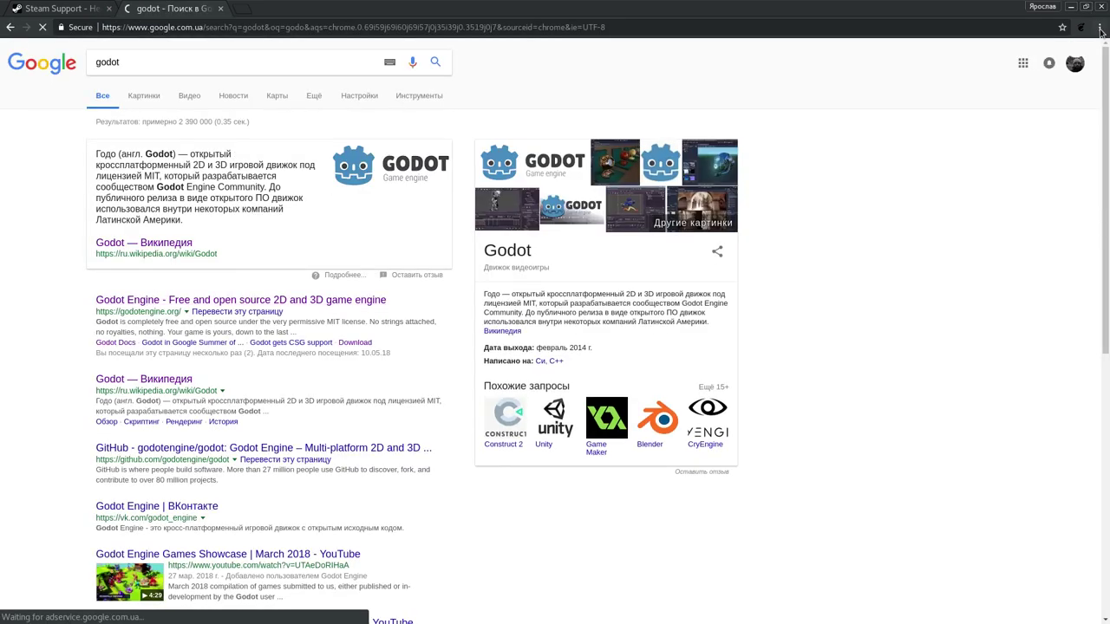
{"action": "left_click", "coordinate": [109, 9]}
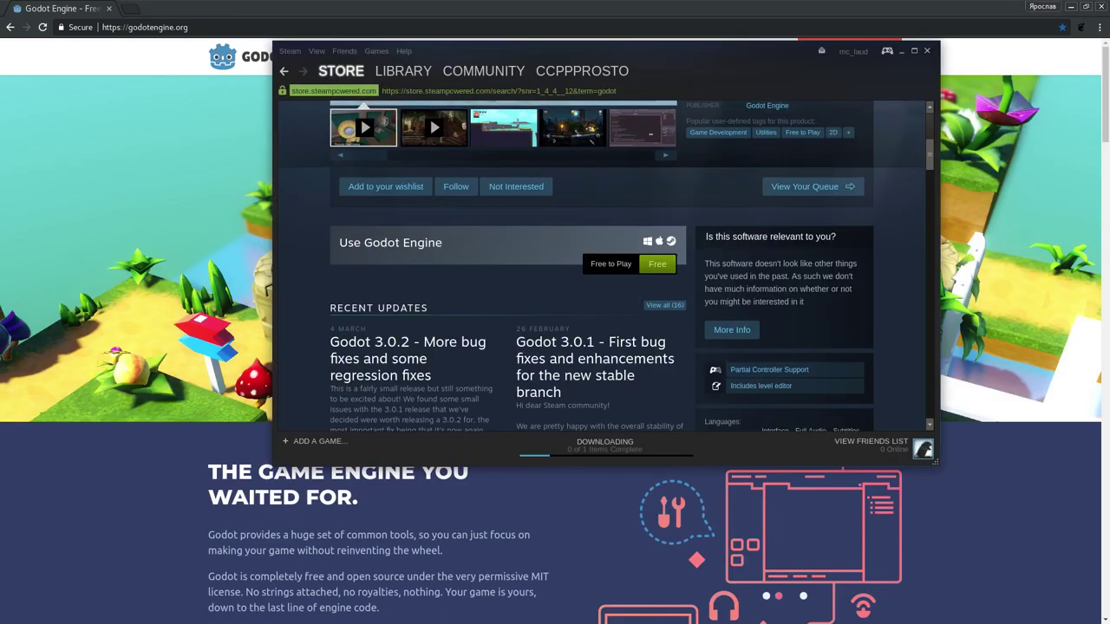
- Check the Godot Engine download progress in Steam, then scroll through the godotengine.org homepage
{"action": "left_click", "coordinate": [607, 443]}
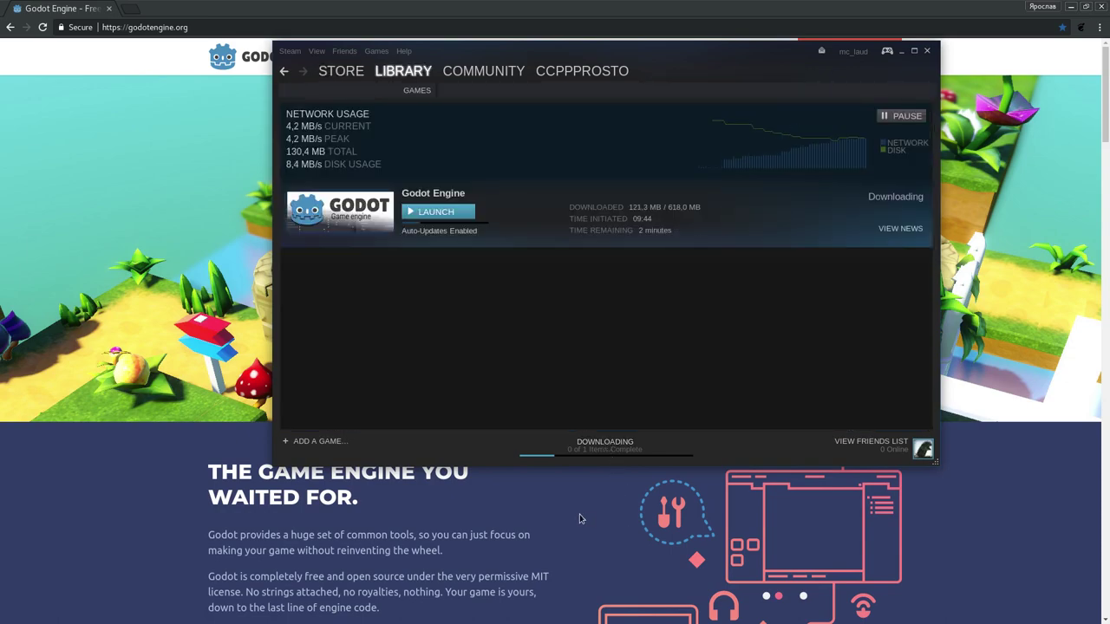
{"action": "left_click", "coordinate": [551, 514]}
{"action": "scroll", "coordinate": [572, 488], "scroll_direction": "down", "scroll_amount": 3}
{"action": "scroll", "coordinate": [611, 453], "scroll_direction": "down", "scroll_amount": 6}
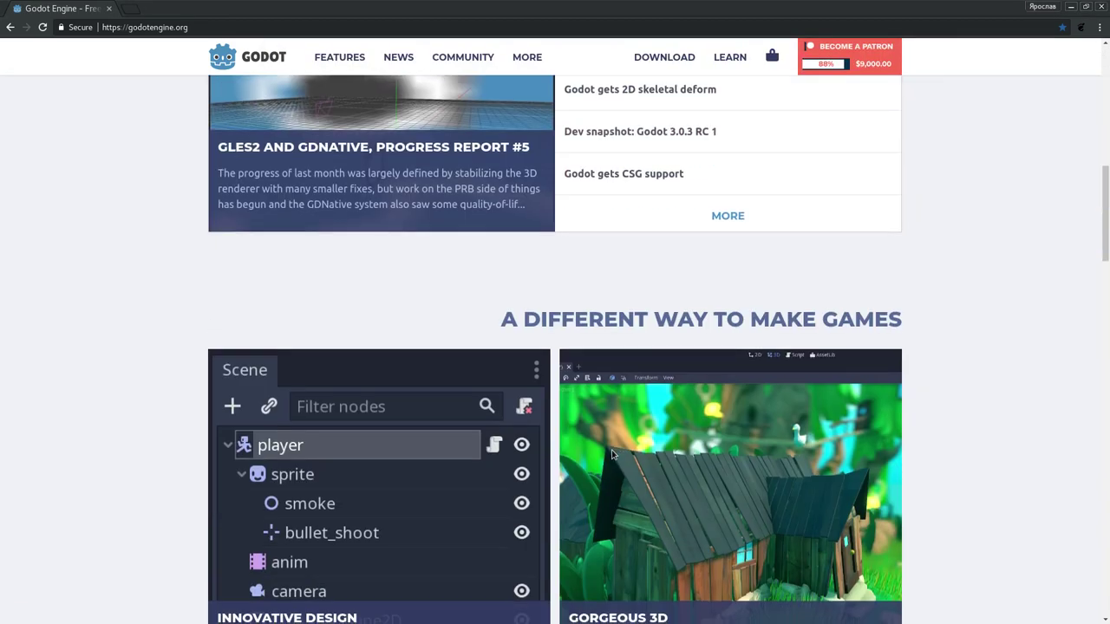
{"action": "scroll", "coordinate": [612, 453], "scroll_direction": "down", "scroll_amount": 3}
{"action": "scroll", "coordinate": [616, 447], "scroll_direction": "down", "scroll_amount": 5}
{"action": "scroll", "coordinate": [625, 440], "scroll_direction": "down", "scroll_amount": 2}
{"action": "scroll", "coordinate": [631, 436], "scroll_direction": "down", "scroll_amount": 5}
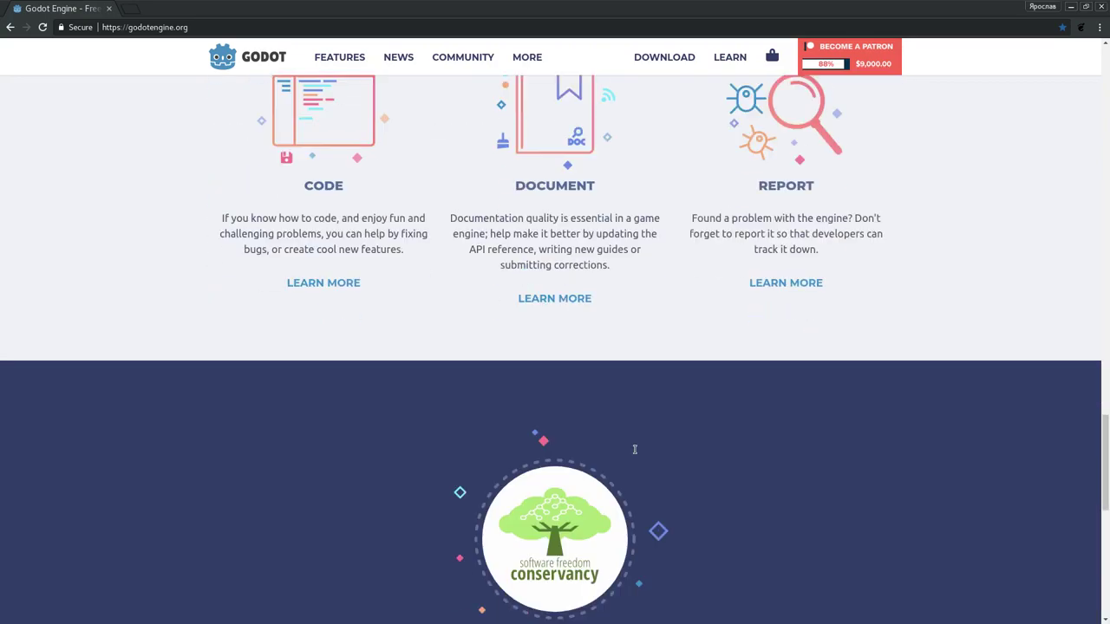
{"action": "scroll", "coordinate": [634, 450], "scroll_direction": "down", "scroll_amount": 3}
{"action": "scroll", "coordinate": [632, 451], "scroll_direction": "up", "scroll_amount": 7}
{"action": "scroll", "coordinate": [631, 451], "scroll_direction": "up", "scroll_amount": 7}
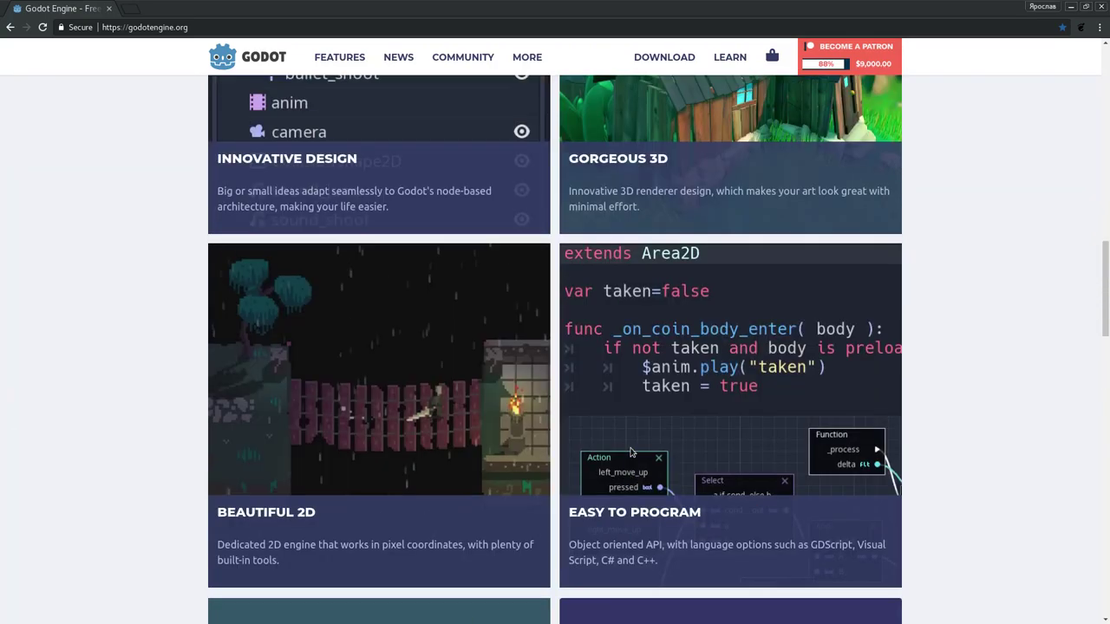
{"action": "scroll", "coordinate": [628, 447], "scroll_direction": "up", "scroll_amount": 10}
{"action": "scroll", "coordinate": [626, 441], "scroll_direction": "up", "scroll_amount": 8}
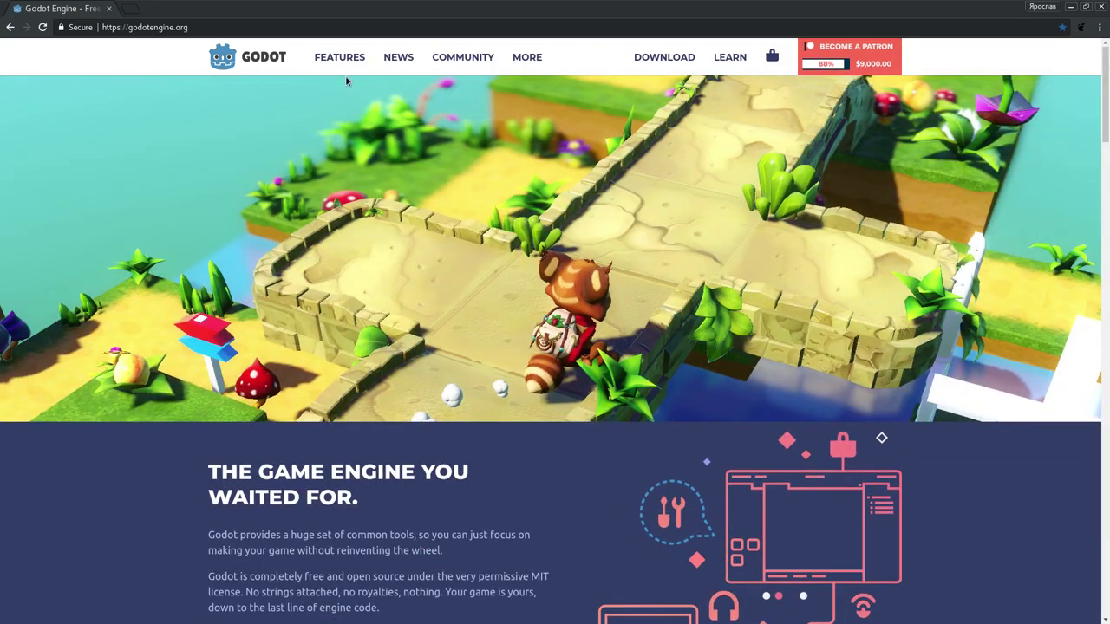
- Visit the Godot features page, then open the Godot 3.0 docs and highlight the Tutorials heading
{"action": "left_click", "coordinate": [340, 58]}
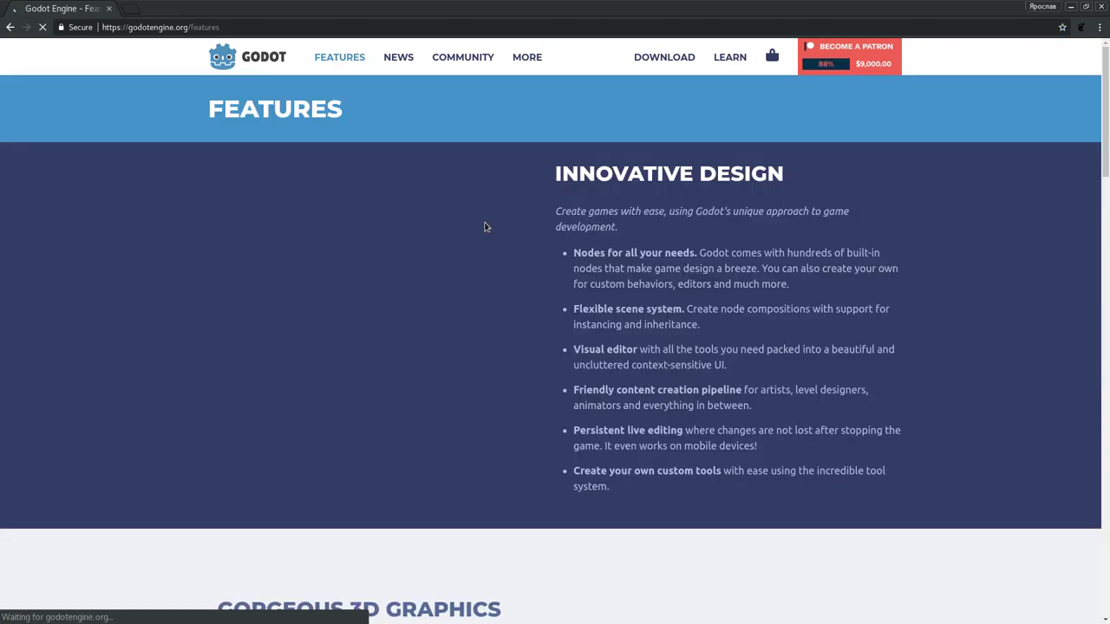
{"action": "scroll", "coordinate": [654, 283], "scroll_direction": "down", "scroll_amount": 5}
{"action": "scroll", "coordinate": [654, 283], "scroll_direction": "up", "scroll_amount": 5}
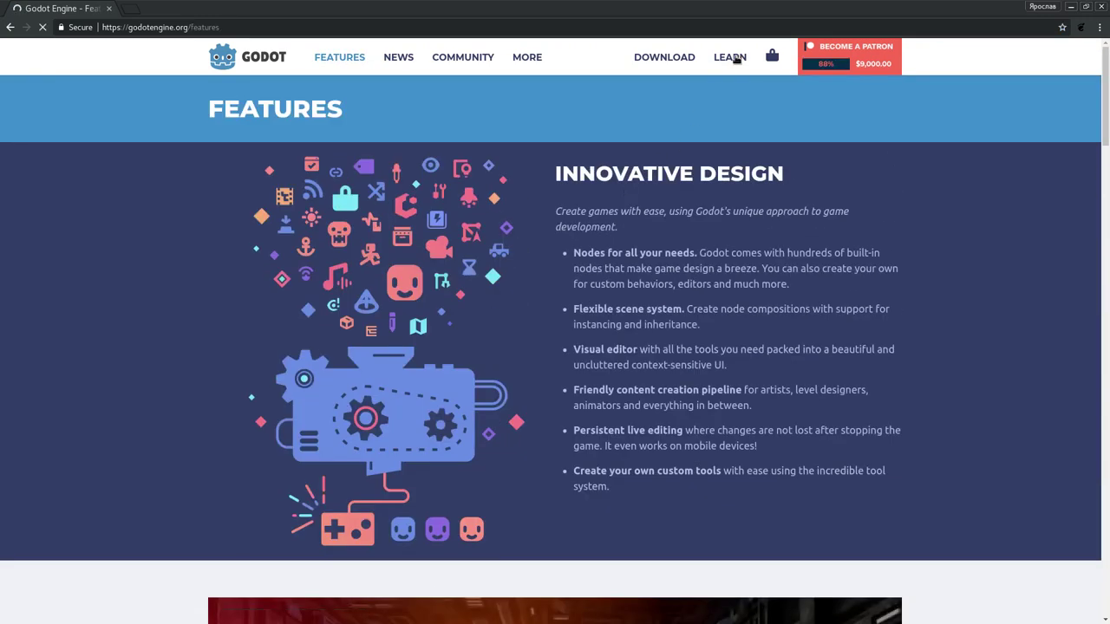
{"action": "left_click", "coordinate": [732, 57]}
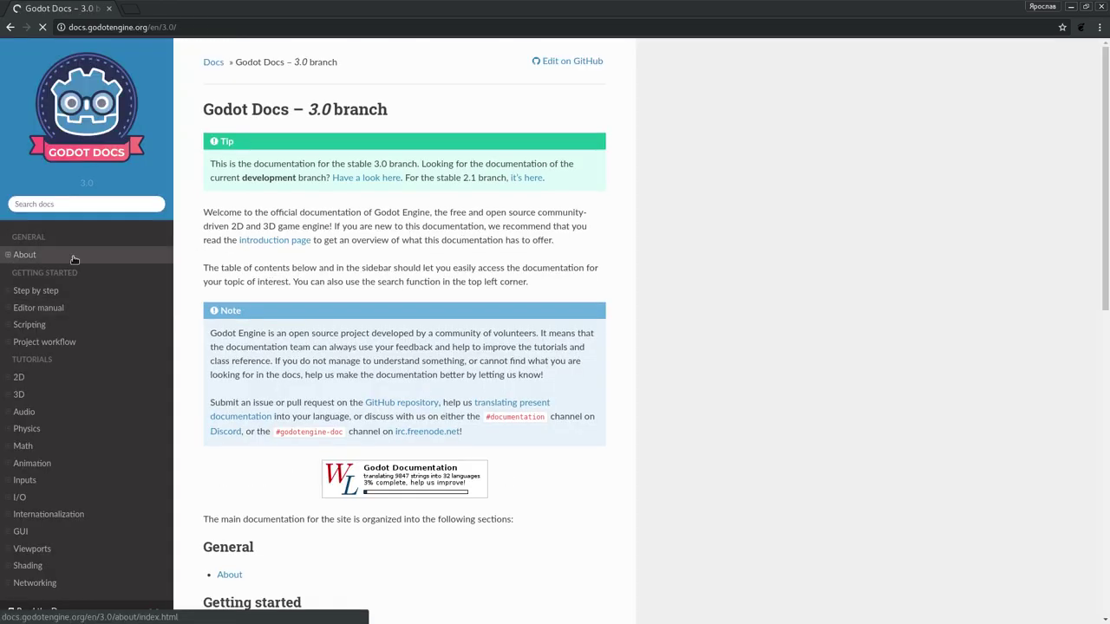
{"action": "scroll", "coordinate": [419, 342], "scroll_direction": "down", "scroll_amount": 3}
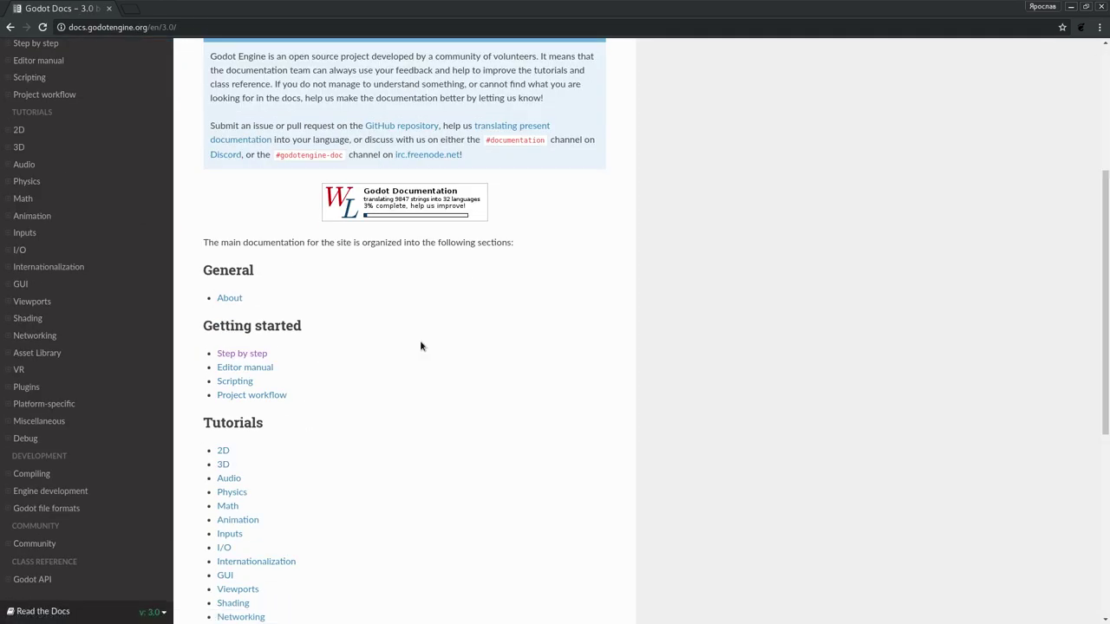
{"action": "scroll", "coordinate": [233, 385], "scroll_direction": "down", "scroll_amount": 2}
{"action": "double_click", "coordinate": [222, 239]}
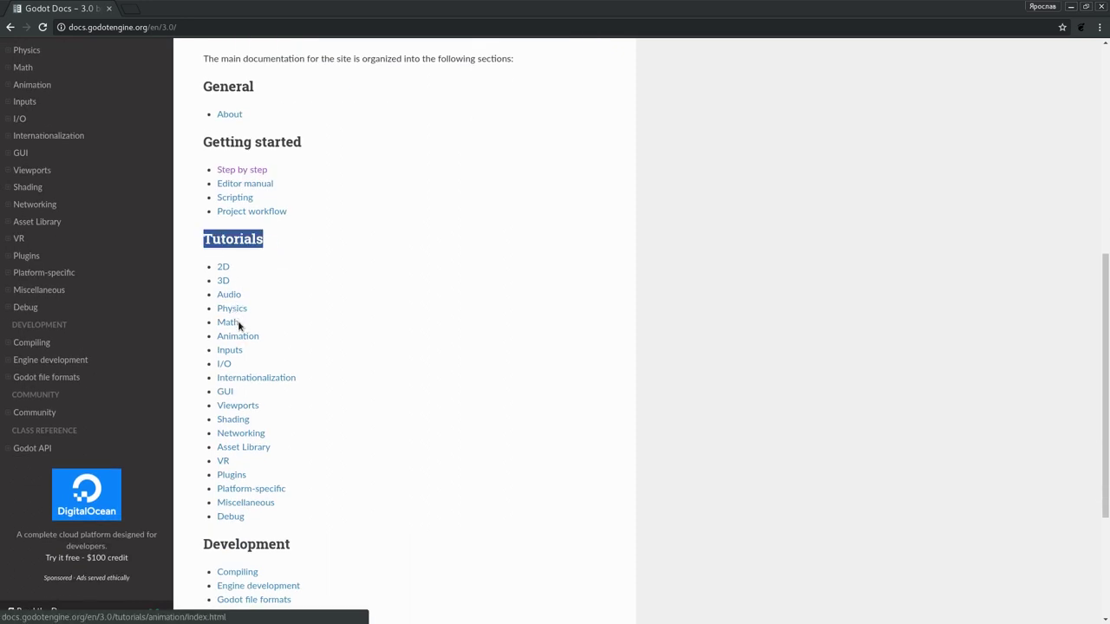
{"action": "scroll", "coordinate": [346, 451], "scroll_direction": "down", "scroll_amount": 2}
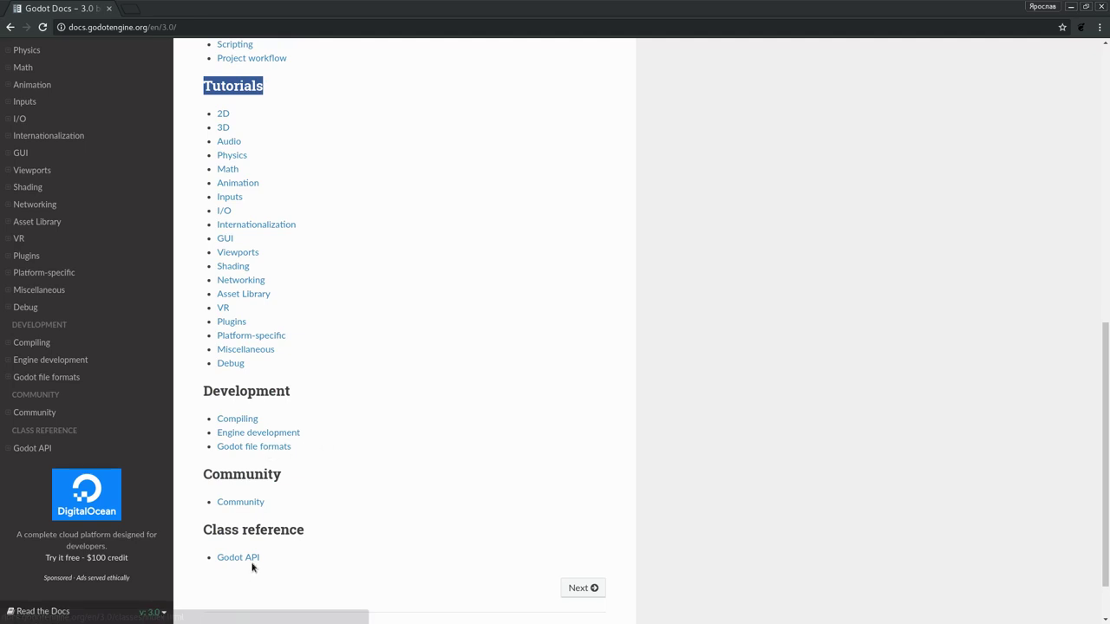
- Open the Godot API reference in a new tab, skim it, and close it
{"action": "right_click", "coordinate": [252, 446]}
{"action": "key", "text": "Return"}
{"action": "scroll", "coordinate": [399, 250], "scroll_direction": "up", "scroll_amount": 3}
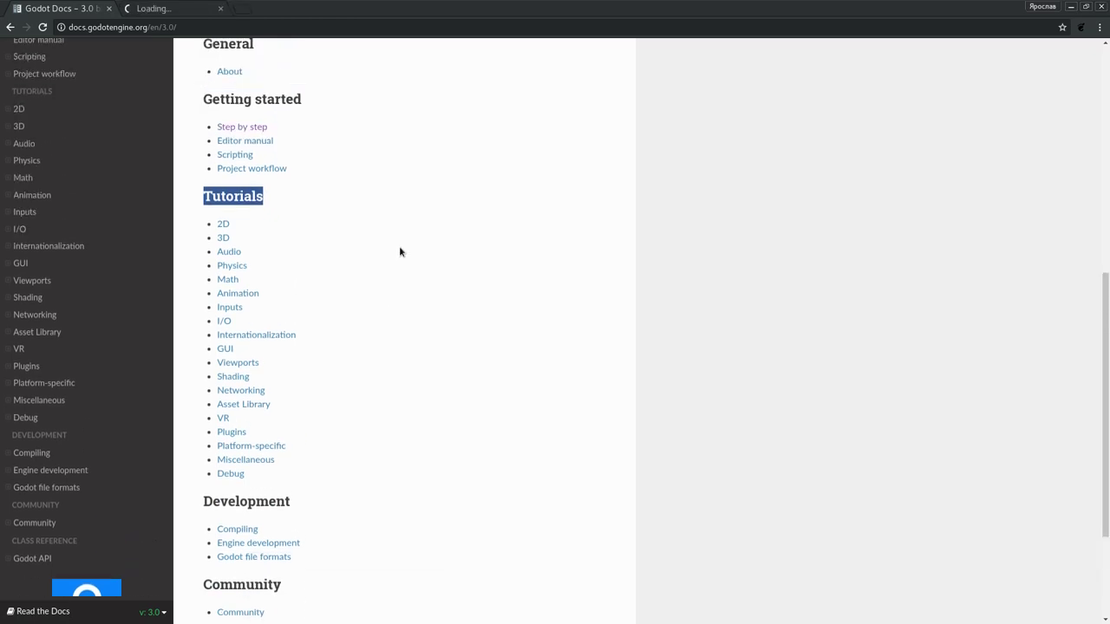
{"action": "left_click", "coordinate": [193, 13]}
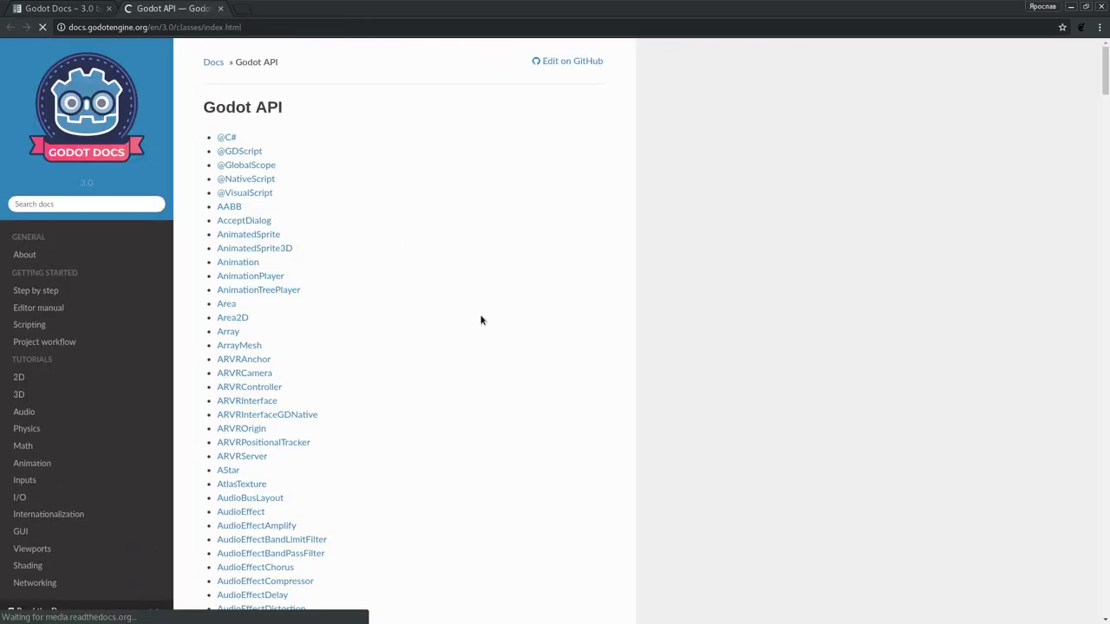
{"action": "scroll", "coordinate": [480, 320], "scroll_direction": "down", "scroll_amount": 5}
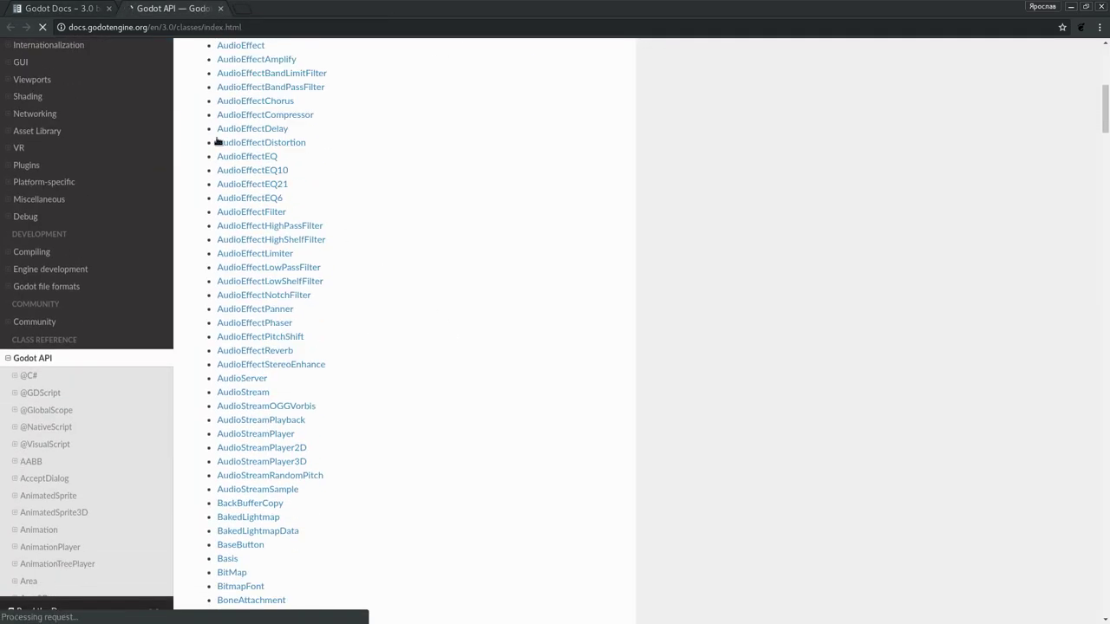
{"action": "scroll", "coordinate": [218, 142], "scroll_direction": "down", "scroll_amount": 1}
{"action": "left_click", "coordinate": [221, 9]}
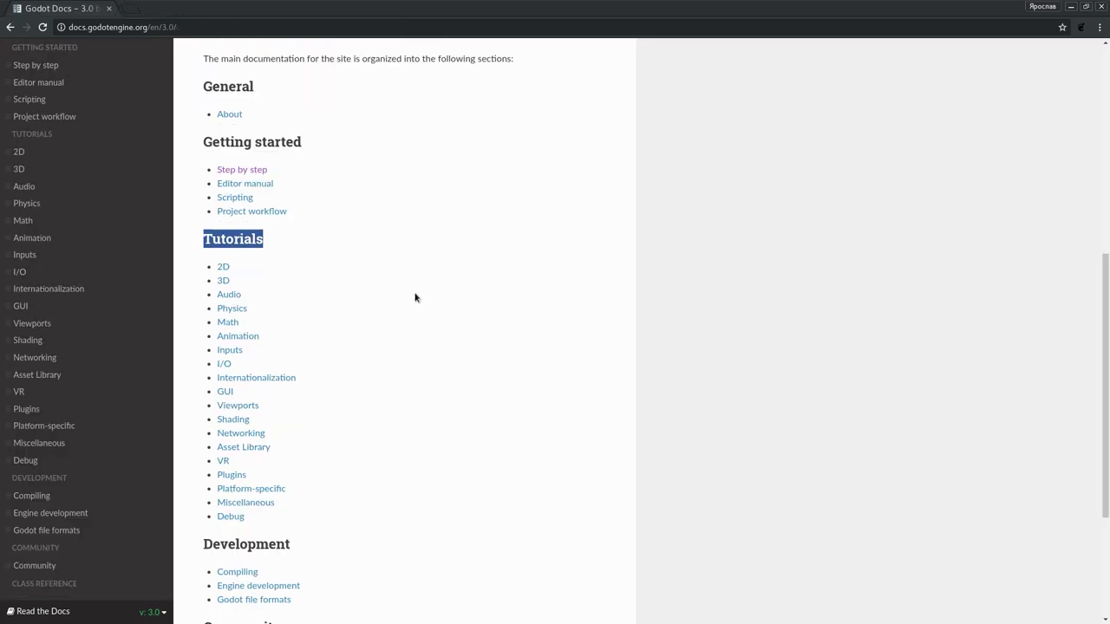
- Clear the Tutorials highlight and bring the docs page back in front of Steam
{"action": "left_click", "coordinate": [473, 302]}
{"action": "scroll", "coordinate": [478, 295], "scroll_direction": "up", "scroll_amount": 2}
{"action": "scroll", "coordinate": [480, 298], "scroll_direction": "up", "scroll_amount": 3}
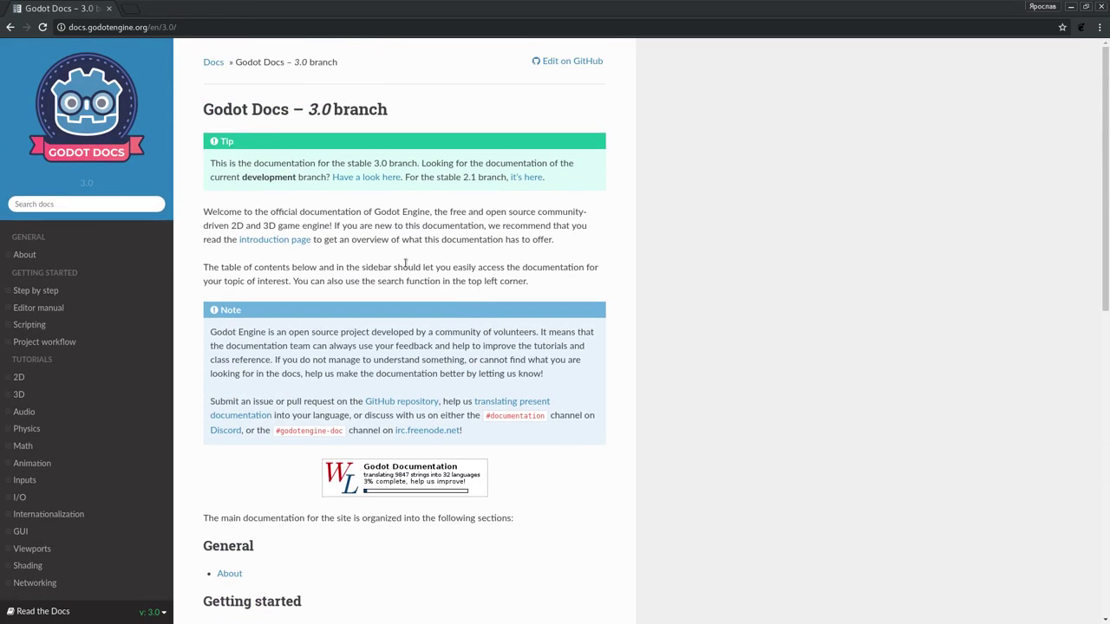
{"action": "scroll", "coordinate": [368, 305], "scroll_direction": "down", "scroll_amount": 3}
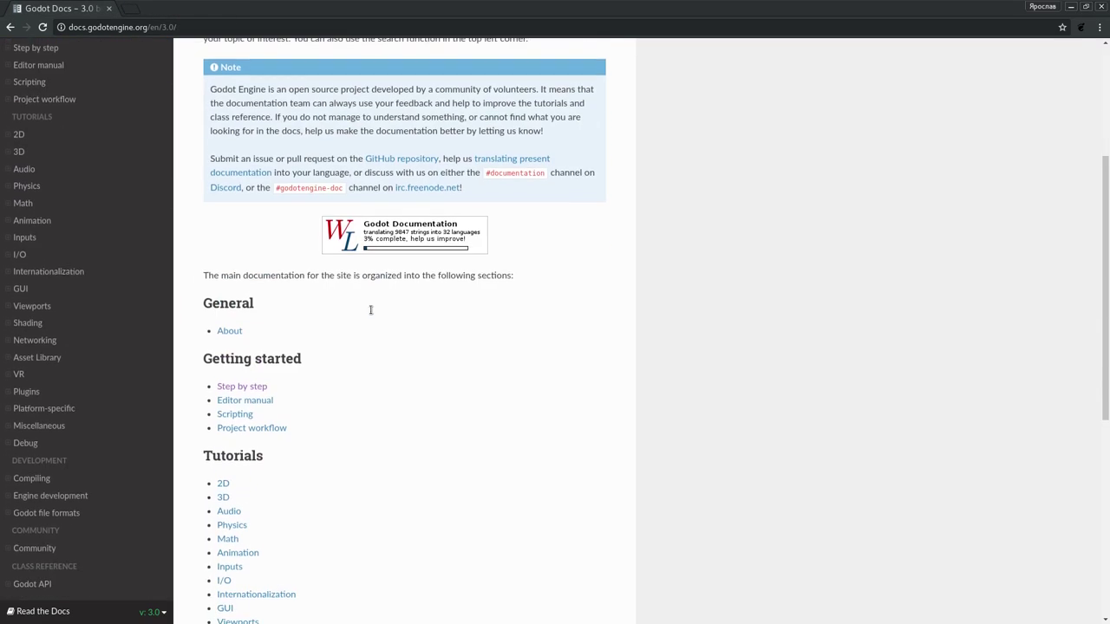
{"action": "scroll", "coordinate": [364, 343], "scroll_direction": "down", "scroll_amount": 2}
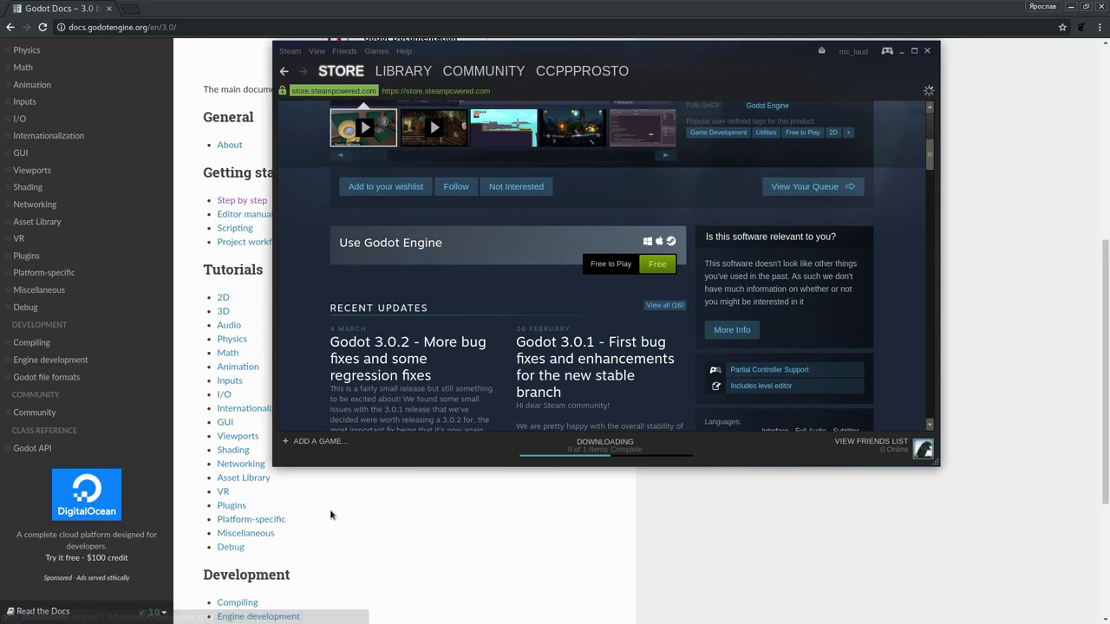
{"action": "left_click", "coordinate": [330, 509]}
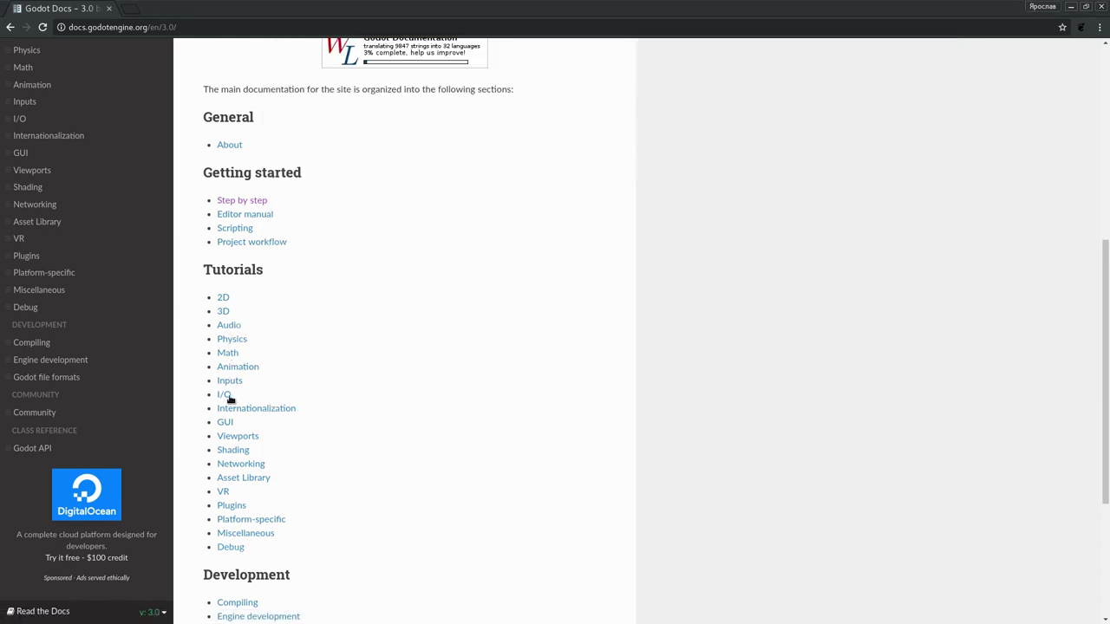
{"action": "scroll", "coordinate": [347, 266], "scroll_direction": "up", "scroll_amount": 3}
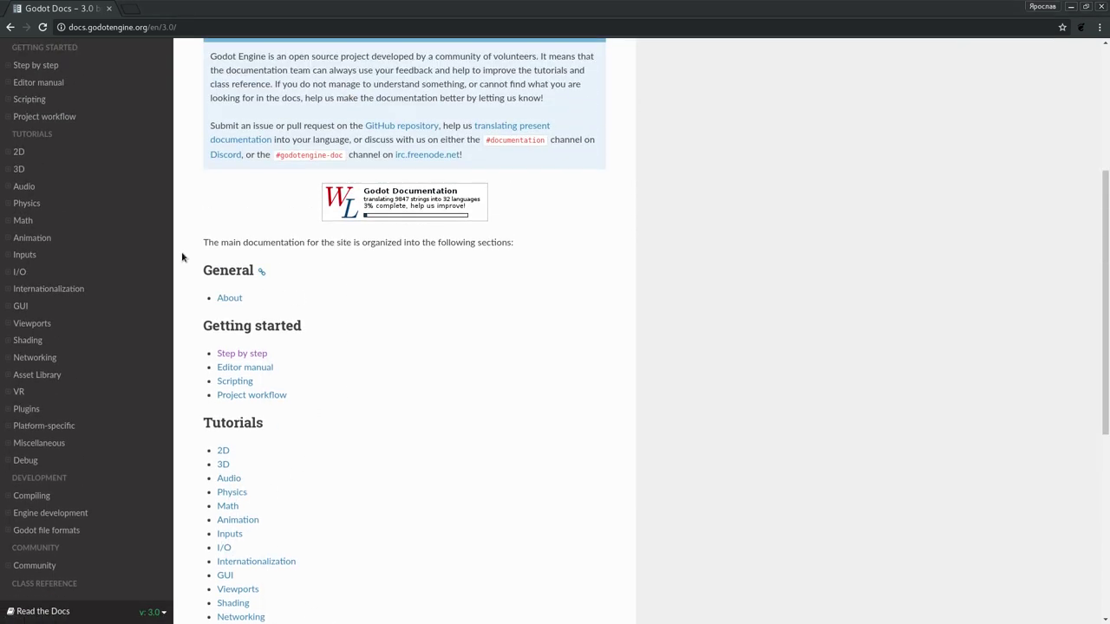
{"action": "scroll", "coordinate": [52, 174], "scroll_direction": "up", "scroll_amount": 5}
- Go through Editor manual and Step by step to the 'Introduction to Godot's editor' tutorial
{"action": "left_click", "coordinate": [23, 293]}
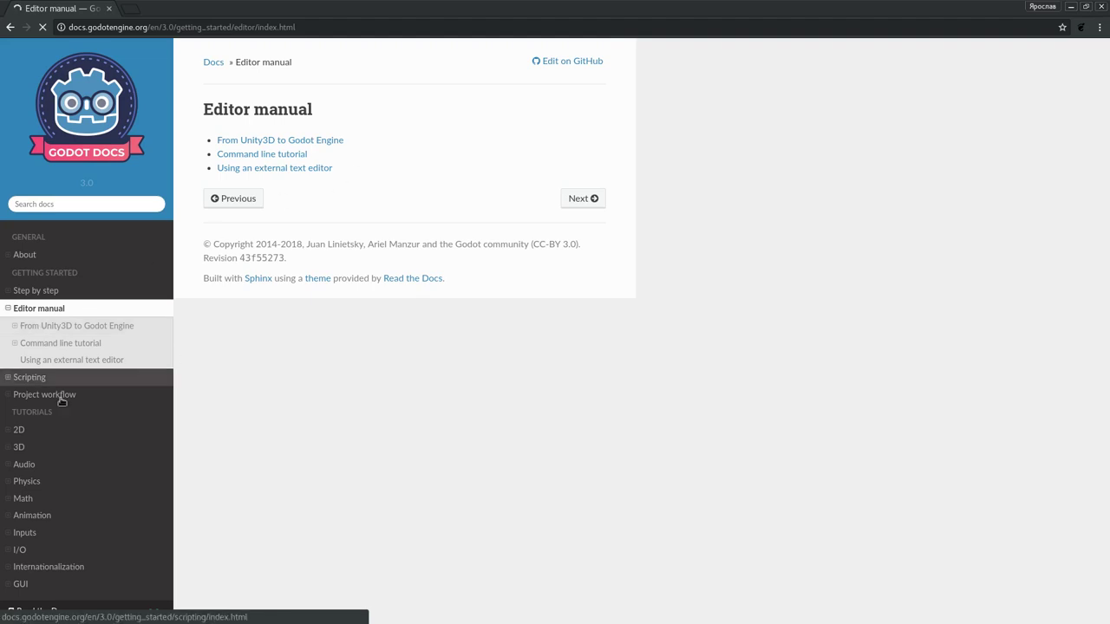
{"action": "left_click", "coordinate": [35, 291]}
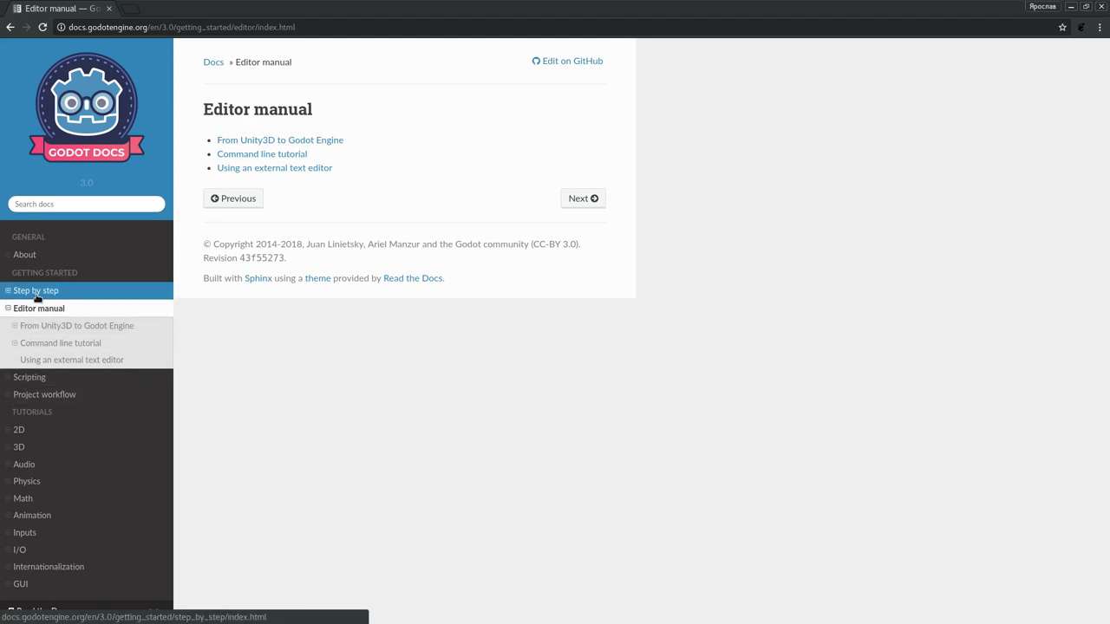
{"action": "left_click", "coordinate": [102, 308]}
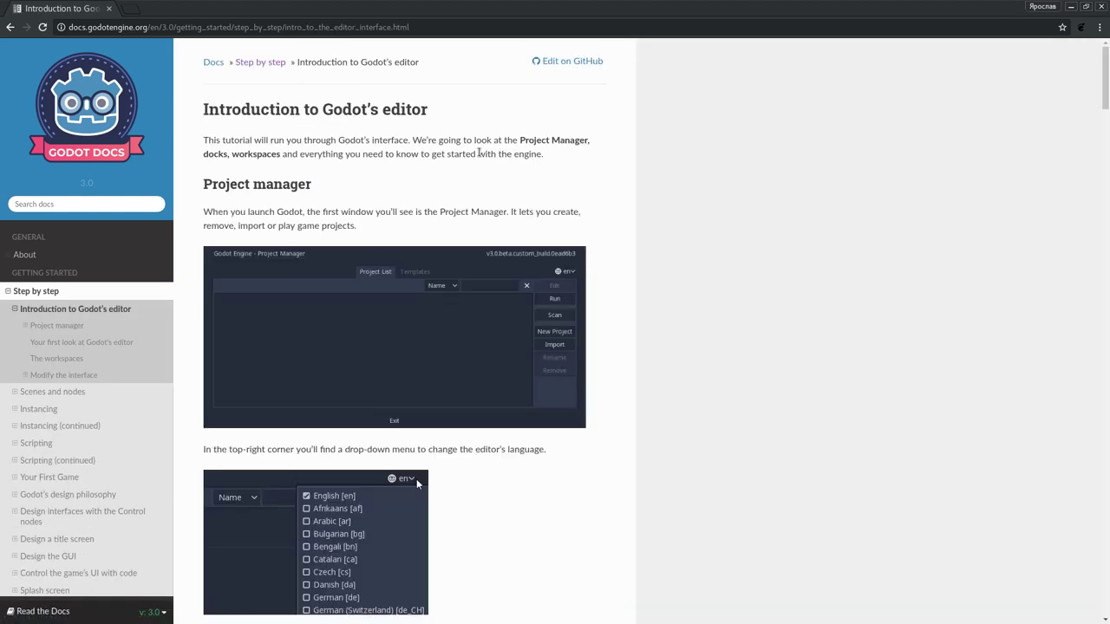
{"action": "scroll", "coordinate": [479, 152], "scroll_direction": "down", "scroll_amount": 3}
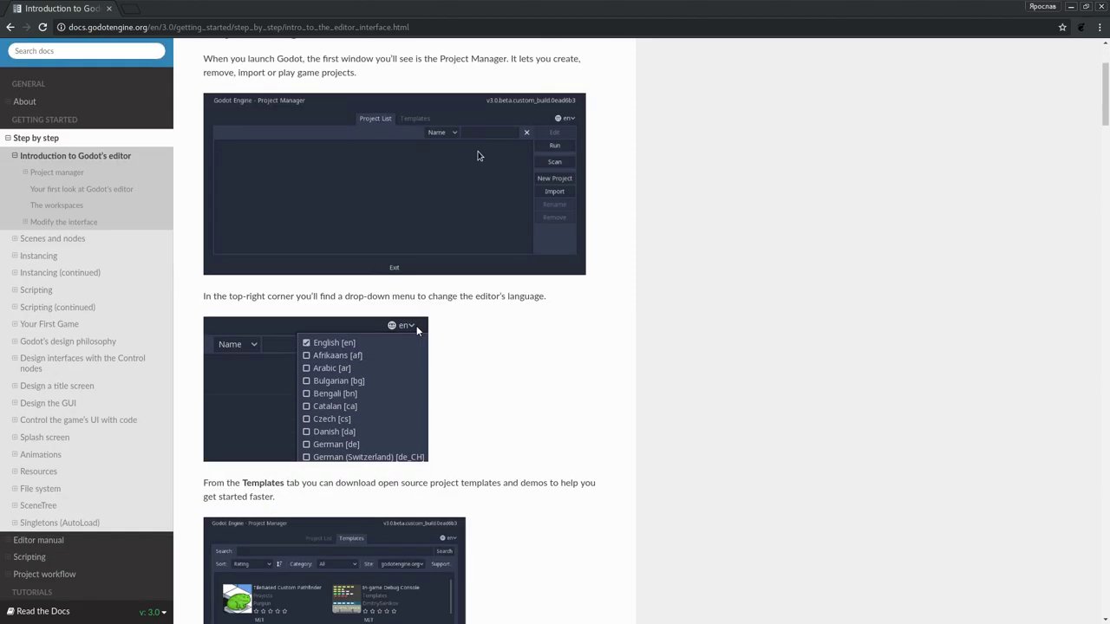
{"action": "scroll", "coordinate": [404, 347], "scroll_direction": "up", "scroll_amount": 3}
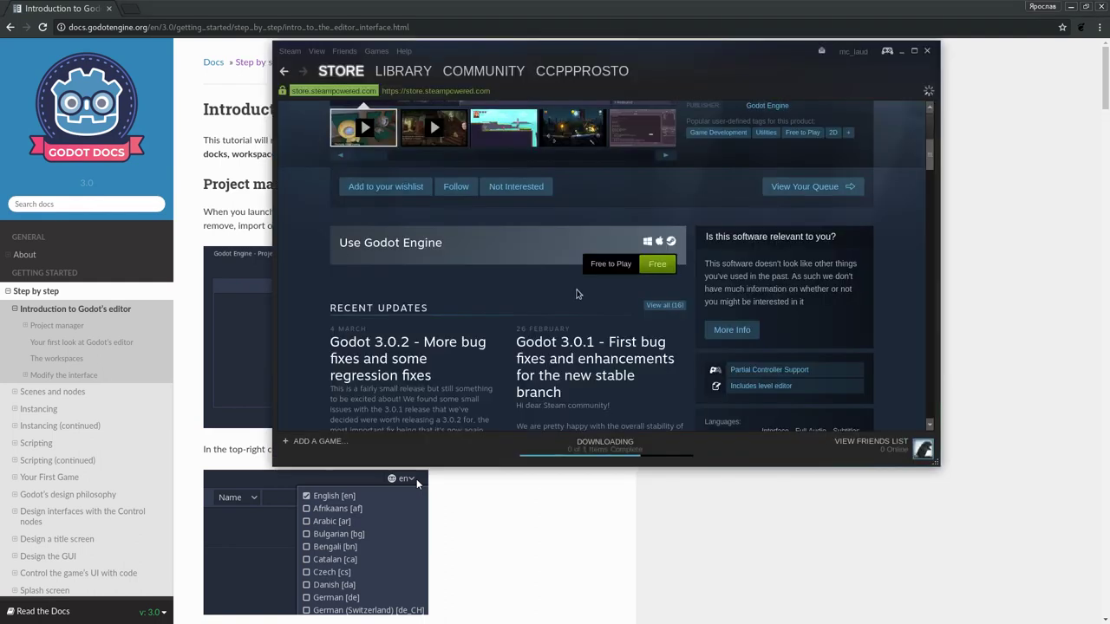
- Wait in Steam's Library for the 618 MB Godot Engine download to finish, then launch it
{"action": "left_click", "coordinate": [612, 452]}
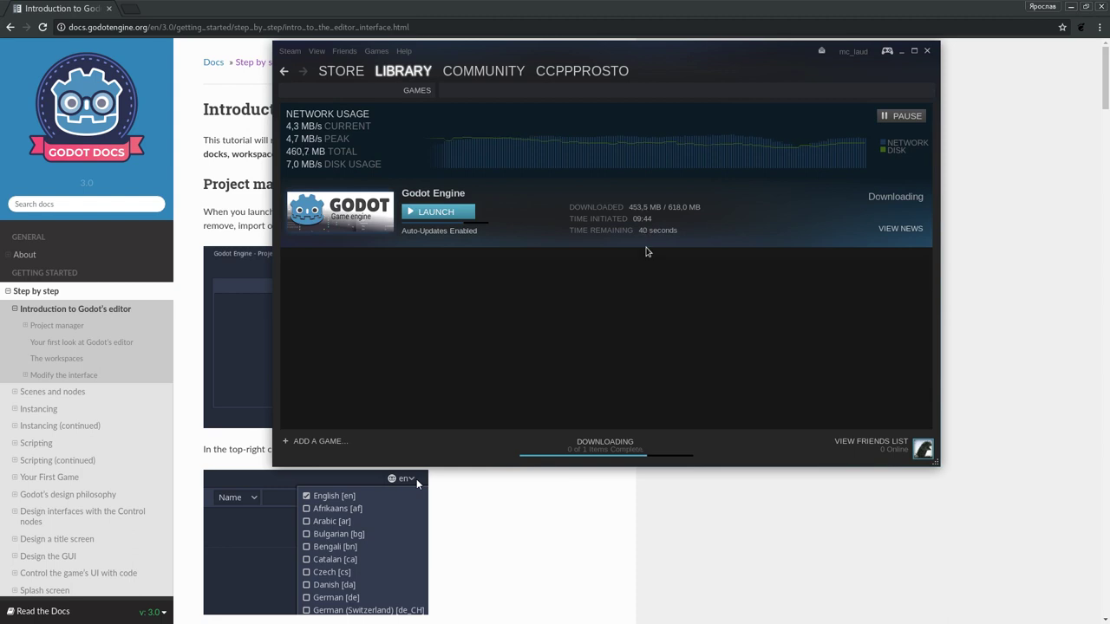
{"action": "scroll", "coordinate": [511, 337], "scroll_direction": "down", "scroll_amount": 6}
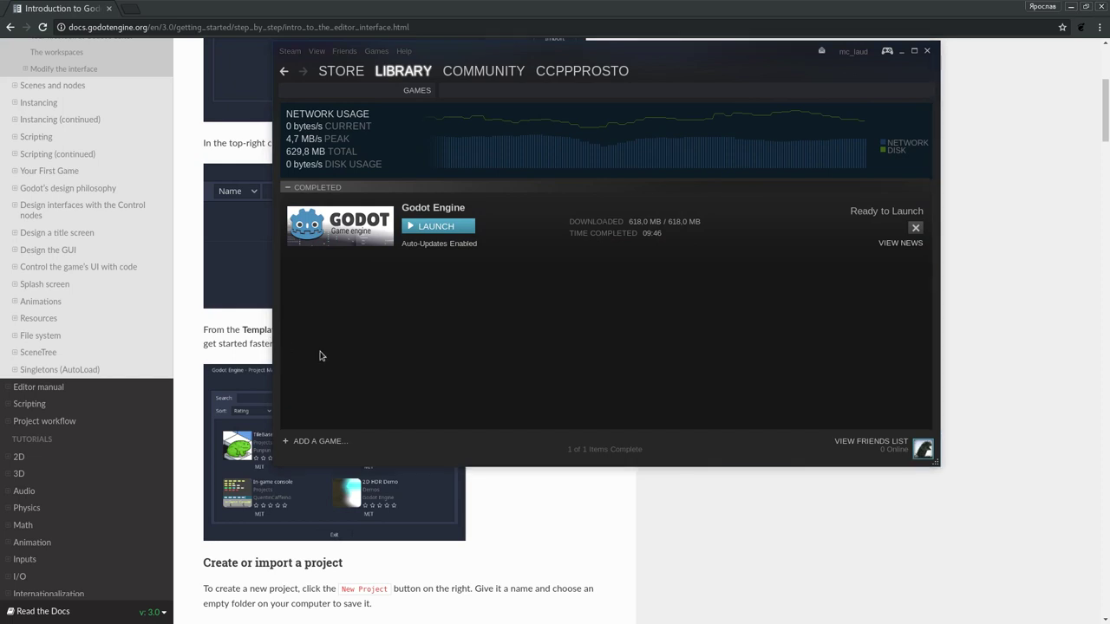
{"action": "left_click", "coordinate": [454, 225]}
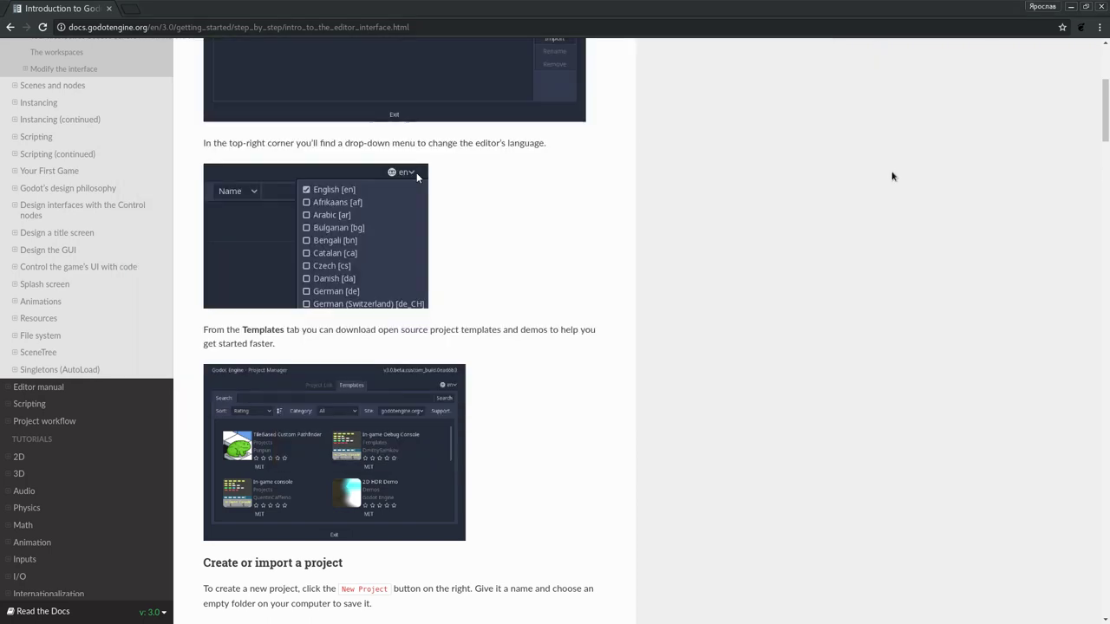
- Scroll the Introduction to Godot's editor page down past the Project manager screenshots
{"action": "scroll", "coordinate": [430, 335], "scroll_direction": "up", "scroll_amount": 2}
{"action": "scroll", "coordinate": [432, 334], "scroll_direction": "up", "scroll_amount": 2}
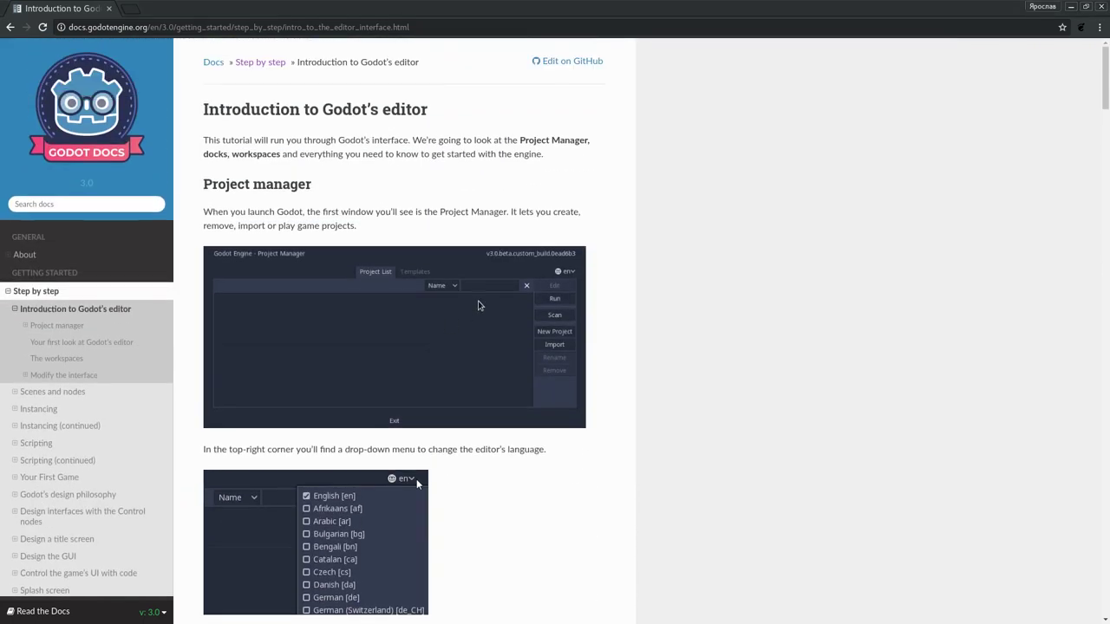
{"action": "scroll", "coordinate": [496, 296], "scroll_direction": "down", "scroll_amount": 3}
{"action": "scroll", "coordinate": [563, 219], "scroll_direction": "up", "scroll_amount": 1}
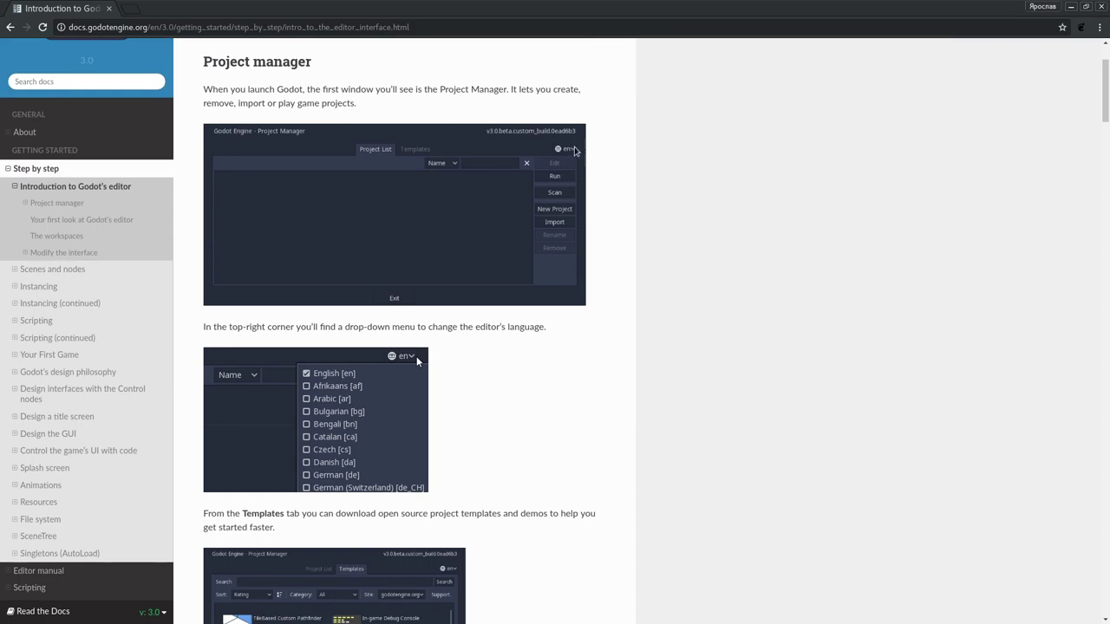
{"action": "scroll", "coordinate": [393, 265], "scroll_direction": "down", "scroll_amount": 2}
{"action": "scroll", "coordinate": [392, 265], "scroll_direction": "down", "scroll_amount": 3}
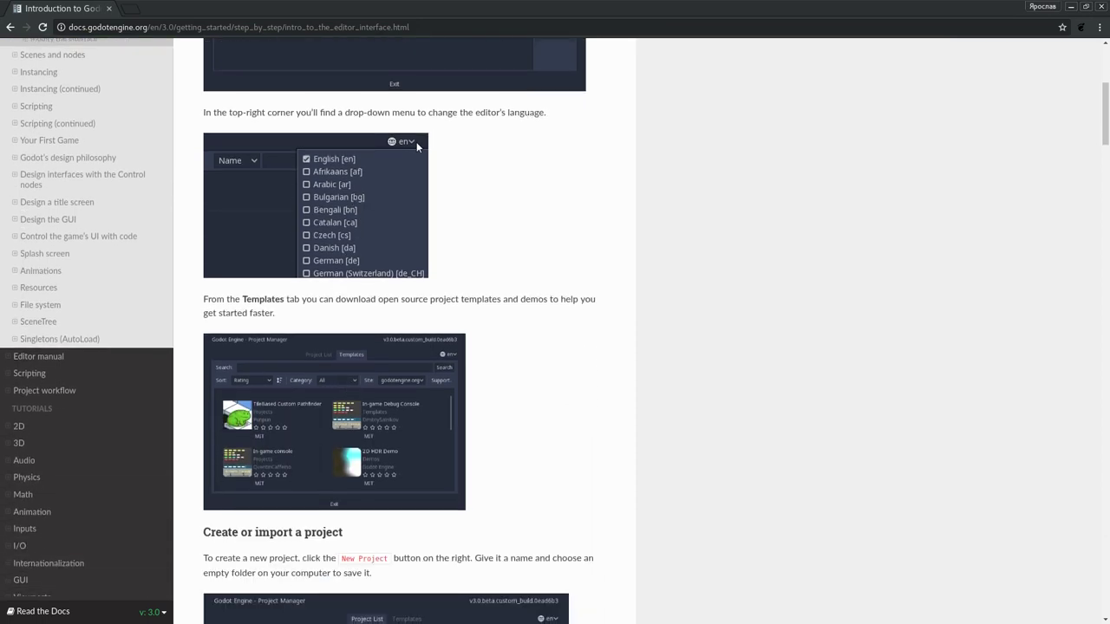
- Move the Project Manager window down and right, and enlarge it
{"action": "mouse_move", "coordinate": [368, 51]}
{"action": "left_mouse_down"}
{"action": "mouse_move", "coordinate": [517, 103]}
{"action": "mouse_move", "coordinate": [469, 120]}
{"action": "left_mouse_up"}
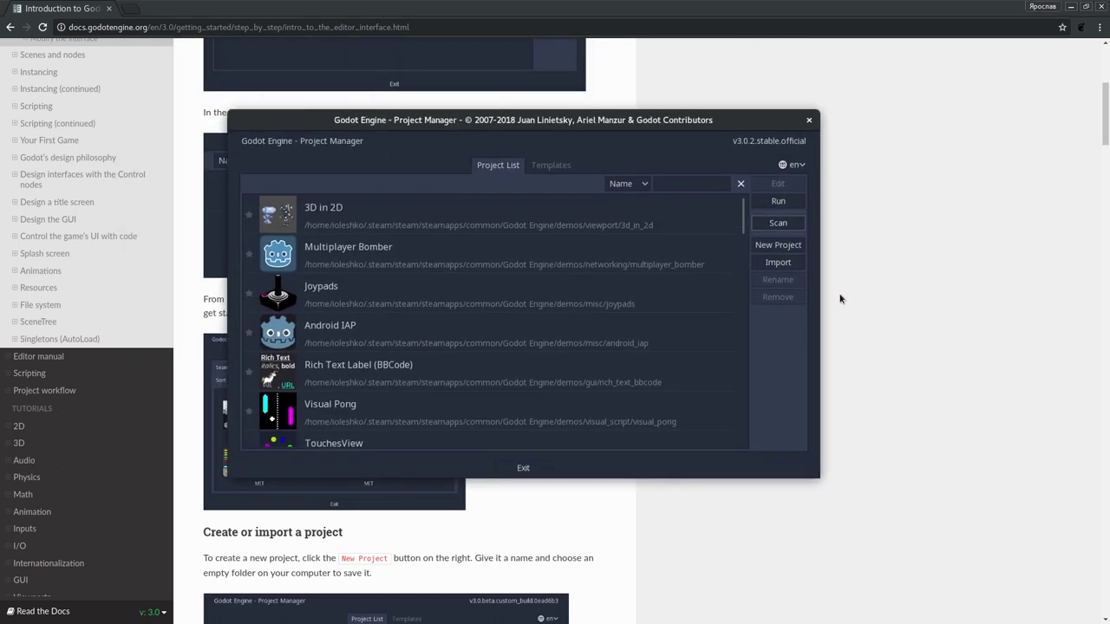
{"action": "left_click_drag", "start_coordinate": [816, 476], "coordinate": [869, 571]}
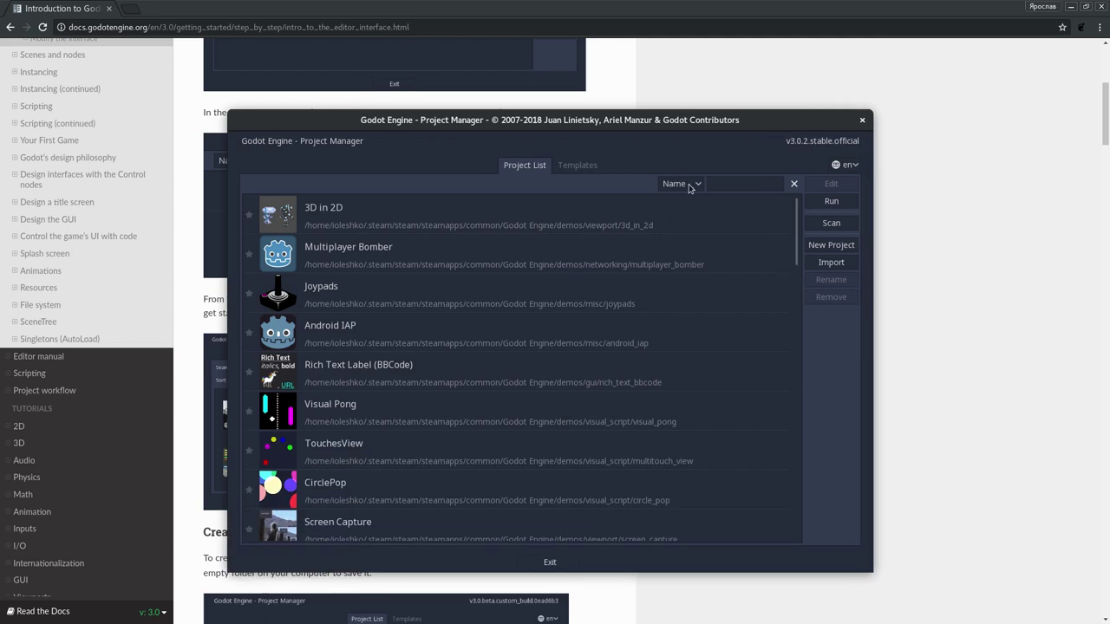
{"action": "mouse_move", "coordinate": [653, 128]}
{"action": "left_mouse_down"}
{"action": "mouse_move", "coordinate": [636, 124]}
{"action": "mouse_move", "coordinate": [626, 104]}
{"action": "left_mouse_up"}
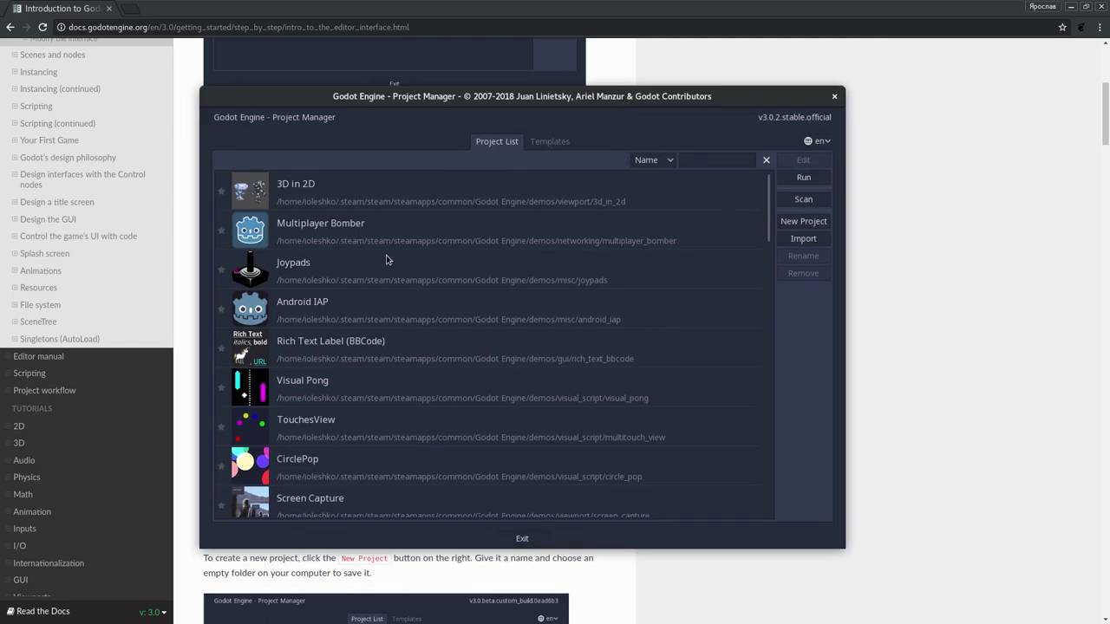
- Scroll the project list, then show the Templates tab listing demos like 2D HDR Demo
{"action": "scroll", "coordinate": [387, 260], "scroll_direction": "down", "scroll_amount": 5}
{"action": "scroll", "coordinate": [390, 273], "scroll_direction": "down", "scroll_amount": 5}
{"action": "scroll", "coordinate": [394, 286], "scroll_direction": "down", "scroll_amount": 5}
{"action": "scroll", "coordinate": [404, 310], "scroll_direction": "down", "scroll_amount": 3}
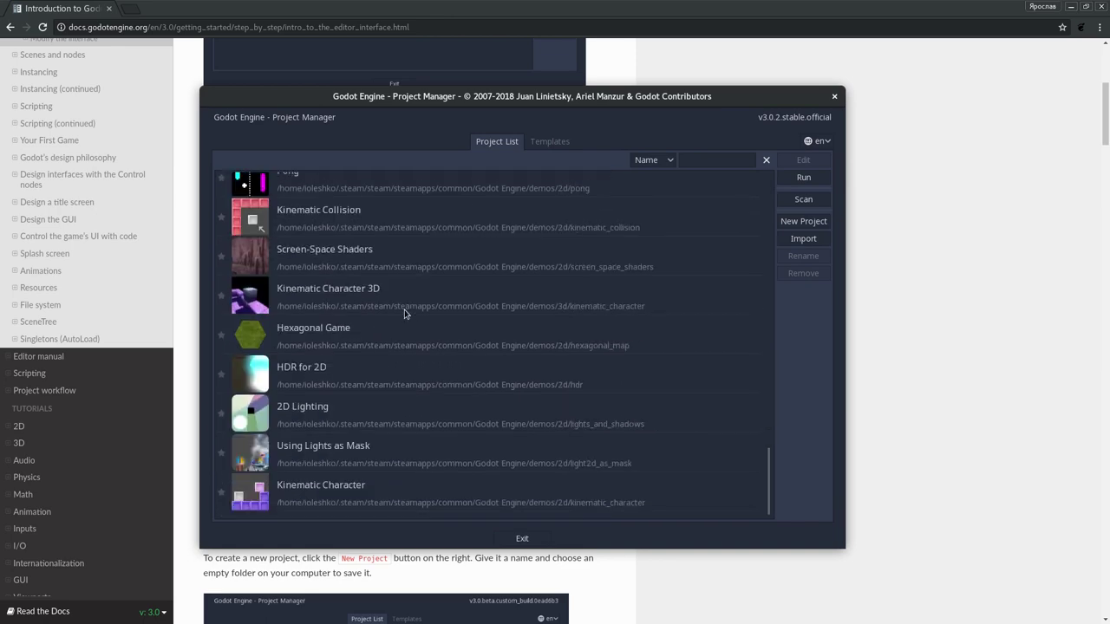
{"action": "scroll", "coordinate": [404, 310], "scroll_direction": "up", "scroll_amount": 6}
{"action": "scroll", "coordinate": [404, 310], "scroll_direction": "up", "scroll_amount": 7}
{"action": "scroll", "coordinate": [404, 310], "scroll_direction": "up", "scroll_amount": 5}
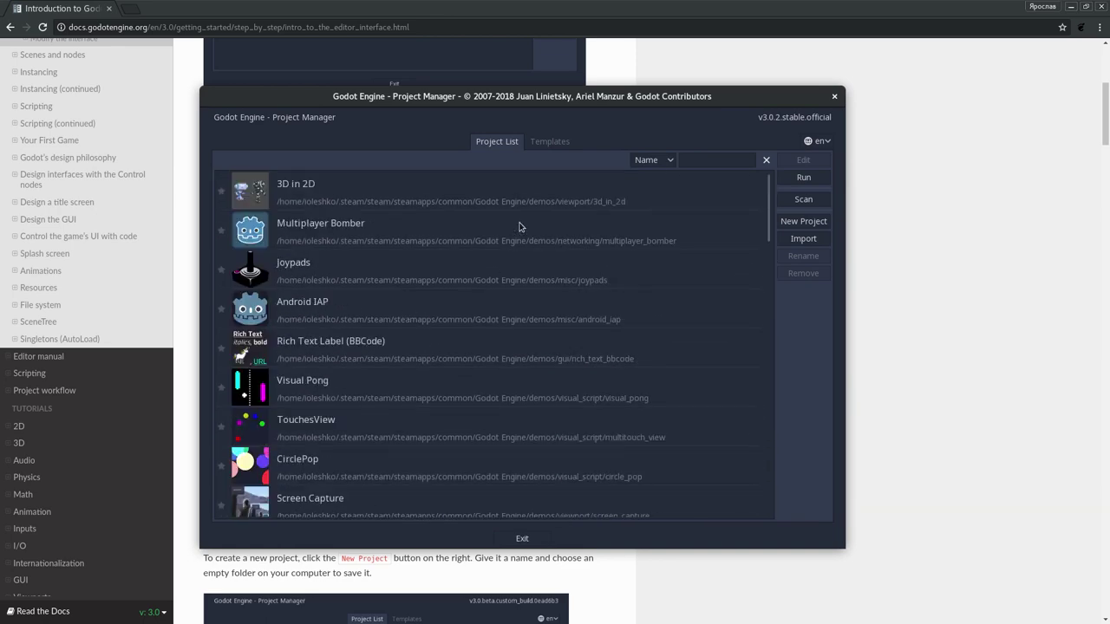
{"action": "left_click", "coordinate": [548, 145]}
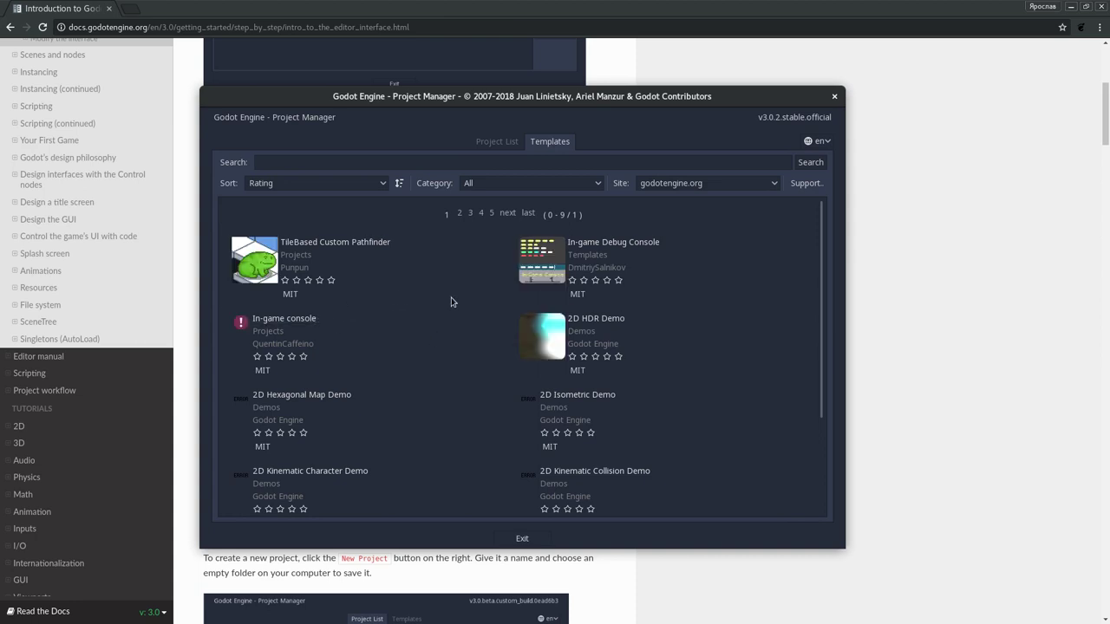
- Return to the Project List and switch the interface language to Russian without restarting
{"action": "left_click", "coordinate": [507, 147]}
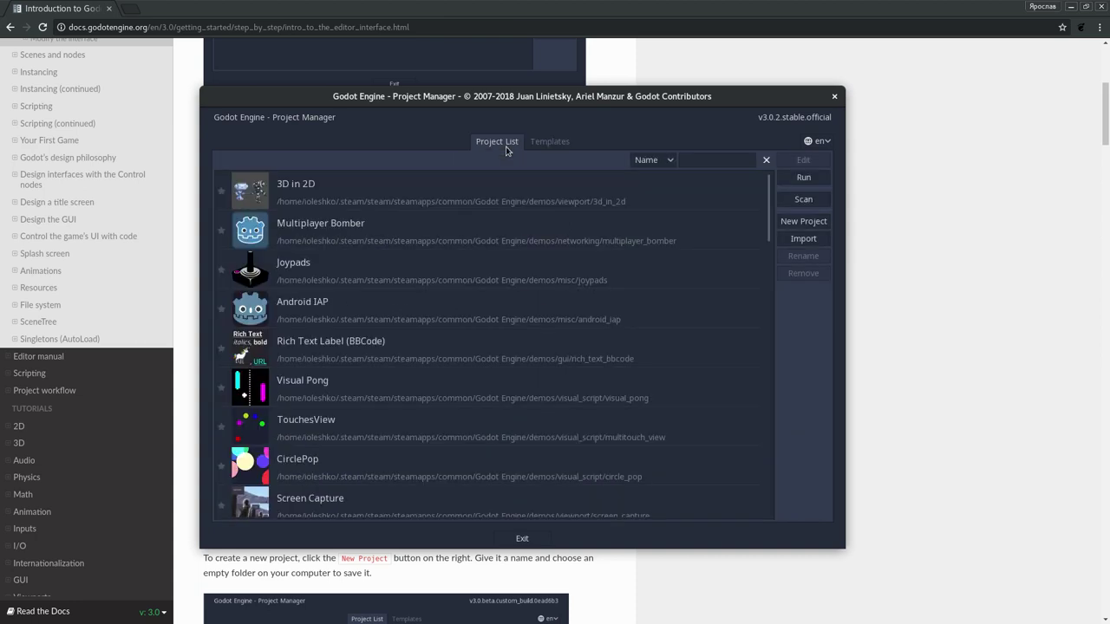
{"action": "left_click", "coordinate": [822, 142]}
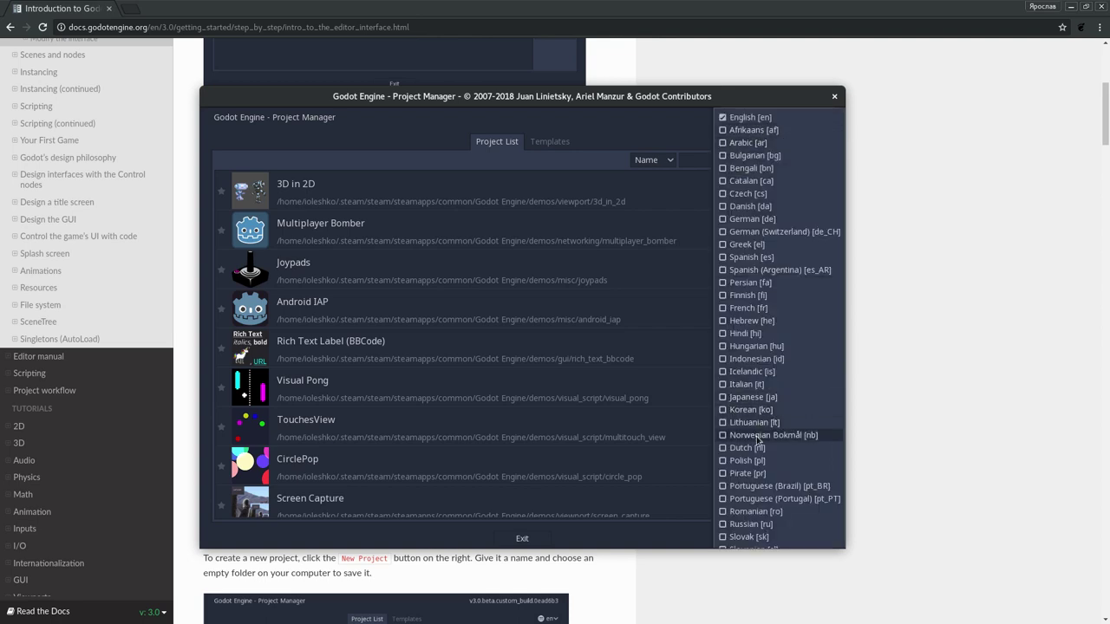
{"action": "left_click", "coordinate": [723, 524]}
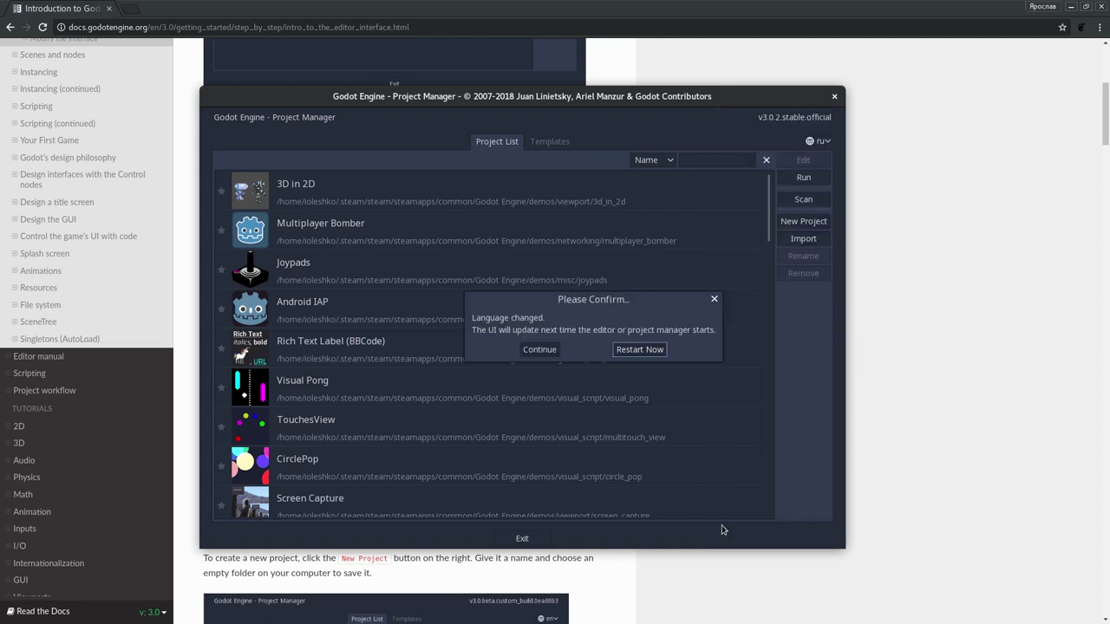
{"action": "left_click", "coordinate": [716, 299]}
- Set the interface language back to English, continue without restarting, and bring the docs forward
{"action": "left_click", "coordinate": [819, 141]}
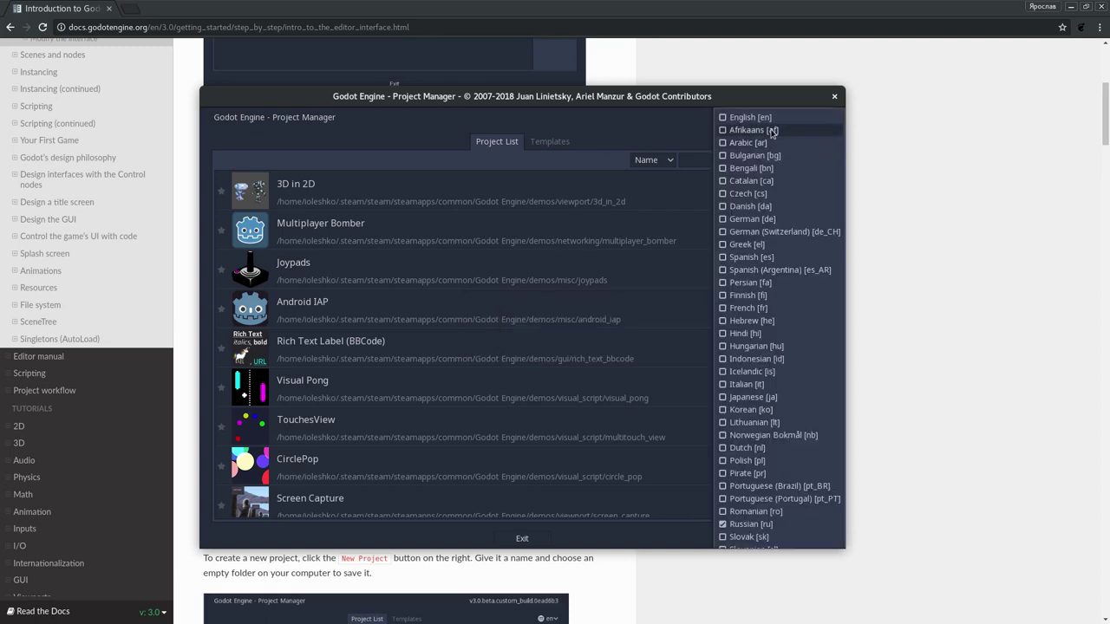
{"action": "left_click", "coordinate": [719, 119]}
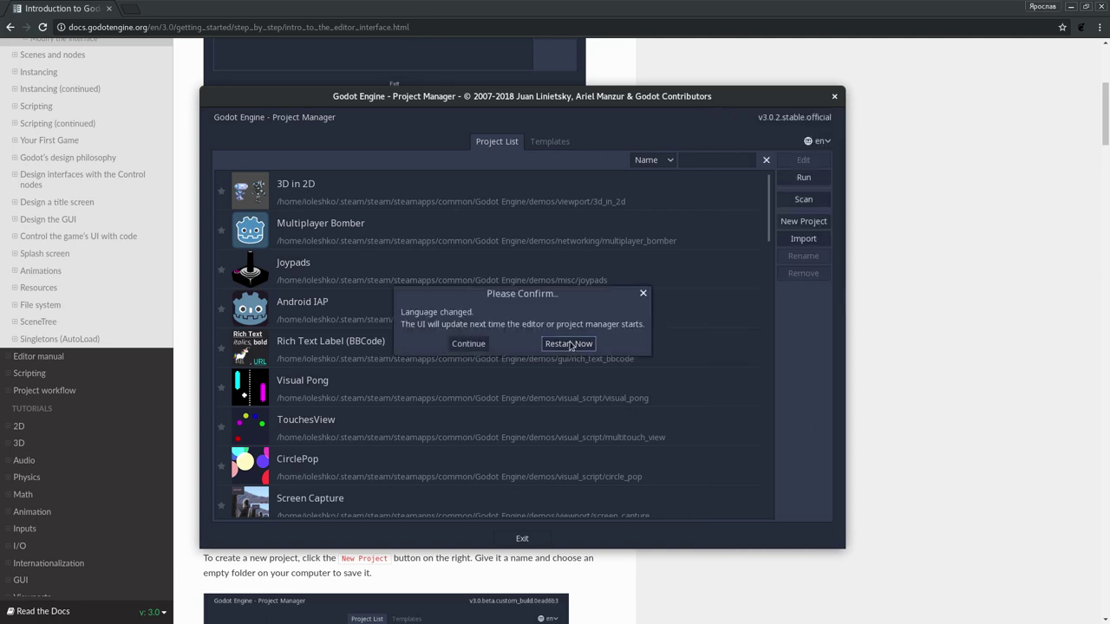
{"action": "left_click", "coordinate": [468, 344]}
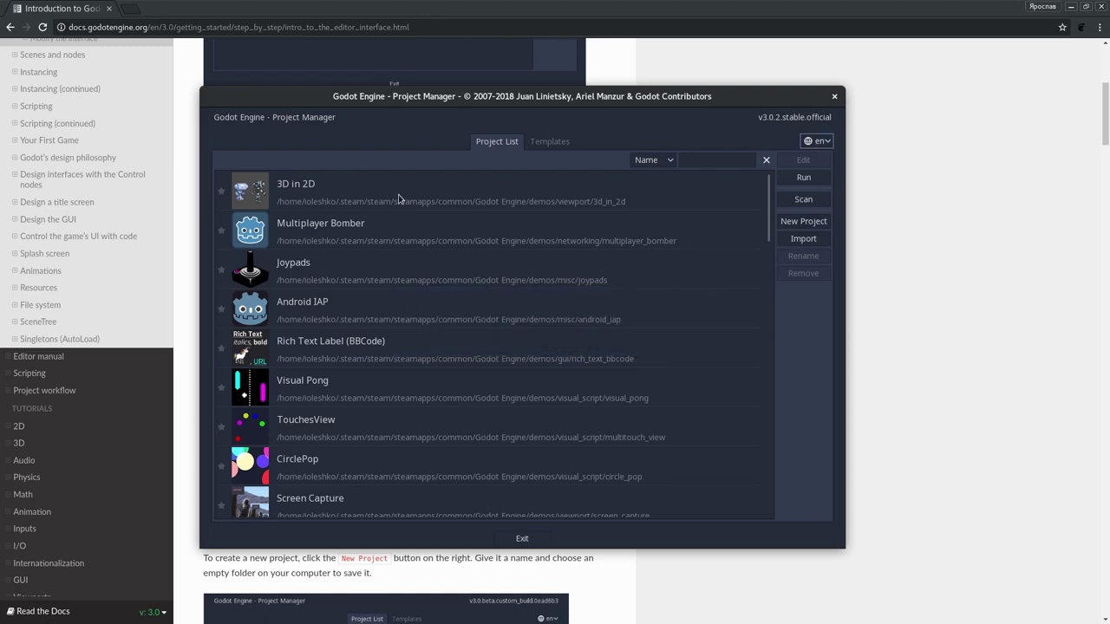
{"action": "left_click", "coordinate": [880, 243]}
{"action": "scroll", "coordinate": [664, 242], "scroll_direction": "up", "scroll_amount": 1}
- Scroll the docs to 'Create or import a project' and highlight the sentence about creating a project
{"action": "scroll", "coordinate": [537, 330], "scroll_direction": "up", "scroll_amount": 2}
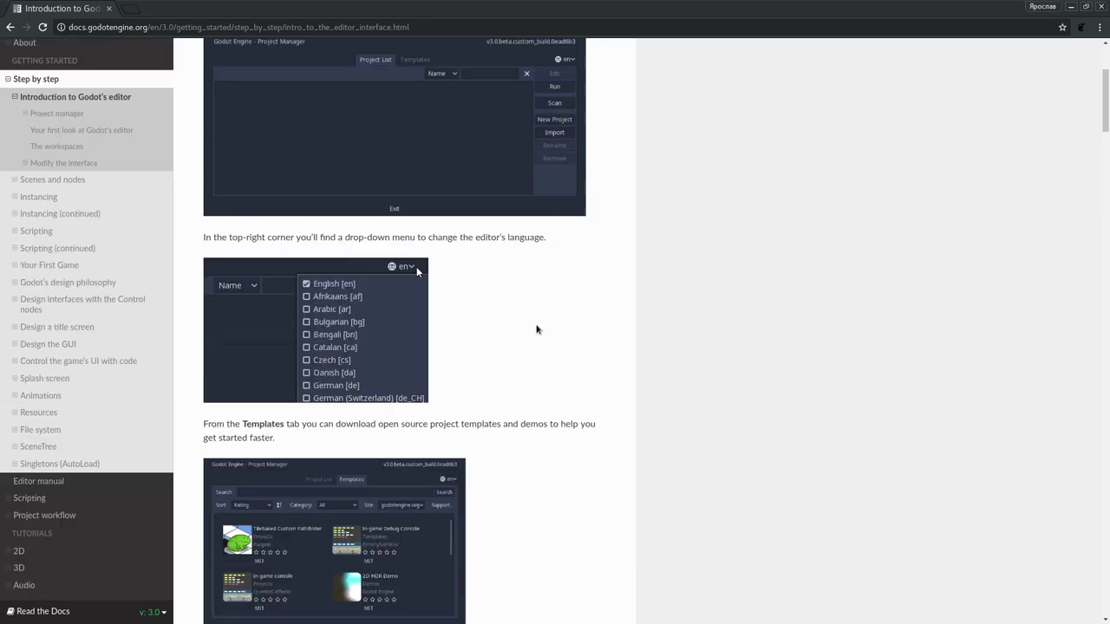
{"action": "scroll", "coordinate": [536, 329], "scroll_direction": "up", "scroll_amount": 3}
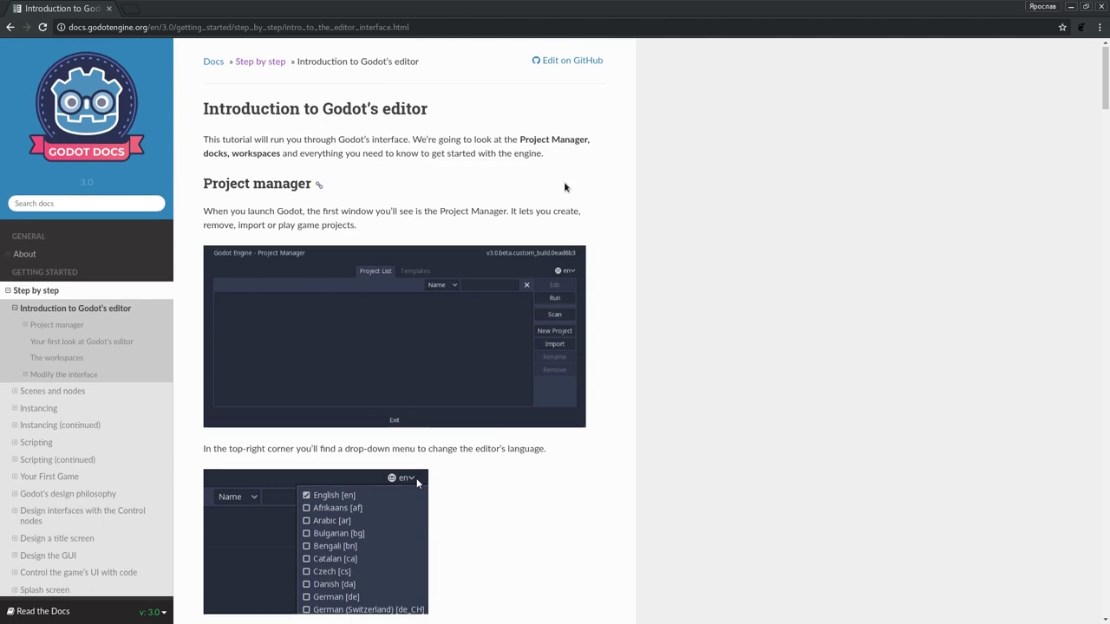
{"action": "scroll", "coordinate": [495, 252], "scroll_direction": "down", "scroll_amount": 3}
{"action": "scroll", "coordinate": [247, 364], "scroll_direction": "down", "scroll_amount": 1}
{"action": "scroll", "coordinate": [351, 326], "scroll_direction": "down", "scroll_amount": 2}
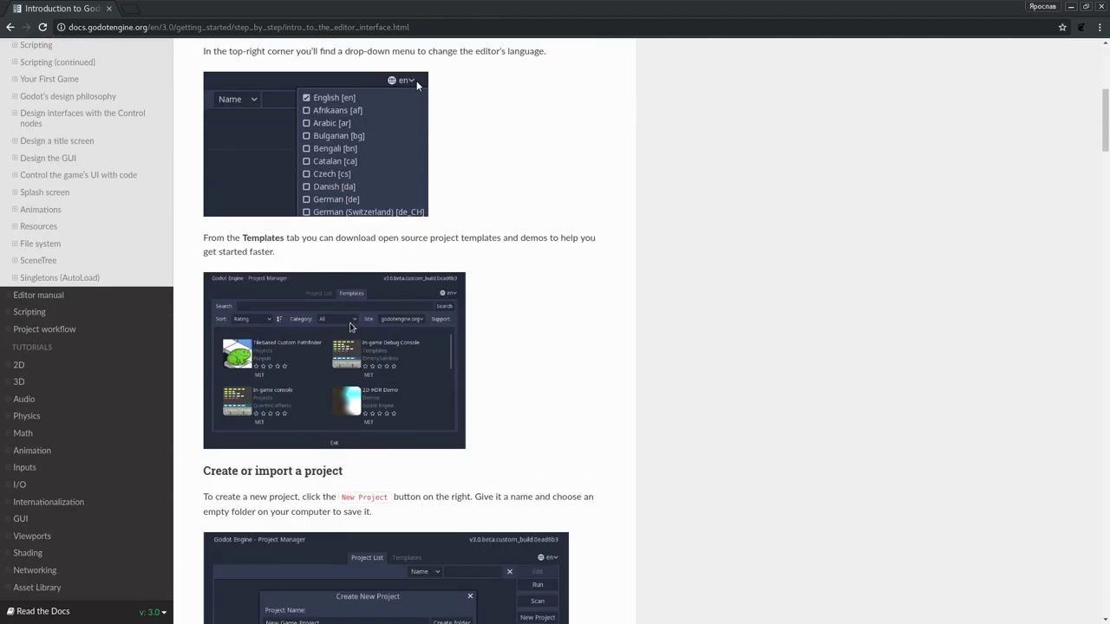
{"action": "scroll", "coordinate": [395, 364], "scroll_direction": "down", "scroll_amount": 3}
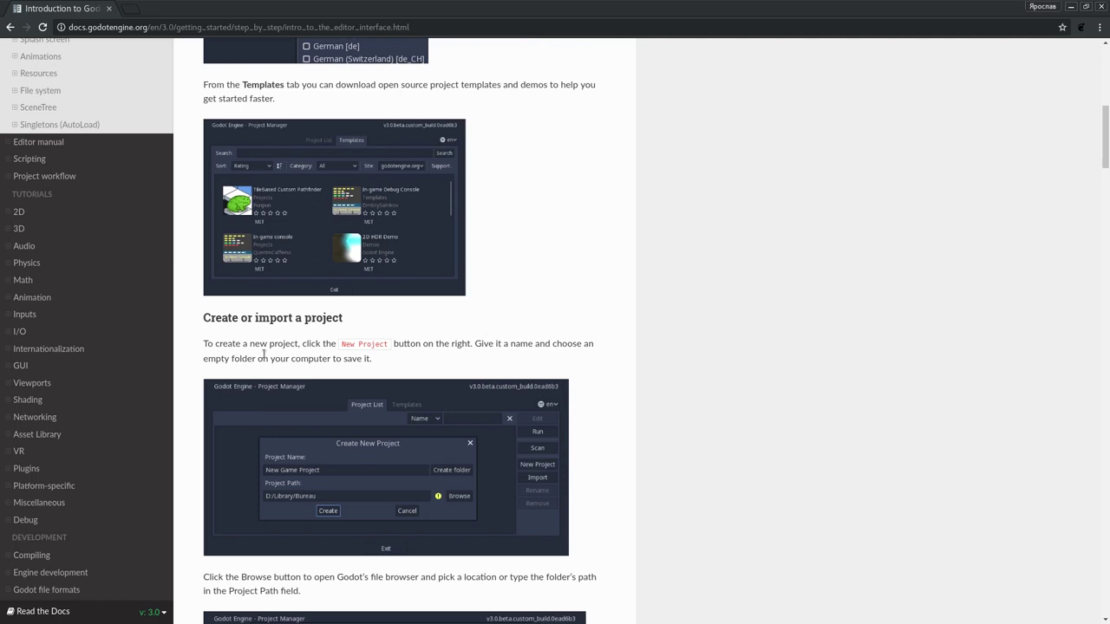
{"action": "scroll", "coordinate": [287, 352], "scroll_direction": "down", "scroll_amount": 2}
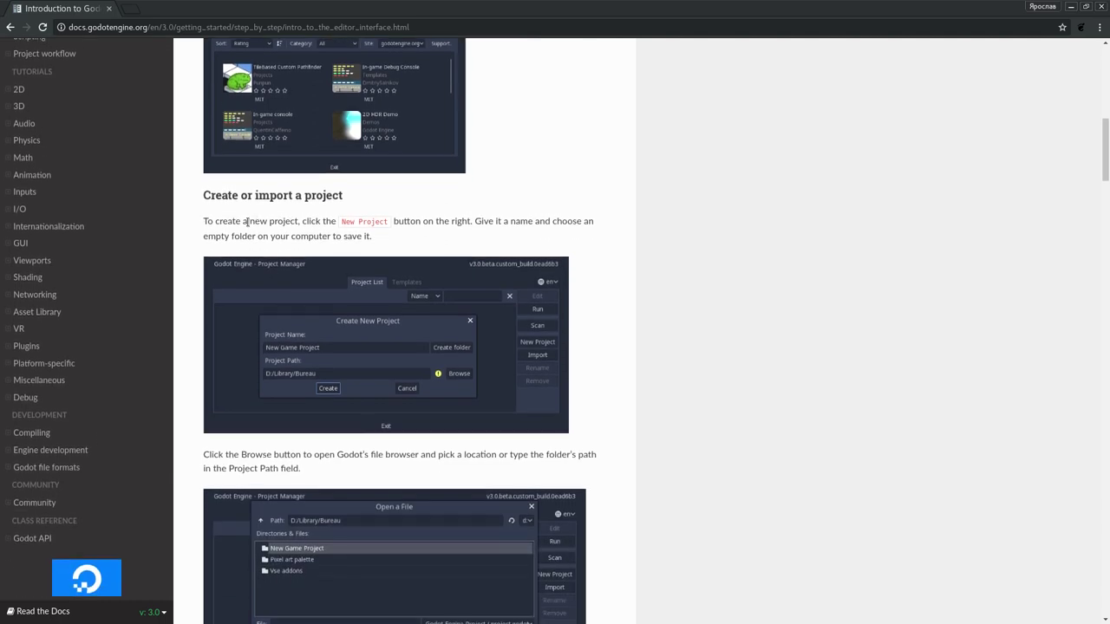
{"action": "left_click_drag", "start_coordinate": [241, 223], "coordinate": [323, 223]}
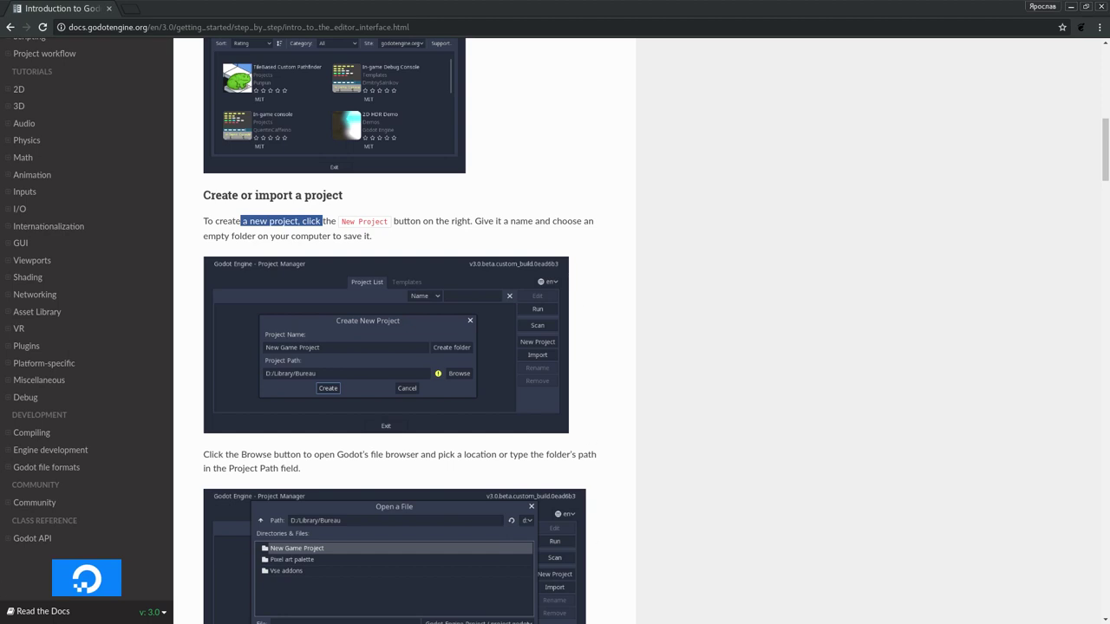
- Bring the Project Manager back in front and reposition its window clear of the docs
{"action": "key", "text": "alt+Tab"}
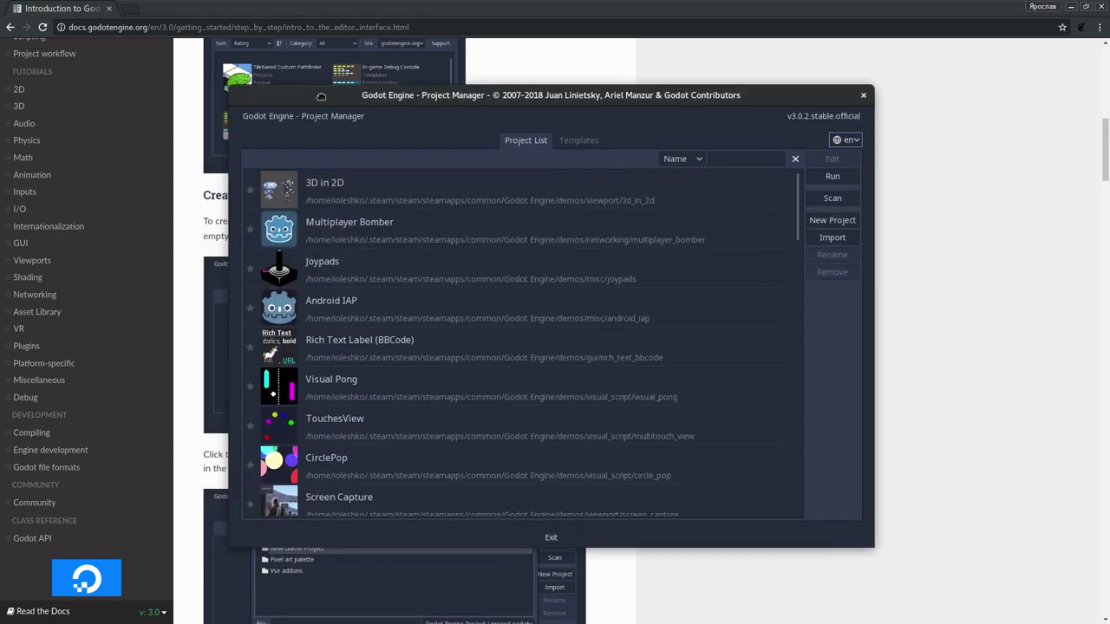
{"action": "left_click_drag", "start_coordinate": [259, 90], "coordinate": [403, 103]}
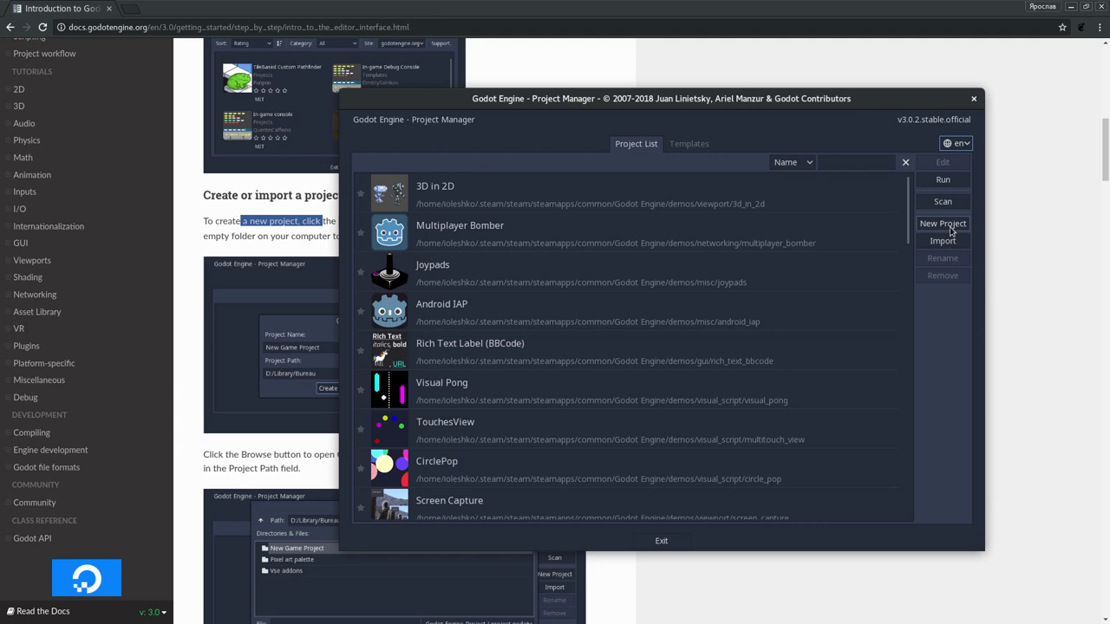
{"action": "left_click_drag", "start_coordinate": [788, 101], "coordinate": [695, 97]}
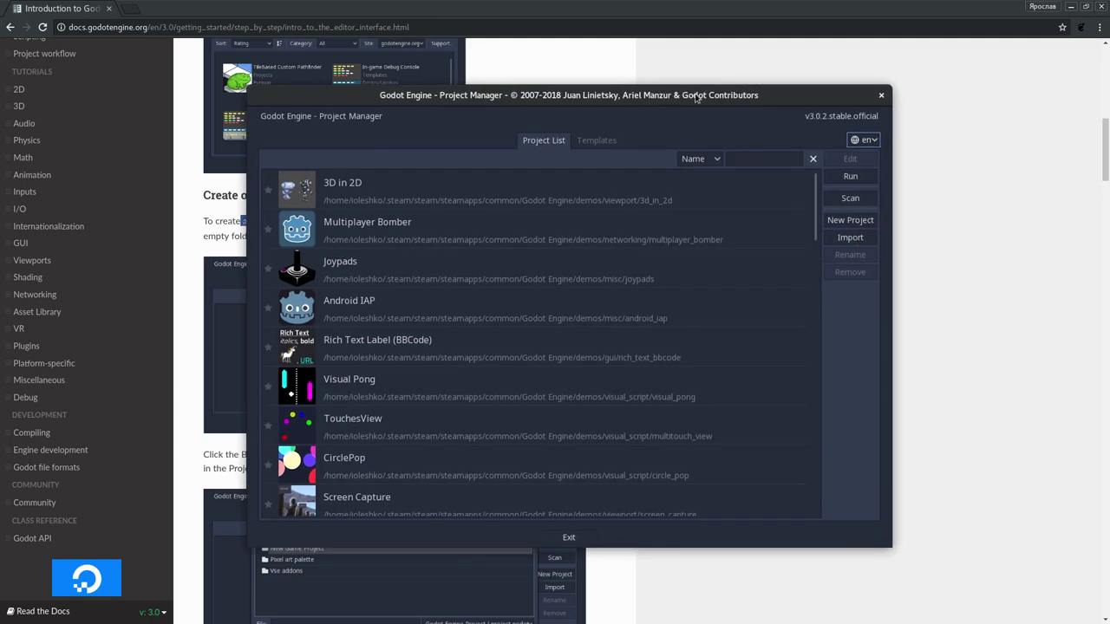
{"action": "left_click_drag", "start_coordinate": [565, 109], "coordinate": [624, 128]}
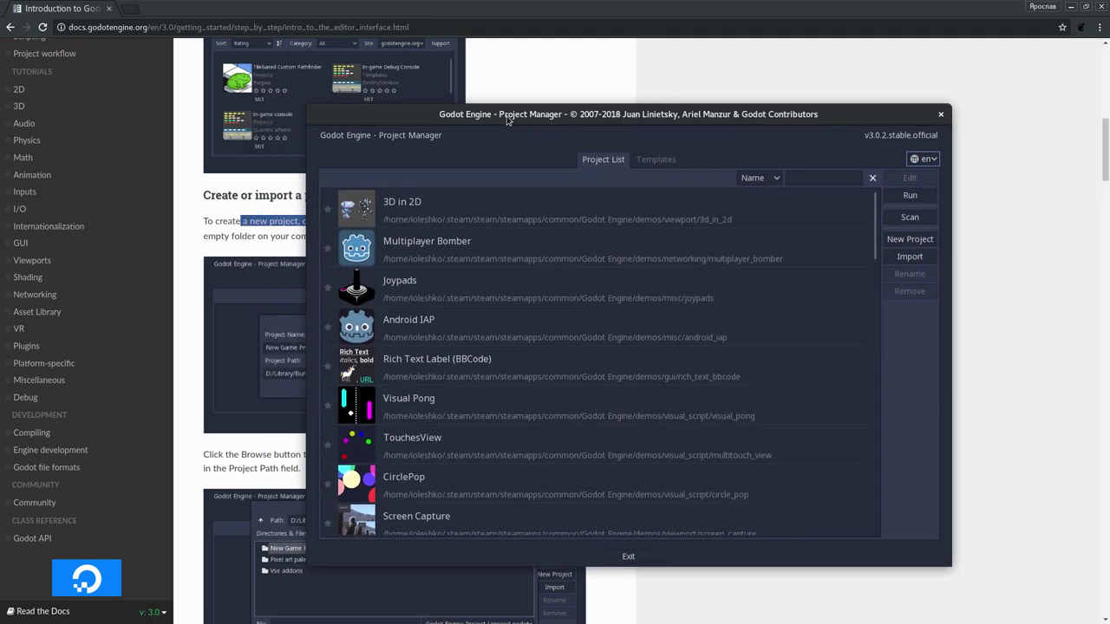
- Create a new project named part_1 in the empty tmp/godot folder and open it for editing
{"action": "left_click", "coordinate": [910, 239]}
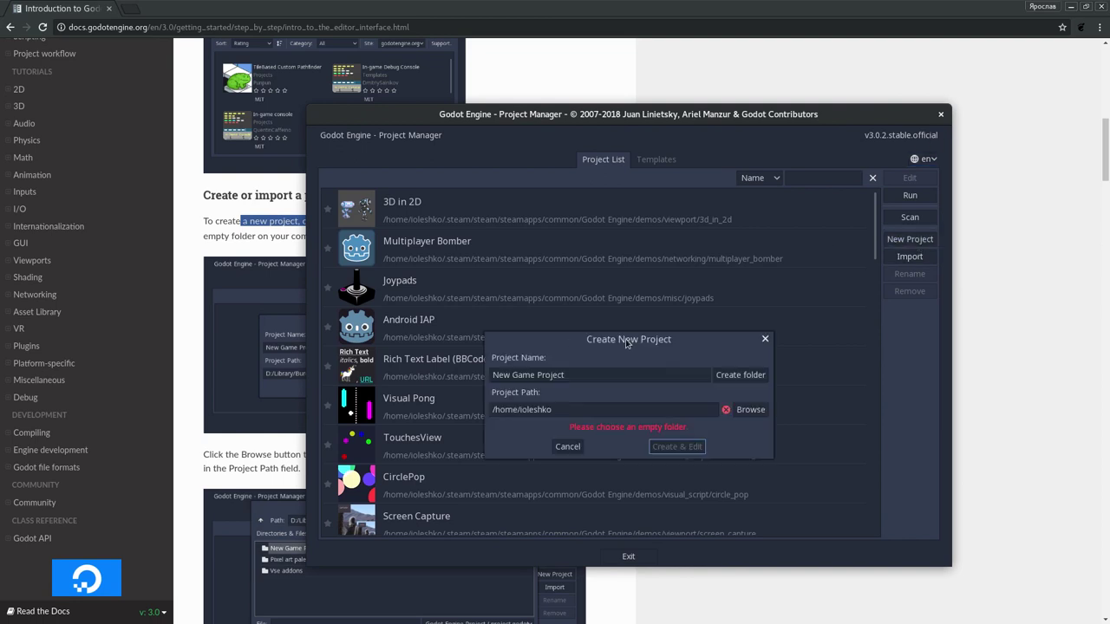
{"action": "left_click_drag", "start_coordinate": [606, 331], "coordinate": [573, 313]}
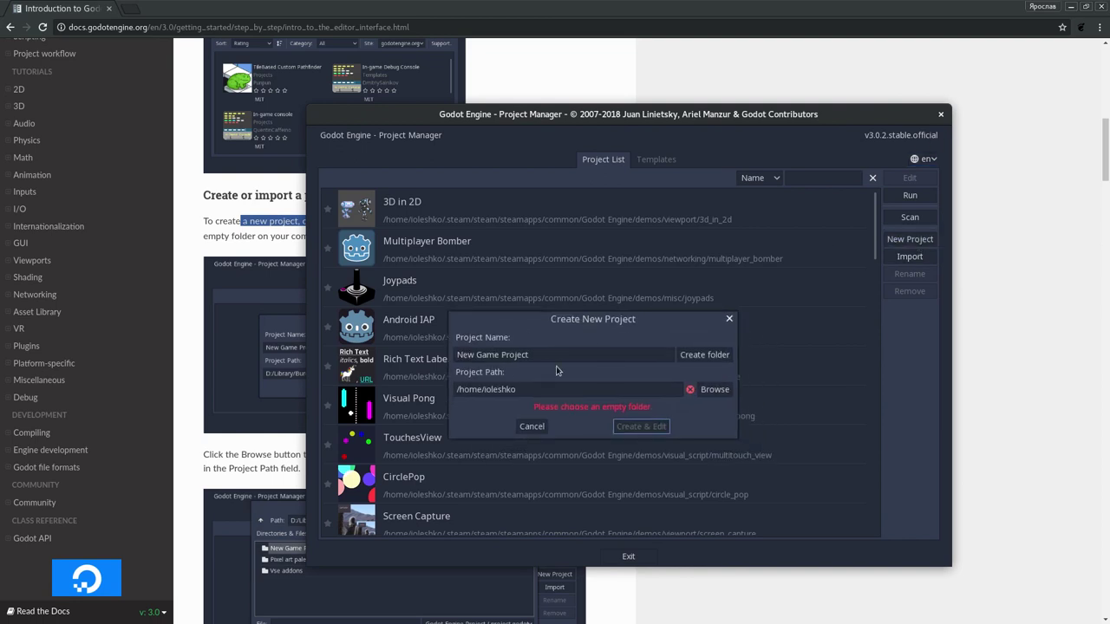
{"action": "left_click", "coordinate": [570, 359]}
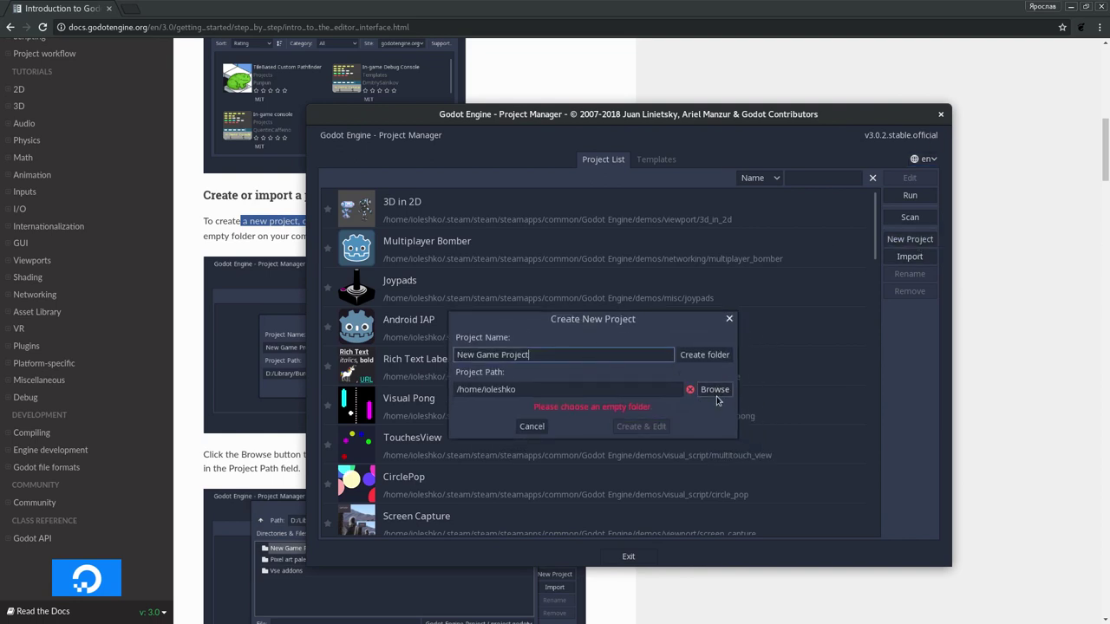
{"action": "left_click_drag", "start_coordinate": [570, 355], "coordinate": [399, 345]}
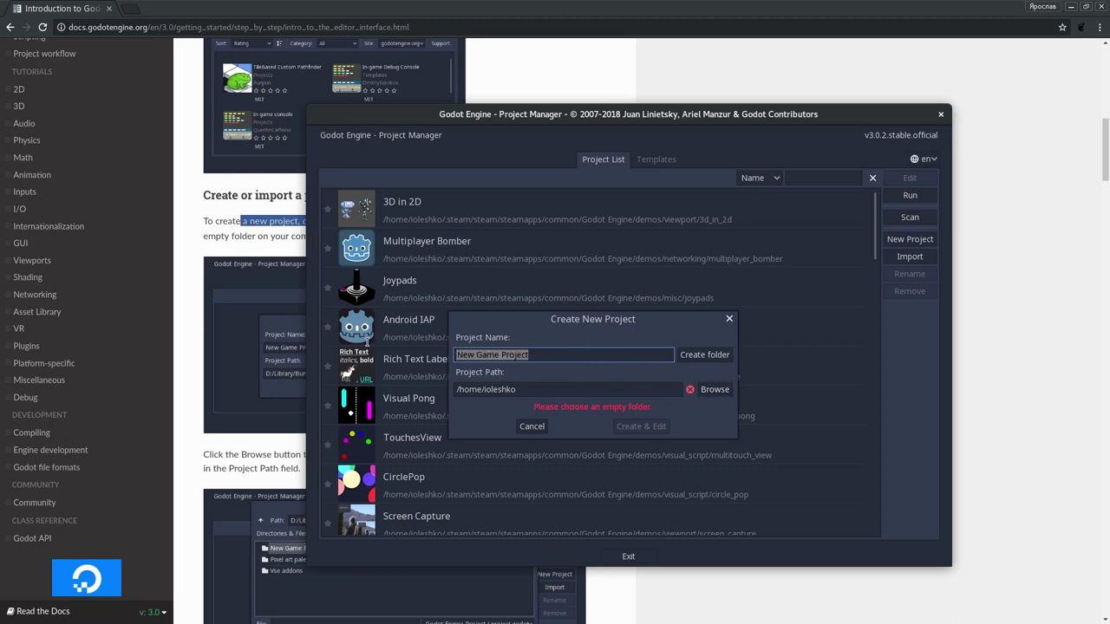
{"action": "type", "text": "prj1"}
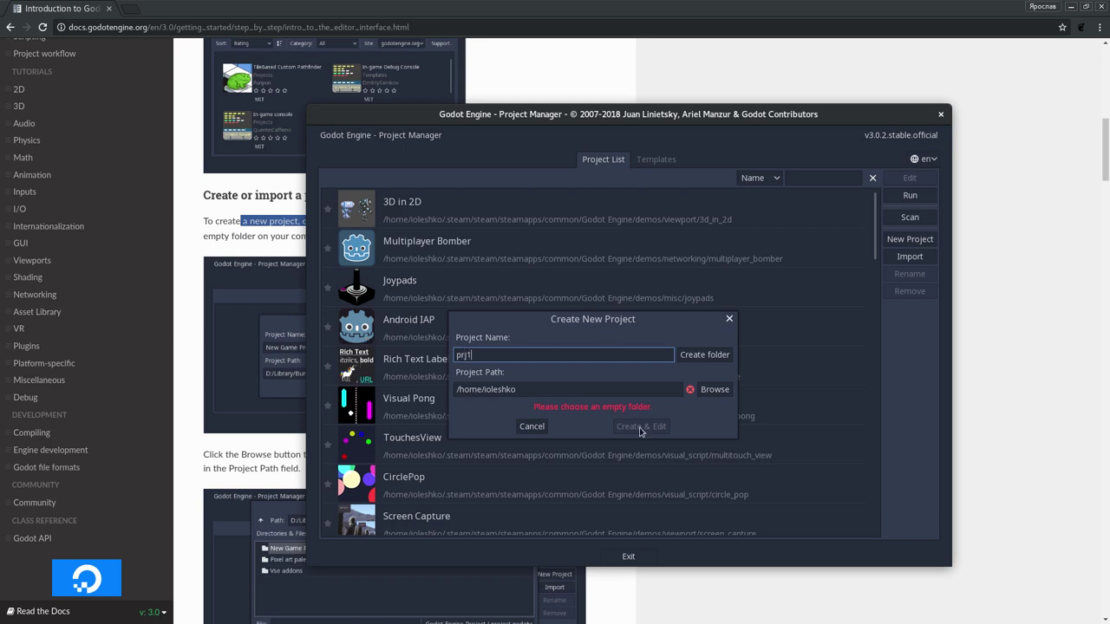
{"action": "left_click_drag", "start_coordinate": [498, 353], "coordinate": [379, 347]}
{"action": "type", "text": "p"}
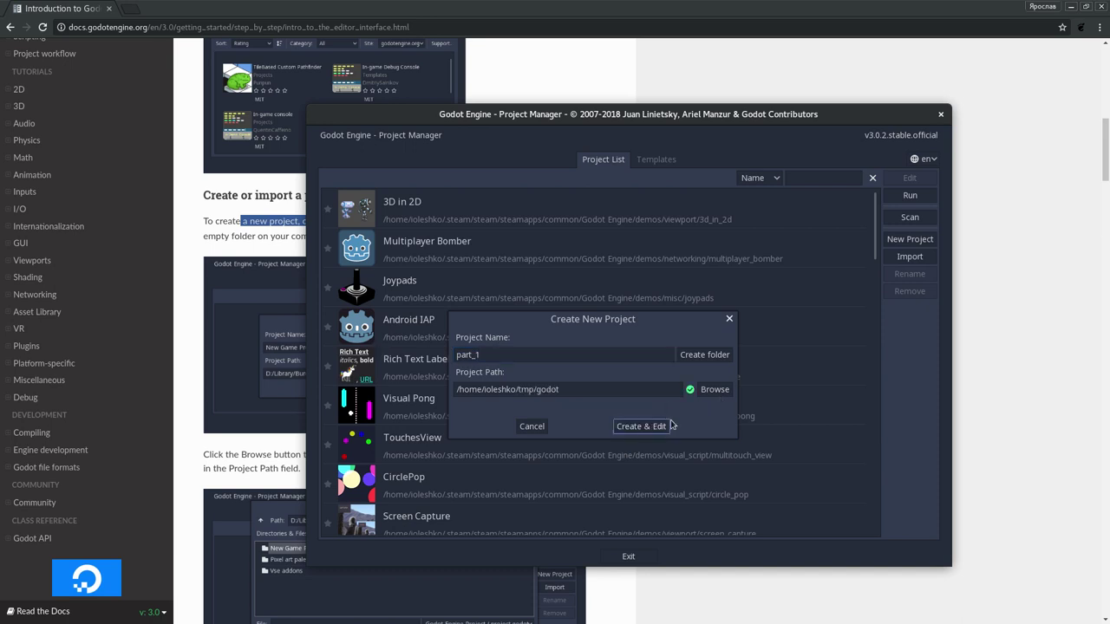
{"action": "left_click", "coordinate": [646, 427]}
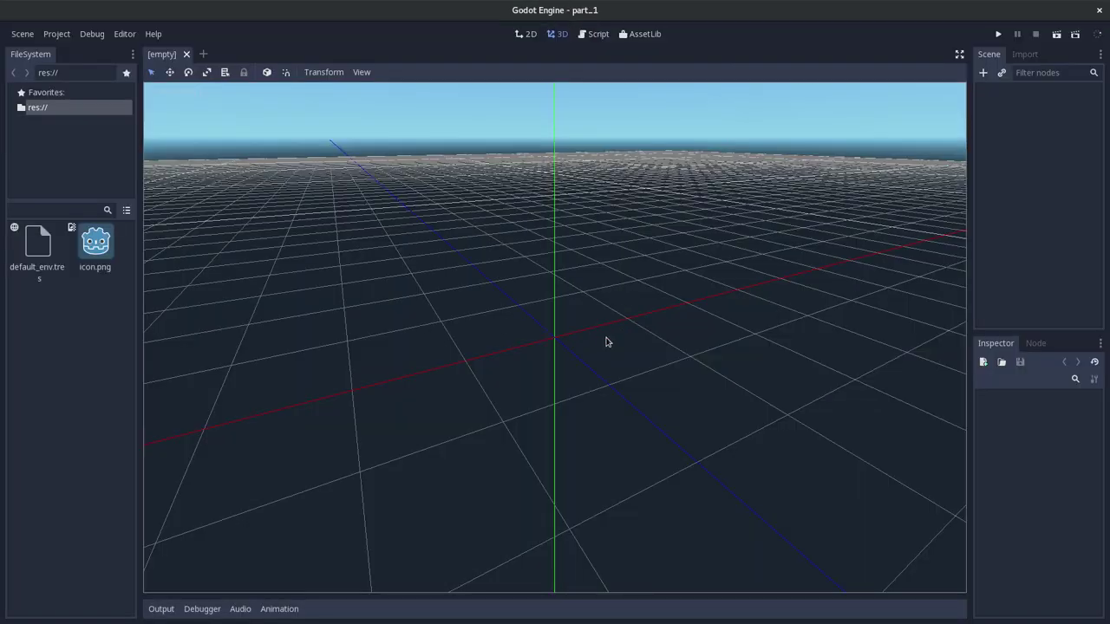
- Freelook around the empty 3D scene, then switch to the 2D workspace and scroll its canvas
{"action": "left_click_drag", "start_coordinate": [599, 350], "coordinate": [578, 381]}
{"action": "right_click_drag", "start_coordinate": [546, 347], "coordinate": [486, 373]}
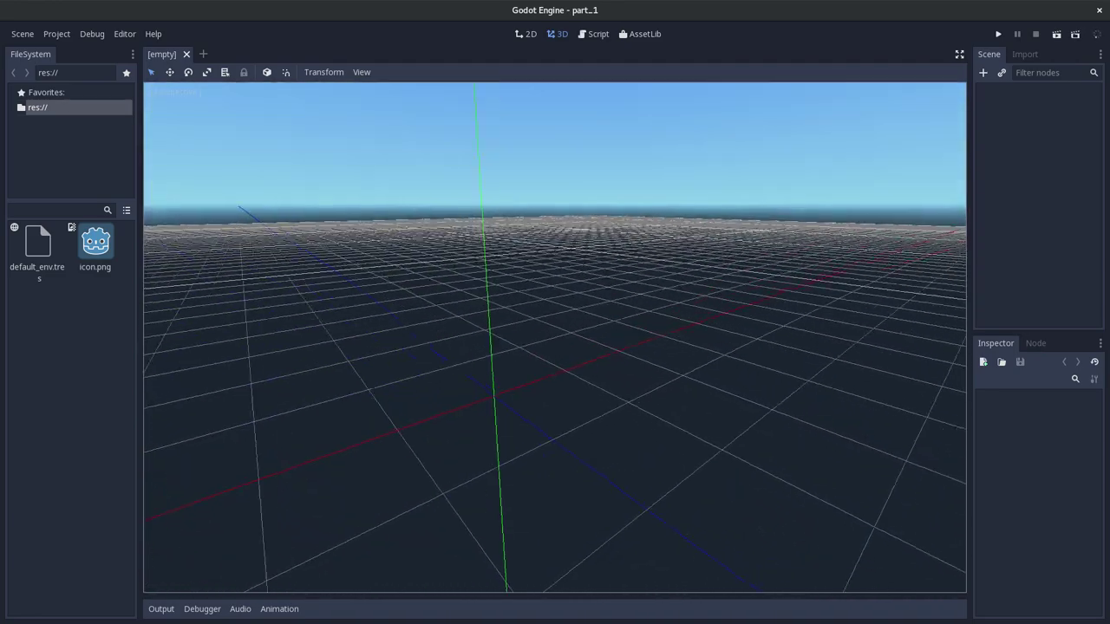
{"action": "mouse_move", "coordinate": [485, 373]}
{"action": "right_mouse_down"}
{"action": "mouse_move", "coordinate": [555, 329]}
{"action": "mouse_move", "coordinate": [520, 330]}
{"action": "mouse_move", "coordinate": [566, 177]}
{"action": "right_mouse_up"}
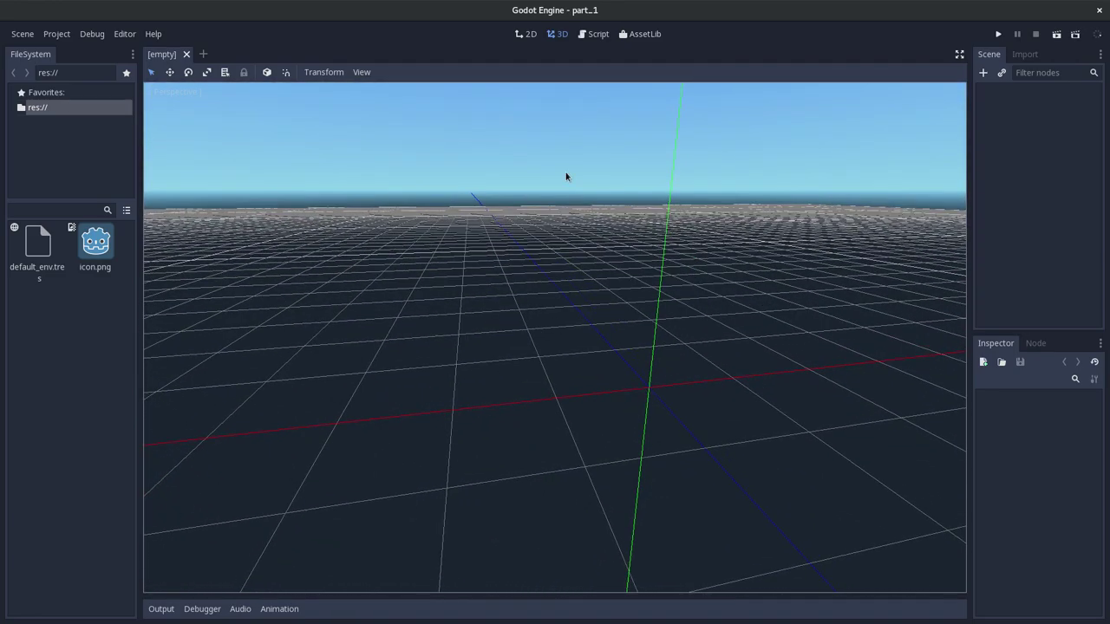
{"action": "left_click", "coordinate": [525, 37]}
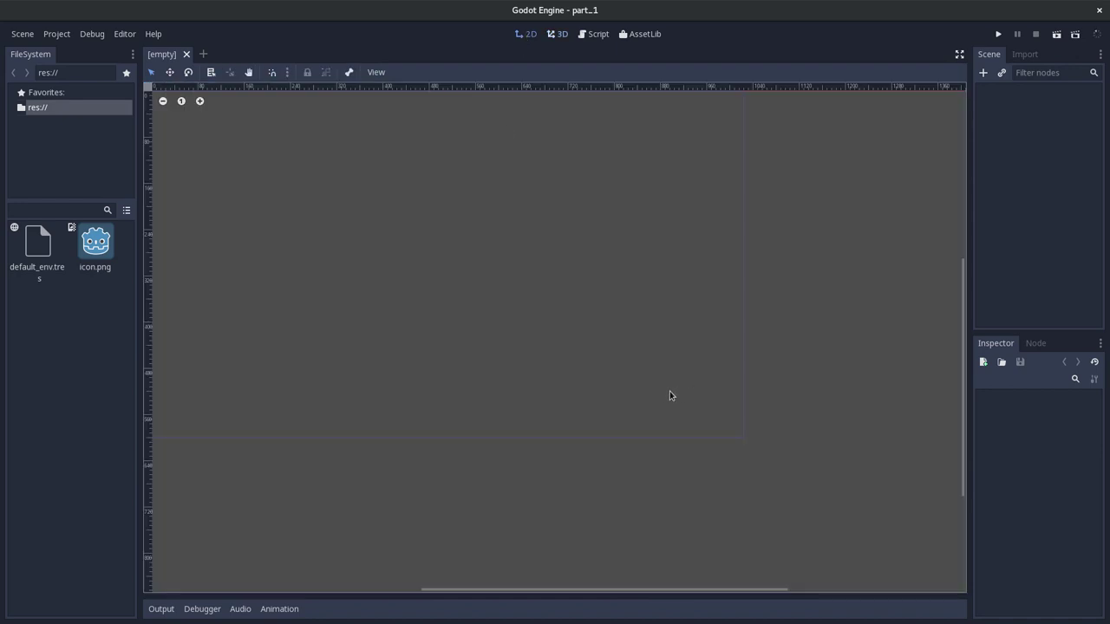
{"action": "left_click_drag", "start_coordinate": [959, 305], "coordinate": [960, 186]}
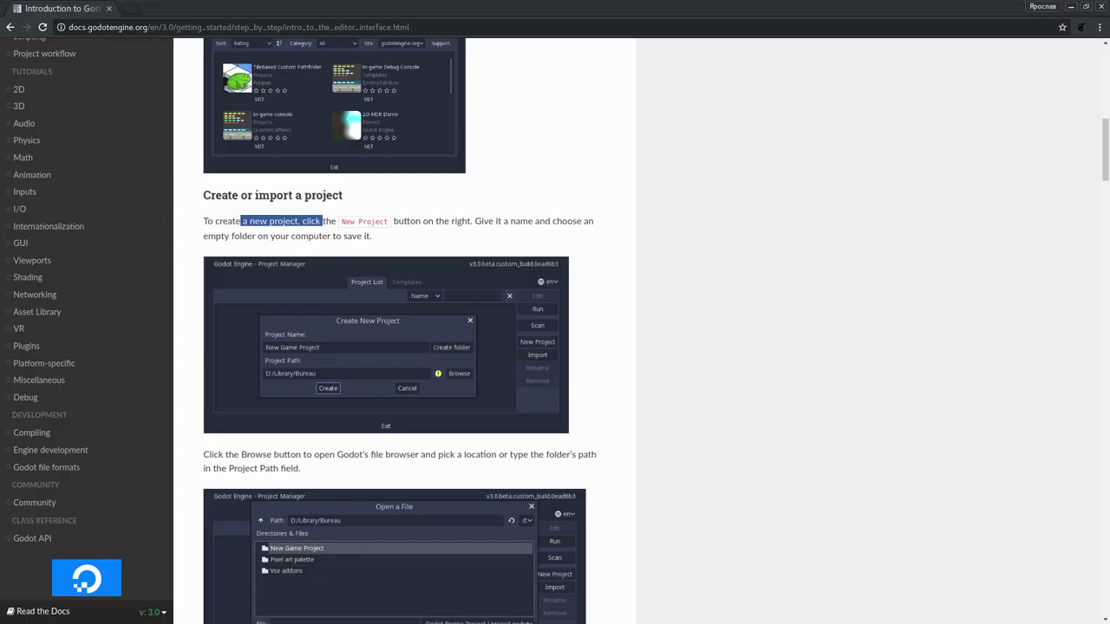
- Scroll the docs page from 'Create or import a project' down to 'The workspaces' section
{"action": "scroll", "coordinate": [528, 325], "scroll_direction": "down", "scroll_amount": 5}
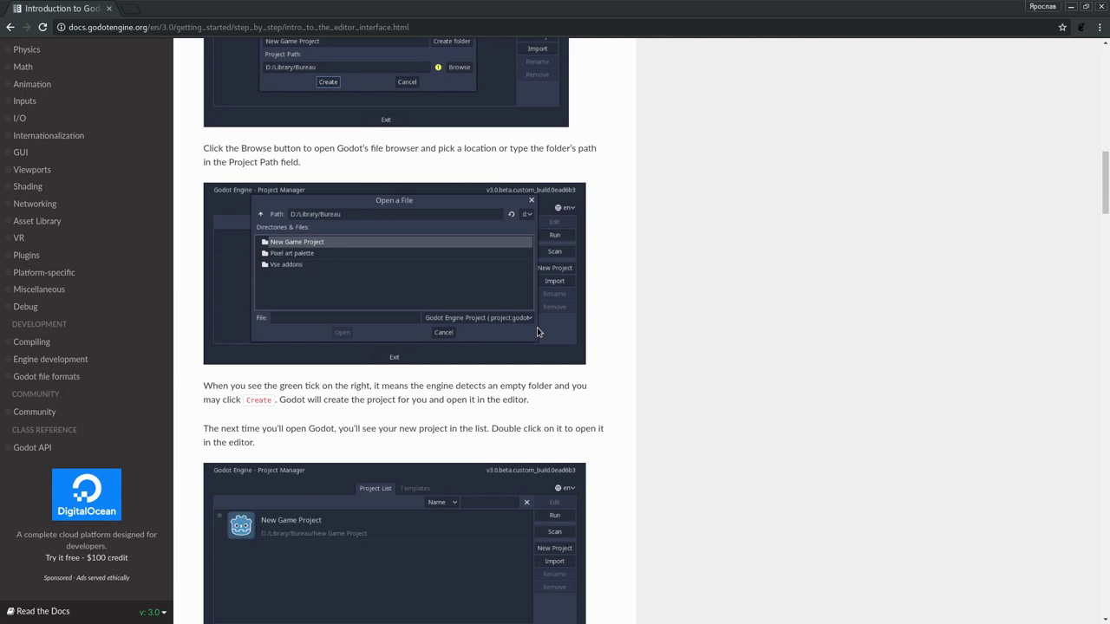
{"action": "scroll", "coordinate": [537, 327], "scroll_direction": "up", "scroll_amount": 2}
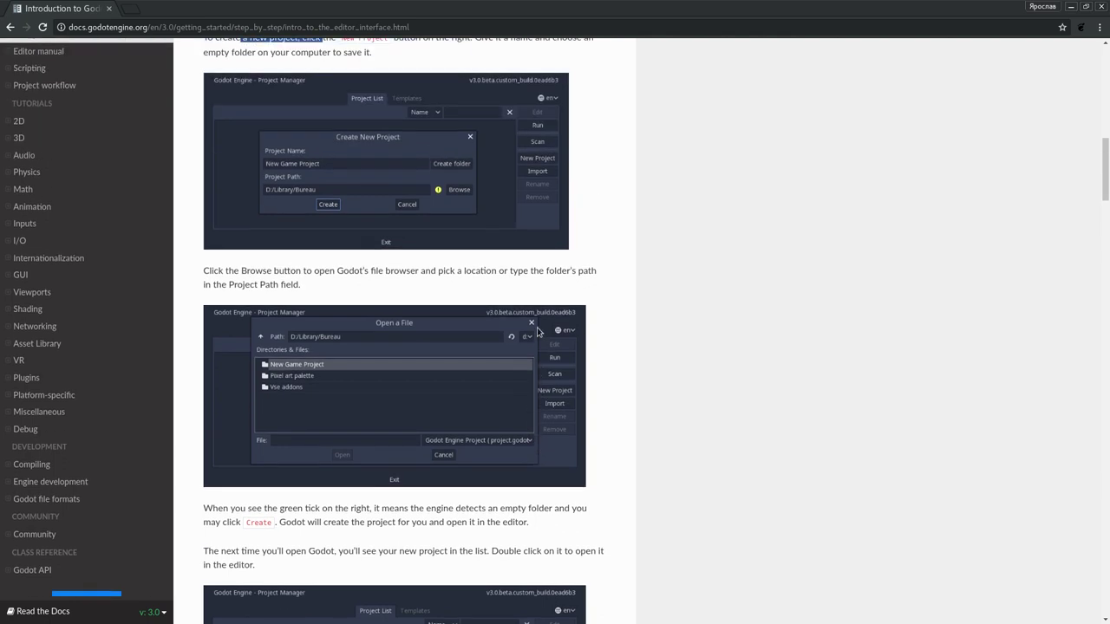
{"action": "scroll", "coordinate": [537, 330], "scroll_direction": "down", "scroll_amount": 1}
{"action": "scroll", "coordinate": [537, 330], "scroll_direction": "down", "scroll_amount": 3}
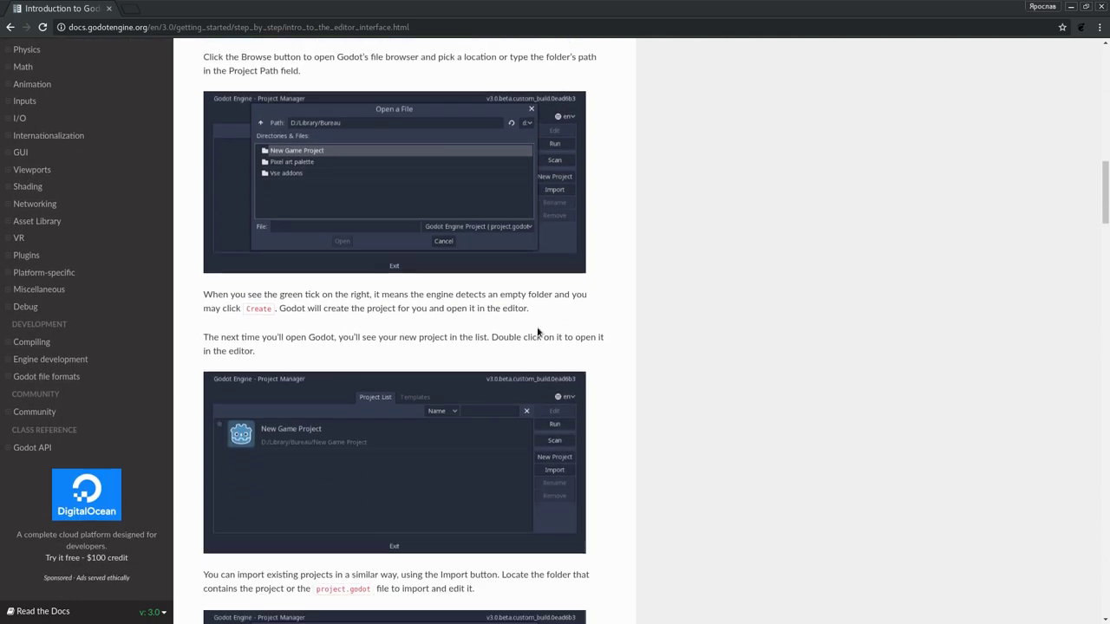
{"action": "scroll", "coordinate": [537, 330], "scroll_direction": "down", "scroll_amount": 1}
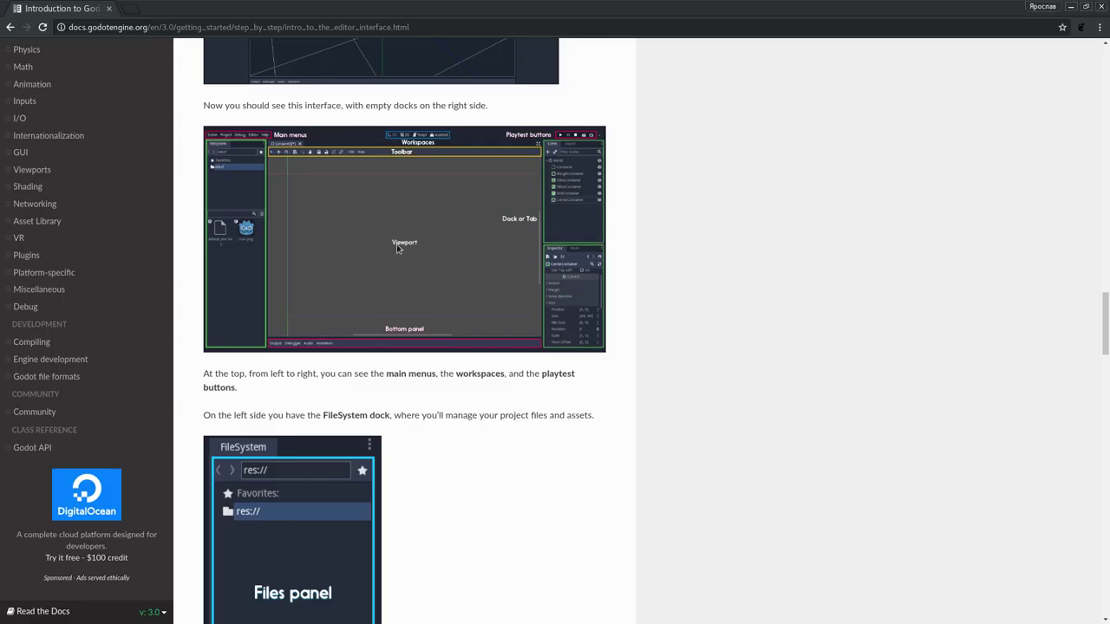
{"action": "scroll", "coordinate": [441, 166], "scroll_direction": "down", "scroll_amount": 3}
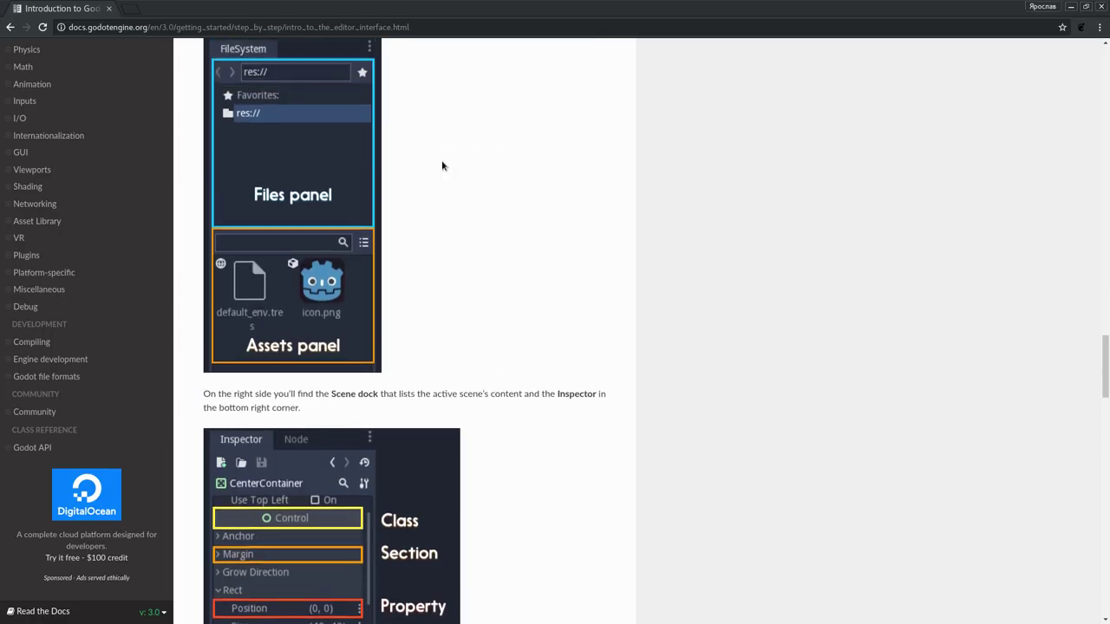
{"action": "scroll", "coordinate": [442, 165], "scroll_direction": "up", "scroll_amount": 3}
{"action": "scroll", "coordinate": [442, 167], "scroll_direction": "down", "scroll_amount": 3}
{"action": "scroll", "coordinate": [442, 166], "scroll_direction": "down", "scroll_amount": 4}
{"action": "scroll", "coordinate": [443, 178], "scroll_direction": "down", "scroll_amount": 3}
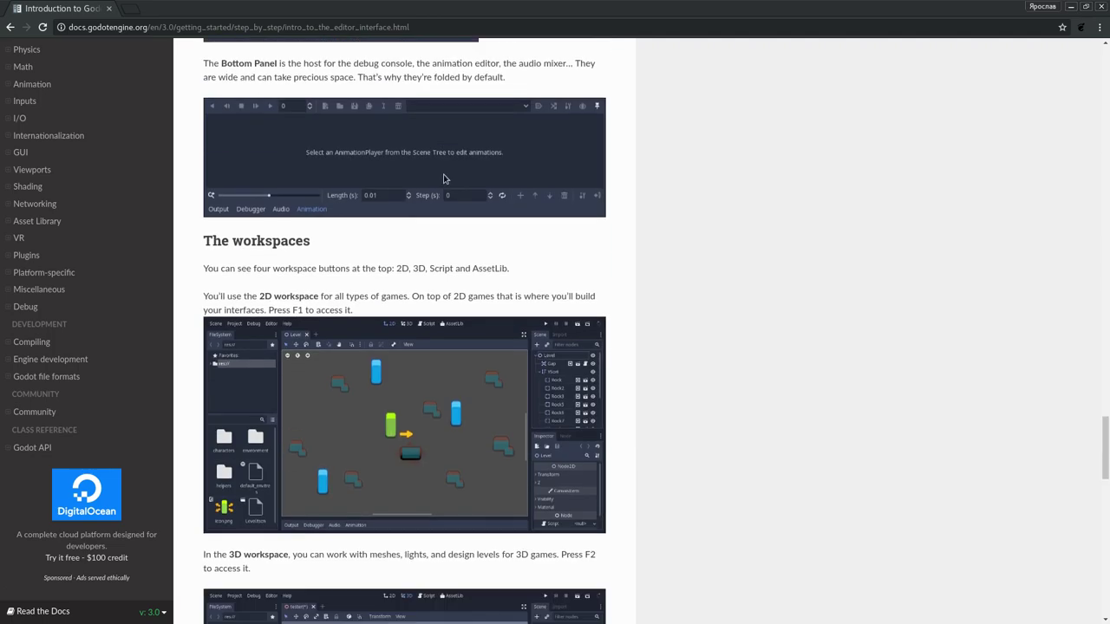
{"action": "scroll", "coordinate": [443, 179], "scroll_direction": "down", "scroll_amount": 1}
{"action": "scroll", "coordinate": [443, 179], "scroll_direction": "down", "scroll_amount": 2}
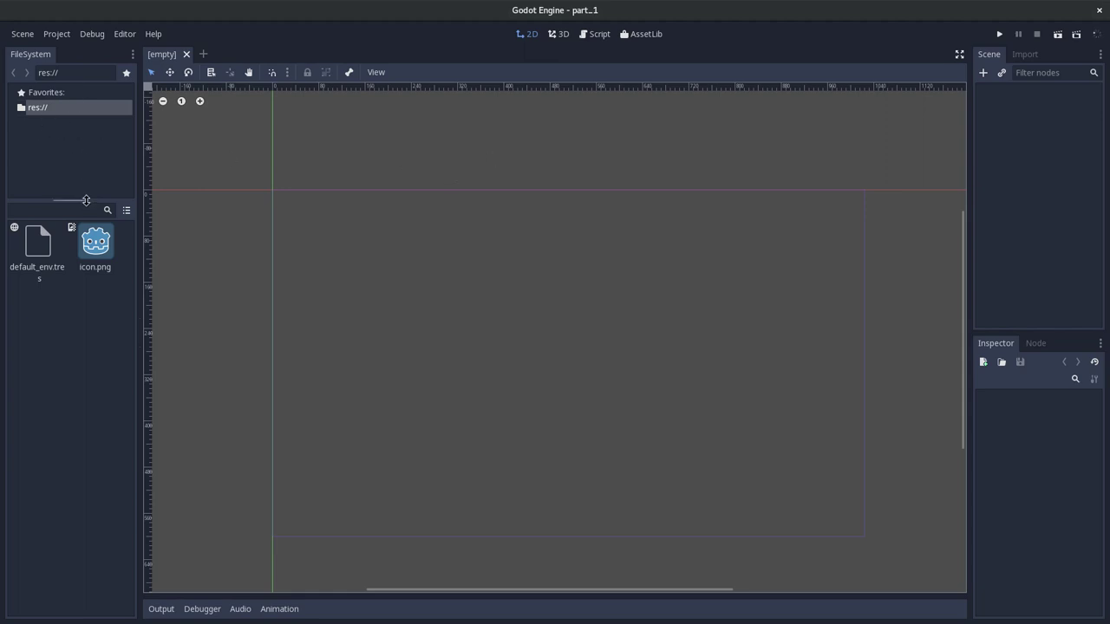
- Enlarge the FileSystem folder tree, select default_env.tres, and switch to the Script workspace
{"action": "left_click_drag", "start_coordinate": [87, 204], "coordinate": [86, 262]}
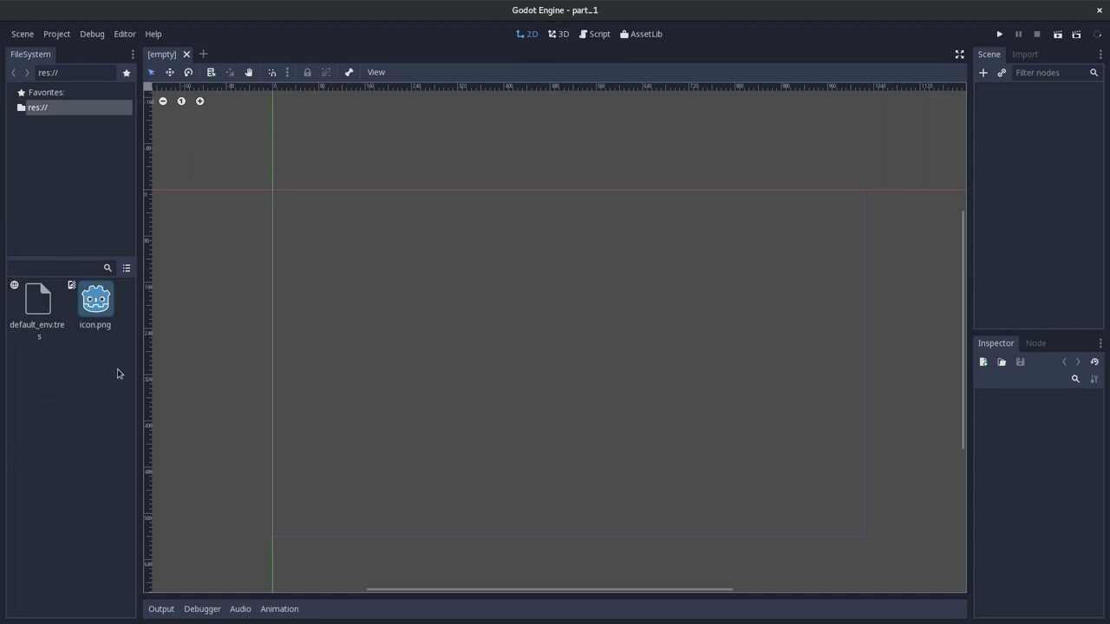
{"action": "left_click", "coordinate": [45, 307]}
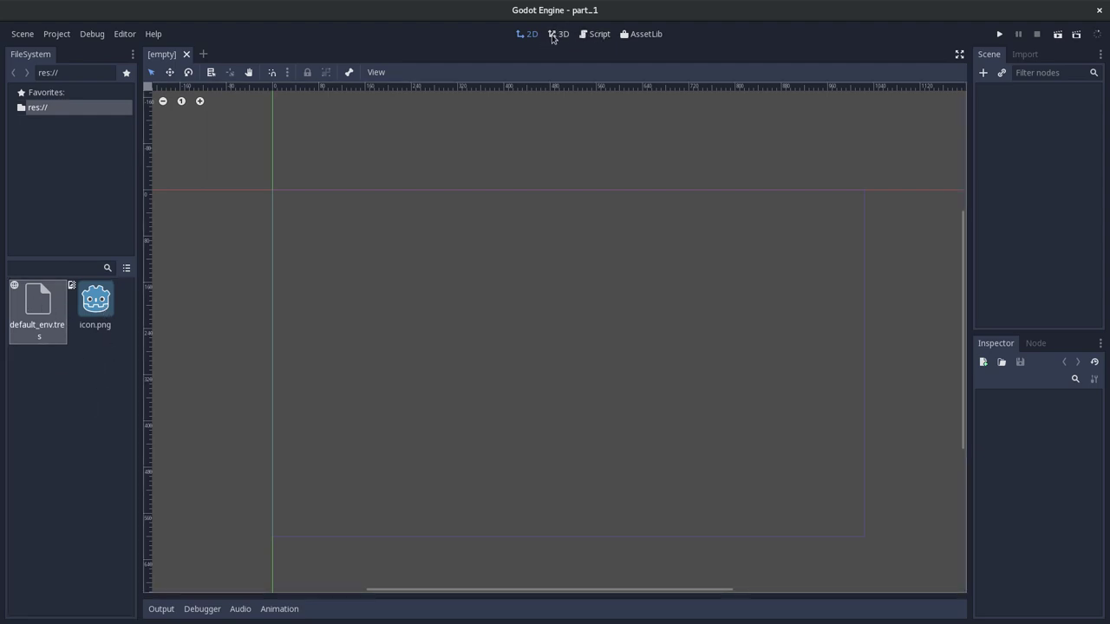
{"action": "left_click", "coordinate": [599, 35]}
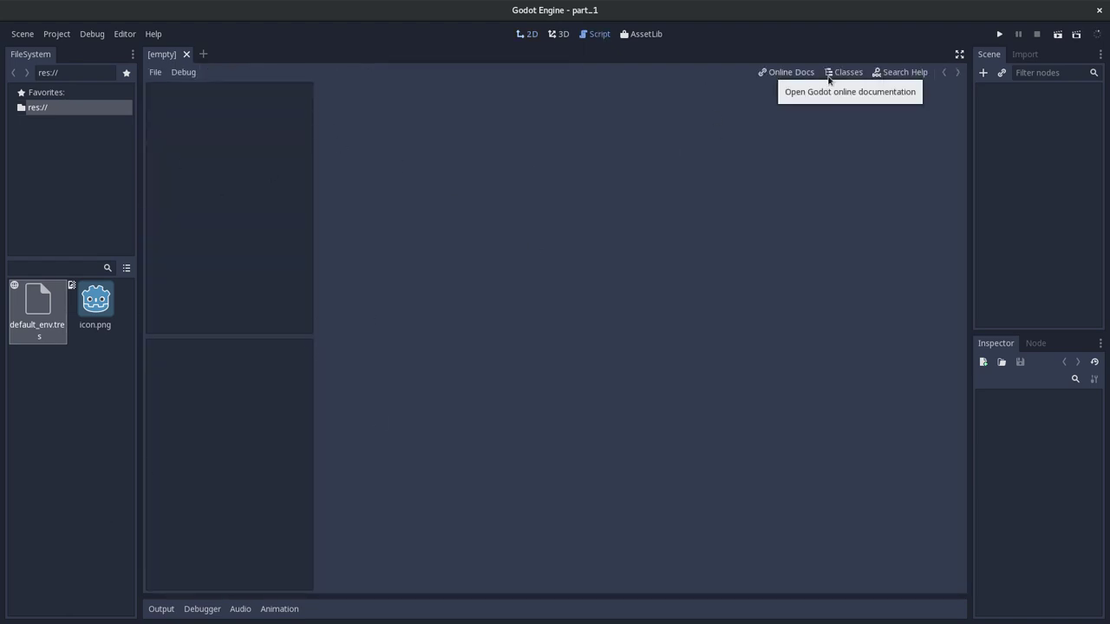
- Browse page 2 of the Asset Library, check the Site list, then bring up Create New Node
{"action": "left_click", "coordinate": [640, 35]}
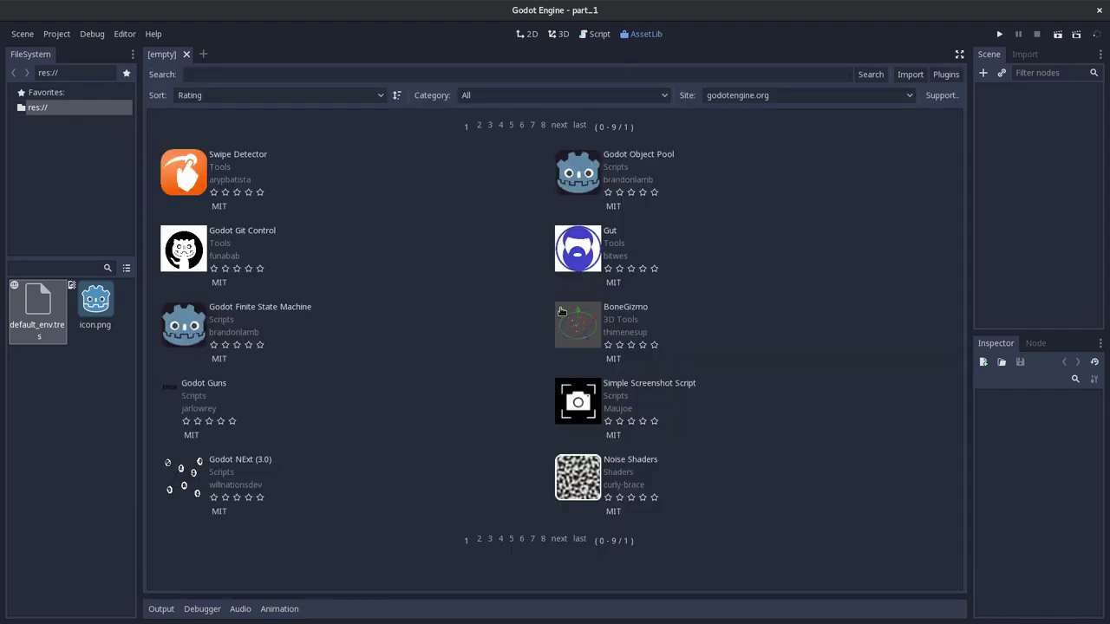
{"action": "left_click", "coordinate": [479, 125]}
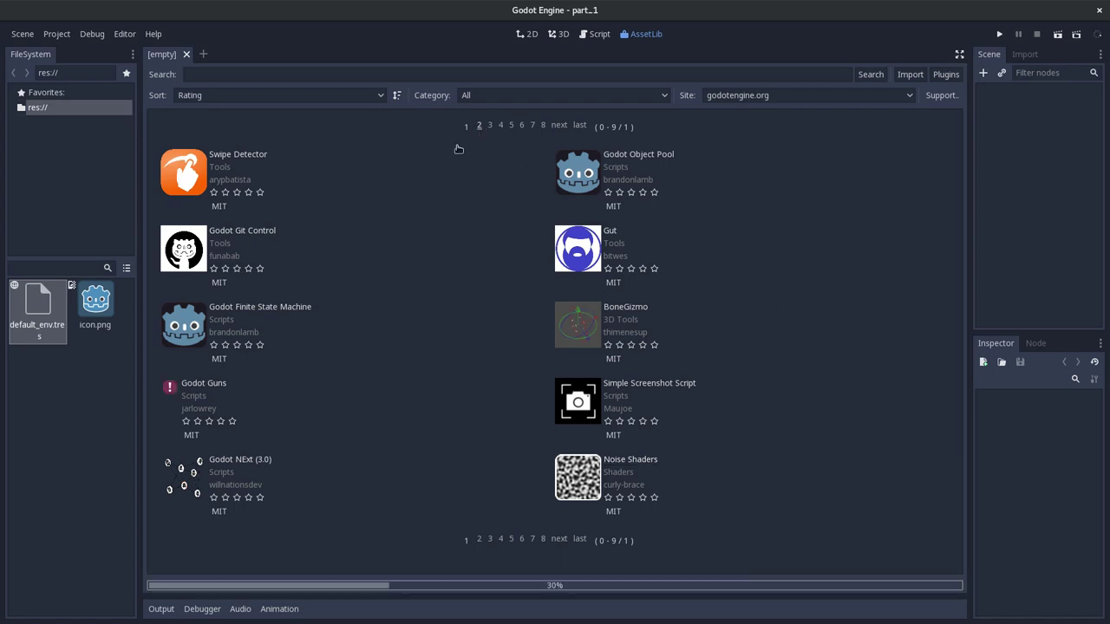
{"action": "left_click", "coordinate": [907, 96]}
{"action": "left_click", "coordinate": [912, 96]}
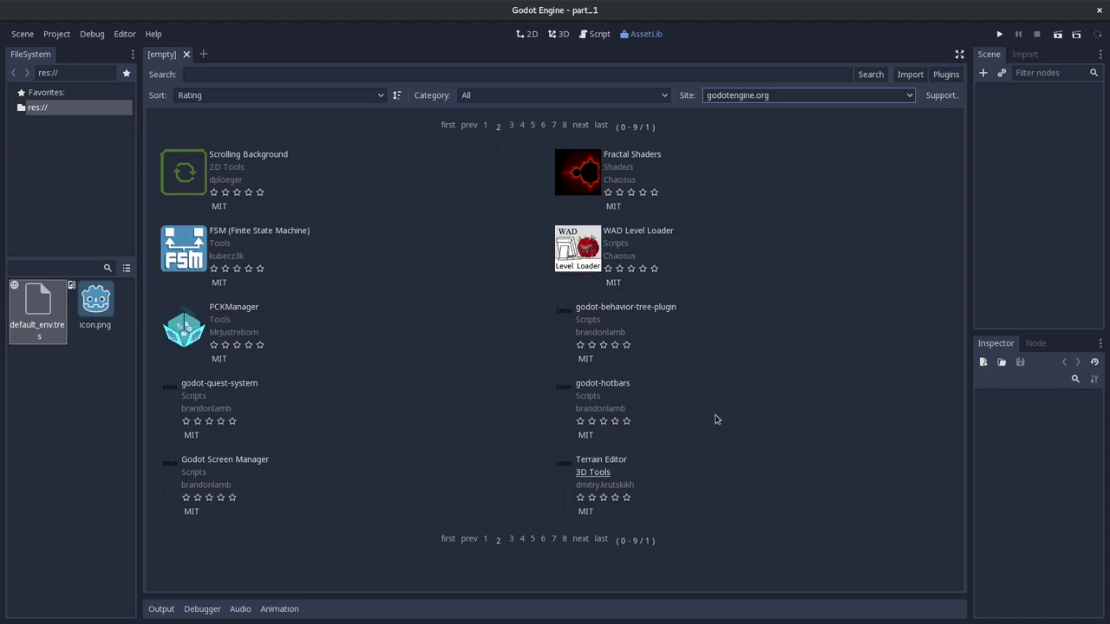
{"action": "left_click", "coordinate": [1039, 113]}
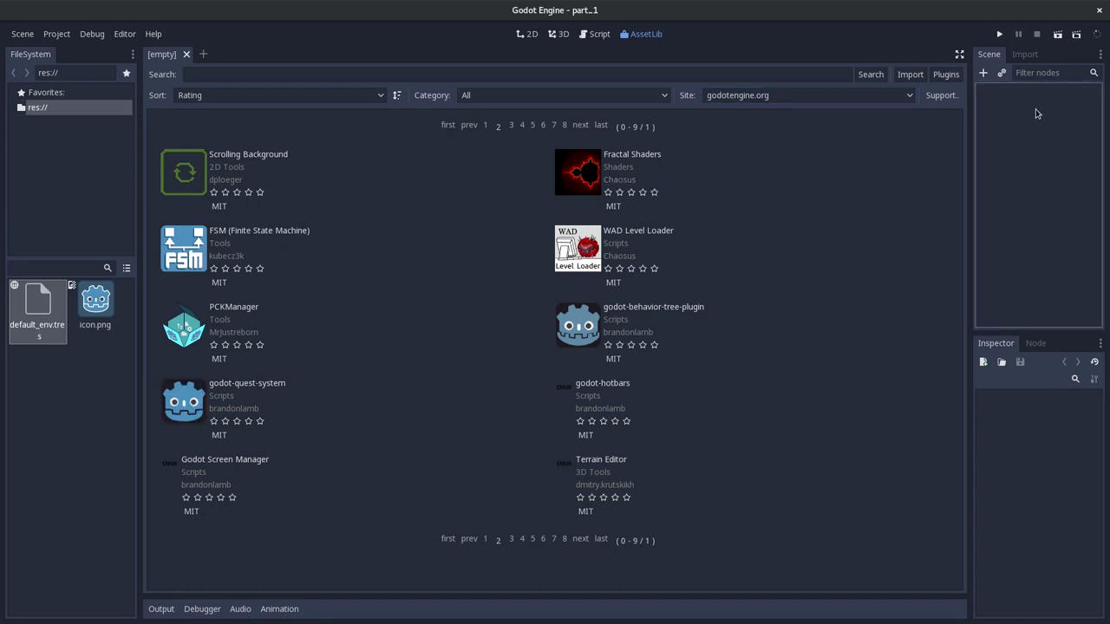
{"action": "left_click", "coordinate": [984, 73]}
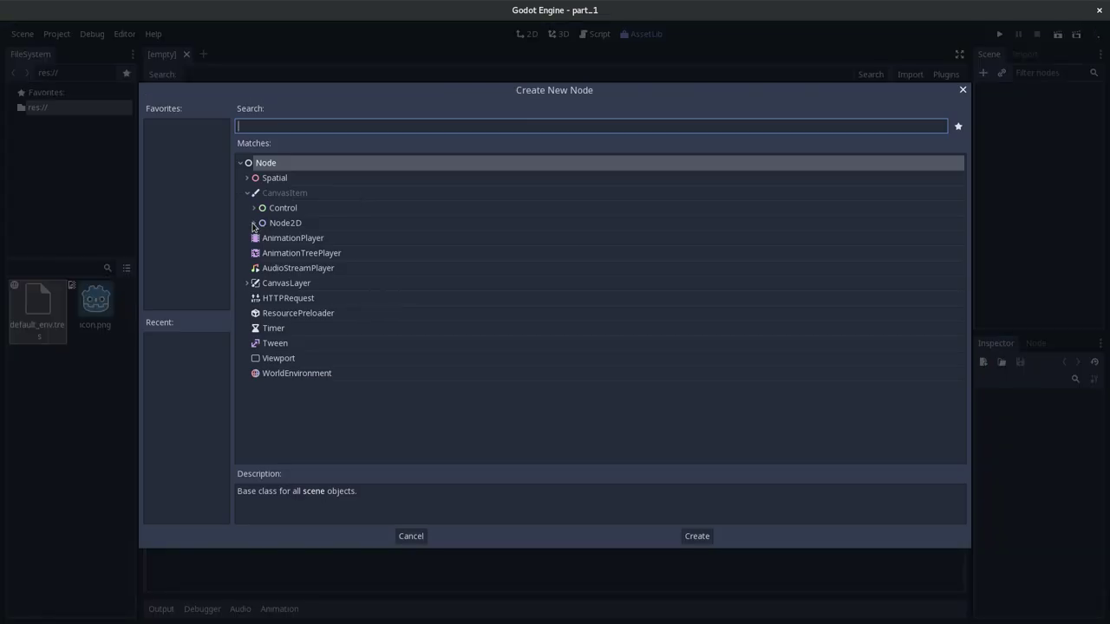
- Expand and collapse the Control and Node2D branches to survey their node types
{"action": "left_click", "coordinate": [253, 224]}
{"action": "left_click", "coordinate": [253, 224]}
{"action": "left_click", "coordinate": [253, 209]}
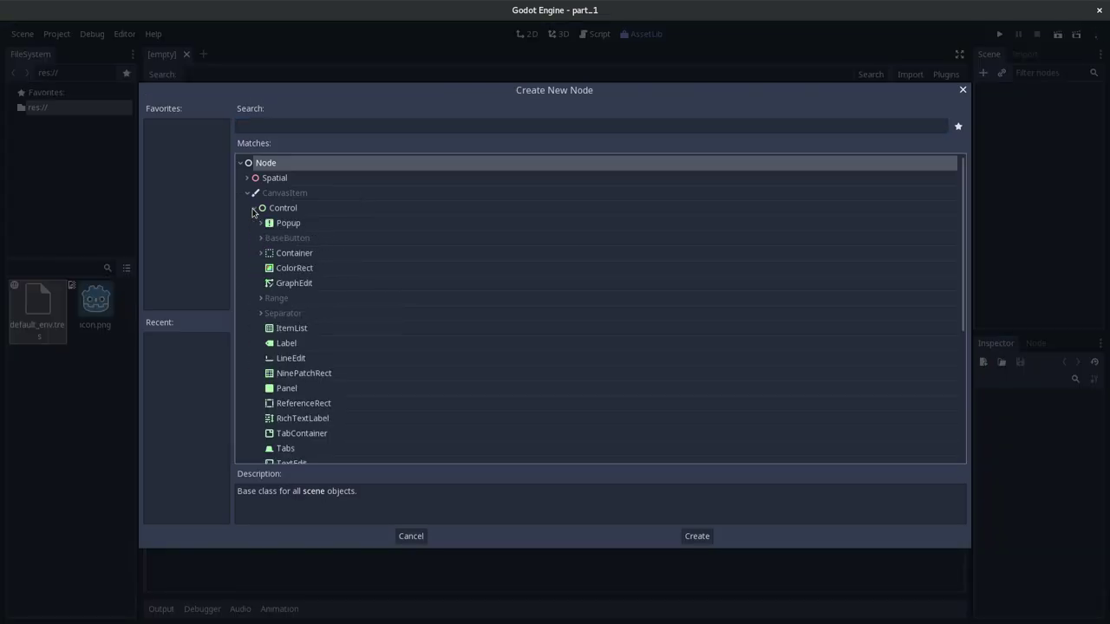
{"action": "scroll", "coordinate": [315, 255], "scroll_direction": "down", "scroll_amount": 2}
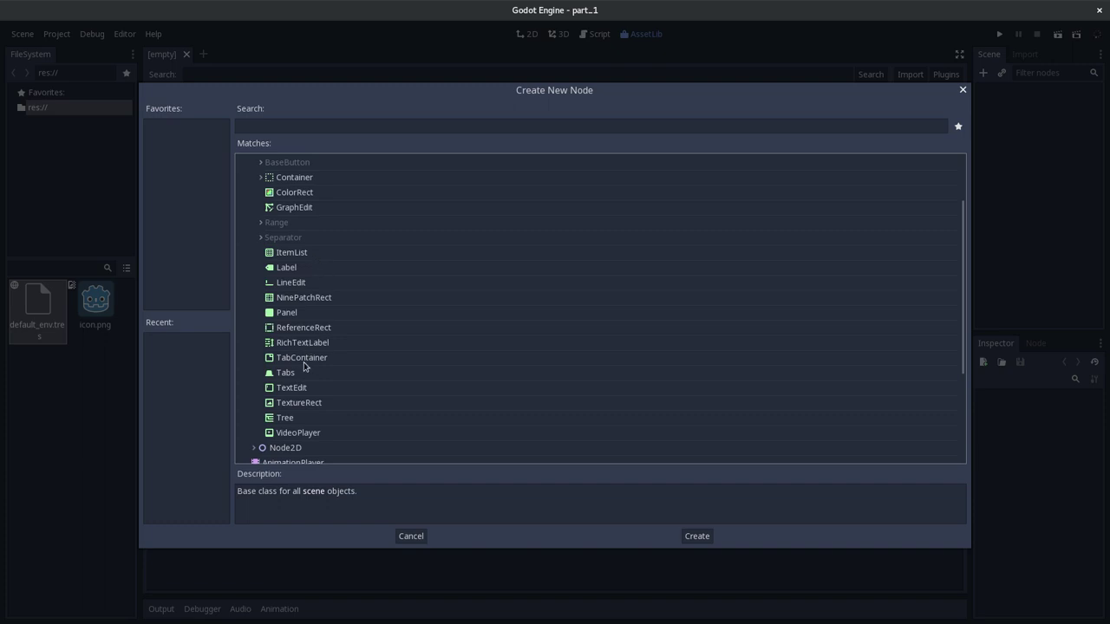
{"action": "scroll", "coordinate": [322, 392], "scroll_direction": "up", "scroll_amount": 2}
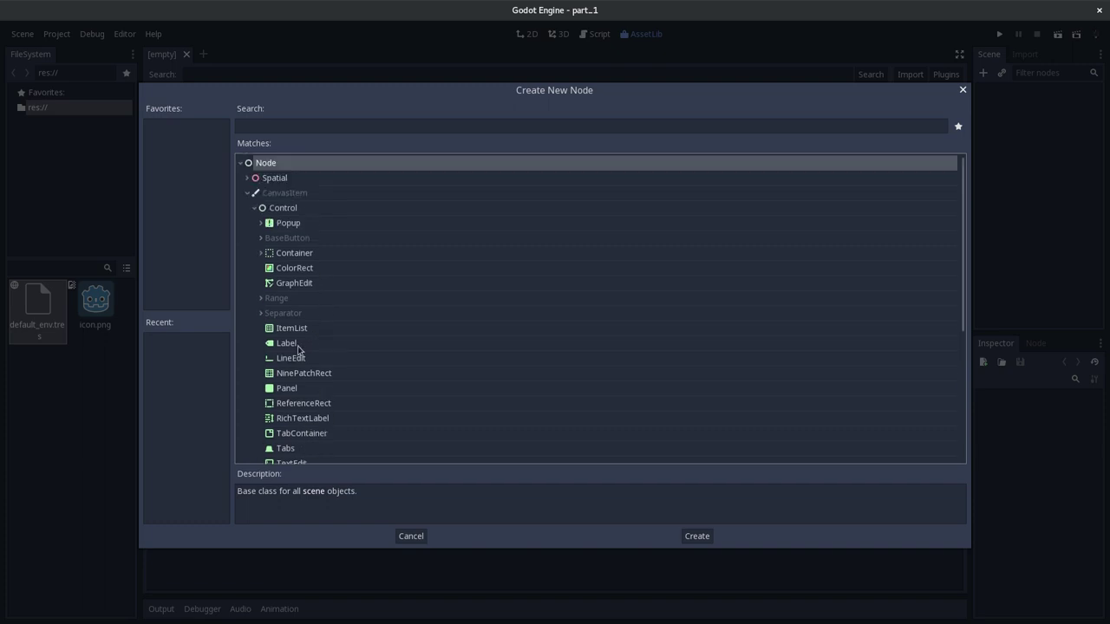
{"action": "left_click", "coordinate": [255, 209]}
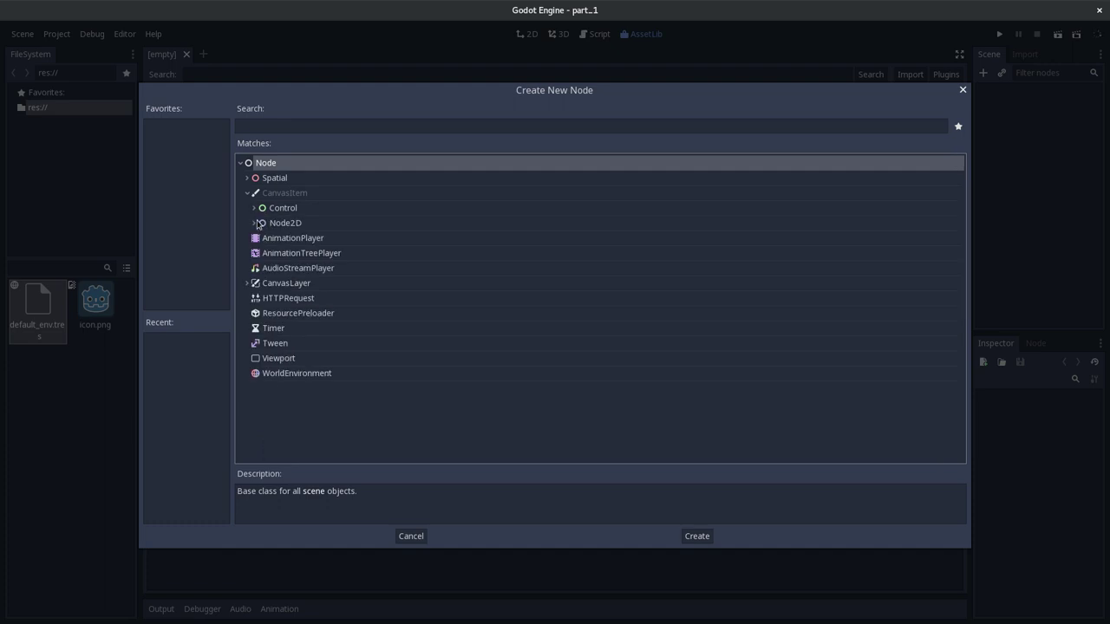
{"action": "left_click", "coordinate": [256, 223]}
{"action": "scroll", "coordinate": [344, 310], "scroll_direction": "down", "scroll_amount": 3}
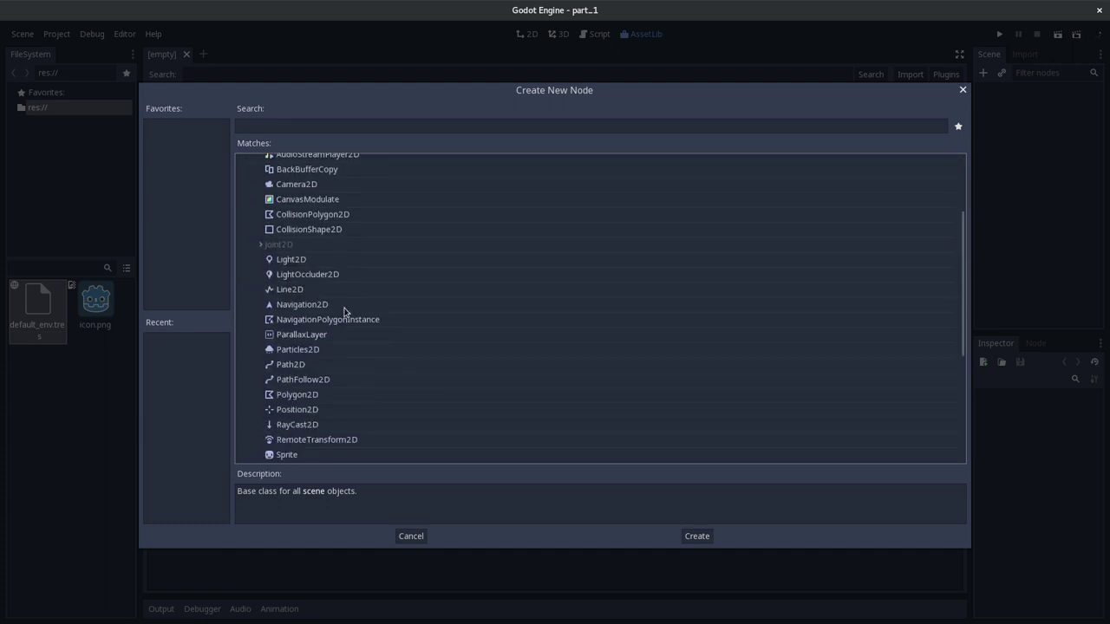
{"action": "scroll", "coordinate": [344, 312], "scroll_direction": "down", "scroll_amount": 1}
{"action": "scroll", "coordinate": [344, 314], "scroll_direction": "down", "scroll_amount": 3}
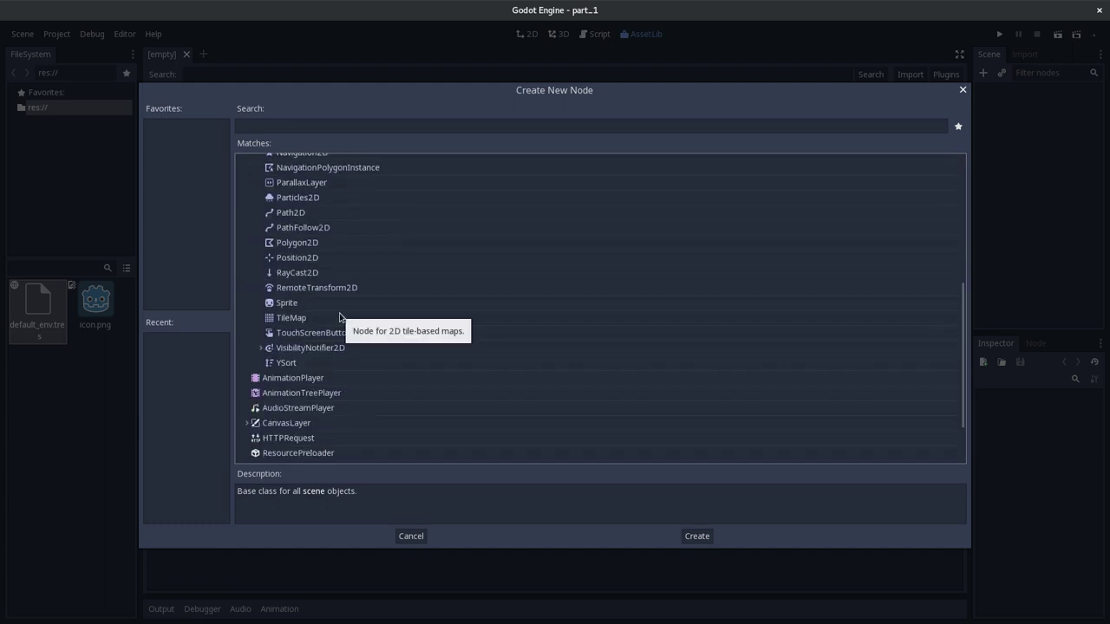
{"action": "scroll", "coordinate": [345, 313], "scroll_direction": "up", "scroll_amount": 7}
{"action": "left_click", "coordinate": [255, 224]}
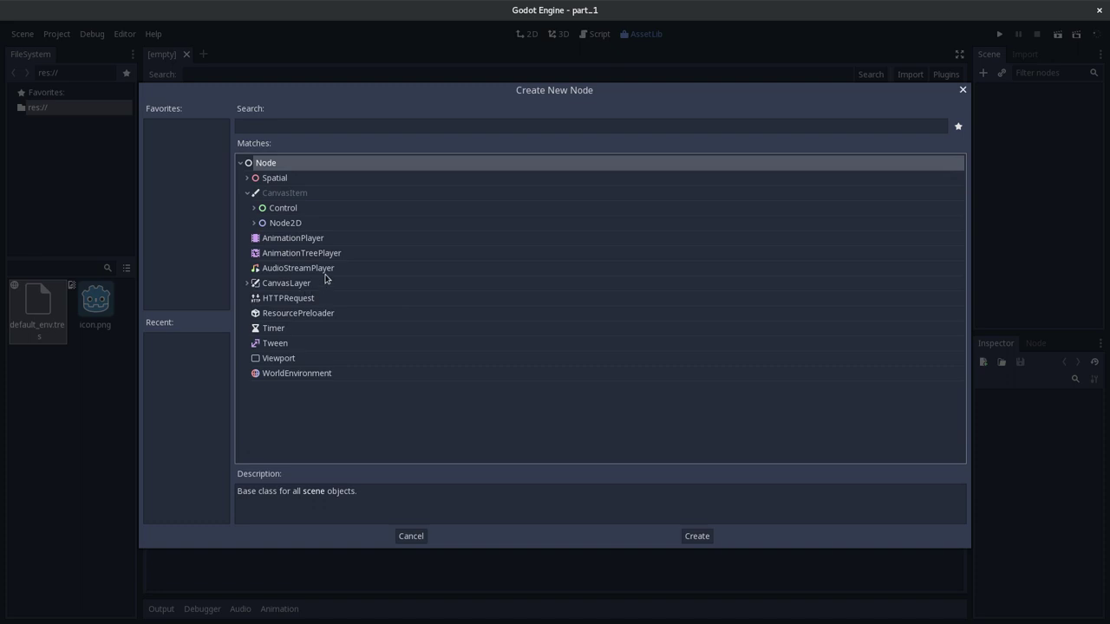
- Read descriptions of HTTPRequest, Timer, Viewport, WorldEnvironment, Tween and others, then close without adding a node
{"action": "left_click", "coordinate": [287, 300]}
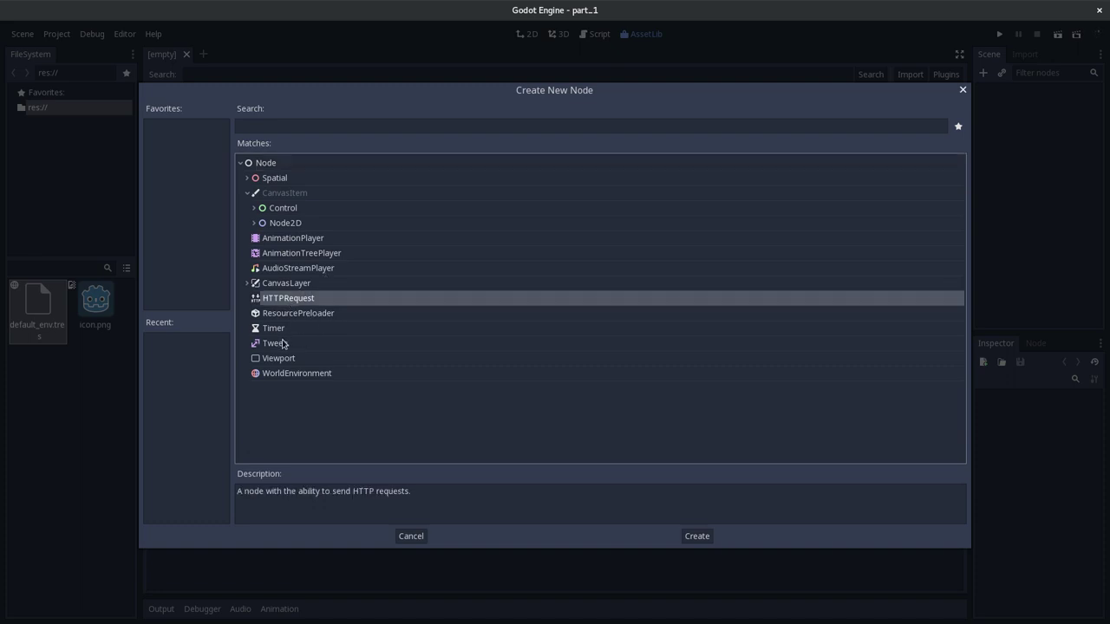
{"action": "left_click", "coordinate": [279, 332]}
{"action": "left_click", "coordinate": [292, 360]}
{"action": "left_click", "coordinate": [293, 375]}
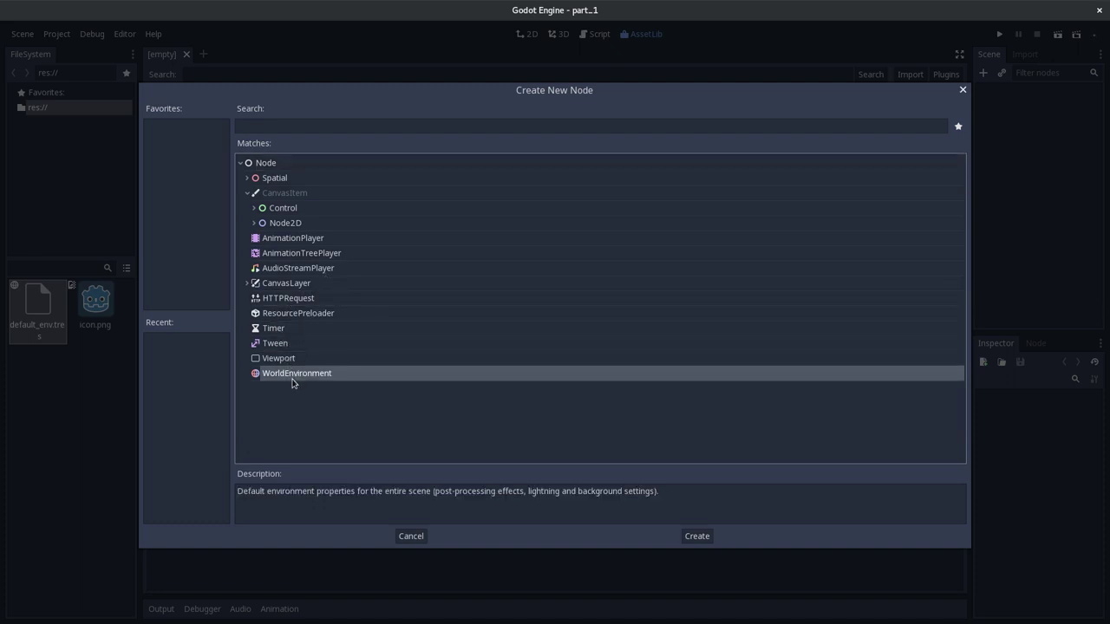
{"action": "left_click", "coordinate": [302, 344]}
{"action": "left_click", "coordinate": [299, 313]}
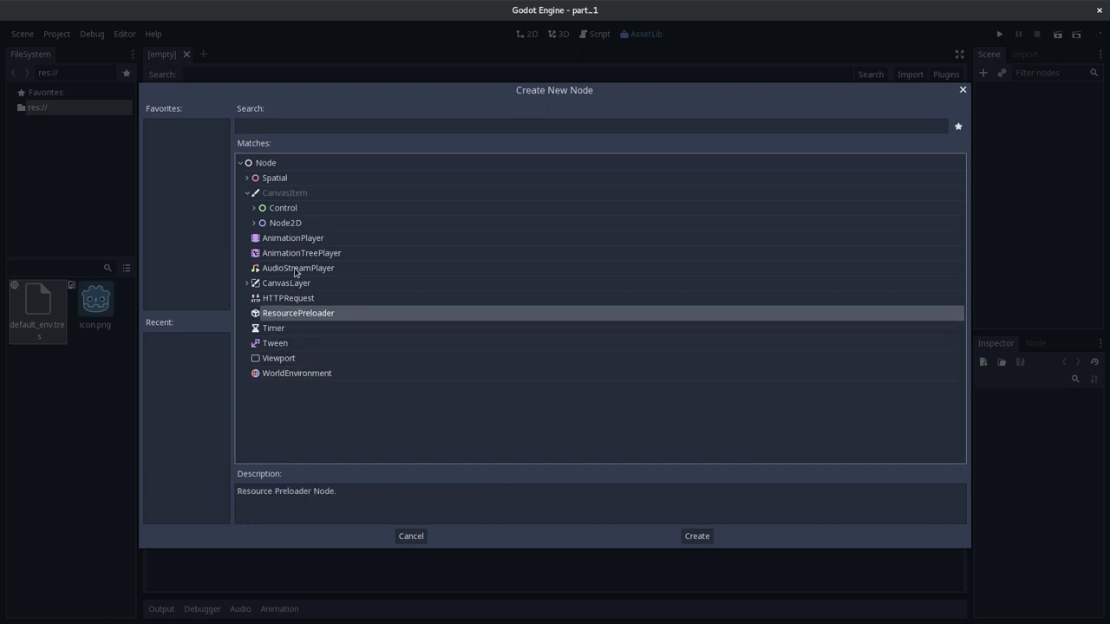
{"action": "left_click", "coordinate": [307, 268]}
{"action": "left_click", "coordinate": [963, 91]}
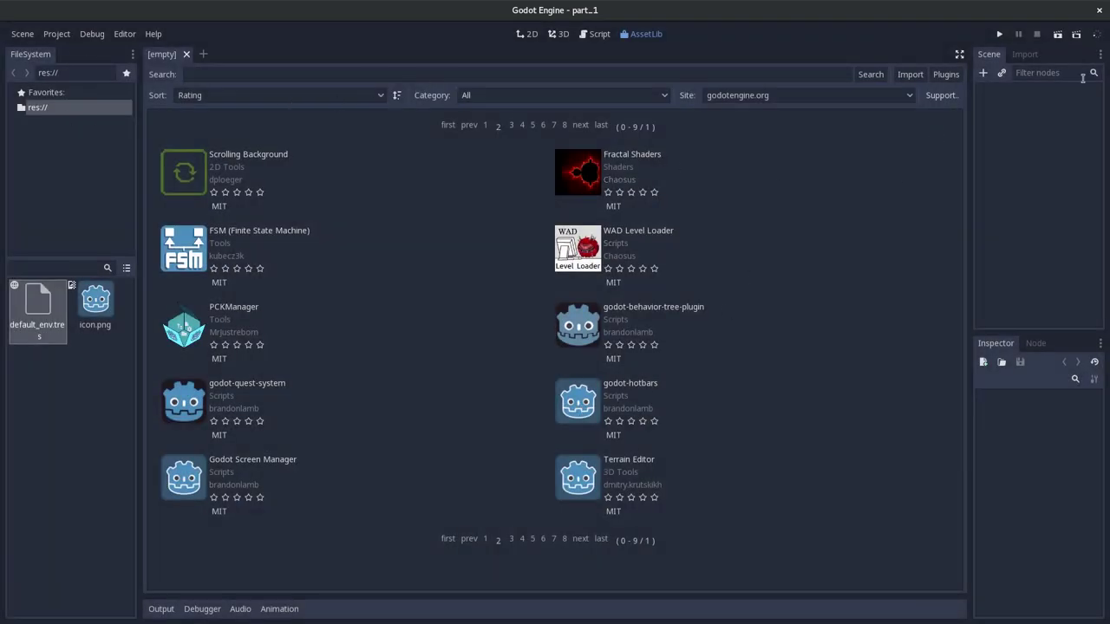
- Return the editor to the 2D workspace and compare it with the docs' workspaces section
{"action": "left_click", "coordinate": [524, 33]}
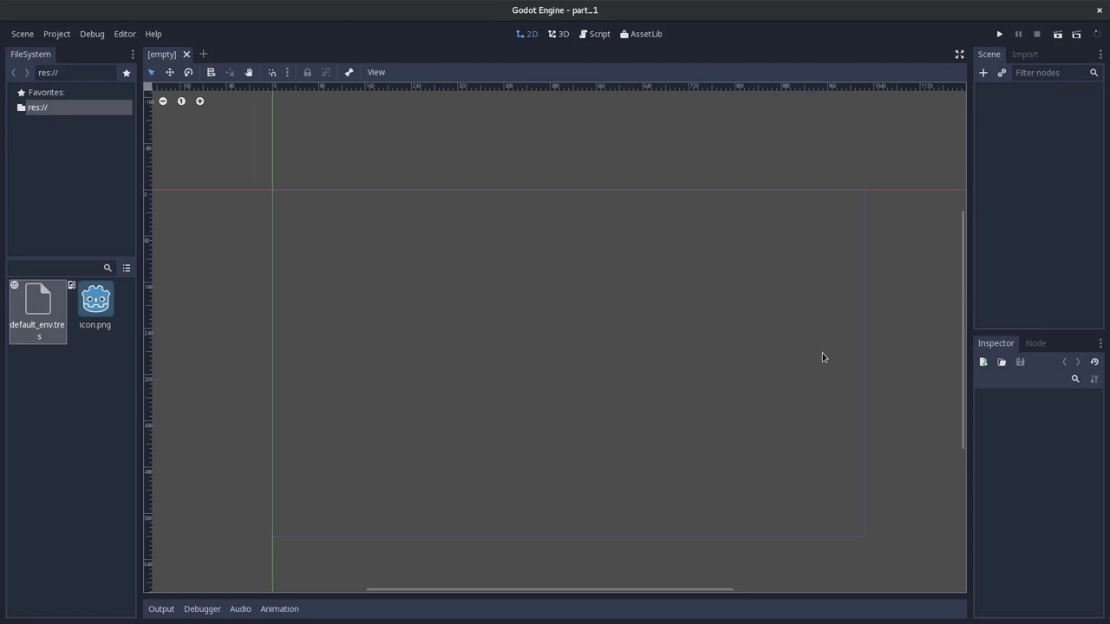
{"action": "key", "text": "alt+Tab"}
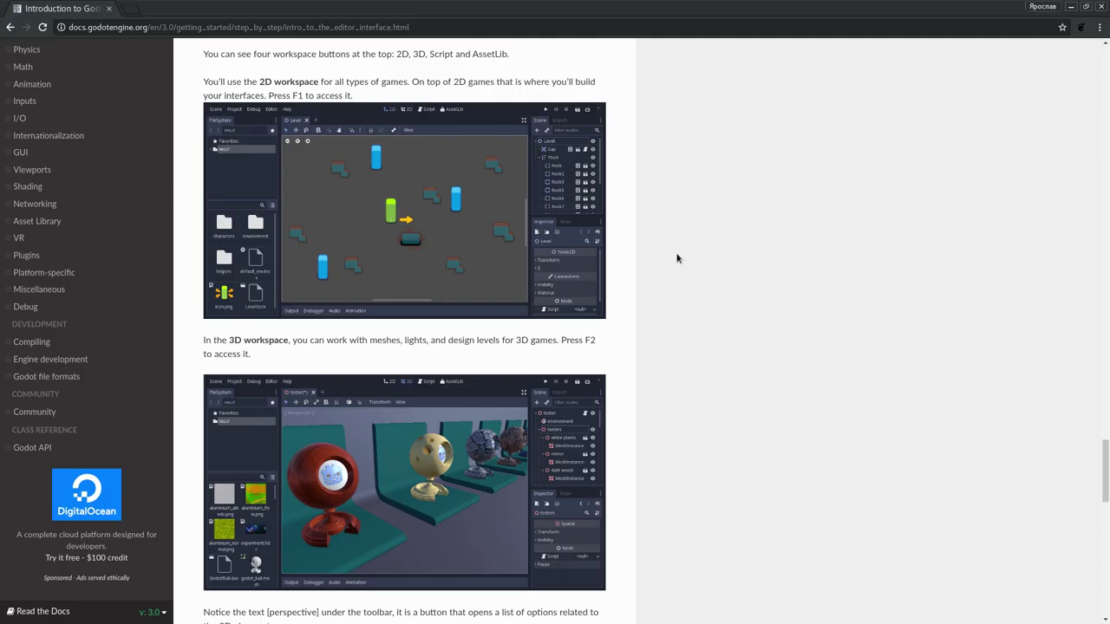
{"action": "scroll", "coordinate": [530, 239], "scroll_direction": "down", "scroll_amount": 2}
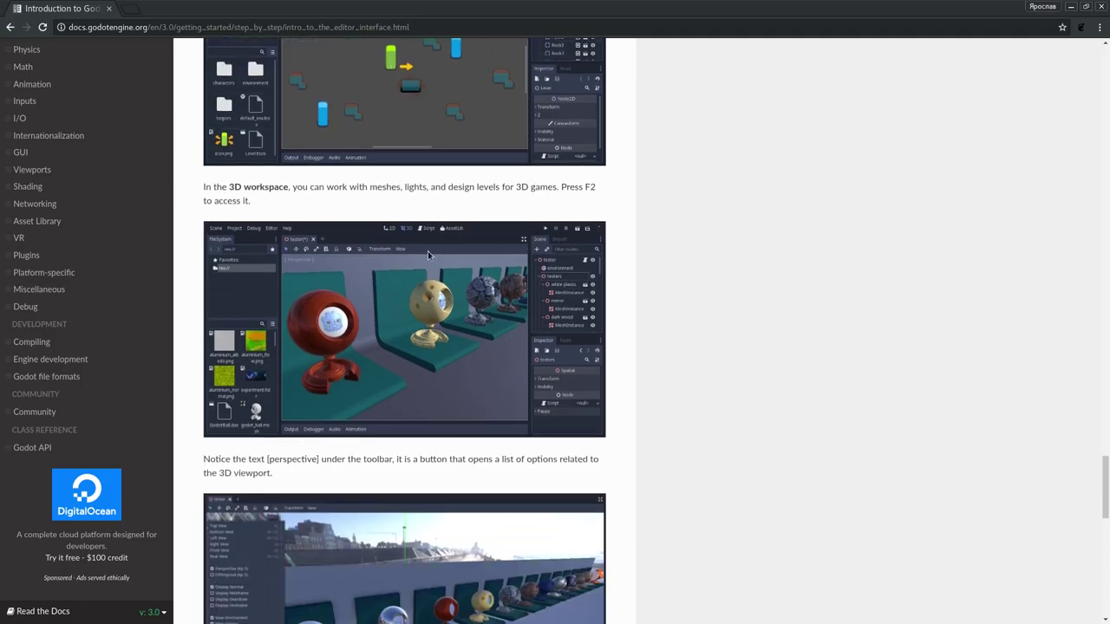
{"action": "key", "text": "alt+Tab"}
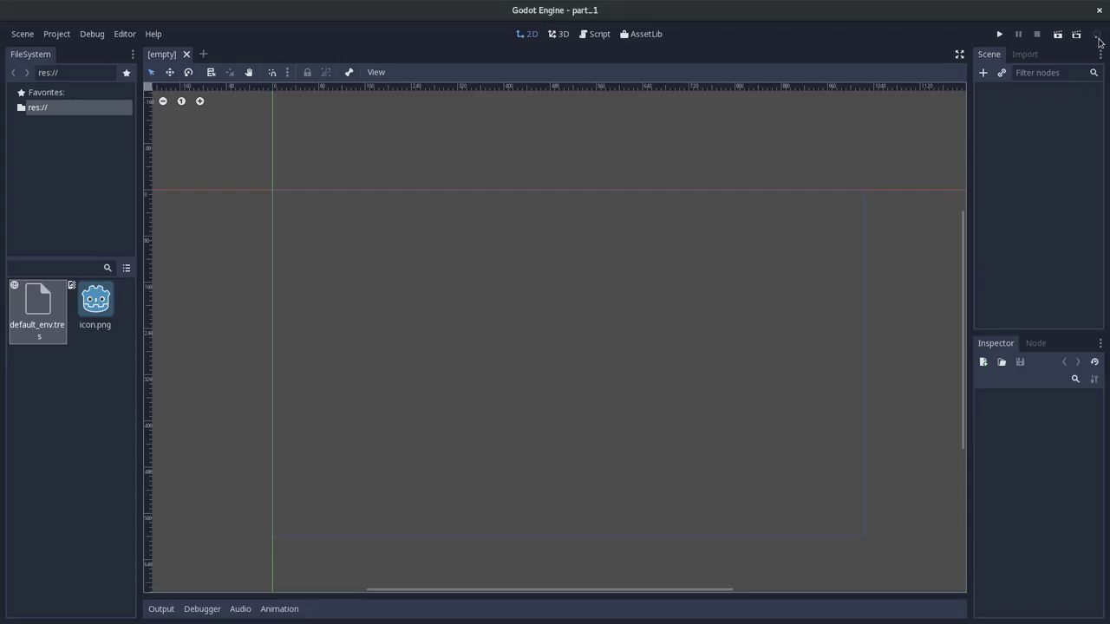
- Scroll the docs' editor introduction page back up from the workspaces section
{"action": "key", "text": "alt+Tab"}
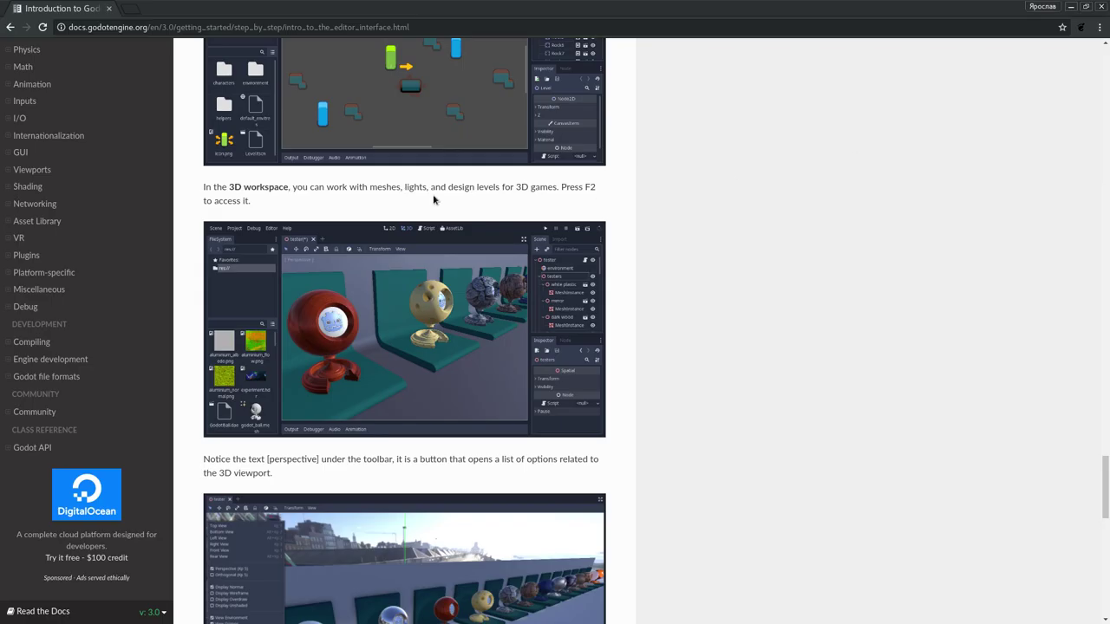
{"action": "scroll", "coordinate": [435, 201], "scroll_direction": "down", "scroll_amount": 4}
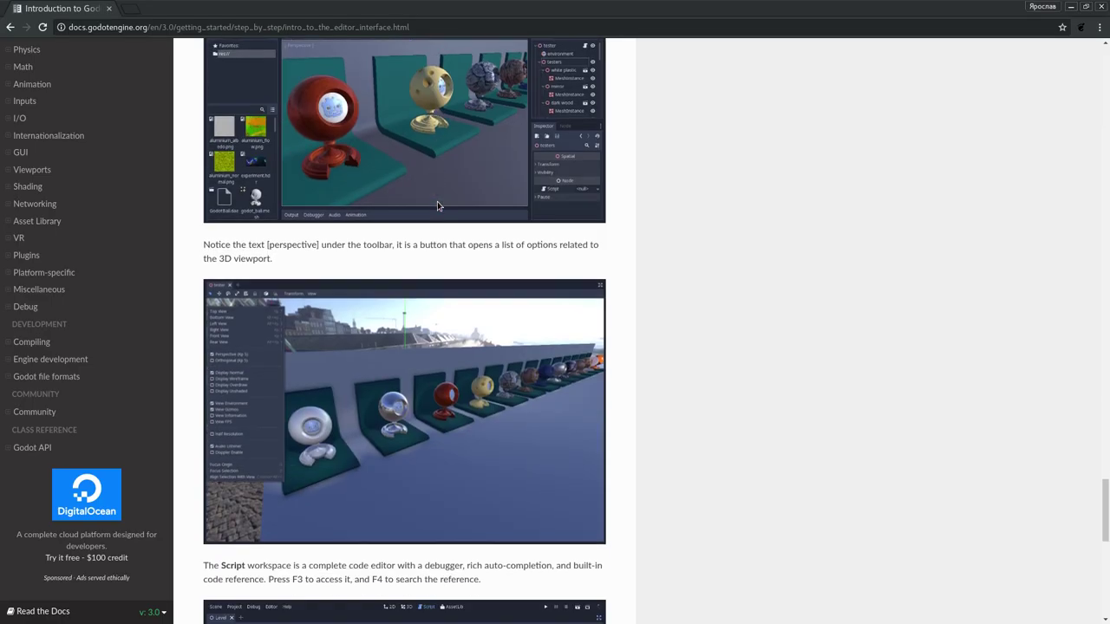
{"action": "scroll", "coordinate": [437, 201], "scroll_direction": "up", "scroll_amount": 4}
{"action": "scroll", "coordinate": [437, 205], "scroll_direction": "up", "scroll_amount": 3}
{"action": "scroll", "coordinate": [437, 206], "scroll_direction": "up", "scroll_amount": 3}
{"action": "scroll", "coordinate": [438, 205], "scroll_direction": "up", "scroll_amount": 5}
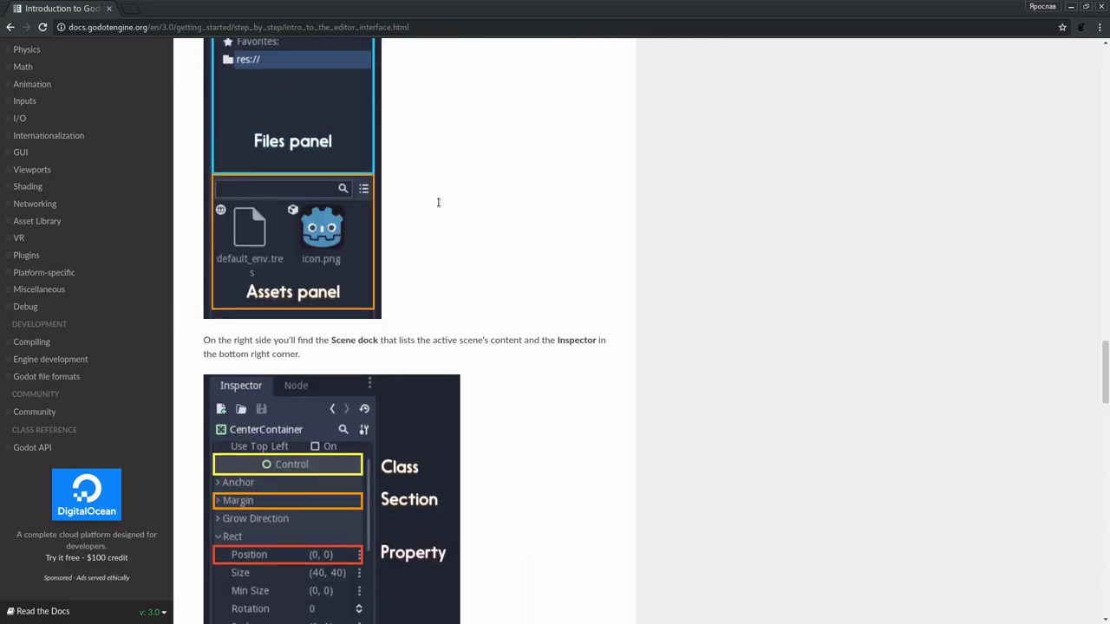
{"action": "scroll", "coordinate": [438, 202], "scroll_direction": "up", "scroll_amount": 5}
{"action": "scroll", "coordinate": [438, 202], "scroll_direction": "up", "scroll_amount": 5}
{"action": "scroll", "coordinate": [607, 225], "scroll_direction": "up", "scroll_amount": 2}
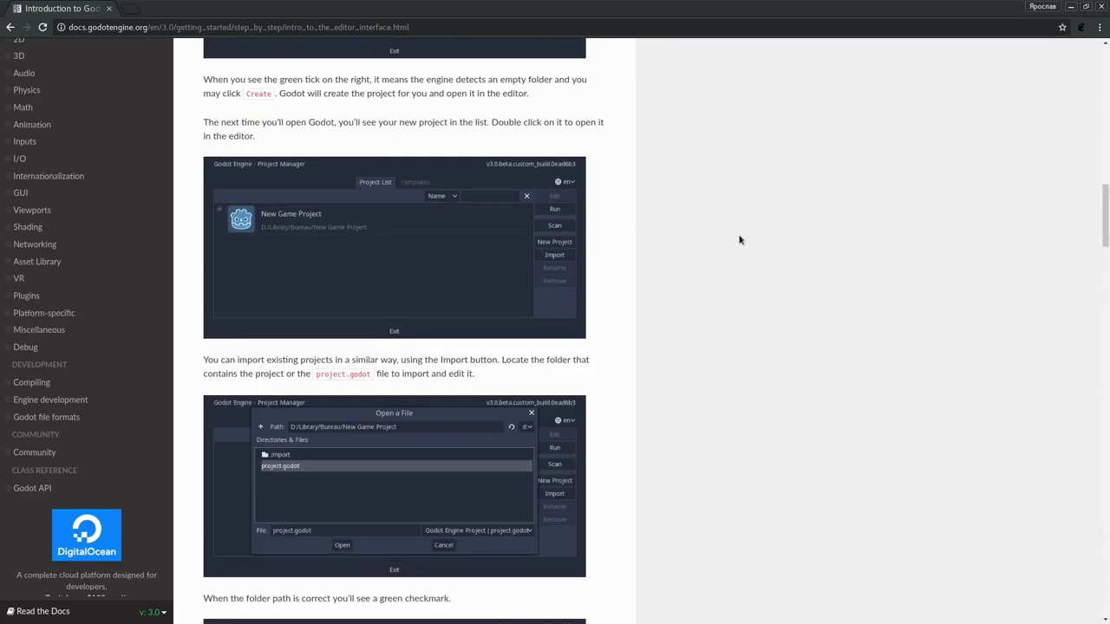
{"action": "scroll", "coordinate": [739, 240], "scroll_direction": "up", "scroll_amount": 5}
{"action": "scroll", "coordinate": [740, 240], "scroll_direction": "up", "scroll_amount": 10}
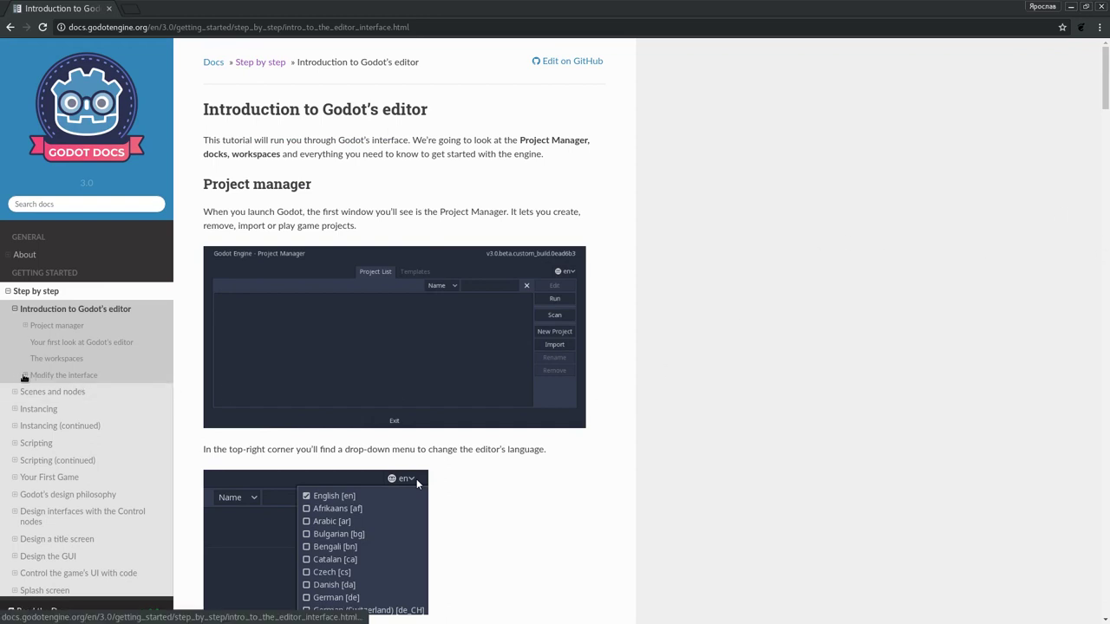
- Navigate the docs sidebar via Modify the interface and Your First Game to Scenes and nodes
{"action": "left_click", "coordinate": [24, 376]}
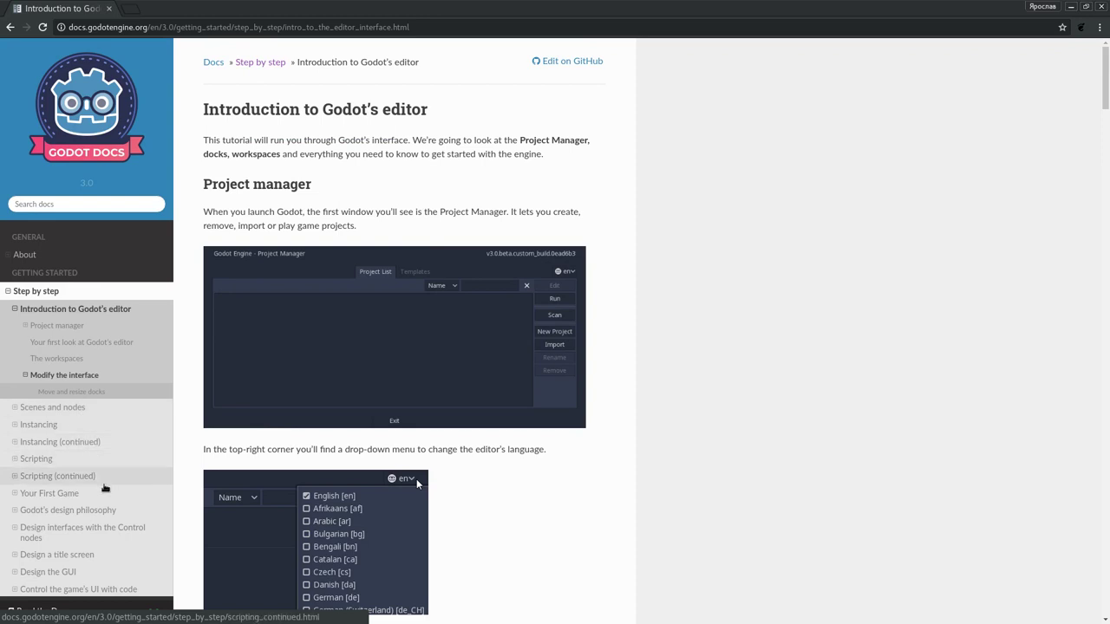
{"action": "left_click", "coordinate": [40, 493]}
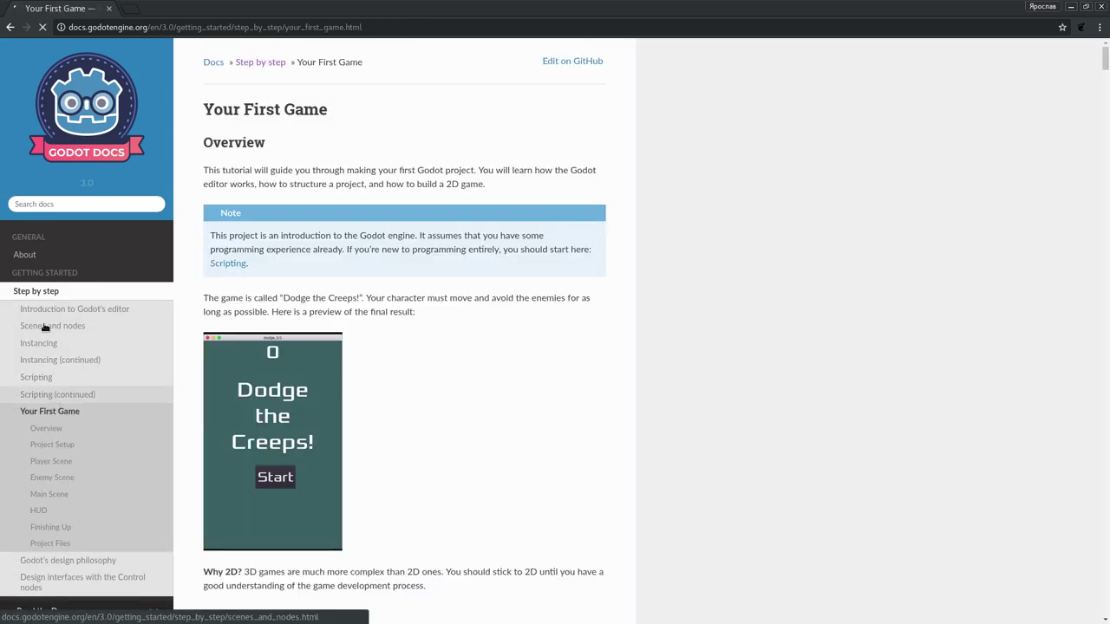
{"action": "left_click", "coordinate": [44, 326]}
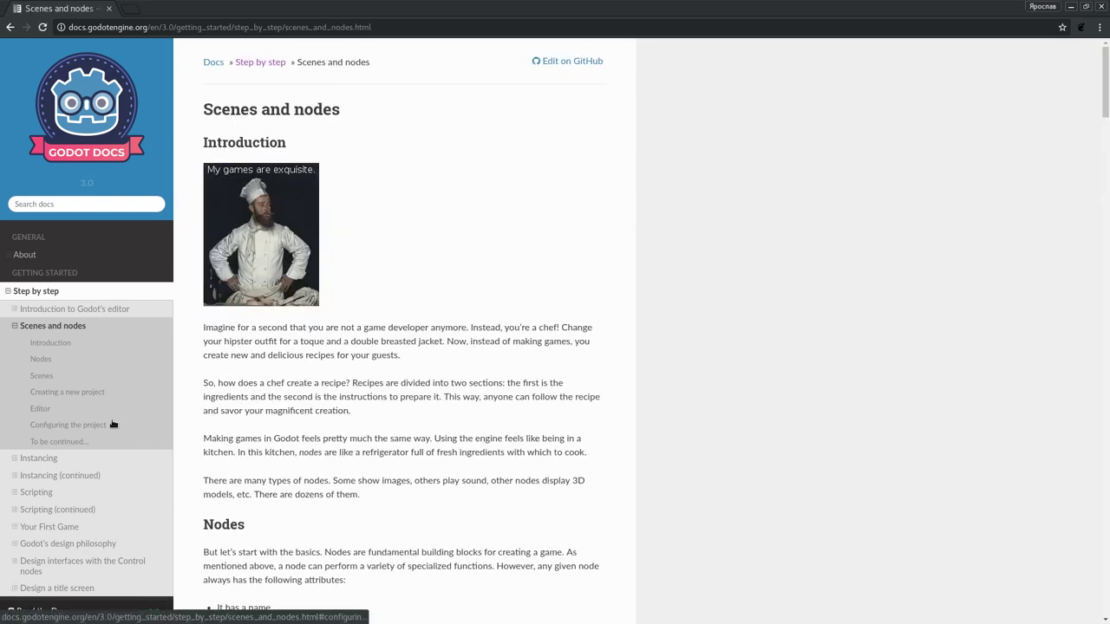
{"action": "scroll", "coordinate": [534, 302], "scroll_direction": "down", "scroll_amount": 5}
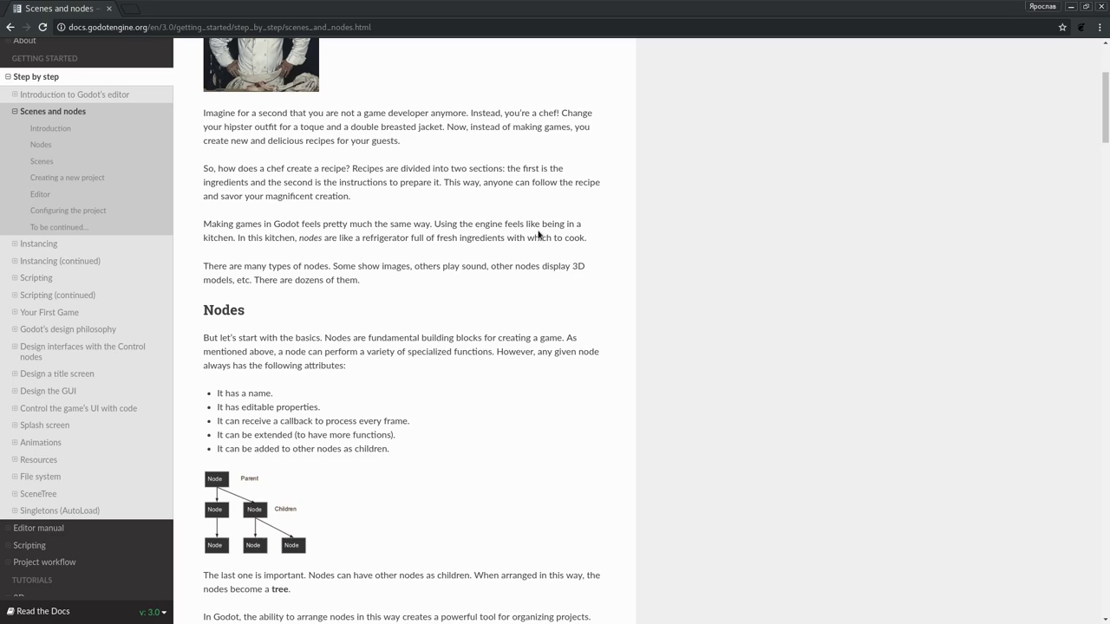
{"action": "scroll", "coordinate": [514, 256], "scroll_direction": "up", "scroll_amount": 4}
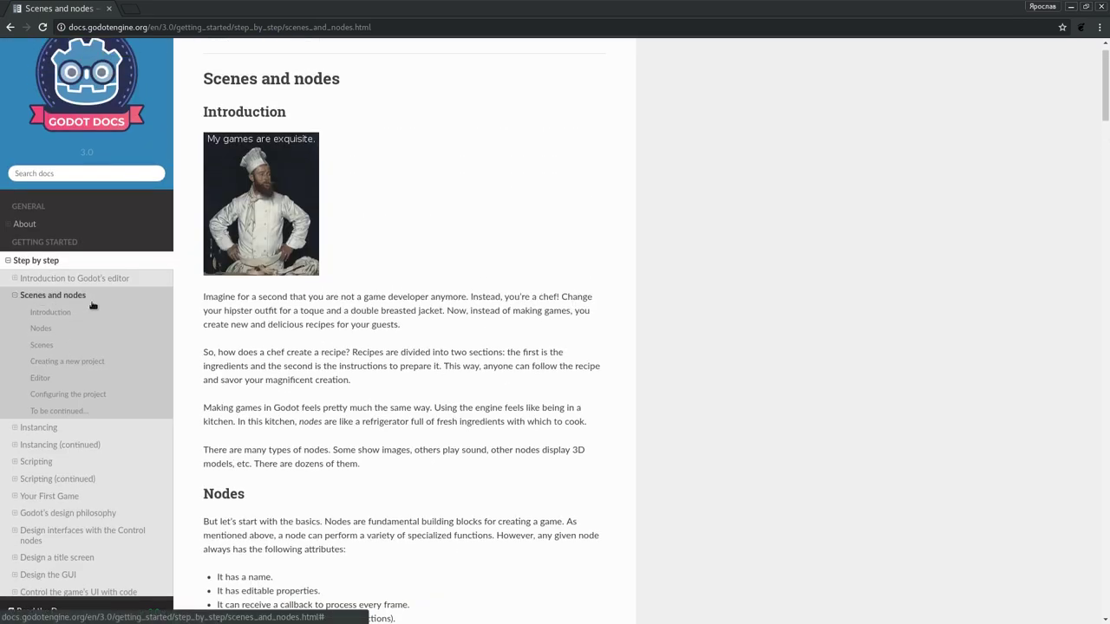
{"action": "scroll", "coordinate": [433, 312], "scroll_direction": "up", "scroll_amount": 1}
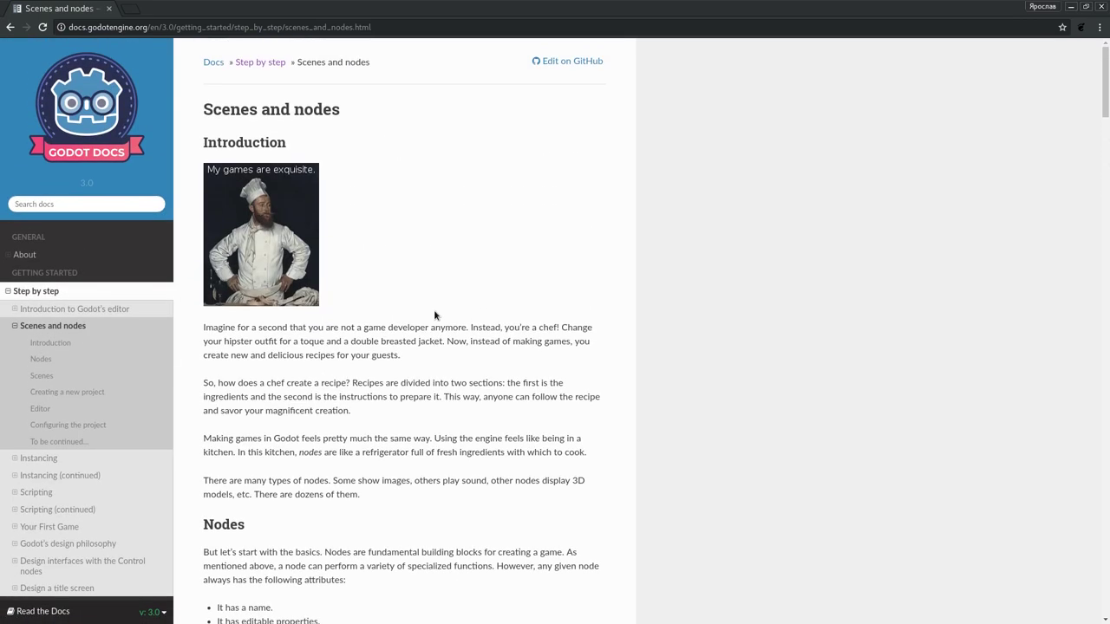
{"action": "scroll", "coordinate": [434, 309], "scroll_direction": "down", "scroll_amount": 3}
{"action": "scroll", "coordinate": [434, 310], "scroll_direction": "down", "scroll_amount": 5}
{"action": "scroll", "coordinate": [433, 310], "scroll_direction": "down", "scroll_amount": 5}
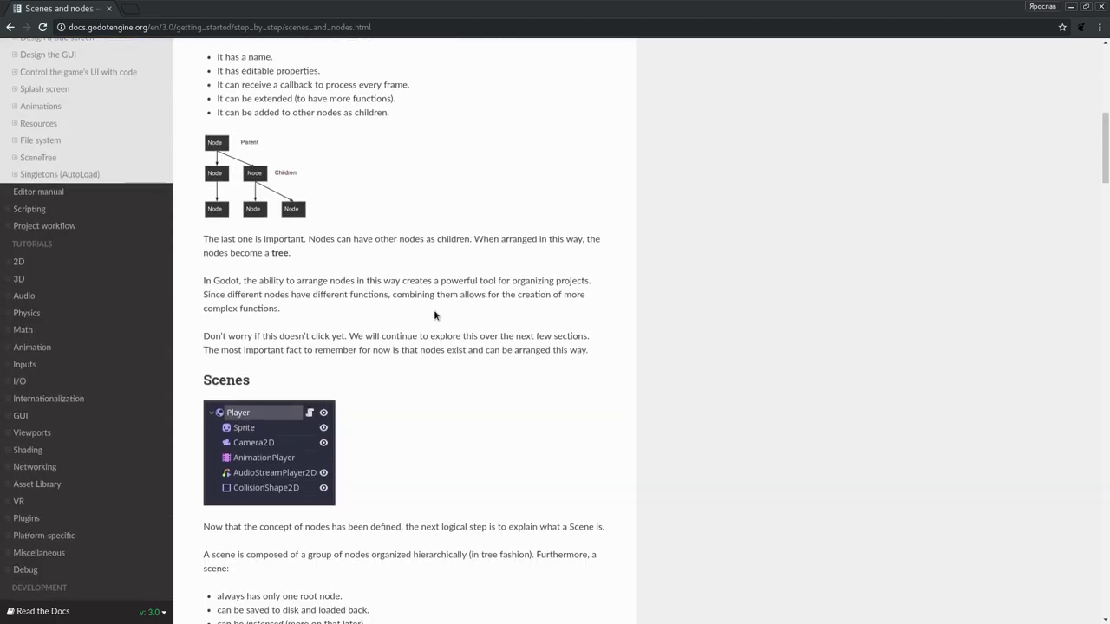
{"action": "scroll", "coordinate": [436, 314], "scroll_direction": "up", "scroll_amount": 11}
{"action": "scroll", "coordinate": [436, 314], "scroll_direction": "up", "scroll_amount": 1}
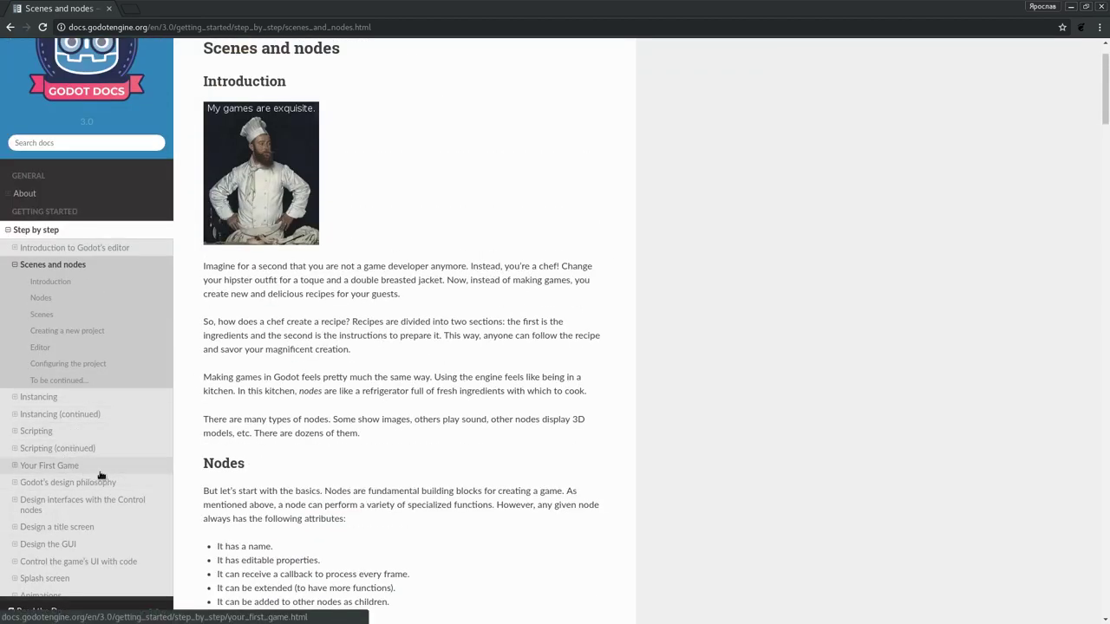
{"action": "scroll", "coordinate": [100, 475], "scroll_direction": "down", "scroll_amount": 2}
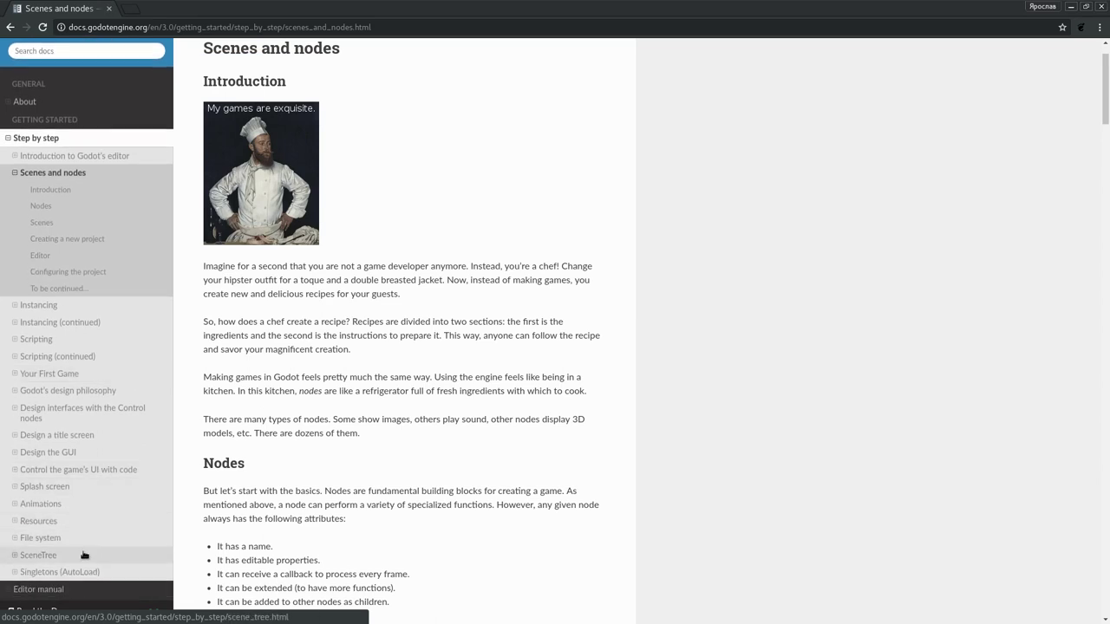
{"action": "scroll", "coordinate": [84, 555], "scroll_direction": "down", "scroll_amount": 1}
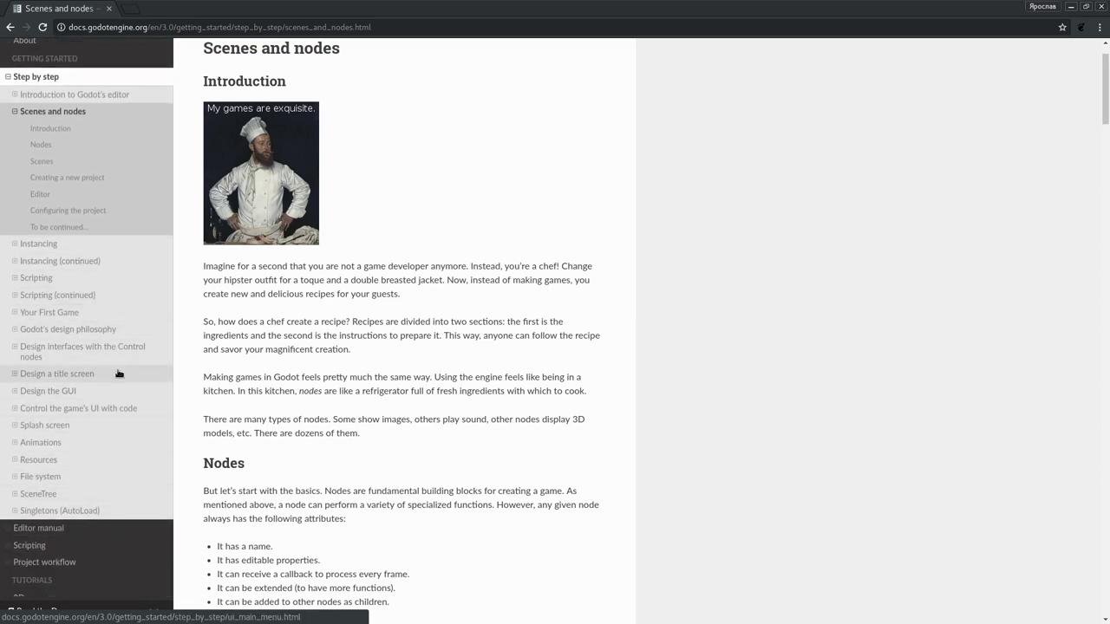
{"action": "scroll", "coordinate": [119, 373], "scroll_direction": "up", "scroll_amount": 3}
{"action": "scroll", "coordinate": [330, 317], "scroll_direction": "down", "scroll_amount": 2}
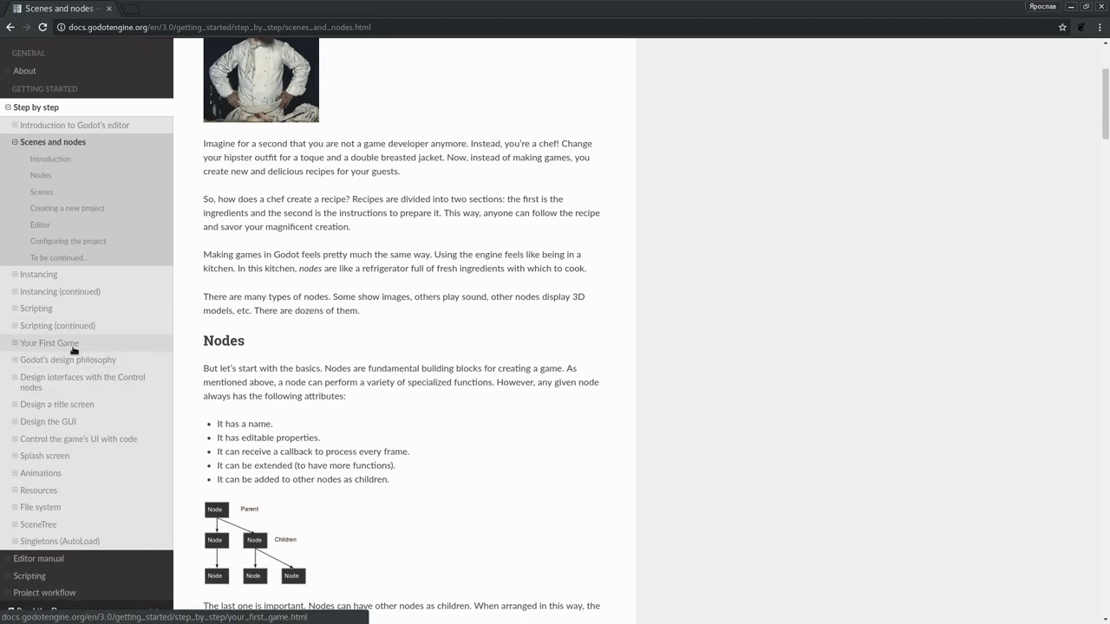
{"action": "scroll", "coordinate": [412, 331], "scroll_direction": "up", "scroll_amount": 2}
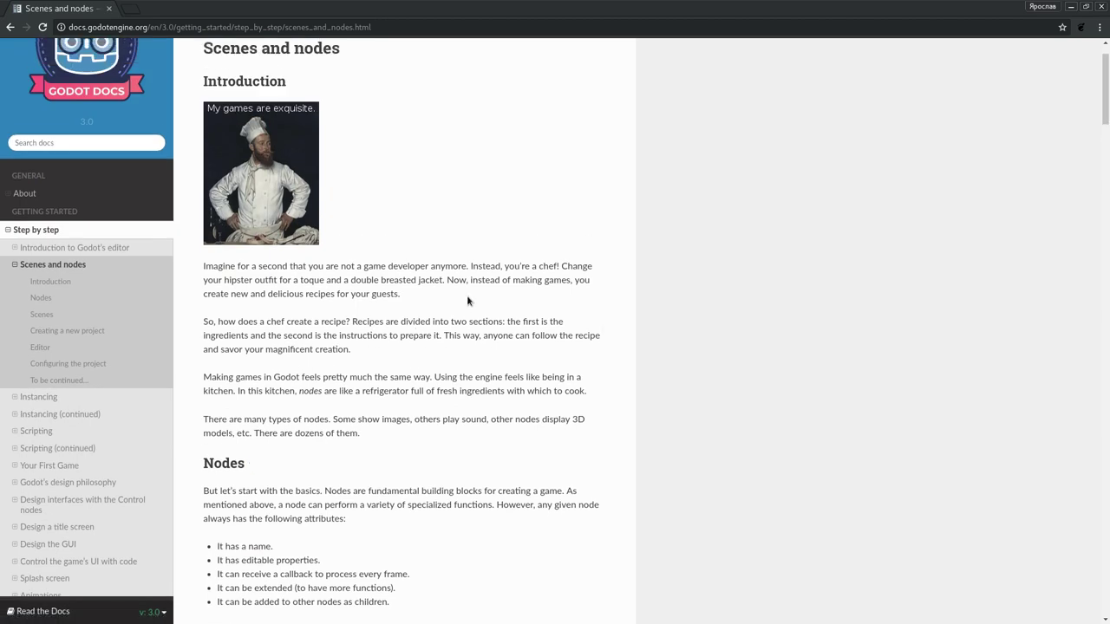
{"action": "scroll", "coordinate": [467, 295], "scroll_direction": "up", "scroll_amount": 1}
{"action": "scroll", "coordinate": [455, 245], "scroll_direction": "down", "scroll_amount": 3}
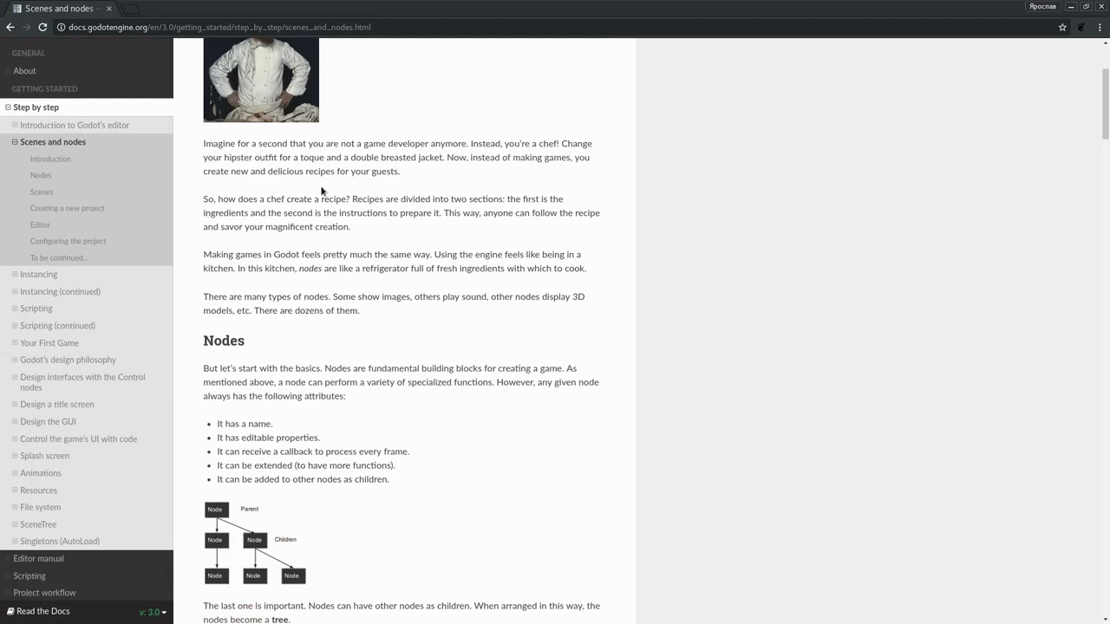
{"action": "scroll", "coordinate": [289, 167], "scroll_direction": "up", "scroll_amount": 2}
{"action": "left_click_drag", "start_coordinate": [227, 235], "coordinate": [410, 260]}
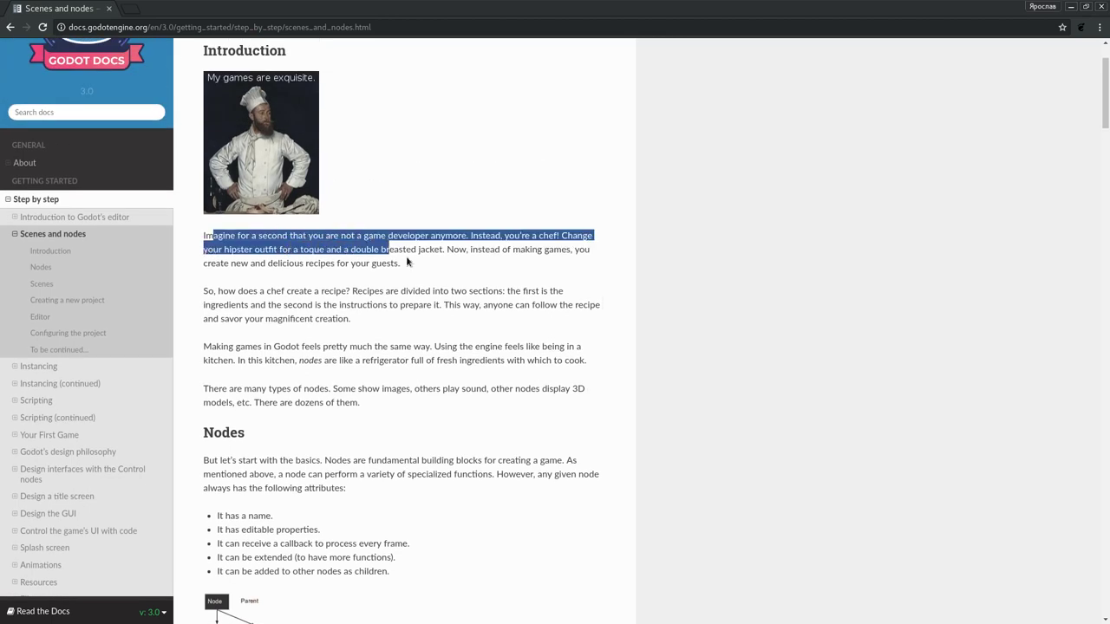
{"action": "left_click", "coordinate": [410, 262]}
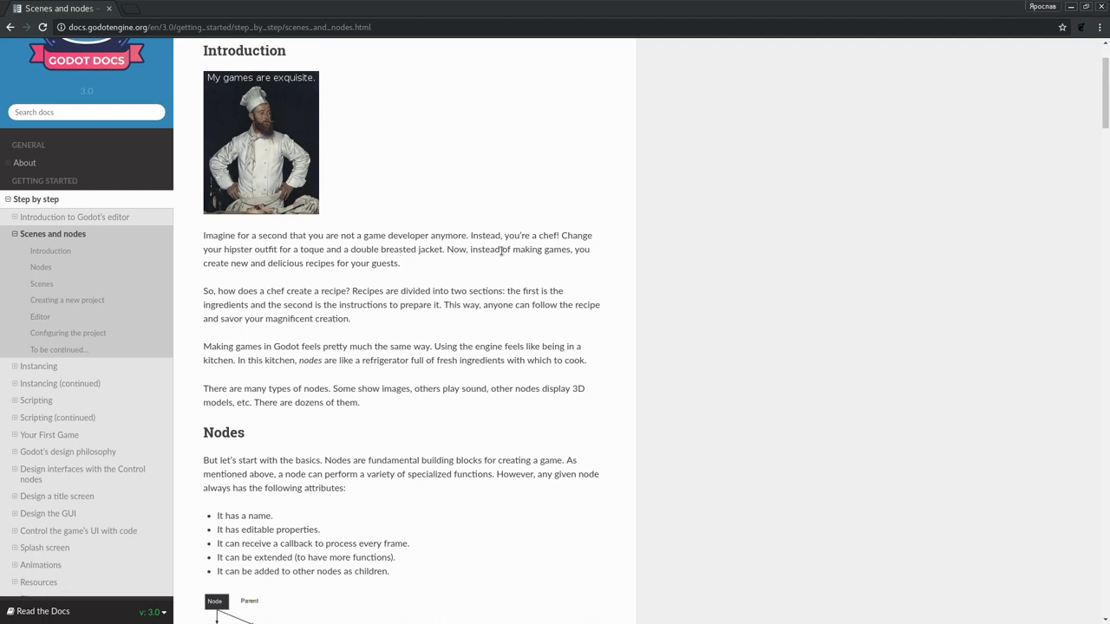
{"action": "double_click", "coordinate": [548, 235]}
{"action": "left_click", "coordinate": [454, 248]}
{"action": "scroll", "coordinate": [250, 255], "scroll_direction": "down", "scroll_amount": 1}
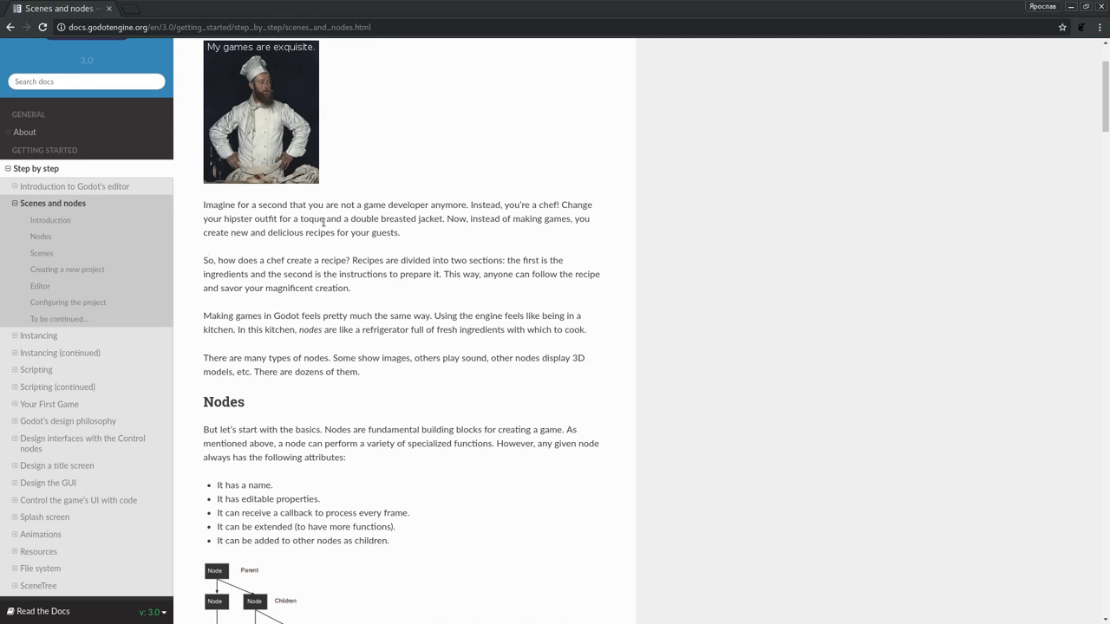
{"action": "left_click_drag", "start_coordinate": [323, 222], "coordinate": [400, 232]}
{"action": "left_click", "coordinate": [410, 244]}
{"action": "scroll", "coordinate": [267, 200], "scroll_direction": "down", "scroll_amount": 3}
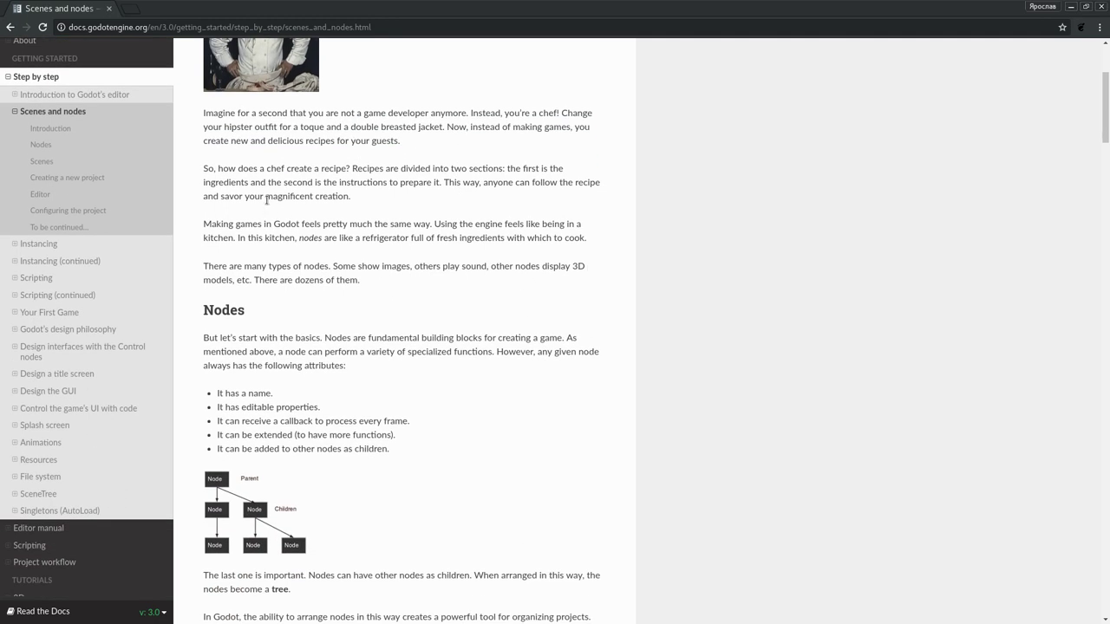
{"action": "scroll", "coordinate": [243, 165], "scroll_direction": "up", "scroll_amount": 2}
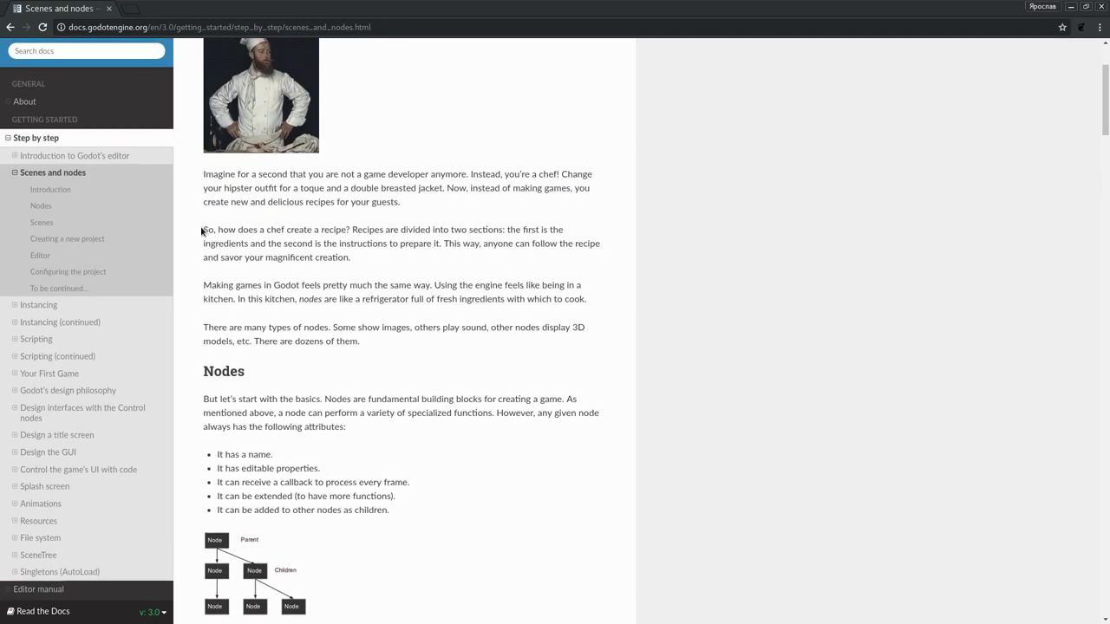
{"action": "left_click_drag", "start_coordinate": [205, 231], "coordinate": [387, 261]}
{"action": "left_click", "coordinate": [399, 256]}
{"action": "left_click_drag", "start_coordinate": [350, 229], "coordinate": [517, 229]}
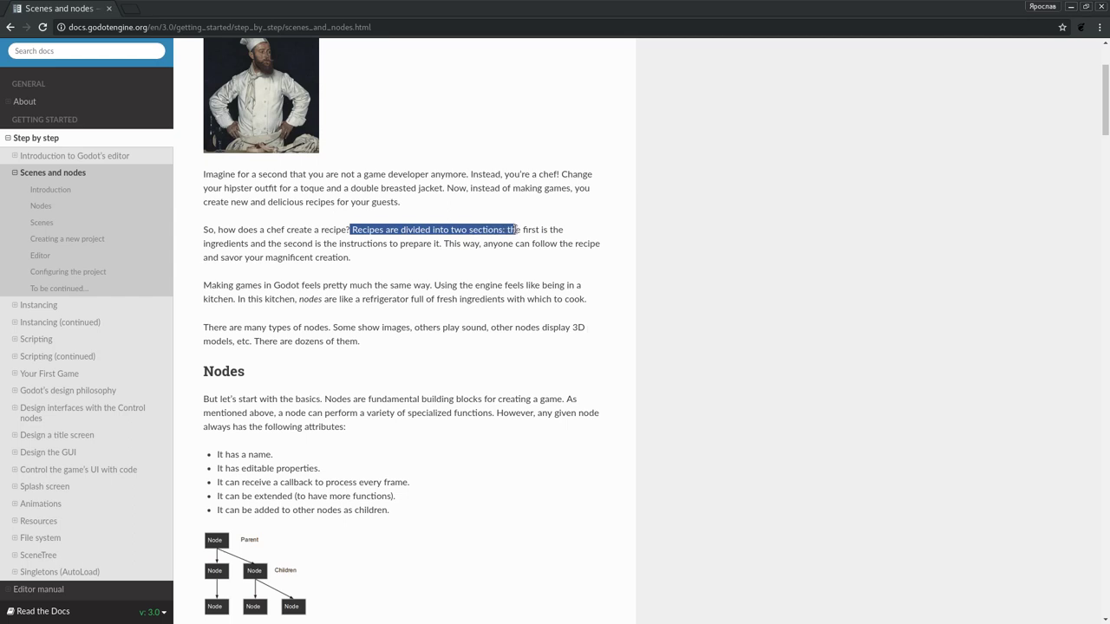
{"action": "left_click", "coordinate": [342, 257]}
{"action": "left_click_drag", "start_coordinate": [269, 244], "coordinate": [450, 243]}
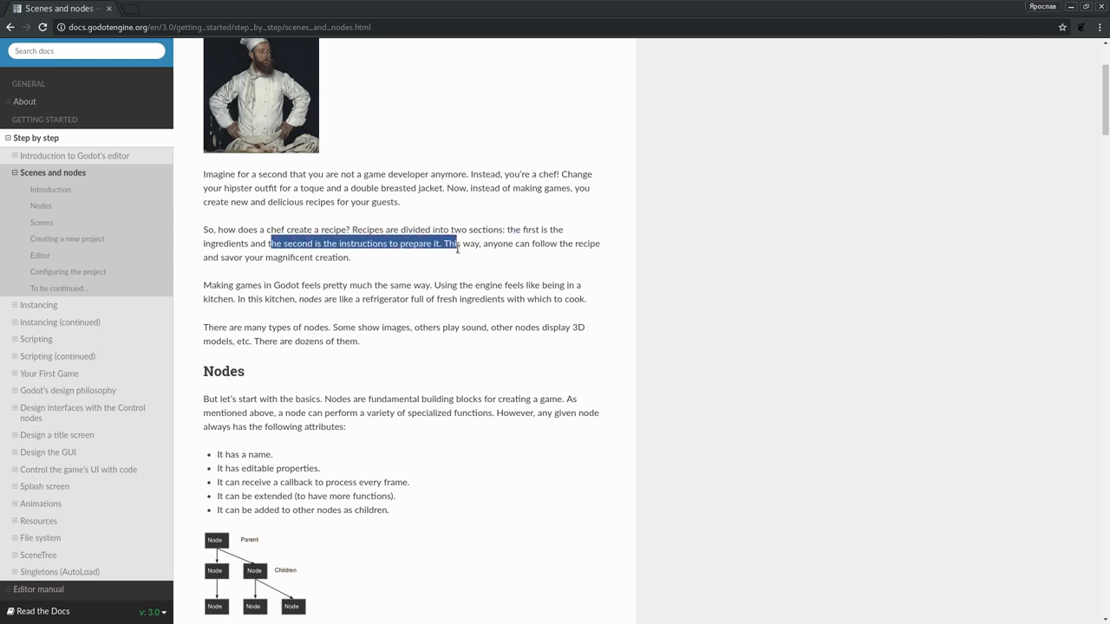
{"action": "left_click", "coordinate": [431, 262]}
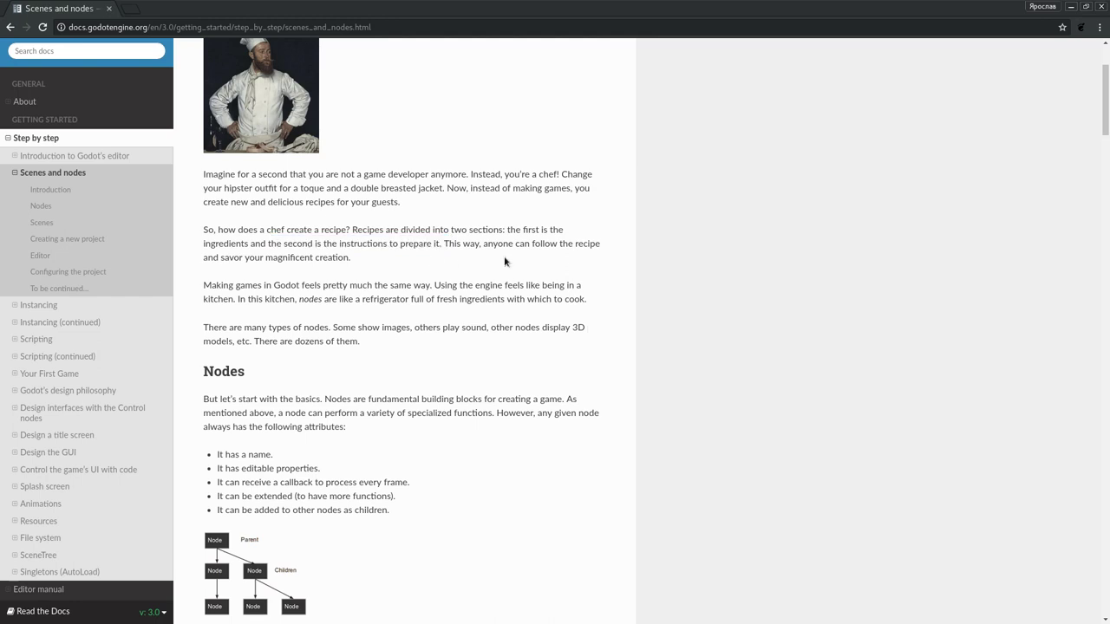
- Read past the chef analogy, highlighting 'display', '3D' and 'show images' in the node types sentence
{"action": "scroll", "coordinate": [387, 280], "scroll_direction": "down", "scroll_amount": 1}
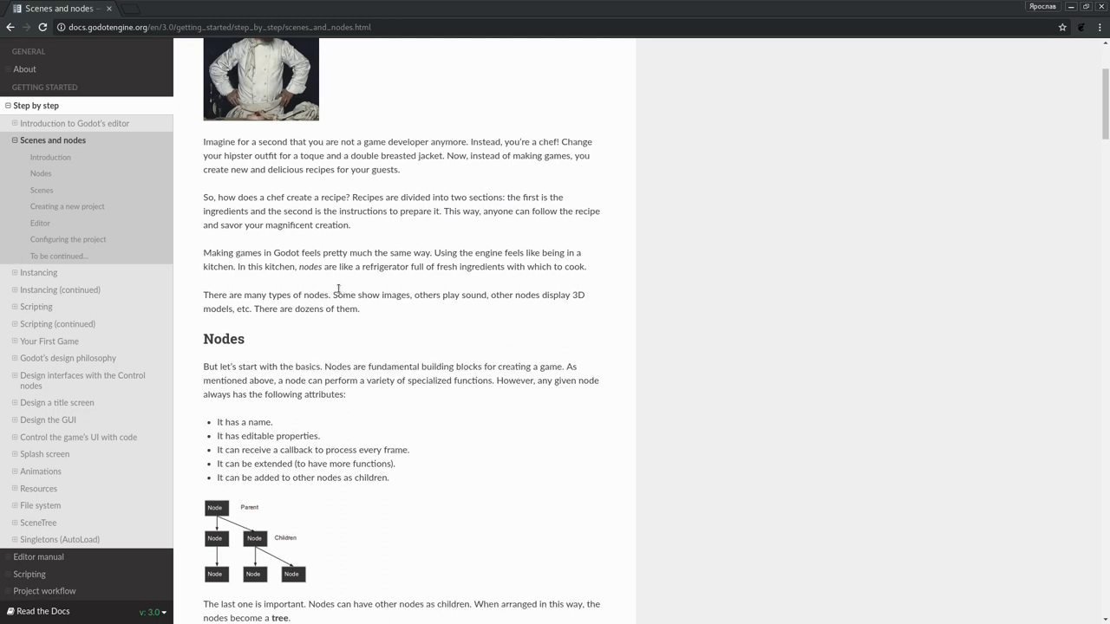
{"action": "scroll", "coordinate": [339, 291], "scroll_direction": "down", "scroll_amount": 3}
{"action": "scroll", "coordinate": [329, 317], "scroll_direction": "up", "scroll_amount": 3}
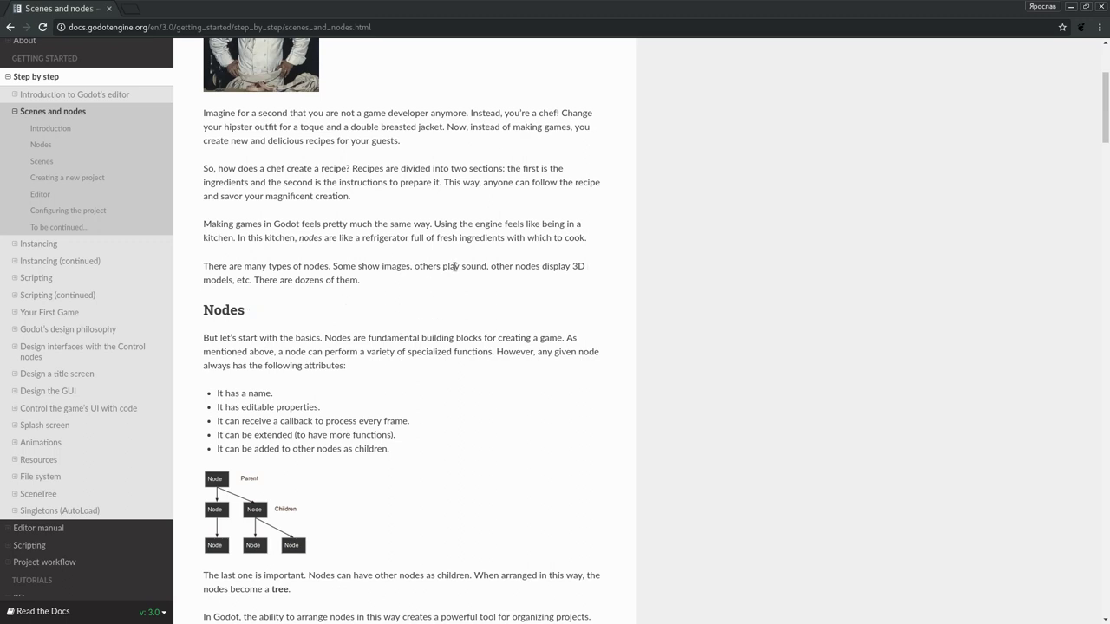
{"action": "double_click", "coordinate": [560, 264]}
{"action": "left_click_drag", "start_coordinate": [588, 265], "coordinate": [572, 264]}
{"action": "left_click", "coordinate": [228, 282]}
{"action": "double_click", "coordinate": [395, 267]}
{"action": "left_click_drag", "start_coordinate": [359, 267], "coordinate": [422, 267]}
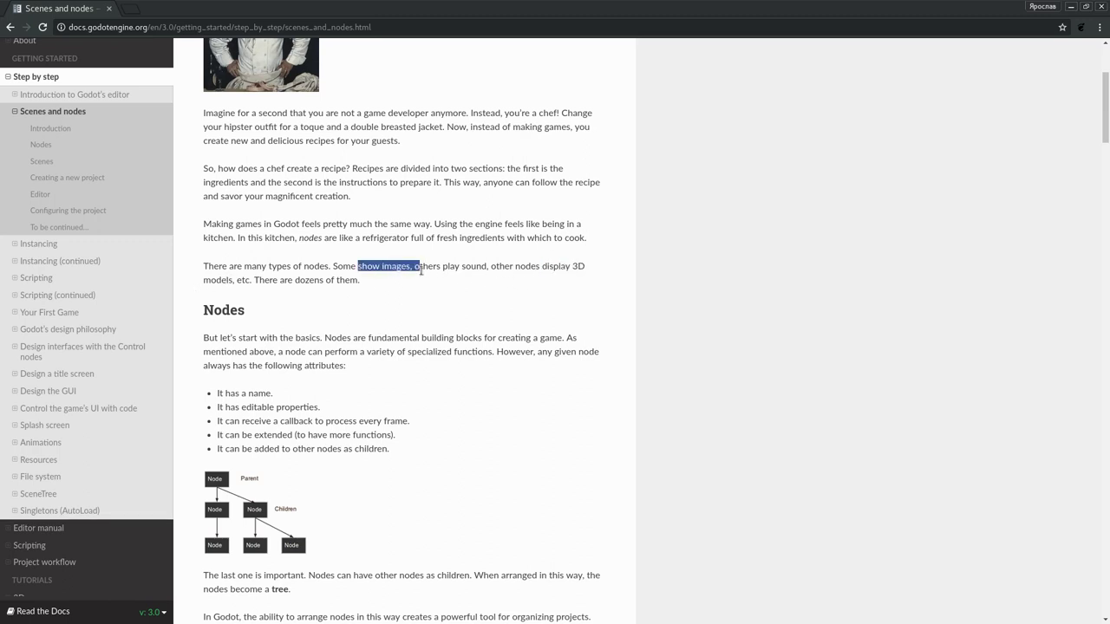
- Scroll down to the Nodes heading, highlight it, and bring its attribute list into view
{"action": "scroll", "coordinate": [351, 289], "scroll_direction": "down", "scroll_amount": 1}
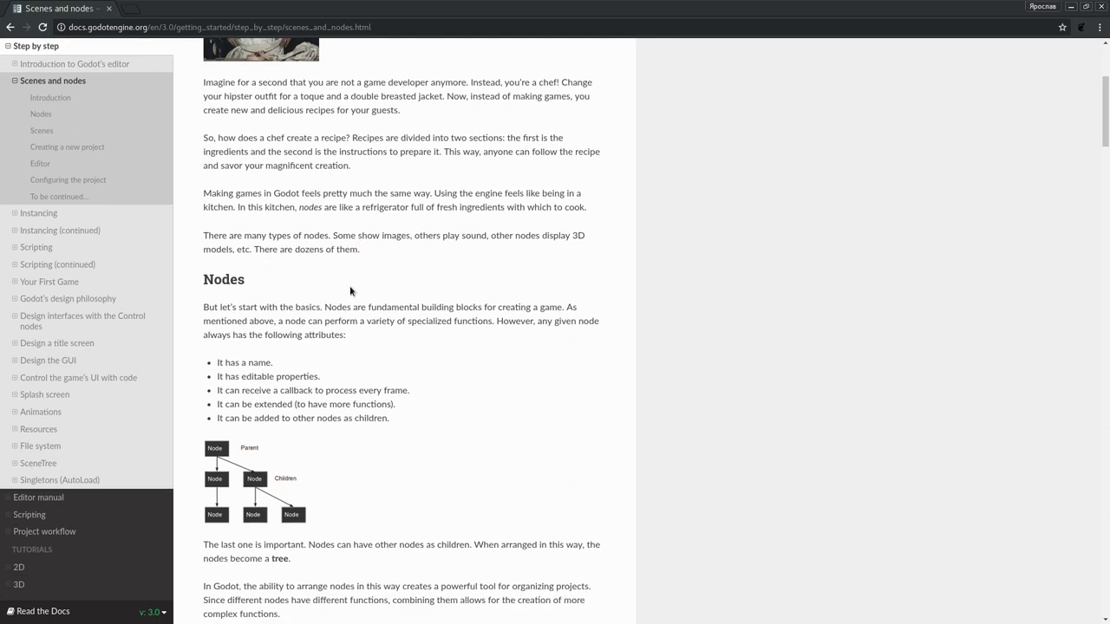
{"action": "scroll", "coordinate": [350, 291], "scroll_direction": "down", "scroll_amount": 2}
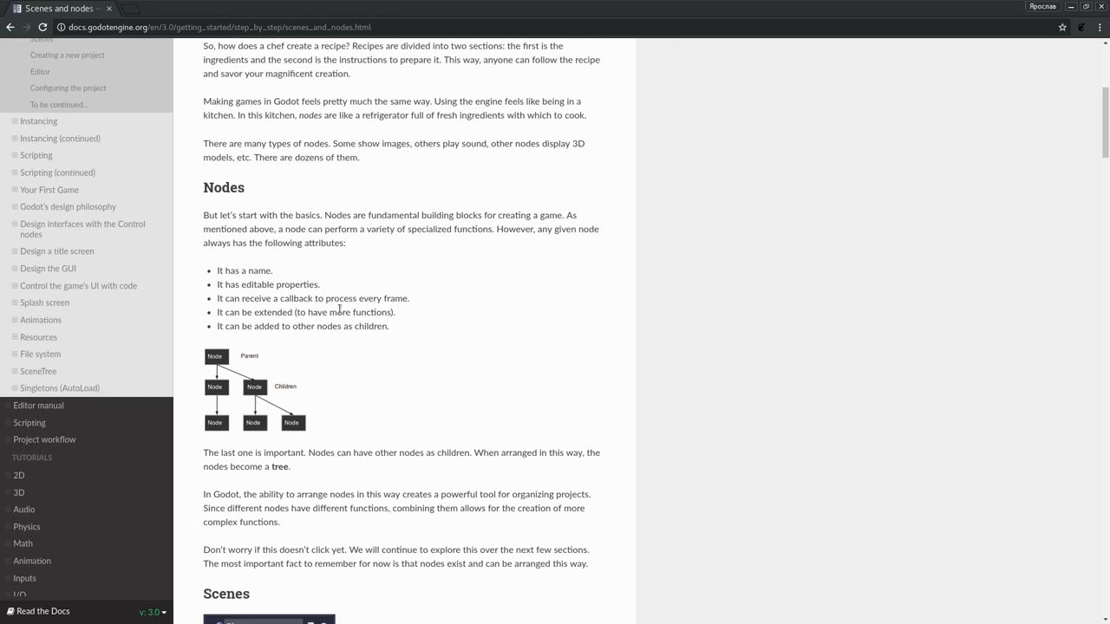
{"action": "left_click_drag", "start_coordinate": [202, 191], "coordinate": [246, 195]}
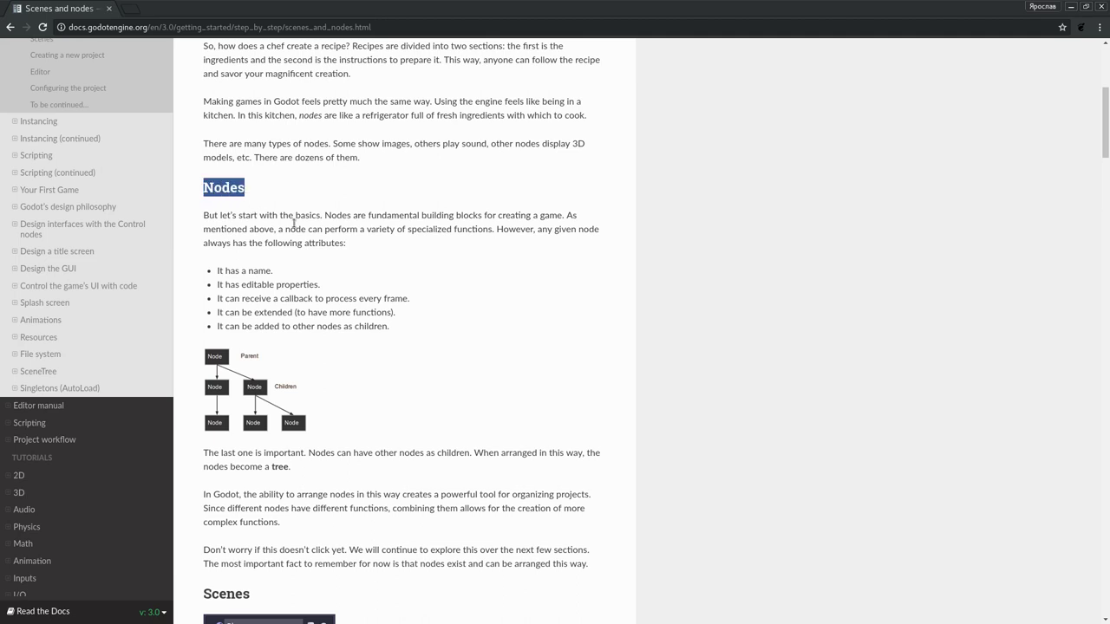
{"action": "left_click", "coordinate": [414, 335]}
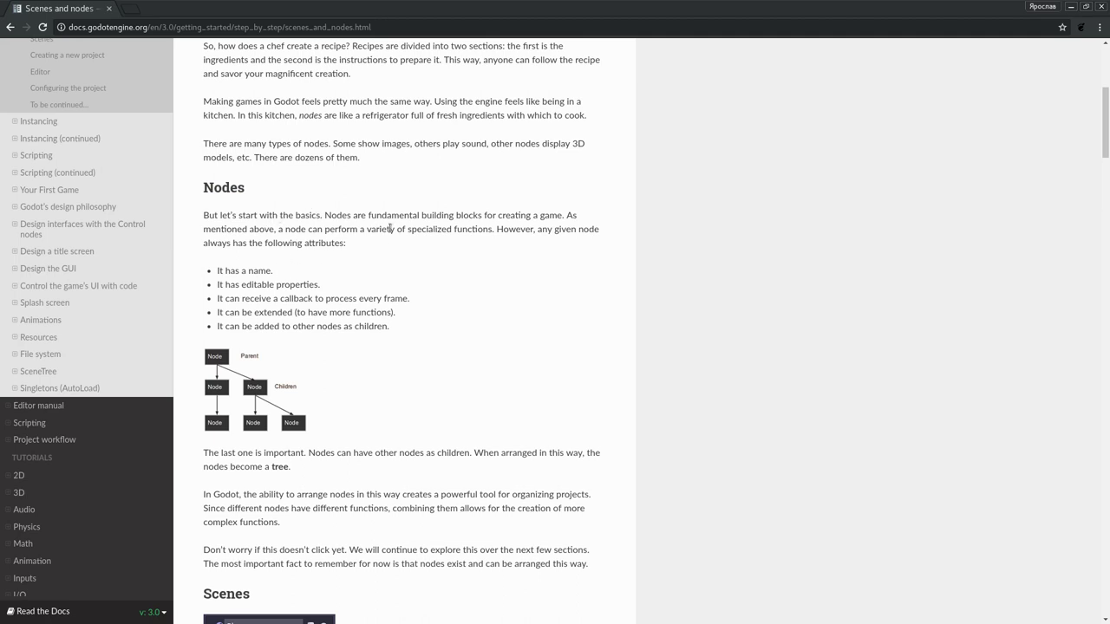
{"action": "scroll", "coordinate": [362, 228], "scroll_direction": "up", "scroll_amount": 2}
{"action": "scroll", "coordinate": [441, 184], "scroll_direction": "down", "scroll_amount": 1}
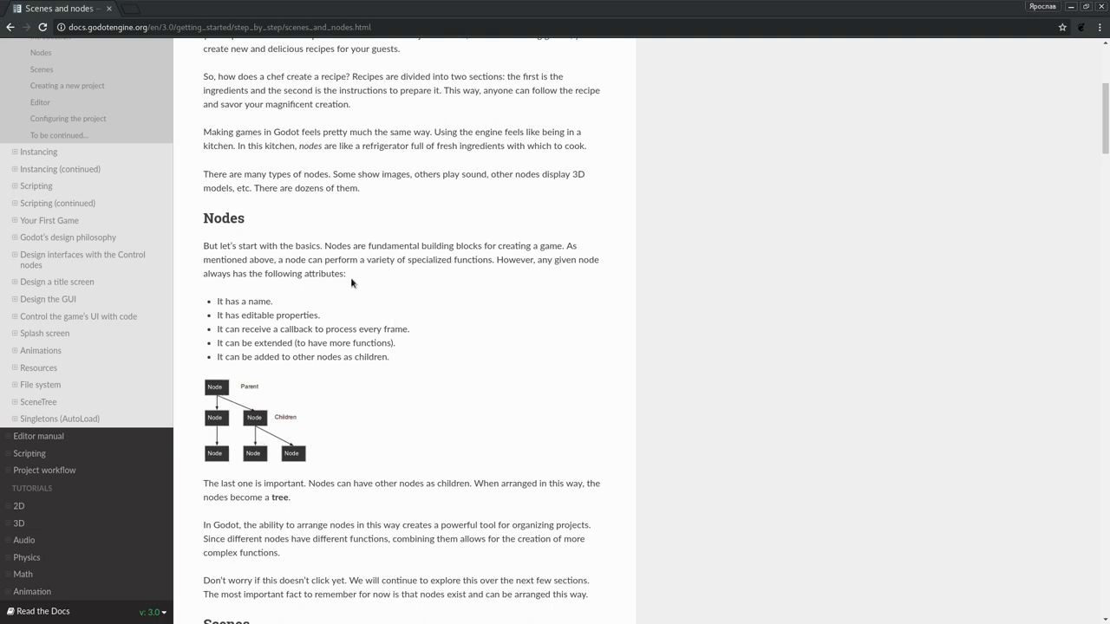
{"action": "scroll", "coordinate": [254, 369], "scroll_direction": "down", "scroll_amount": 1}
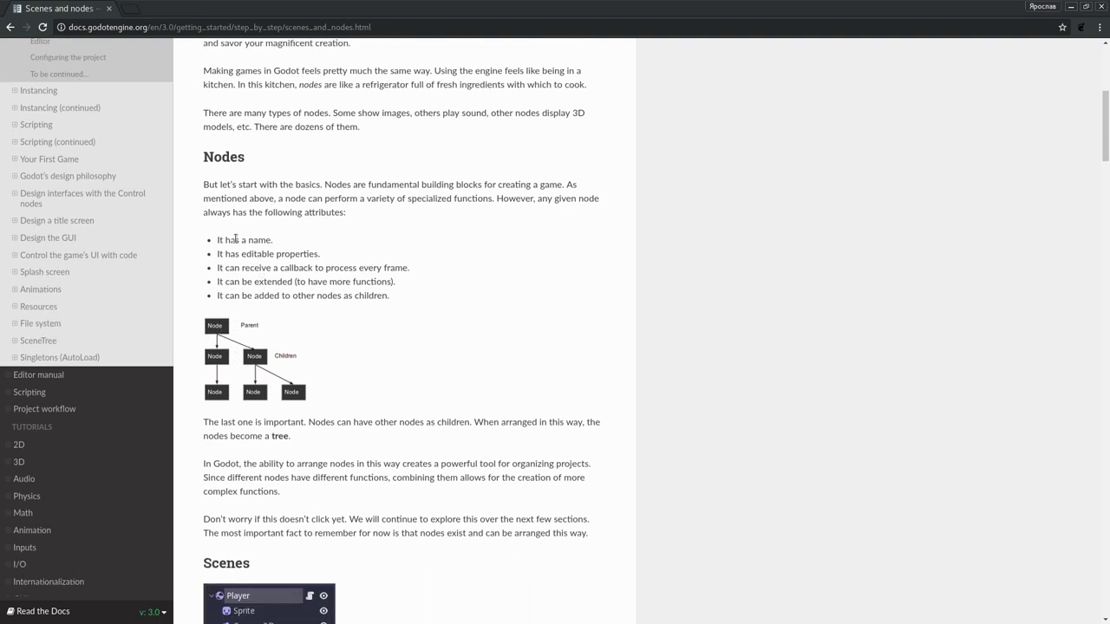
{"action": "left_click_drag", "start_coordinate": [218, 240], "coordinate": [350, 248]}
{"action": "left_click", "coordinate": [263, 265]}
{"action": "left_click", "coordinate": [350, 248]}
{"action": "left_click_drag", "start_coordinate": [218, 269], "coordinate": [424, 267]}
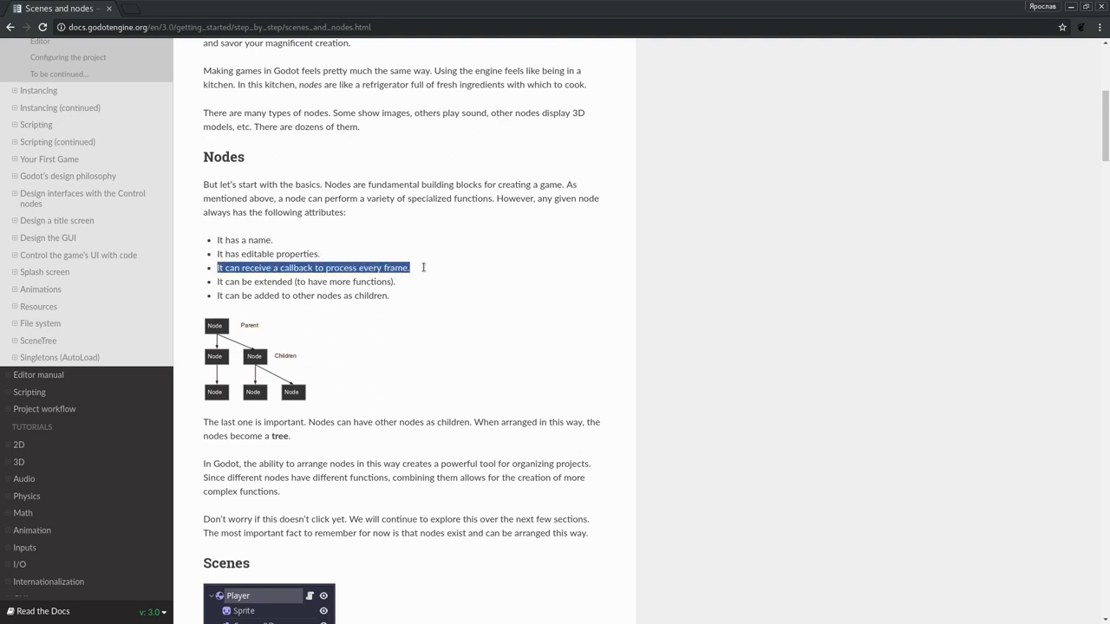
{"action": "left_click", "coordinate": [278, 277]}
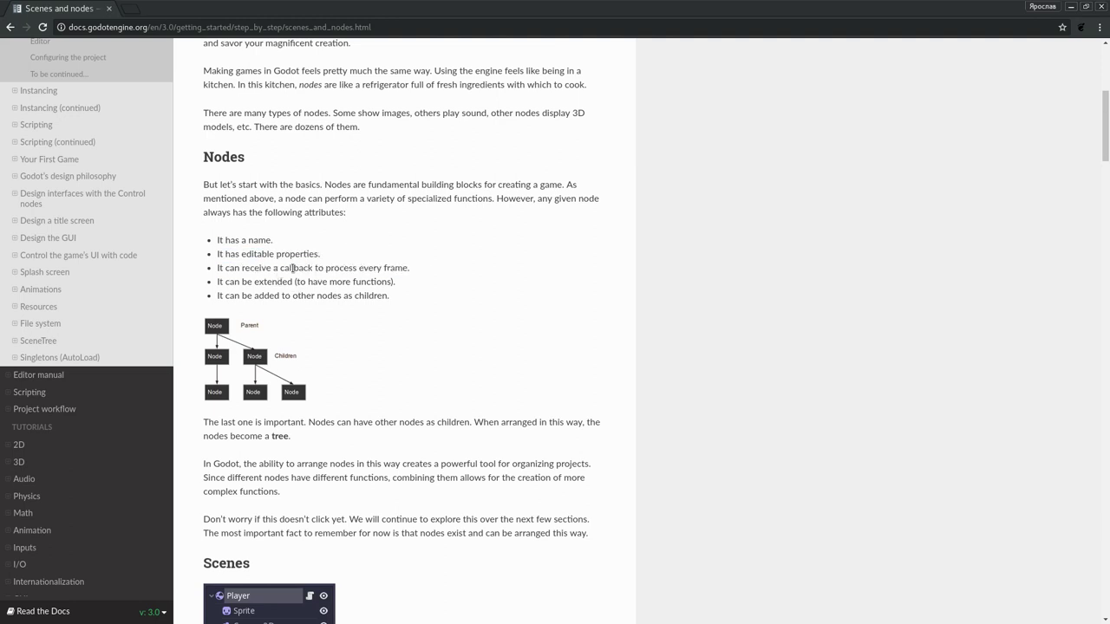
{"action": "double_click", "coordinate": [294, 268]}
{"action": "left_click", "coordinate": [346, 260]}
{"action": "triple_click", "coordinate": [451, 279]}
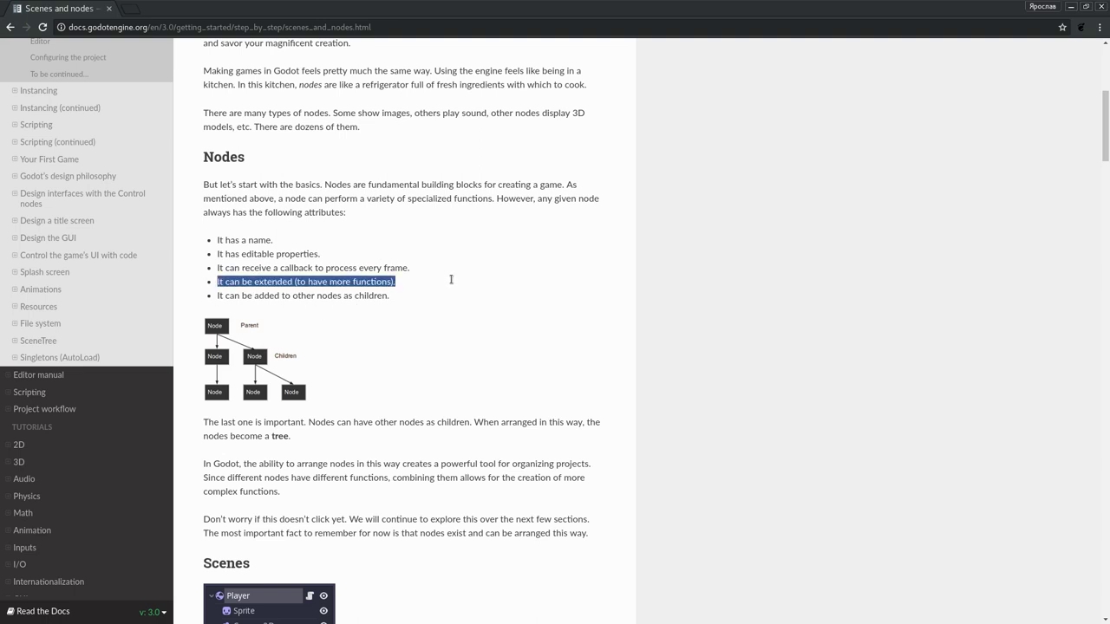
{"action": "left_click", "coordinate": [400, 316]}
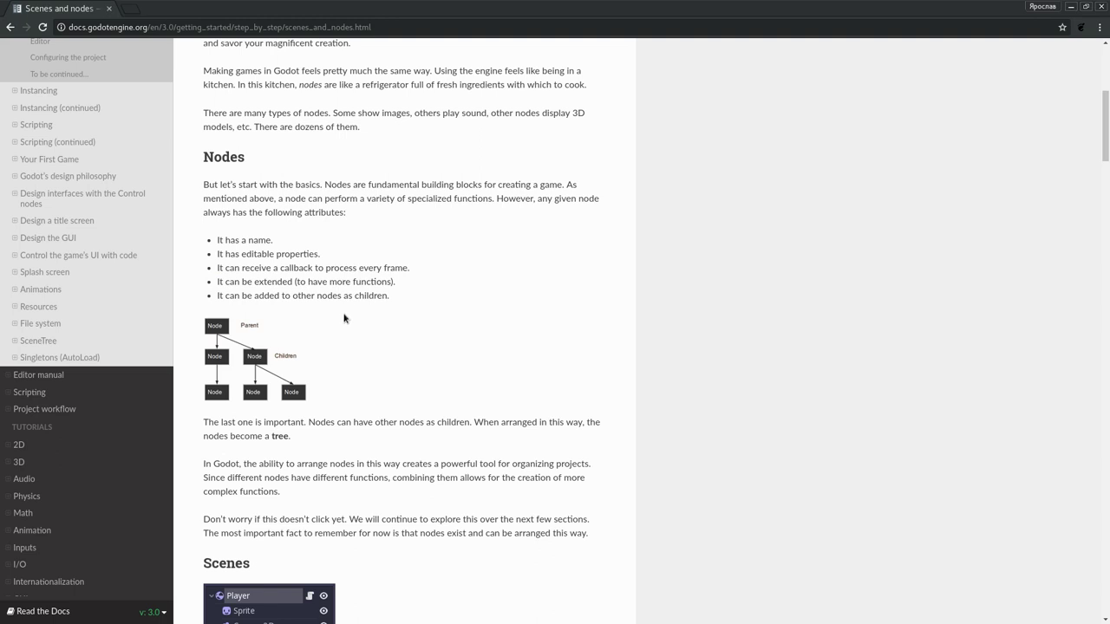
{"action": "left_click_drag", "start_coordinate": [226, 295], "coordinate": [406, 295]}
{"action": "left_click", "coordinate": [446, 322]}
{"action": "scroll", "coordinate": [349, 338], "scroll_direction": "down", "scroll_amount": 1}
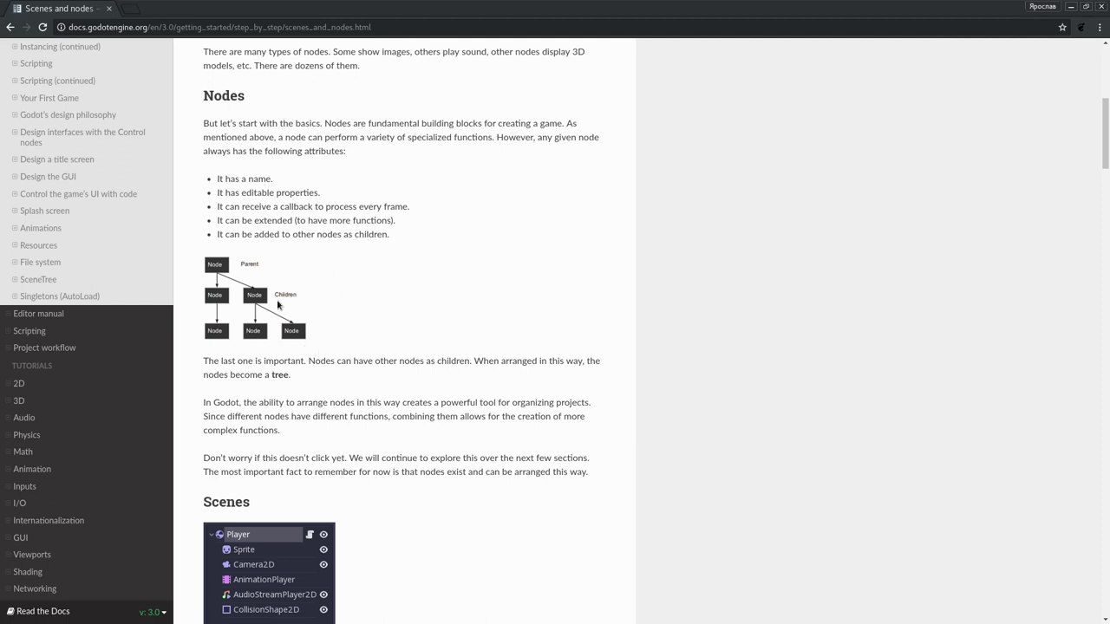
- Scroll into the Scenes section and highlight the sentence introducing what a Scene is
{"action": "scroll", "coordinate": [372, 317], "scroll_direction": "down", "scroll_amount": 1}
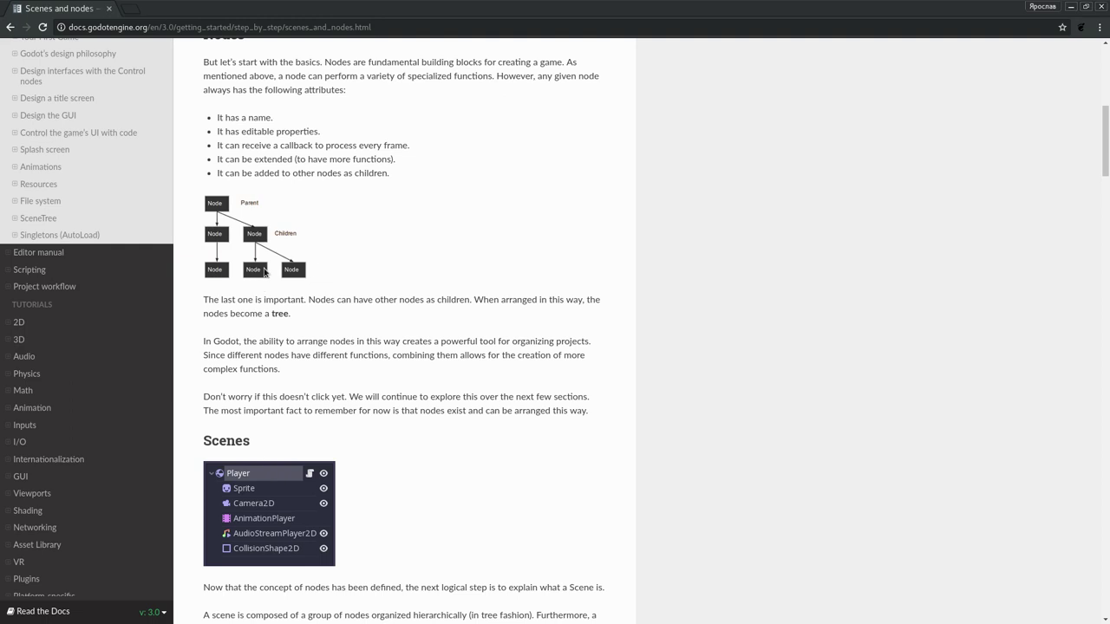
{"action": "scroll", "coordinate": [331, 293], "scroll_direction": "down", "scroll_amount": 2}
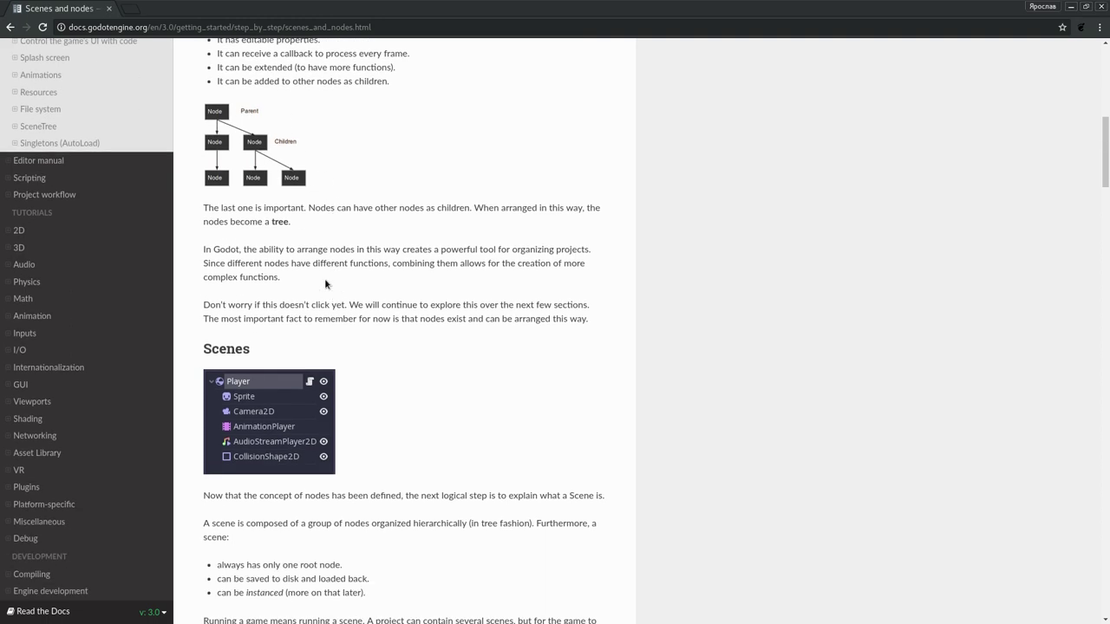
{"action": "scroll", "coordinate": [299, 187], "scroll_direction": "up", "scroll_amount": 2}
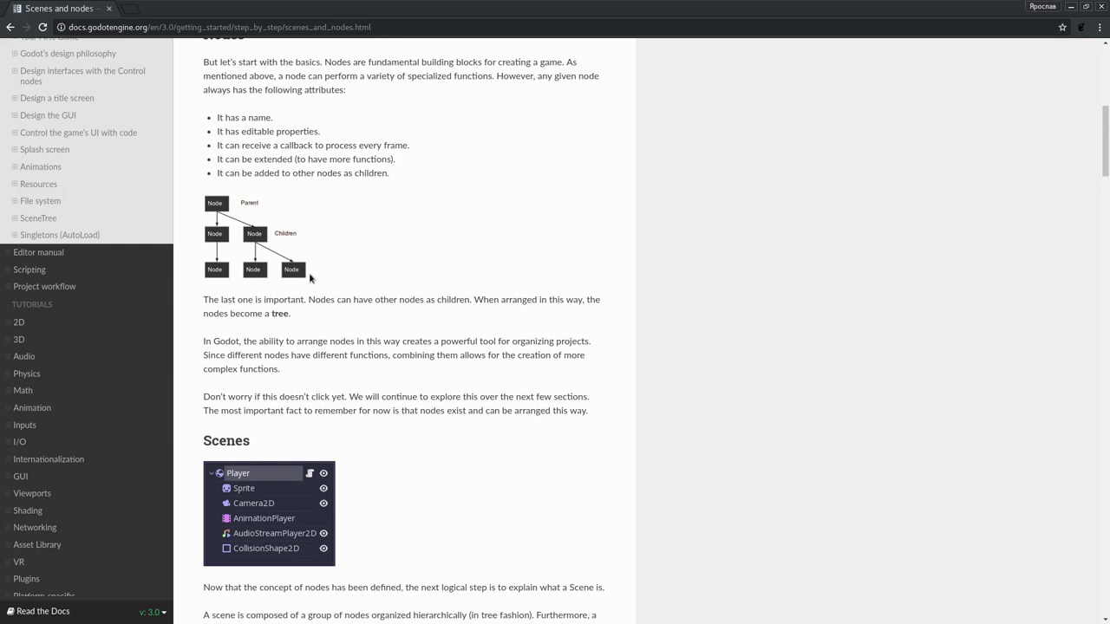
{"action": "scroll", "coordinate": [367, 251], "scroll_direction": "down", "scroll_amount": 2}
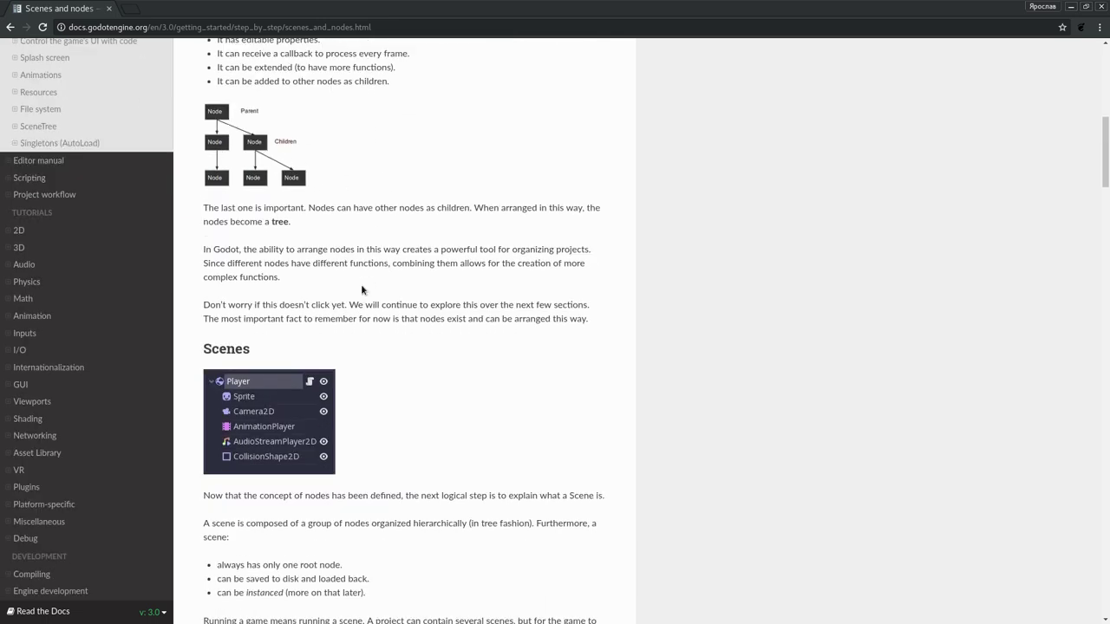
{"action": "scroll", "coordinate": [361, 289], "scroll_direction": "down", "scroll_amount": 1}
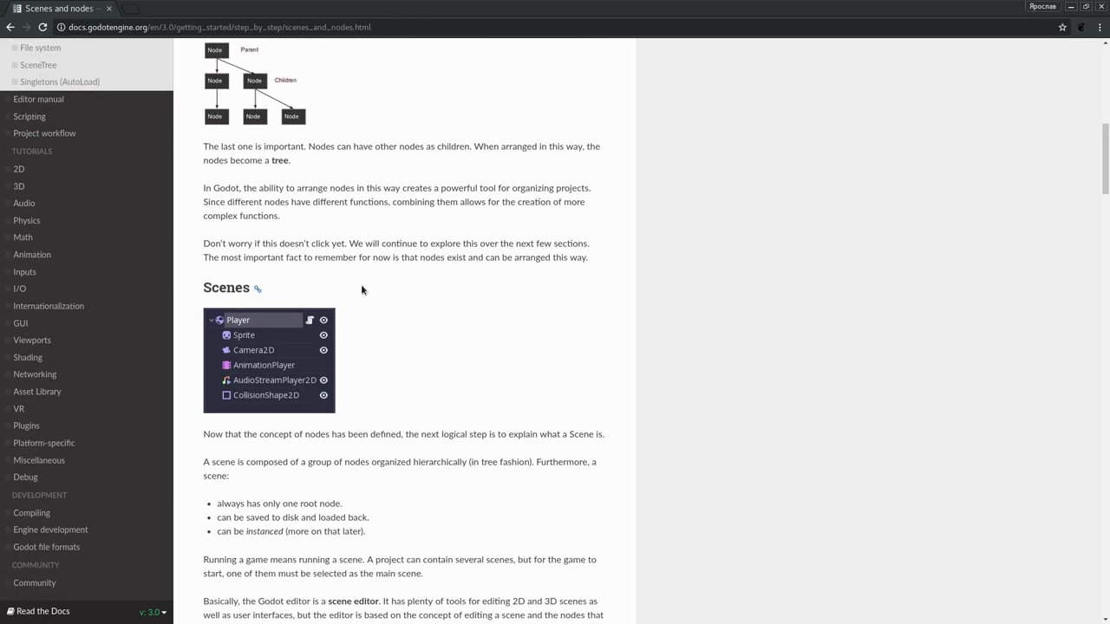
{"action": "scroll", "coordinate": [361, 289], "scroll_direction": "down", "scroll_amount": 3}
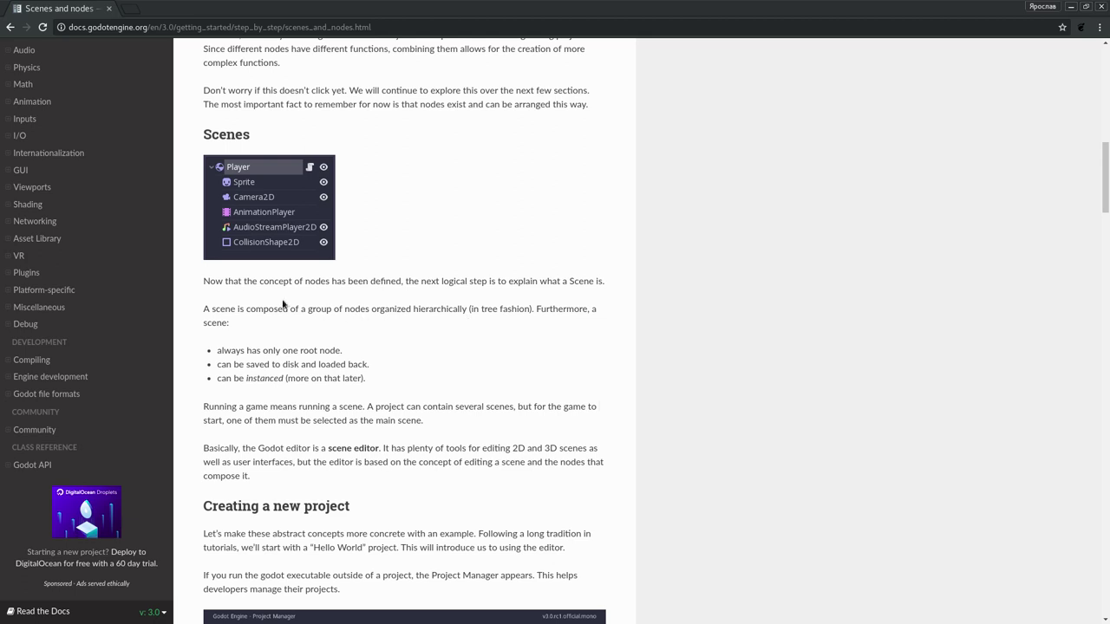
{"action": "left_click_drag", "start_coordinate": [199, 282], "coordinate": [561, 282]}
{"action": "left_click", "coordinate": [547, 300]}
- Read on, highlighting 'selected as the main scene', down to the Creating a new project heading
{"action": "scroll", "coordinate": [323, 338], "scroll_direction": "down", "scroll_amount": 1}
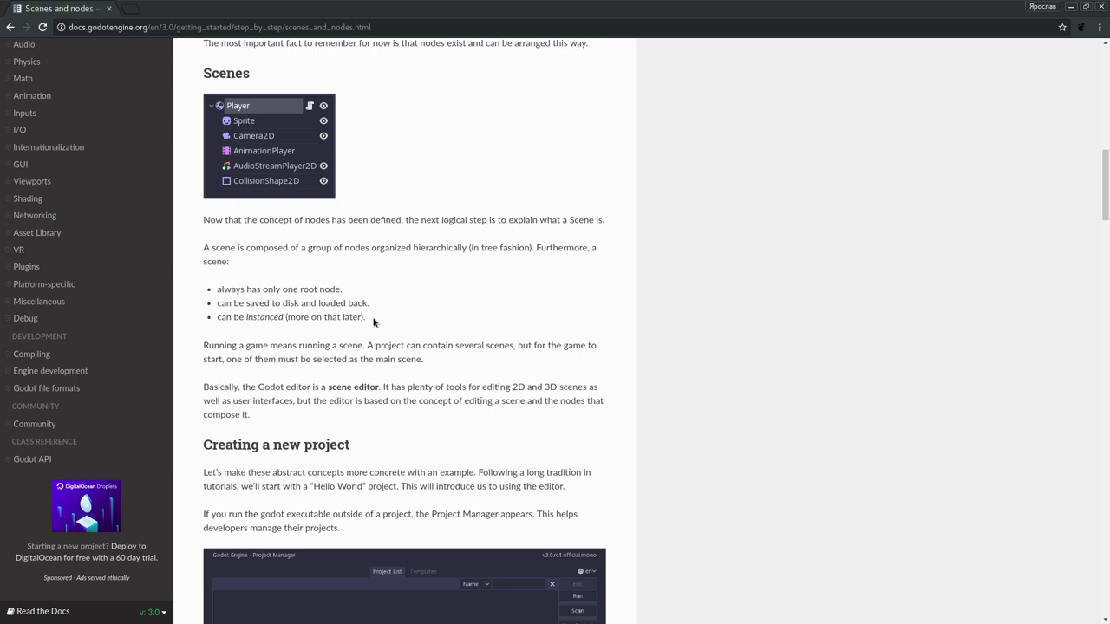
{"action": "scroll", "coordinate": [416, 316], "scroll_direction": "down", "scroll_amount": 1}
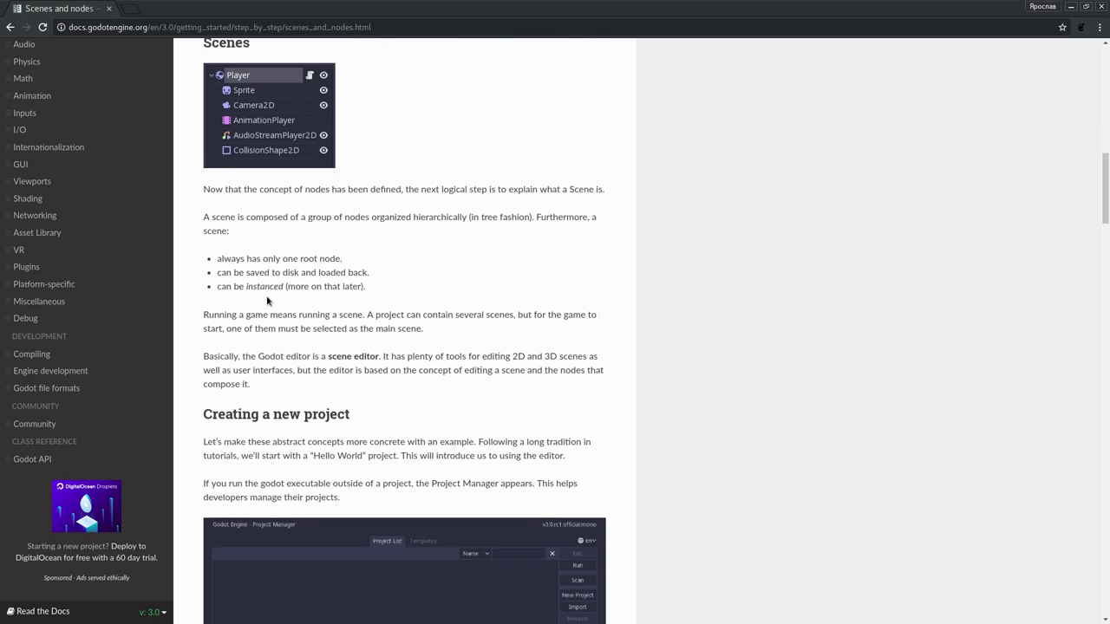
{"action": "scroll", "coordinate": [238, 297], "scroll_direction": "down", "scroll_amount": 1}
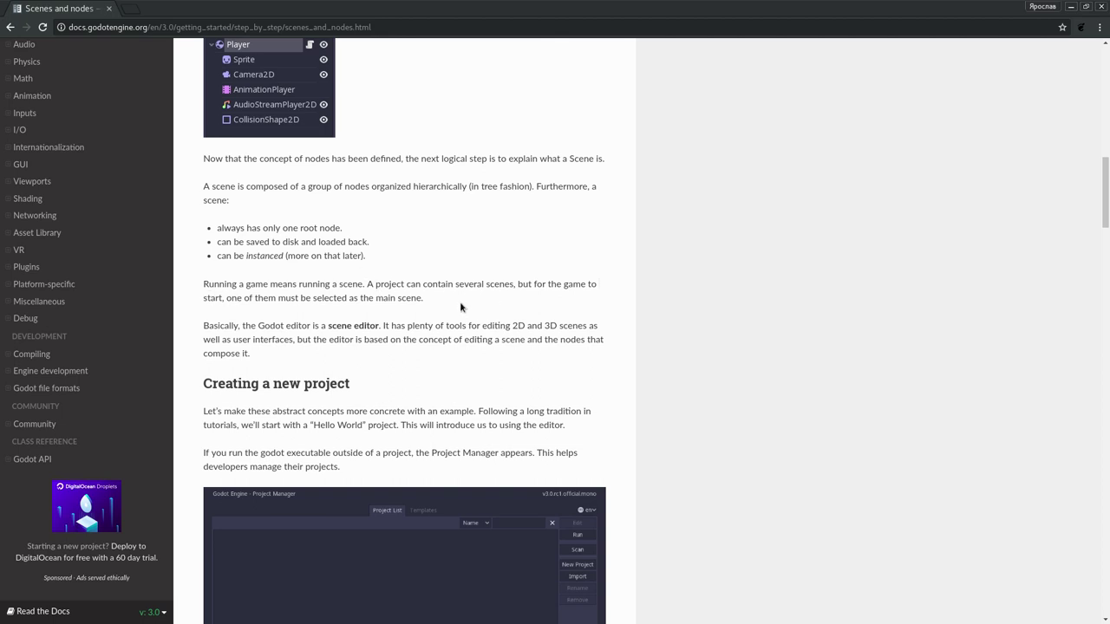
{"action": "left_click_drag", "start_coordinate": [429, 299], "coordinate": [206, 298]}
{"action": "left_click", "coordinate": [246, 267]}
{"action": "scroll", "coordinate": [488, 300], "scroll_direction": "down", "scroll_amount": 1}
{"action": "scroll", "coordinate": [382, 300], "scroll_direction": "down", "scroll_amount": 3}
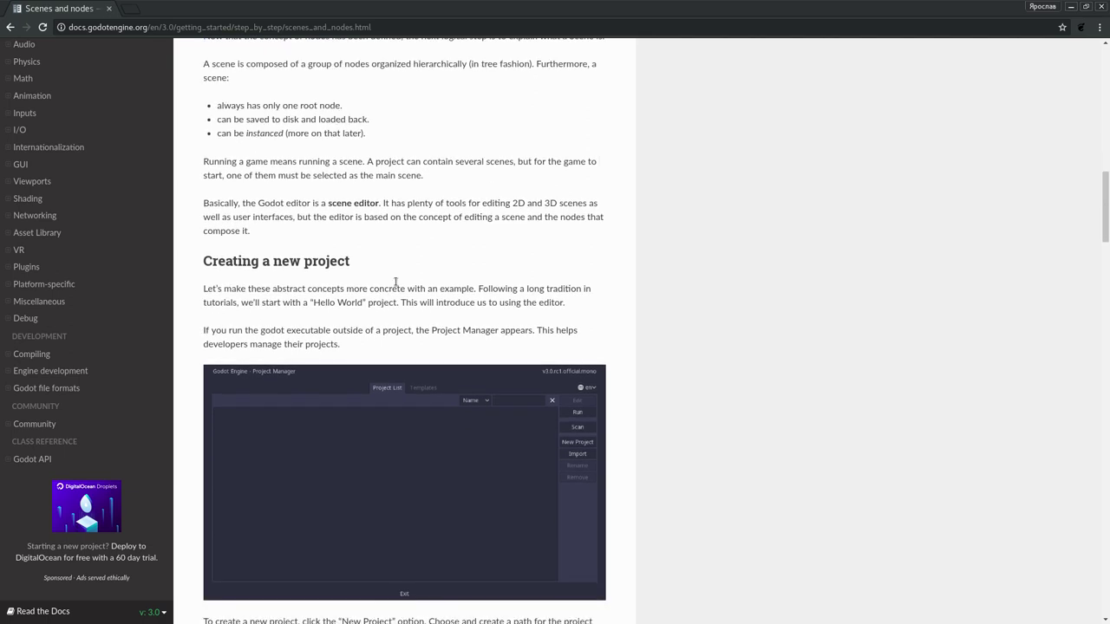
- Scroll up to the docs' Editor section and highlight the scene editor description, 'tools' and '2D'
{"action": "scroll", "coordinate": [464, 158], "scroll_direction": "up", "scroll_amount": 1}
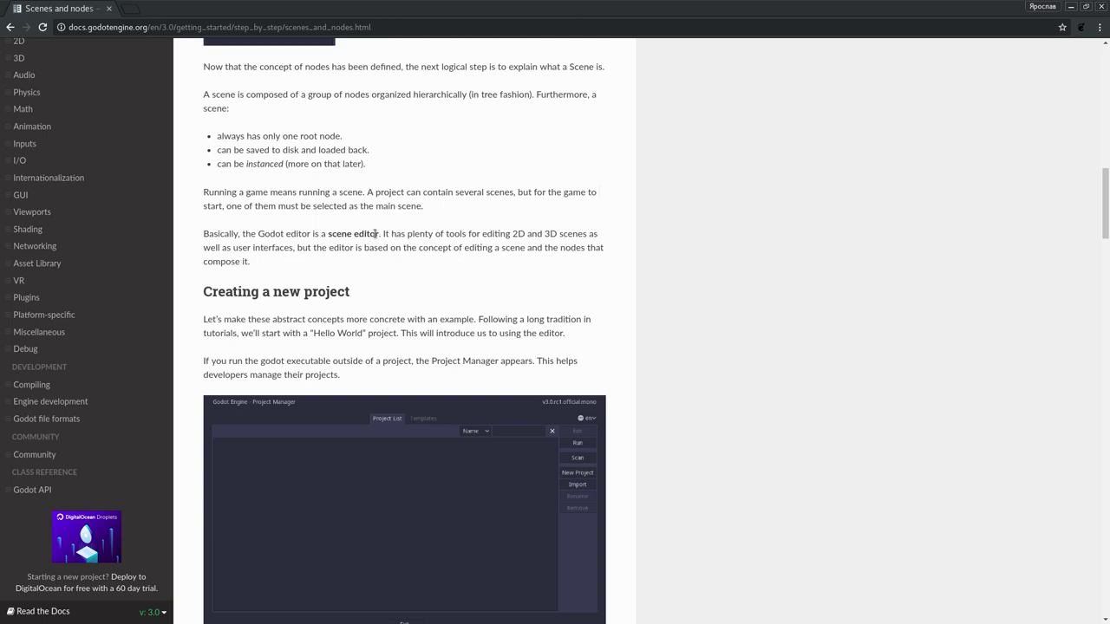
{"action": "left_click_drag", "start_coordinate": [375, 233], "coordinate": [487, 271]}
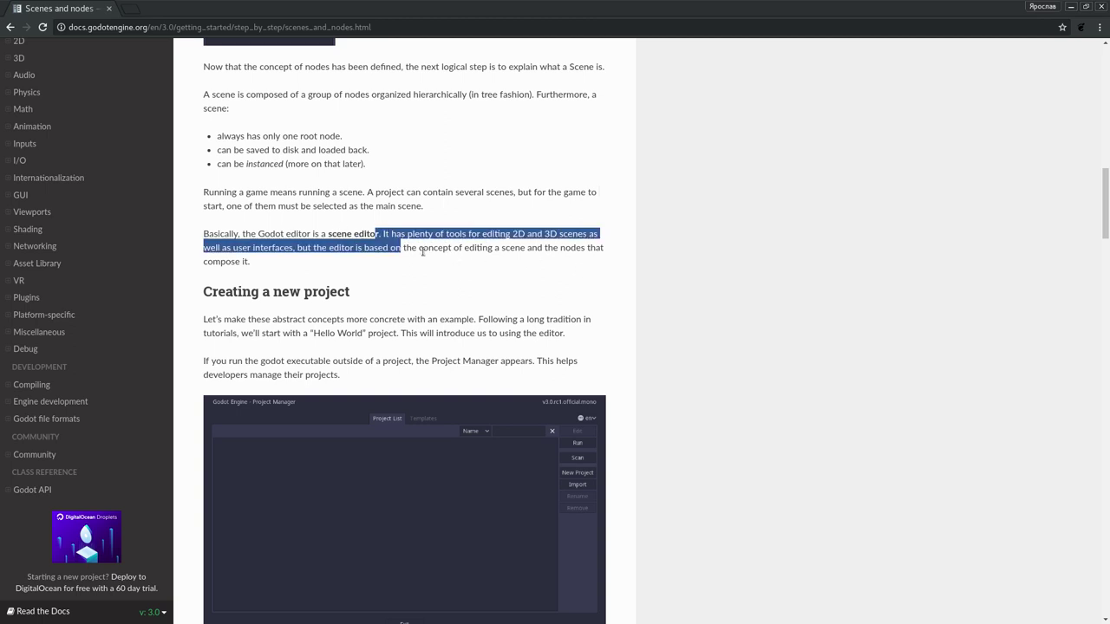
{"action": "left_click", "coordinate": [487, 271]}
{"action": "double_click", "coordinate": [460, 236]}
{"action": "left_click", "coordinate": [261, 242]}
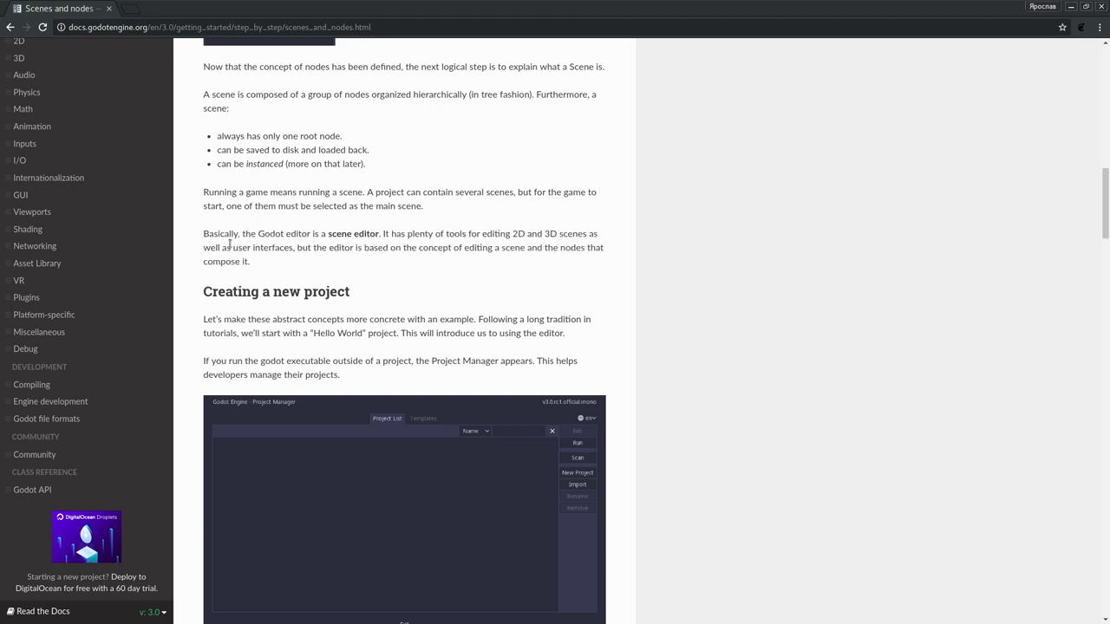
{"action": "left_click", "coordinate": [463, 238]}
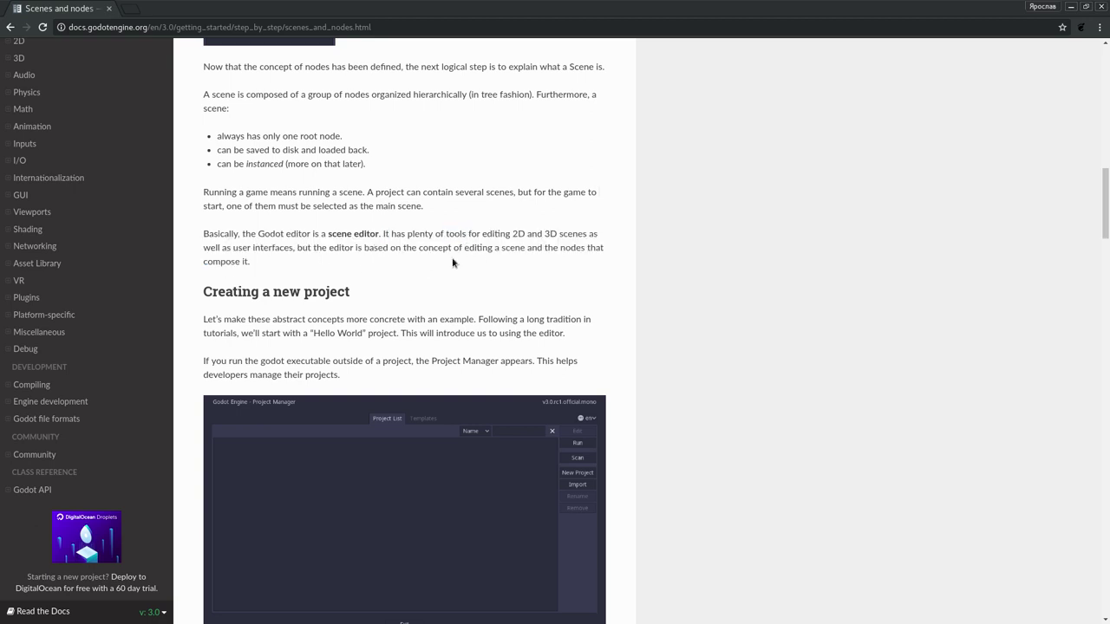
{"action": "double_click", "coordinate": [517, 234]}
{"action": "left_click", "coordinate": [544, 233]}
- Scroll through the Editor section's screenshot of the Godot editor and its New Node button
{"action": "scroll", "coordinate": [347, 260], "scroll_direction": "down", "scroll_amount": 3}
{"action": "scroll", "coordinate": [351, 259], "scroll_direction": "down", "scroll_amount": 4}
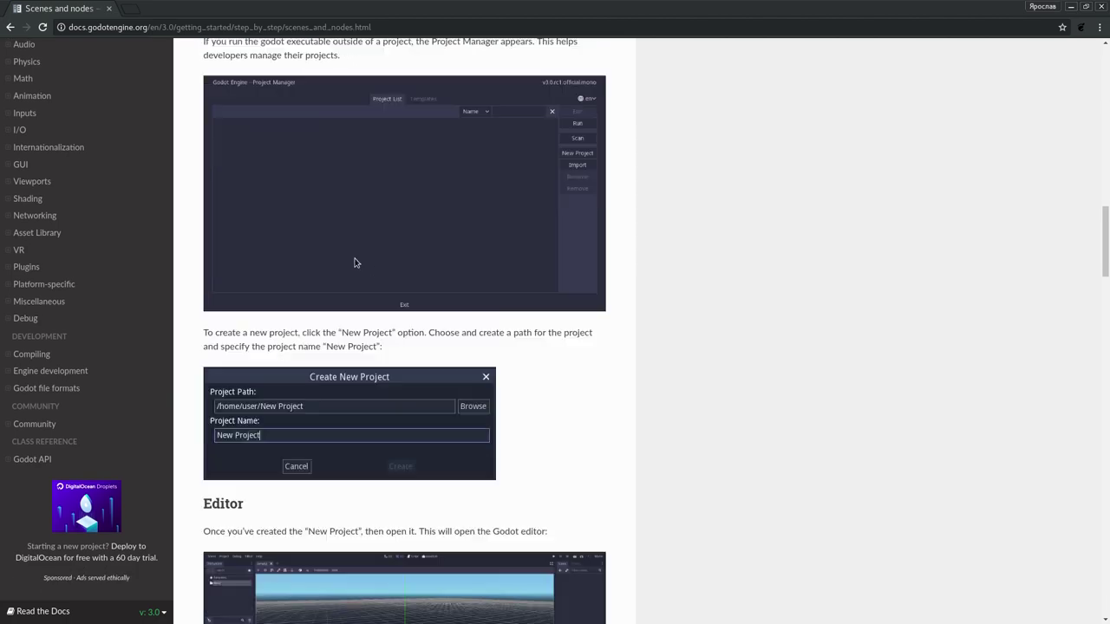
{"action": "scroll", "coordinate": [366, 264], "scroll_direction": "up", "scroll_amount": 4}
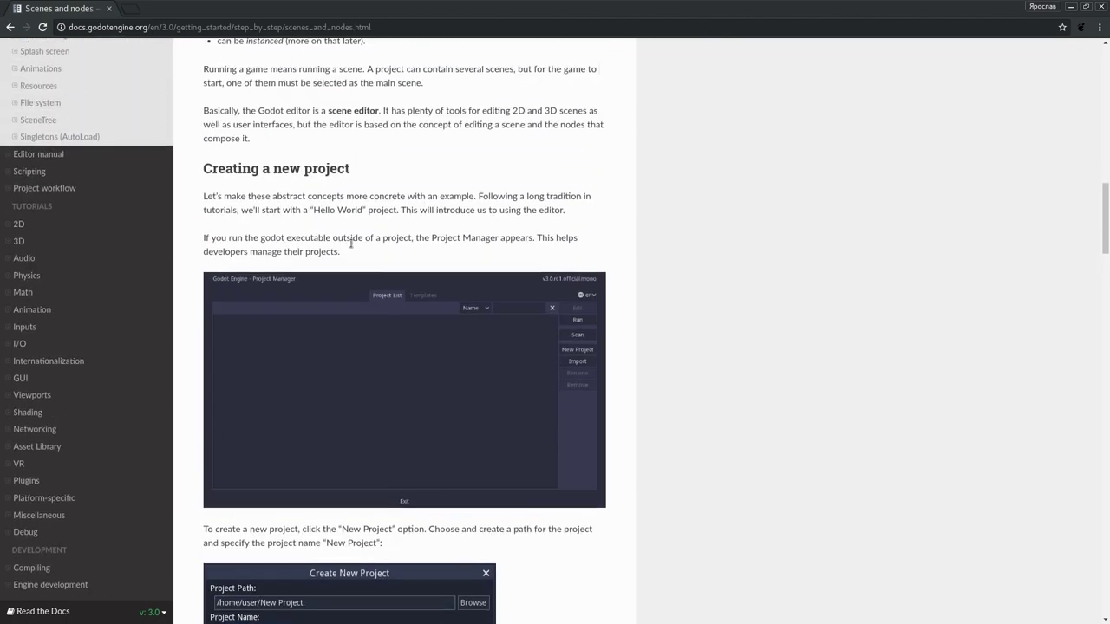
{"action": "scroll", "coordinate": [349, 244], "scroll_direction": "down", "scroll_amount": 1}
{"action": "scroll", "coordinate": [333, 223], "scroll_direction": "down", "scroll_amount": 3}
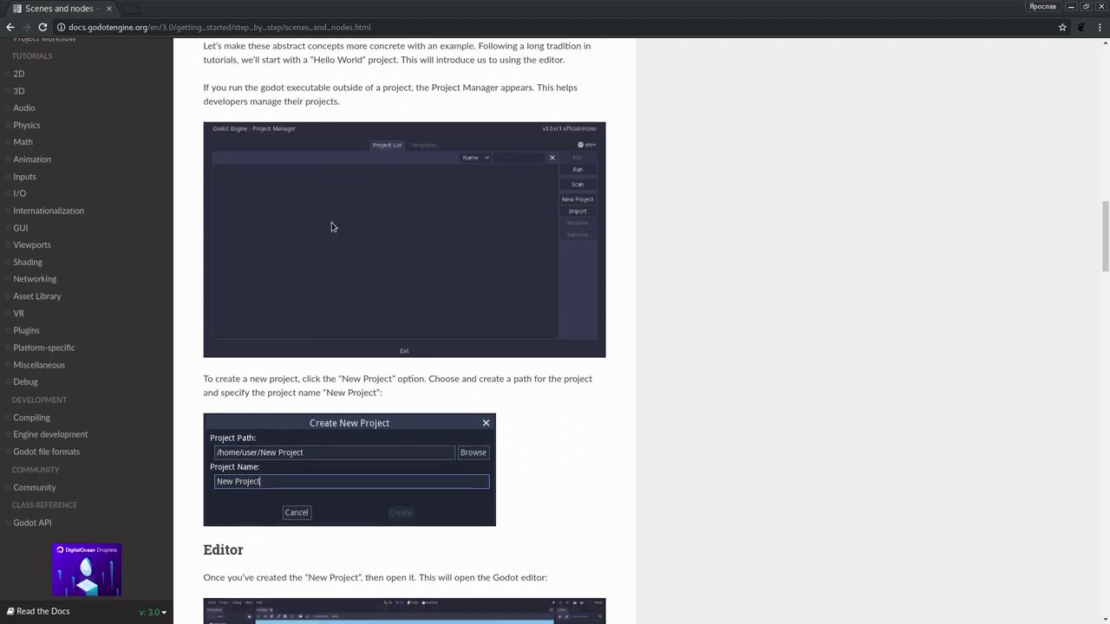
{"action": "scroll", "coordinate": [331, 224], "scroll_direction": "down", "scroll_amount": 1}
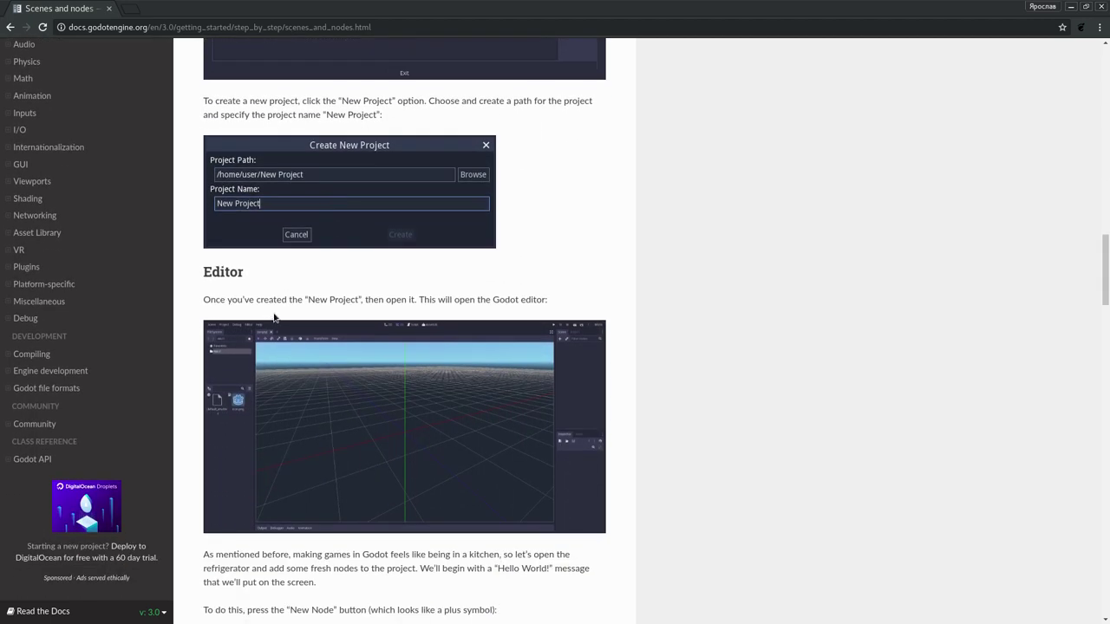
{"action": "scroll", "coordinate": [280, 311], "scroll_direction": "down", "scroll_amount": 1}
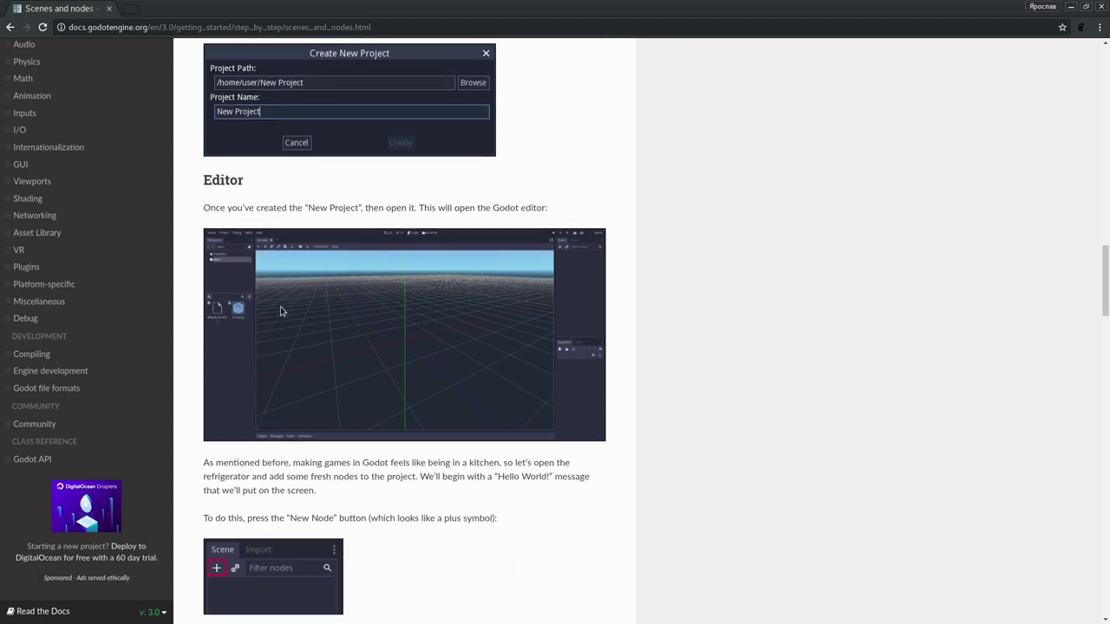
{"action": "scroll", "coordinate": [280, 311], "scroll_direction": "up", "scroll_amount": 1}
{"action": "scroll", "coordinate": [285, 309], "scroll_direction": "down", "scroll_amount": 2}
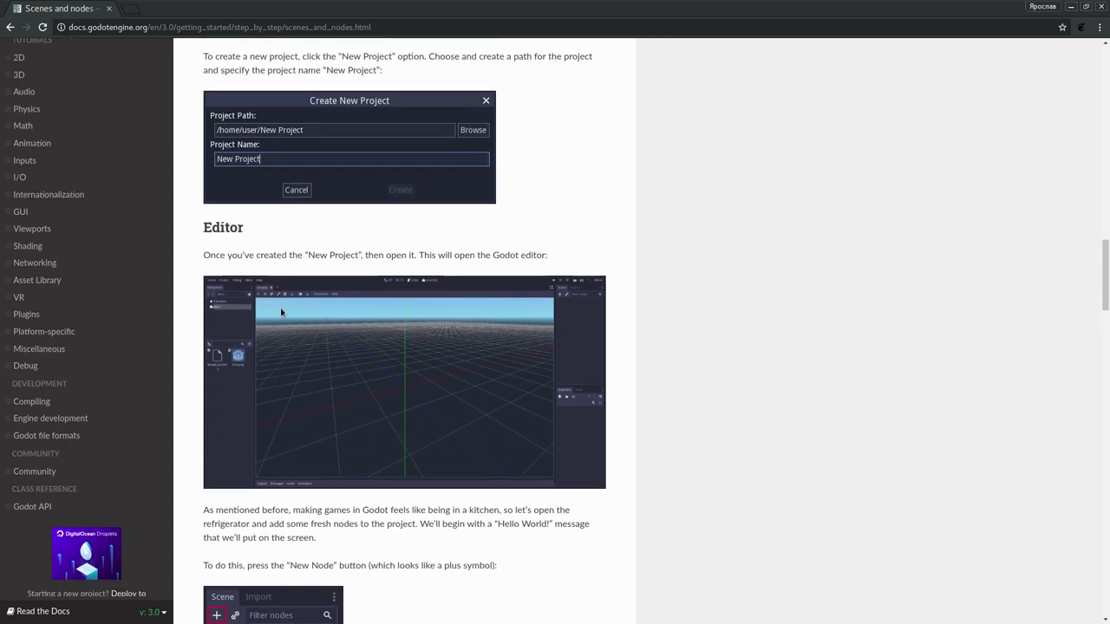
{"action": "scroll", "coordinate": [304, 236], "scroll_direction": "up", "scroll_amount": 1}
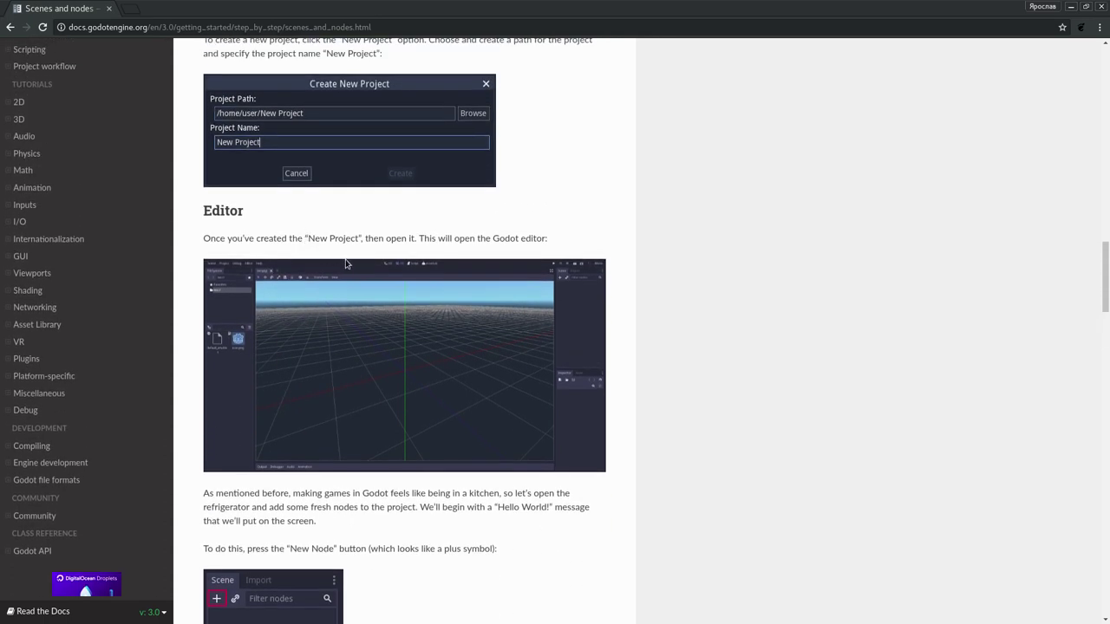
- Open the Create New Node dialog in Godot, checking the docs' instructions alongside it
{"action": "key", "text": "alt+Tab"}
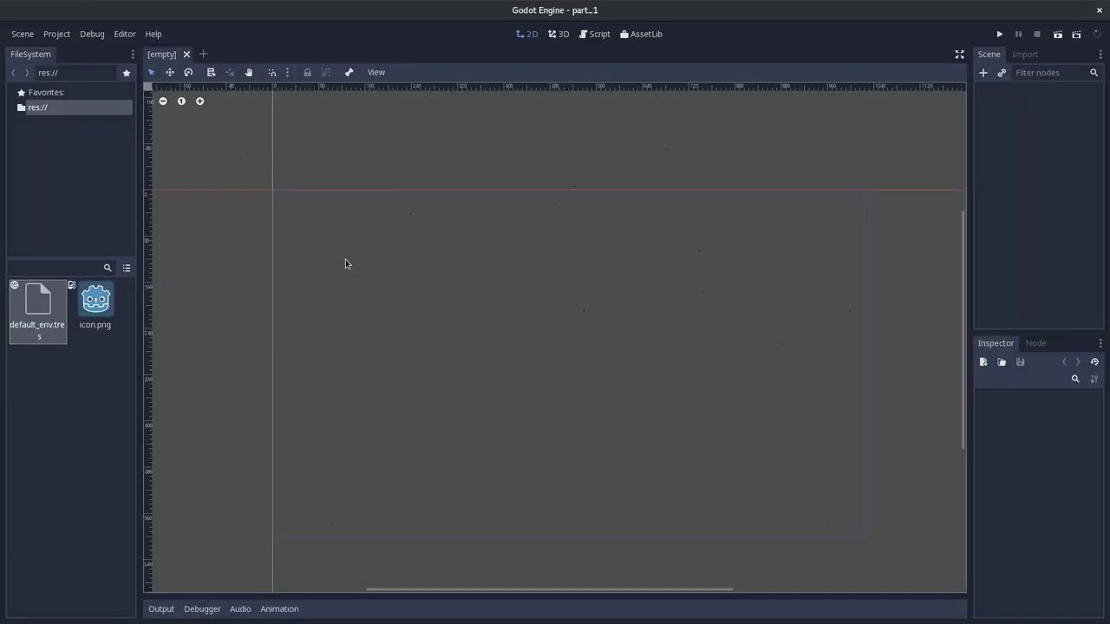
{"action": "left_click", "coordinate": [985, 75]}
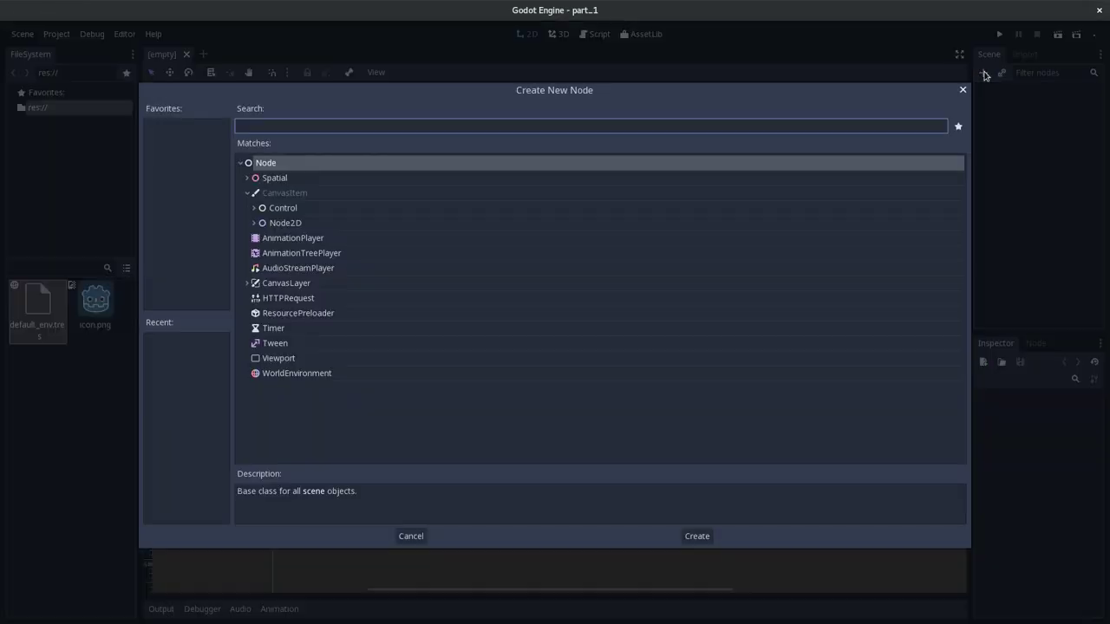
{"action": "key", "text": "alt+Tab"}
{"action": "scroll", "coordinate": [346, 456], "scroll_direction": "down", "scroll_amount": 2}
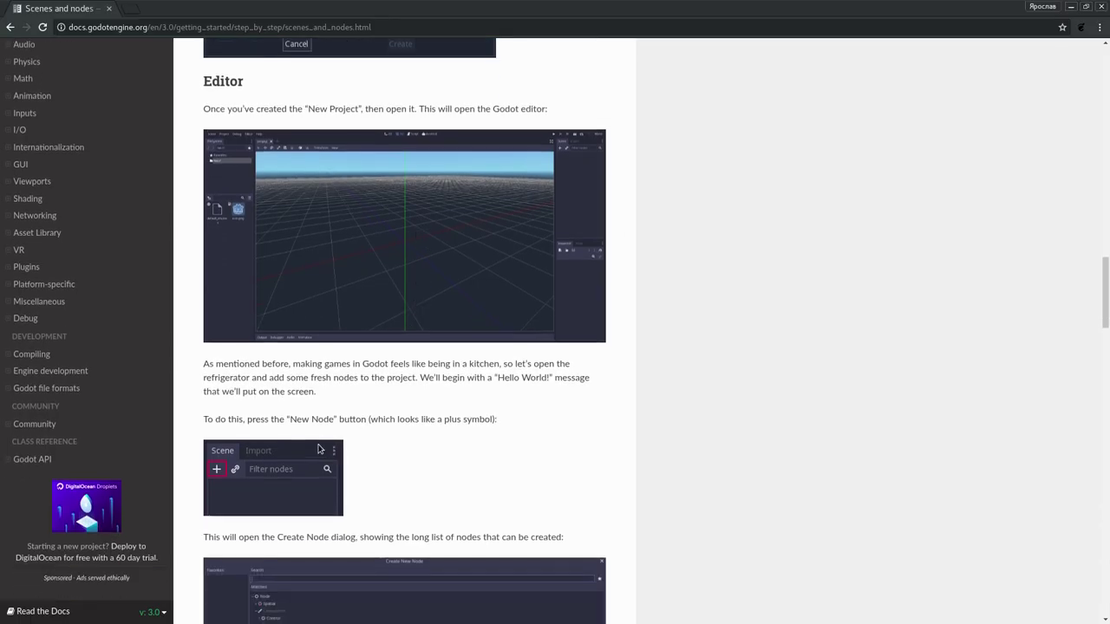
{"action": "scroll", "coordinate": [320, 464], "scroll_direction": "down", "scroll_amount": 2}
{"action": "key", "text": "alt+Tab"}
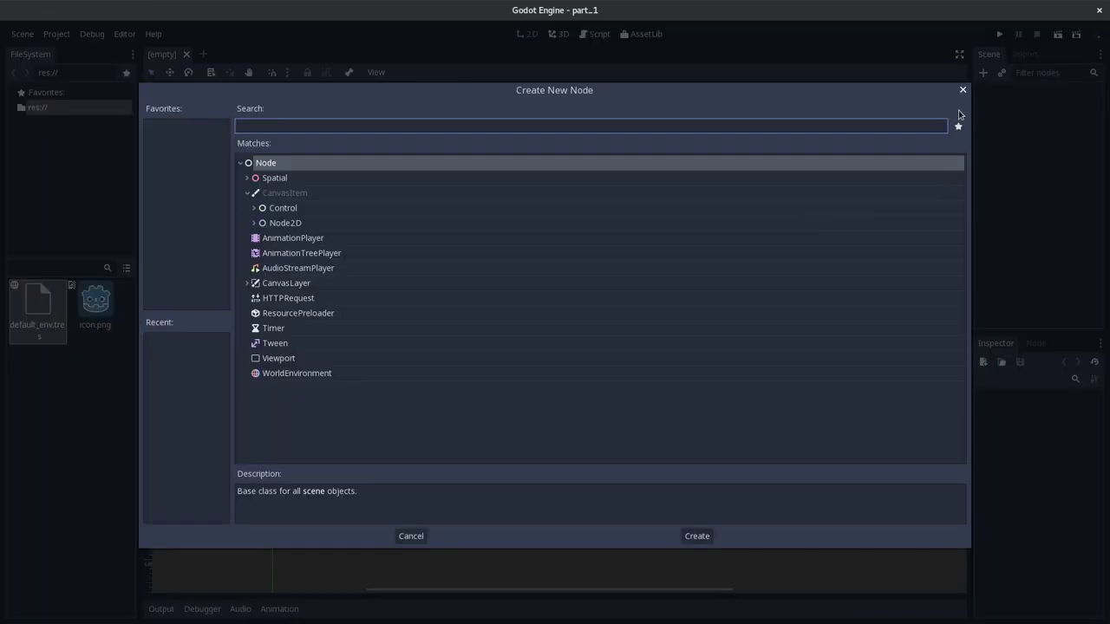
- Cancel the Create New Node dialog, switch to the 3D workspace and orbit the viewport
{"action": "key", "text": "Escape"}
{"action": "left_click", "coordinate": [559, 34]}
{"action": "mouse_move", "coordinate": [806, 272]}
{"action": "middle_mouse_down"}
{"action": "mouse_move", "coordinate": [150, 469]}
{"action": "mouse_move", "coordinate": [601, 298]}
{"action": "mouse_move", "coordinate": [434, 329]}
{"action": "mouse_move", "coordinate": [643, 329]}
{"action": "middle_mouse_up"}
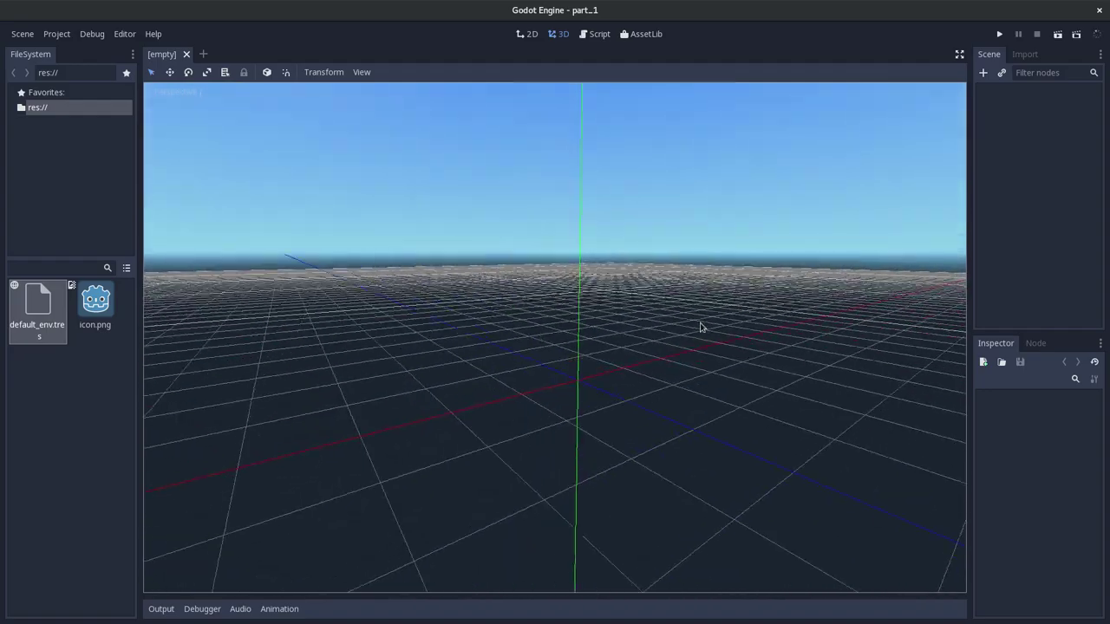
- Add a Label node to the scene by searching 'labe' in the Create New Node dialog
{"action": "key", "text": "alt+Tab"}
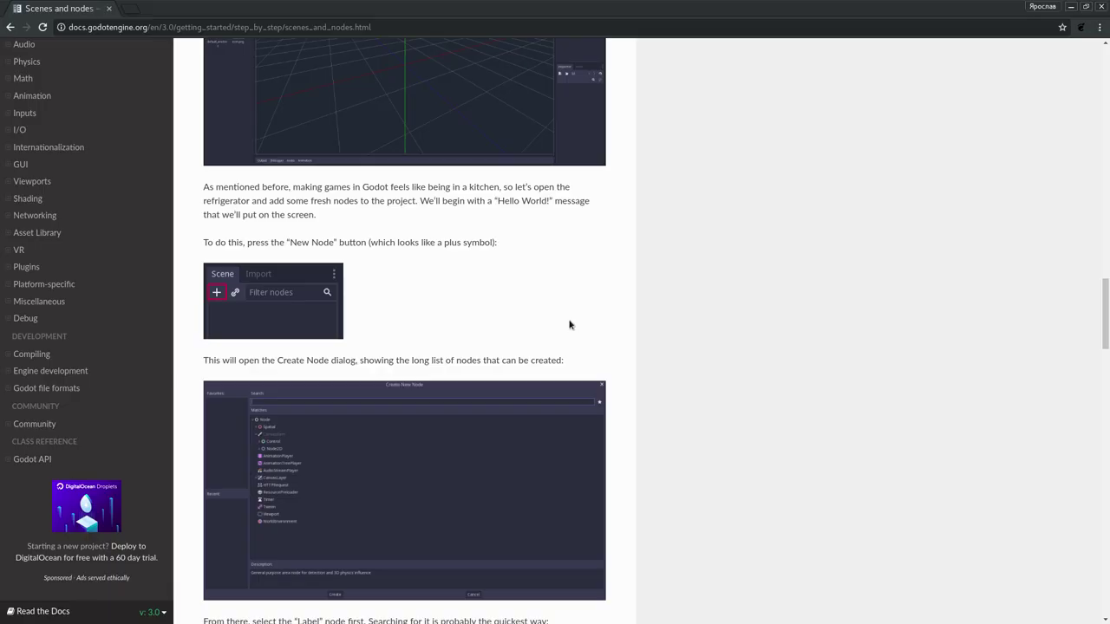
{"action": "scroll", "coordinate": [487, 359], "scroll_direction": "down", "scroll_amount": 3}
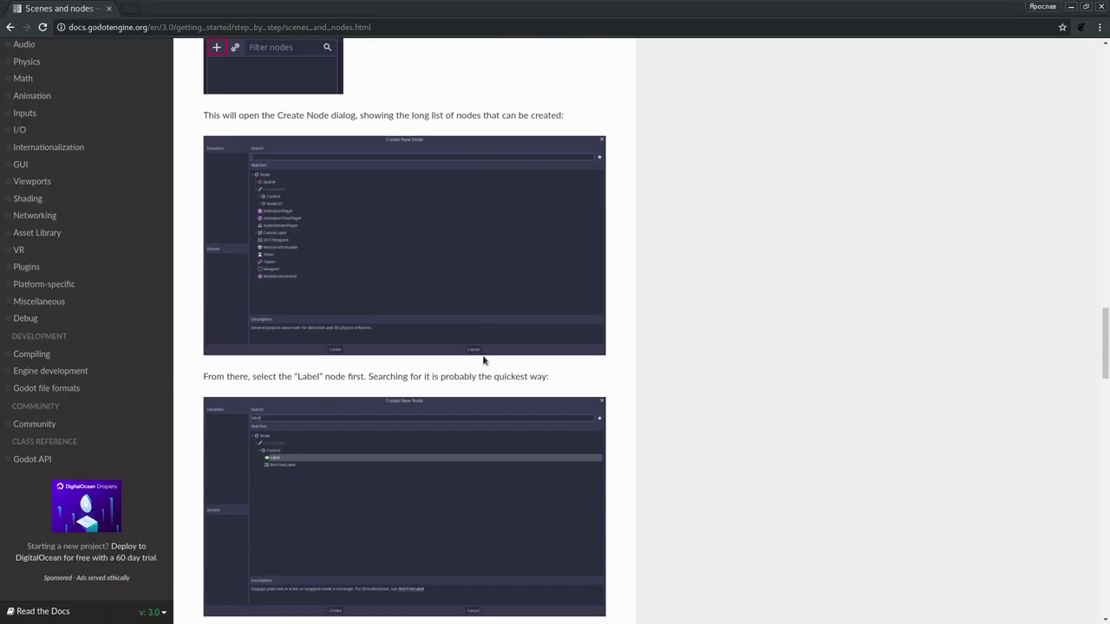
{"action": "key", "text": "alt+Tab"}
{"action": "left_click", "coordinate": [983, 75]}
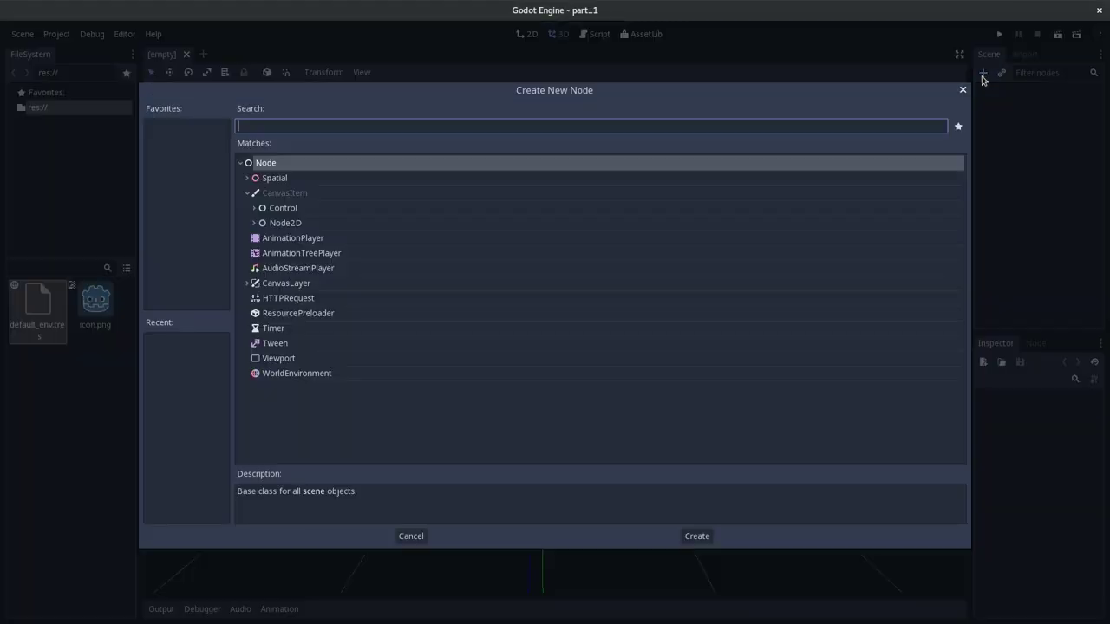
{"action": "type", "text": "la"}
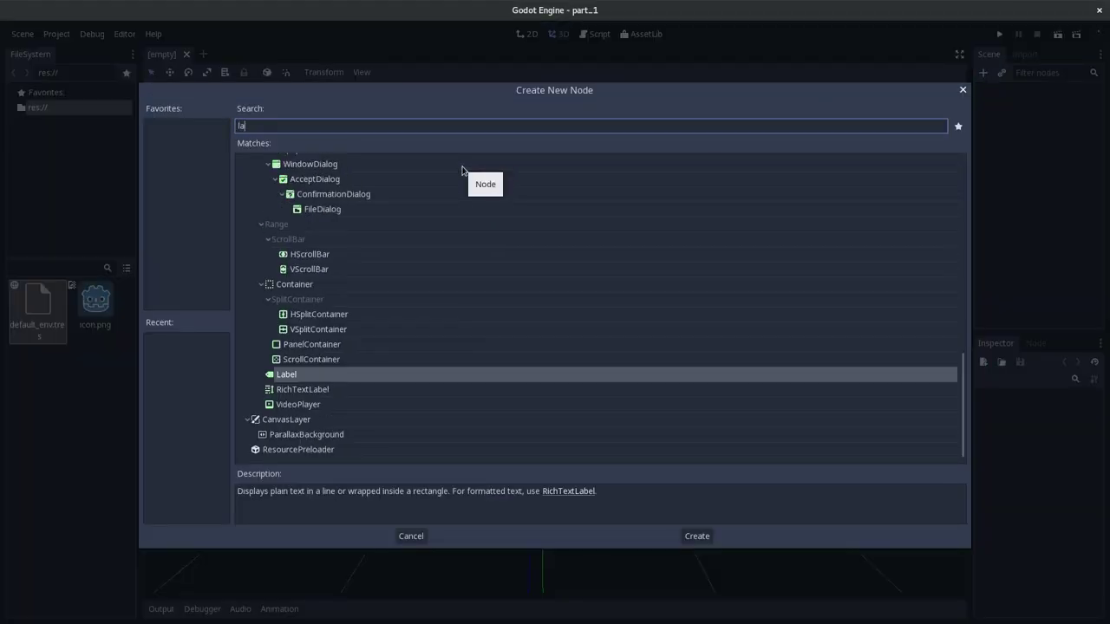
{"action": "type", "text": "be"}
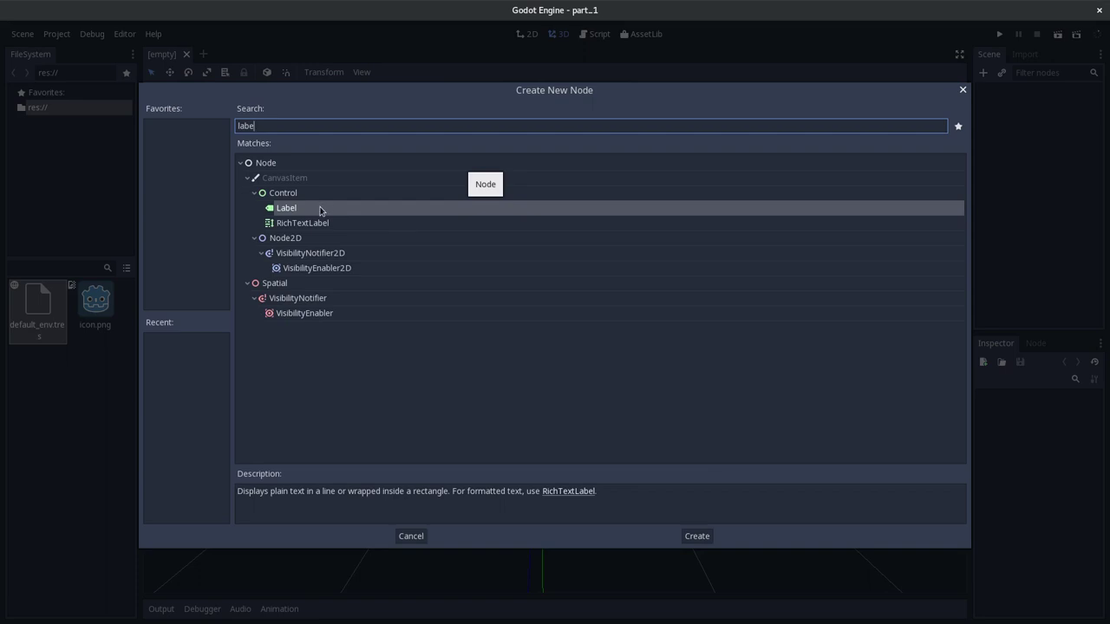
{"action": "double_click", "coordinate": [320, 210]}
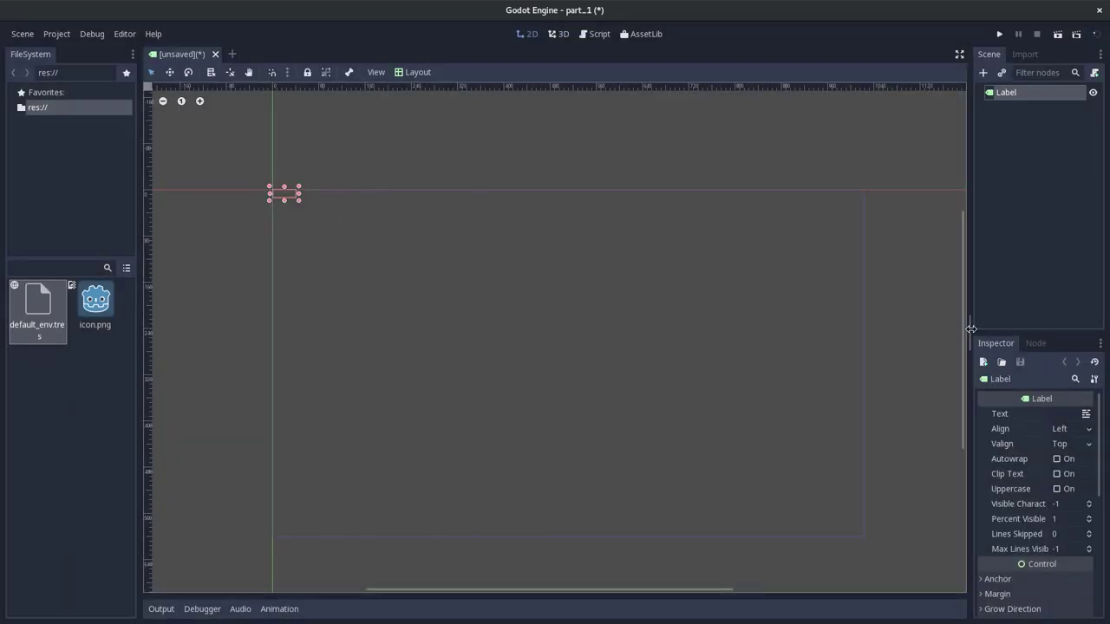
- Widen the right-hand dock and enlarge the Inspector area showing the Label's properties
{"action": "left_click_drag", "start_coordinate": [971, 329], "coordinate": [890, 329]}
{"action": "left_click_drag", "start_coordinate": [973, 335], "coordinate": [972, 287]}
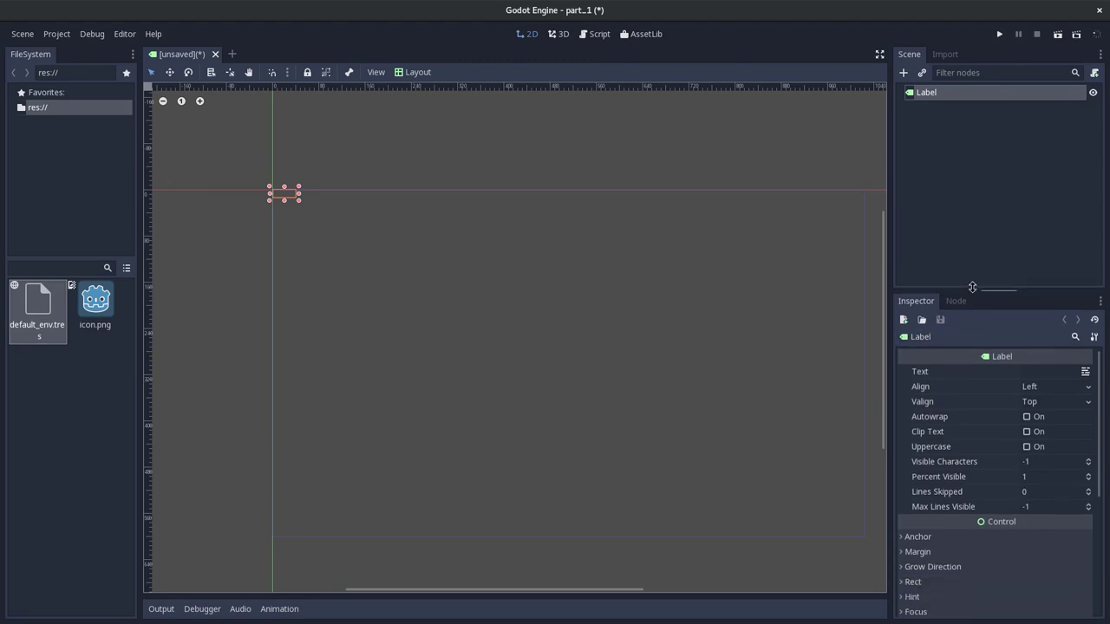
{"action": "left_click", "coordinate": [957, 301]}
{"action": "left_click", "coordinate": [924, 301]}
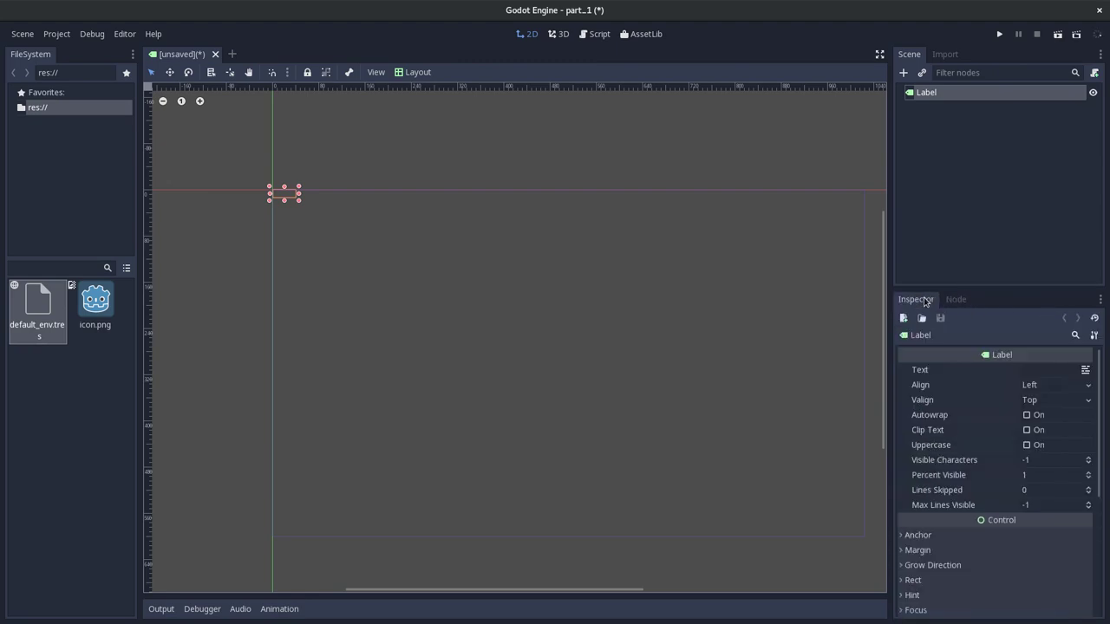
- Scroll down the docs page to find the instruction for setting the Label's text
{"action": "key", "text": "alt+Tab"}
{"action": "scroll", "coordinate": [391, 351], "scroll_direction": "down", "scroll_amount": 3}
{"action": "scroll", "coordinate": [392, 356], "scroll_direction": "down", "scroll_amount": 3}
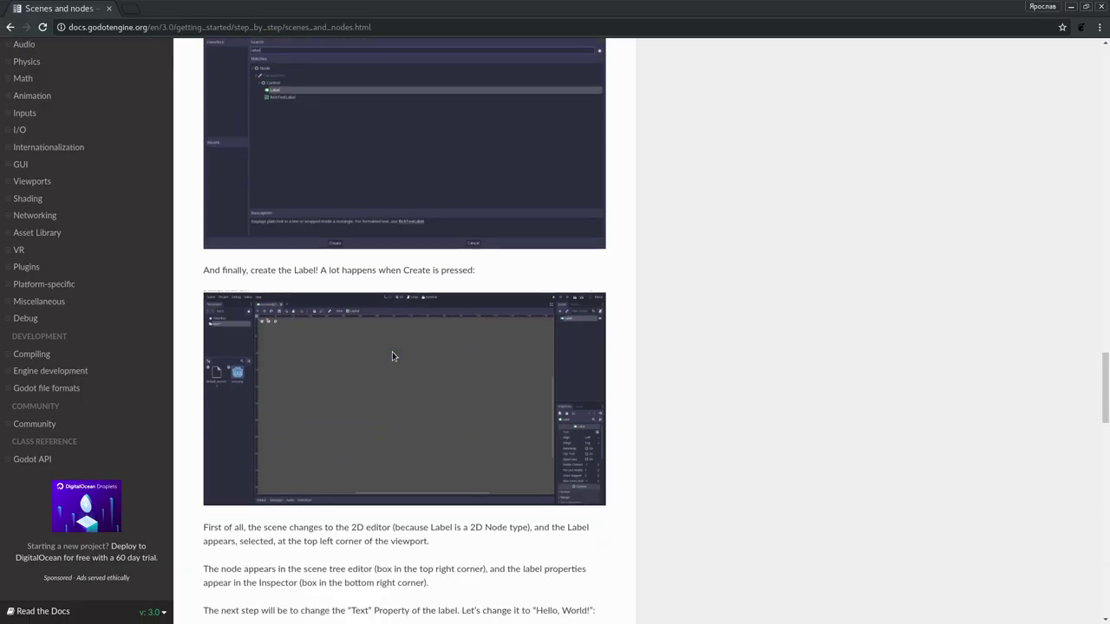
{"action": "scroll", "coordinate": [392, 356], "scroll_direction": "down", "scroll_amount": 2}
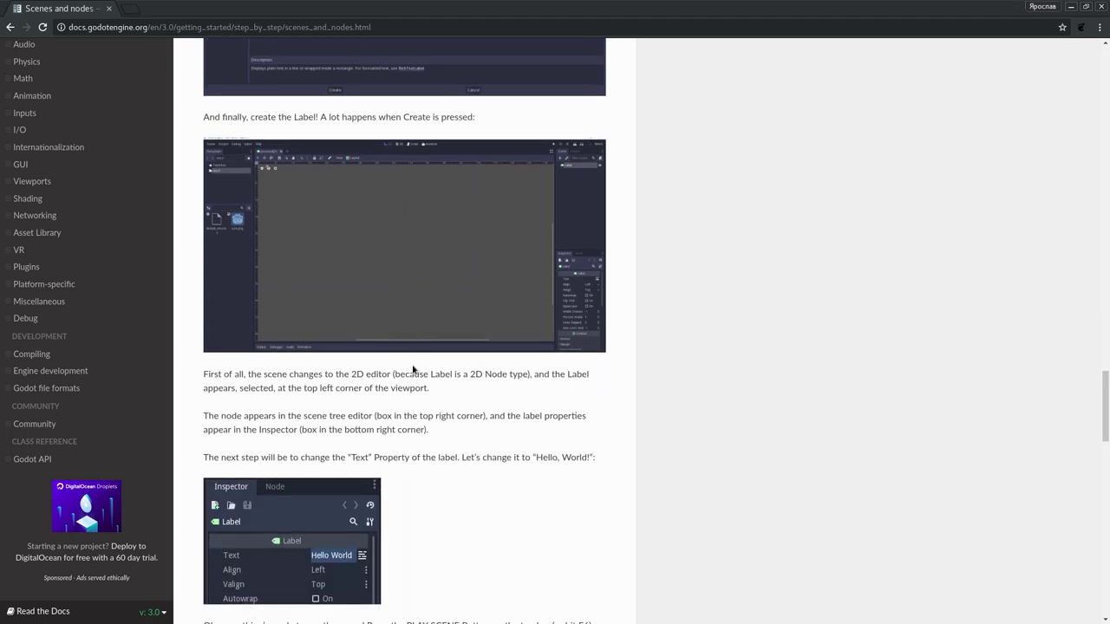
{"action": "scroll", "coordinate": [526, 386], "scroll_direction": "down", "scroll_amount": 1}
{"action": "scroll", "coordinate": [524, 390], "scroll_direction": "down", "scroll_amount": 1}
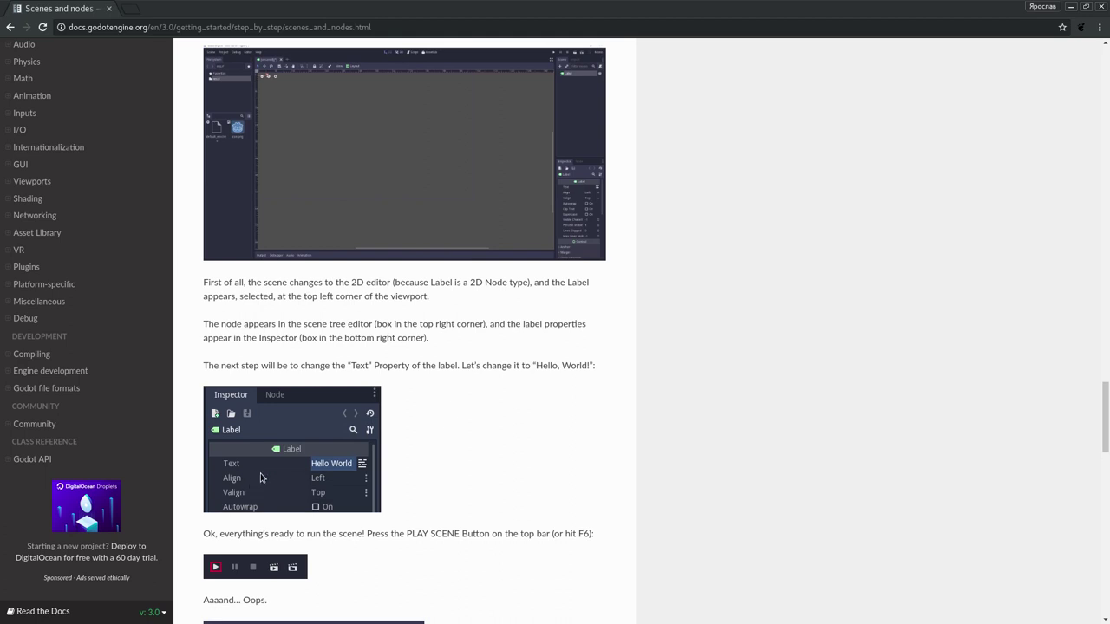
{"action": "scroll", "coordinate": [273, 465], "scroll_direction": "down", "scroll_amount": 1}
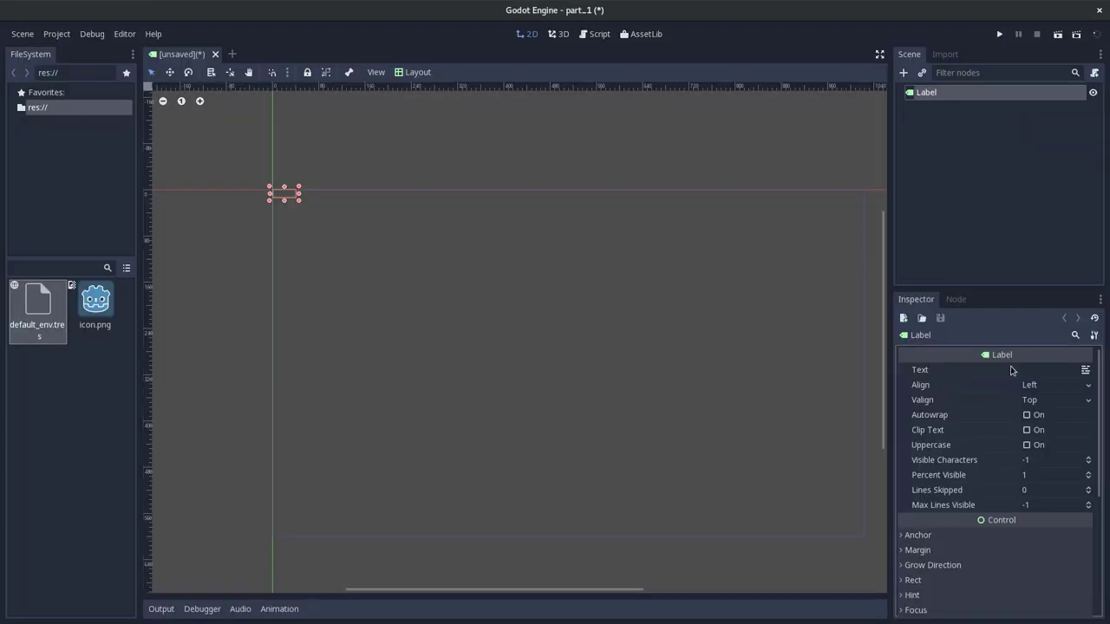
- Set the Label's Text property to 'Hello world!' in the Inspector
{"action": "left_click", "coordinate": [1026, 371]}
{"action": "type", "text": "Hello world!"}
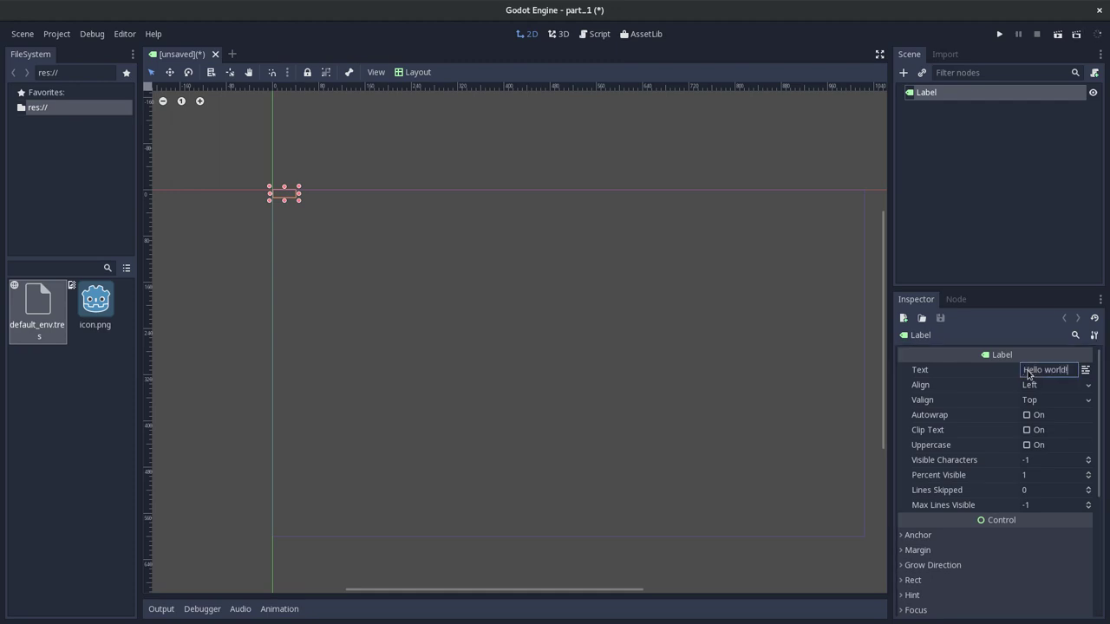
{"action": "key", "text": "Return"}
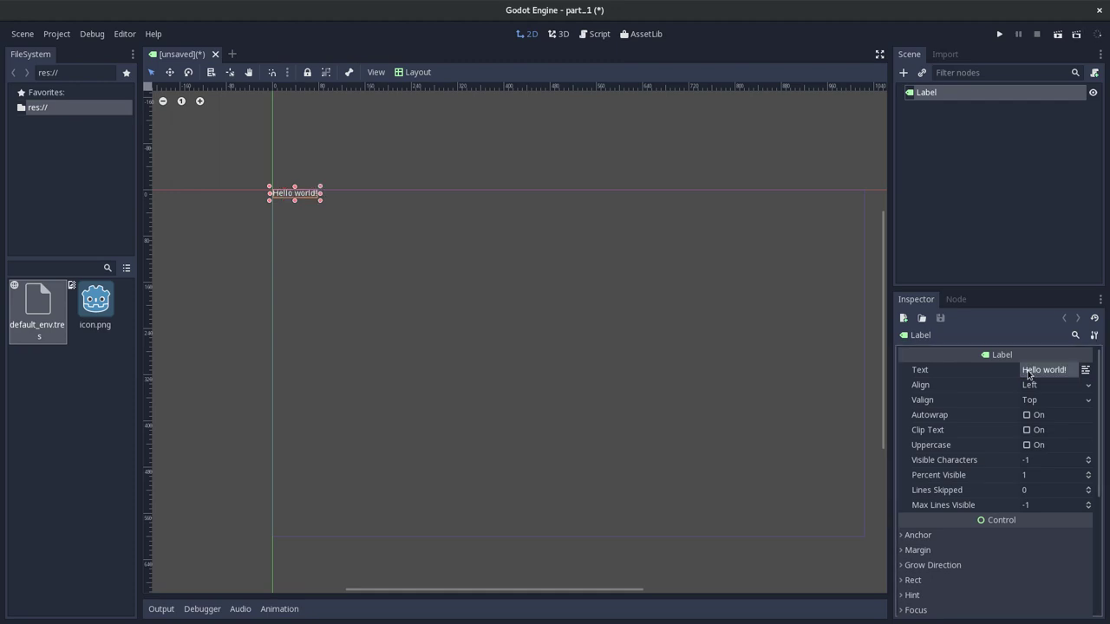
{"action": "scroll", "coordinate": [404, 345], "scroll_direction": "down", "scroll_amount": 5}
{"action": "scroll", "coordinate": [404, 345], "scroll_direction": "down", "scroll_amount": 1}
{"action": "scroll", "coordinate": [403, 345], "scroll_direction": "down", "scroll_amount": 1}
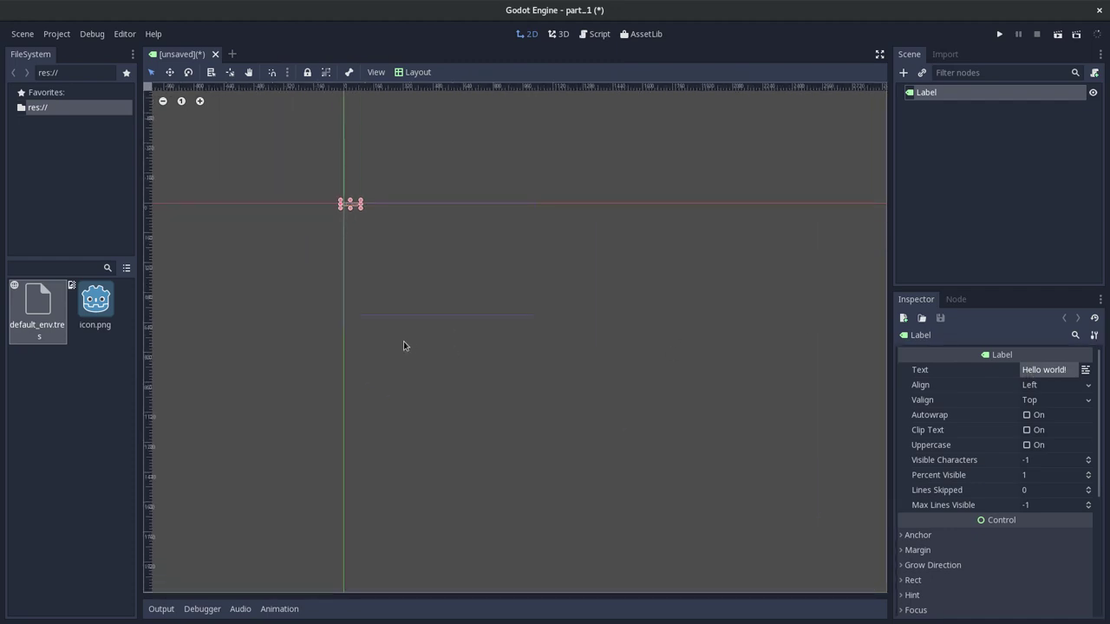
{"action": "scroll", "coordinate": [403, 345], "scroll_direction": "down", "scroll_amount": 1}
{"action": "scroll", "coordinate": [403, 346], "scroll_direction": "up", "scroll_amount": 2}
{"action": "scroll", "coordinate": [403, 345], "scroll_direction": "up", "scroll_amount": 2}
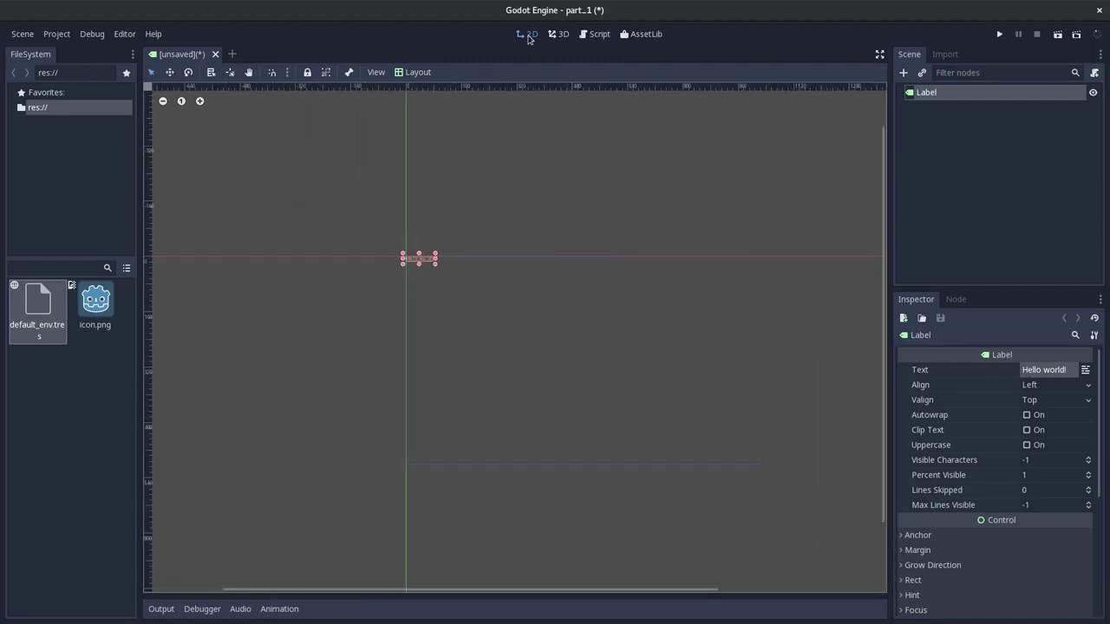
- Read the docs' instruction about running the scene with the Play button, then return to Godot
{"action": "key", "text": "alt+Tab"}
{"action": "scroll", "coordinate": [411, 347], "scroll_direction": "down", "scroll_amount": 2}
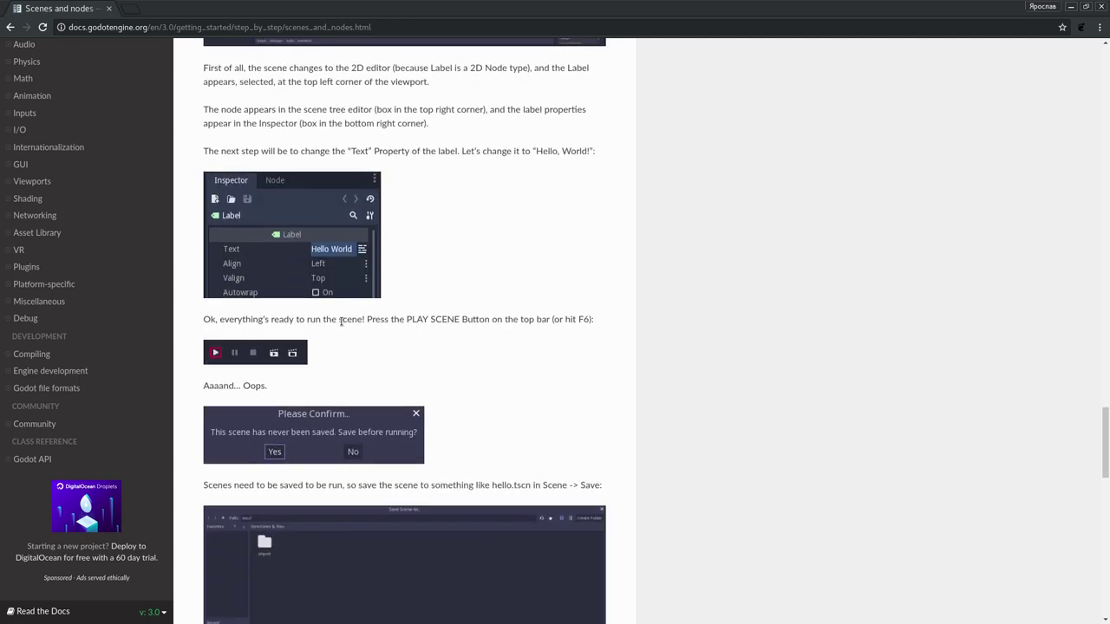
{"action": "left_click_drag", "start_coordinate": [251, 323], "coordinate": [381, 319]}
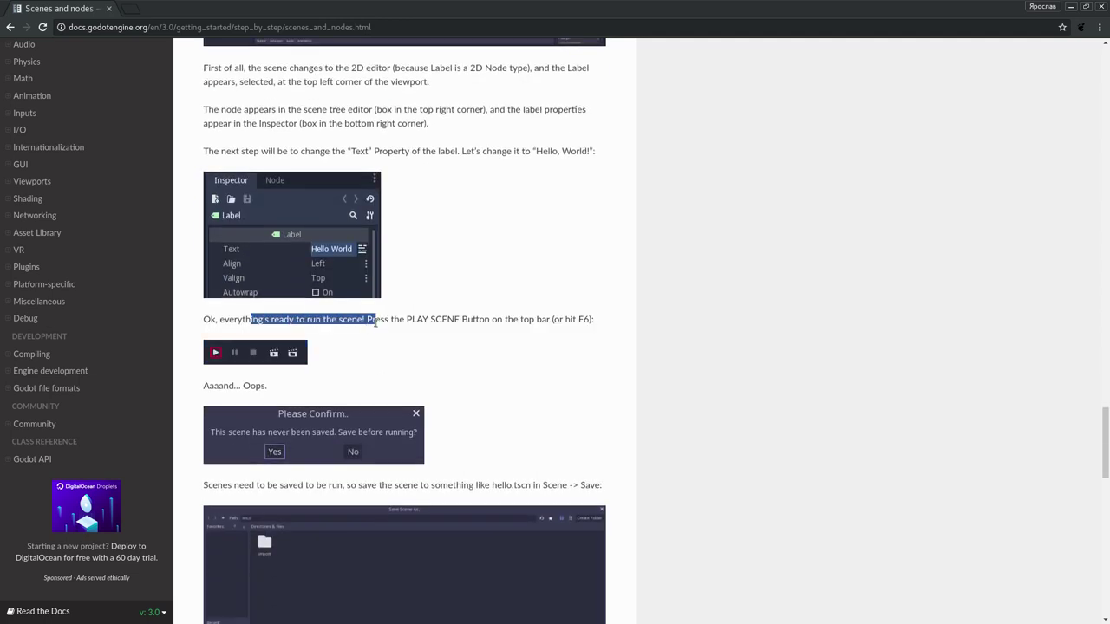
{"action": "left_click", "coordinate": [397, 322]}
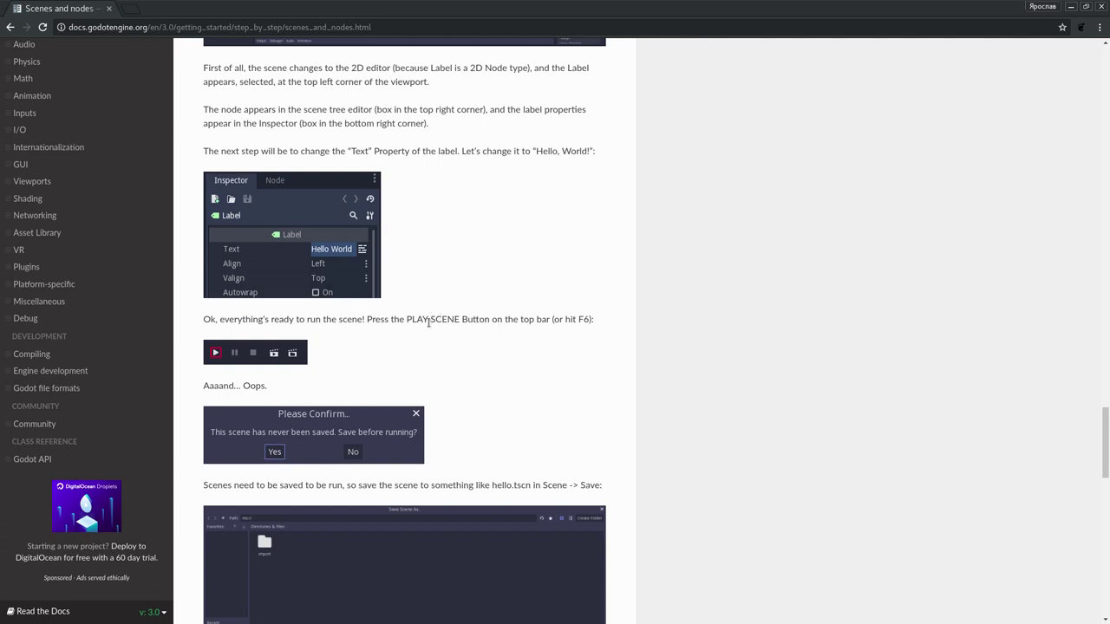
{"action": "double_click", "coordinate": [423, 319]}
{"action": "double_click", "coordinate": [474, 320]}
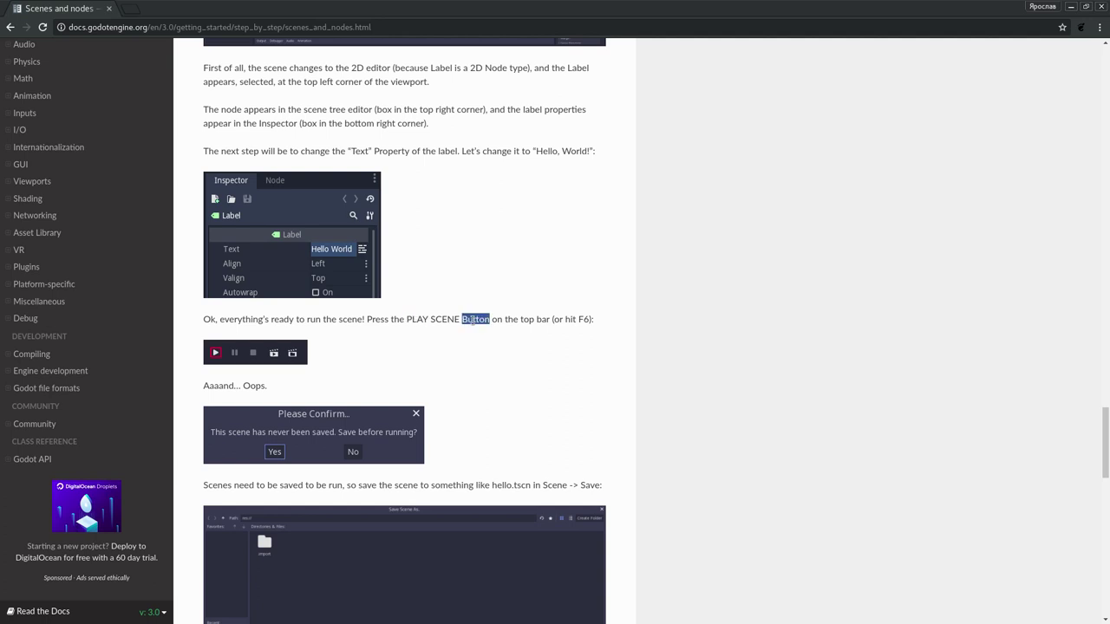
{"action": "left_click", "coordinate": [550, 329]}
{"action": "left_click_drag", "start_coordinate": [557, 317], "coordinate": [602, 320]}
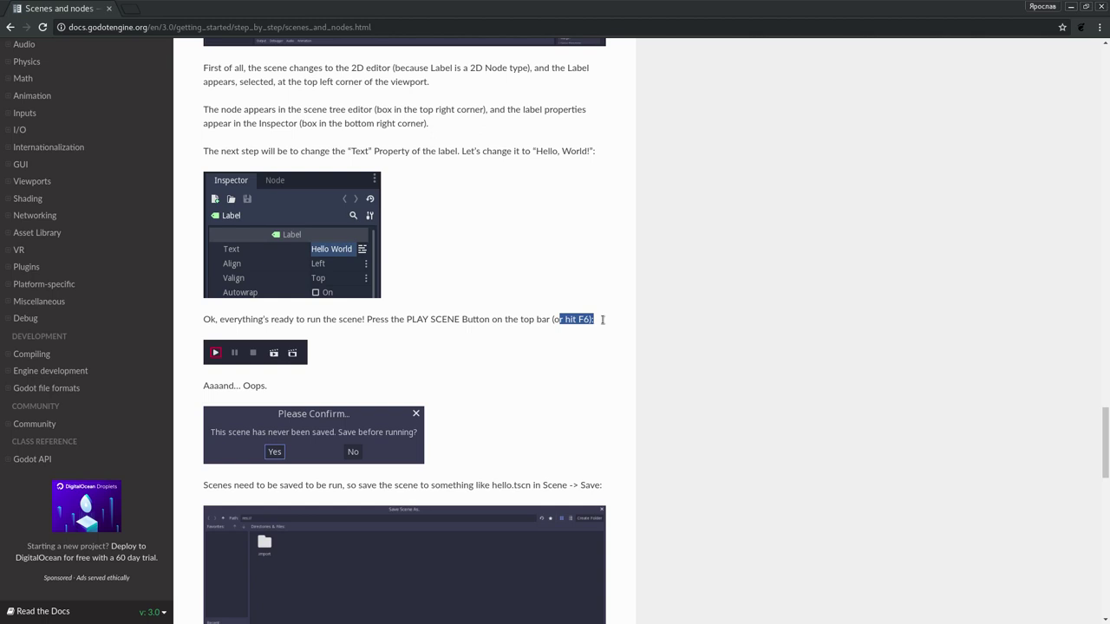
{"action": "key", "text": "alt+Tab"}
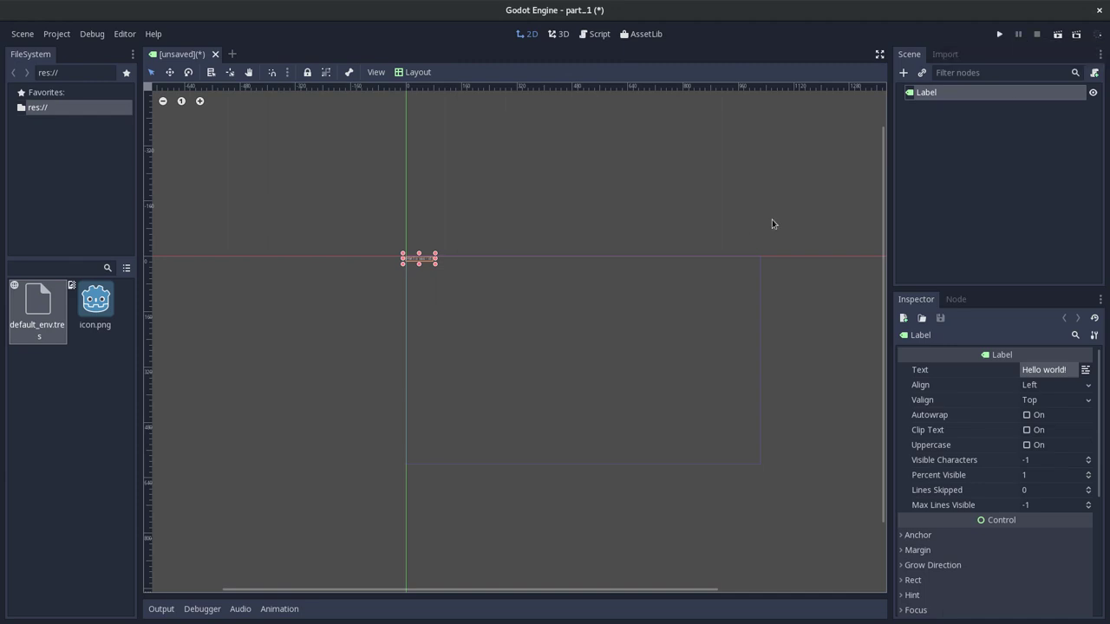
- Save the unsaved Hello world! label scene as Hello.tscn when prompted on running it
{"action": "key", "text": "ctrl+s"}
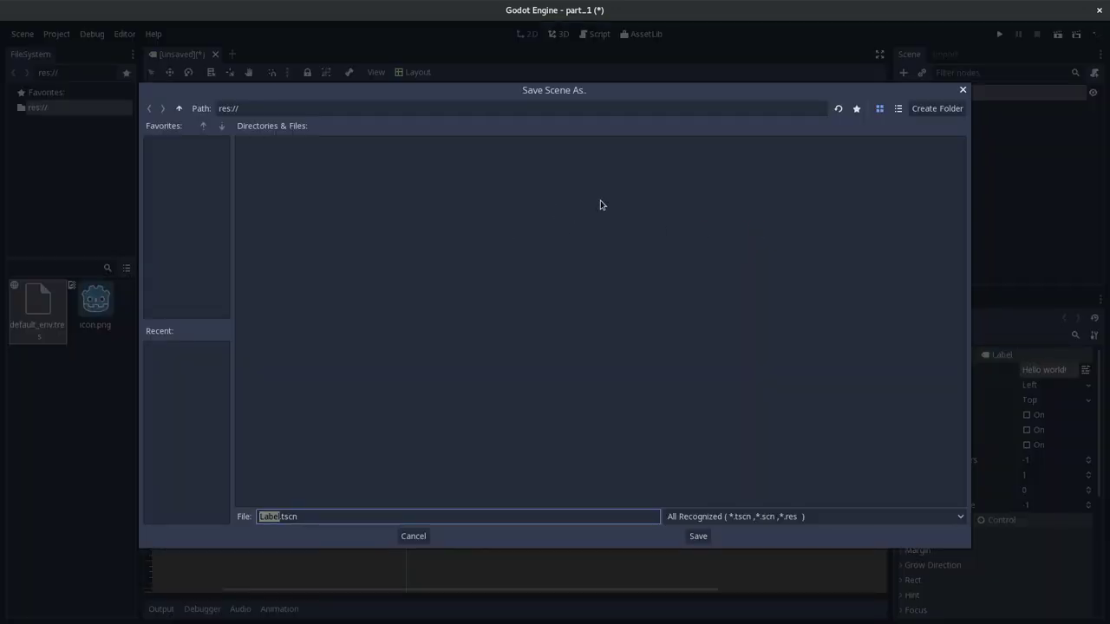
{"action": "key", "text": "Escape"}
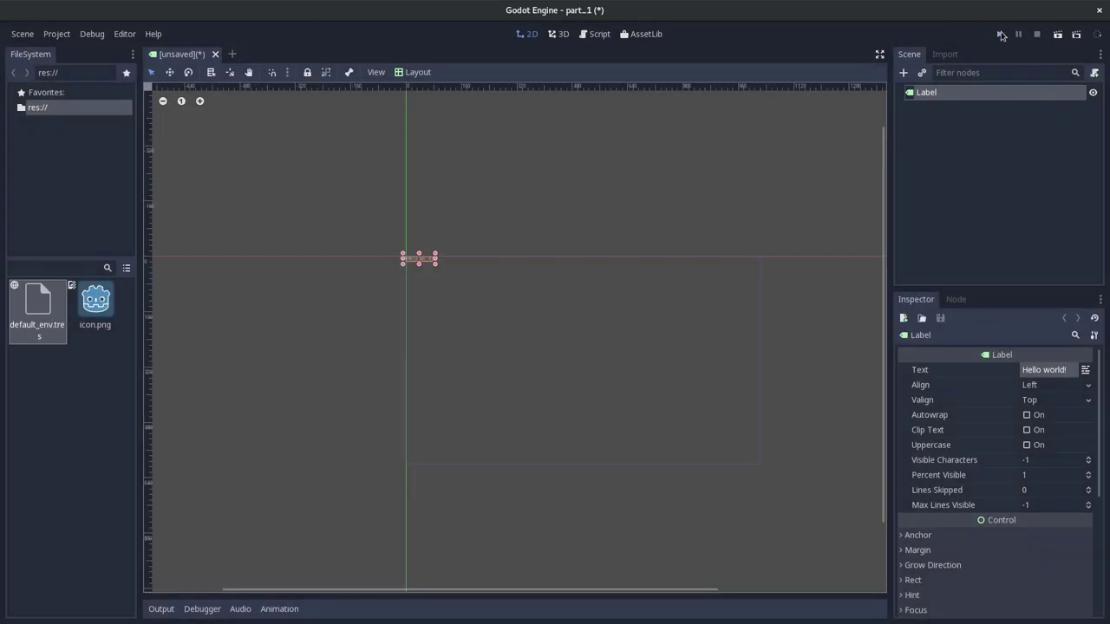
{"action": "left_click", "coordinate": [1001, 36]}
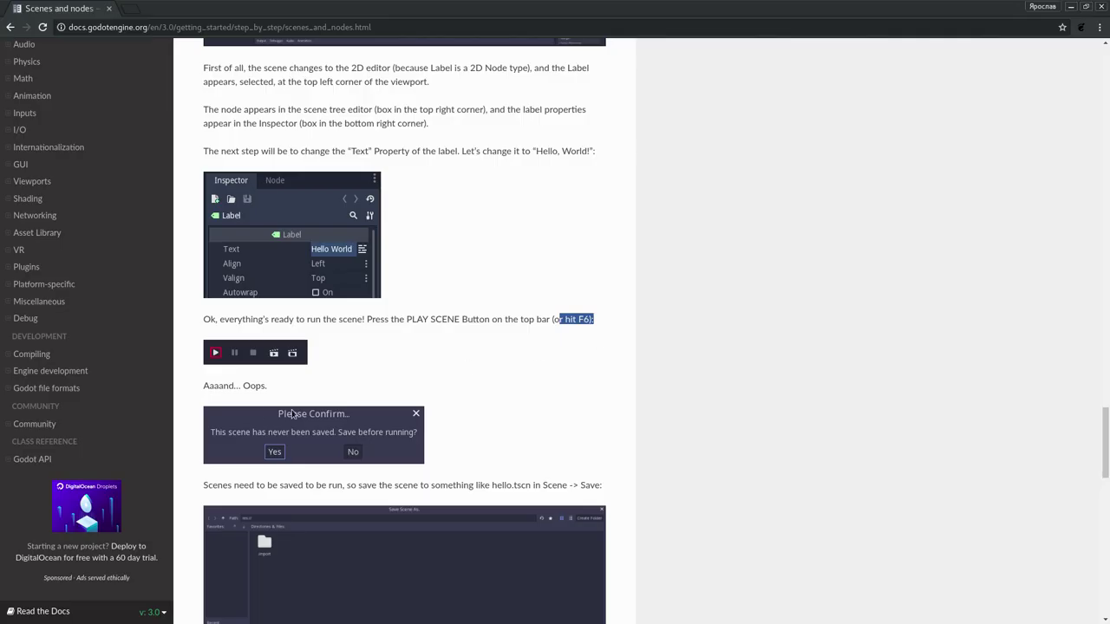
{"action": "scroll", "coordinate": [338, 357], "scroll_direction": "down", "scroll_amount": 2}
{"action": "scroll", "coordinate": [338, 356], "scroll_direction": "down", "scroll_amount": 3}
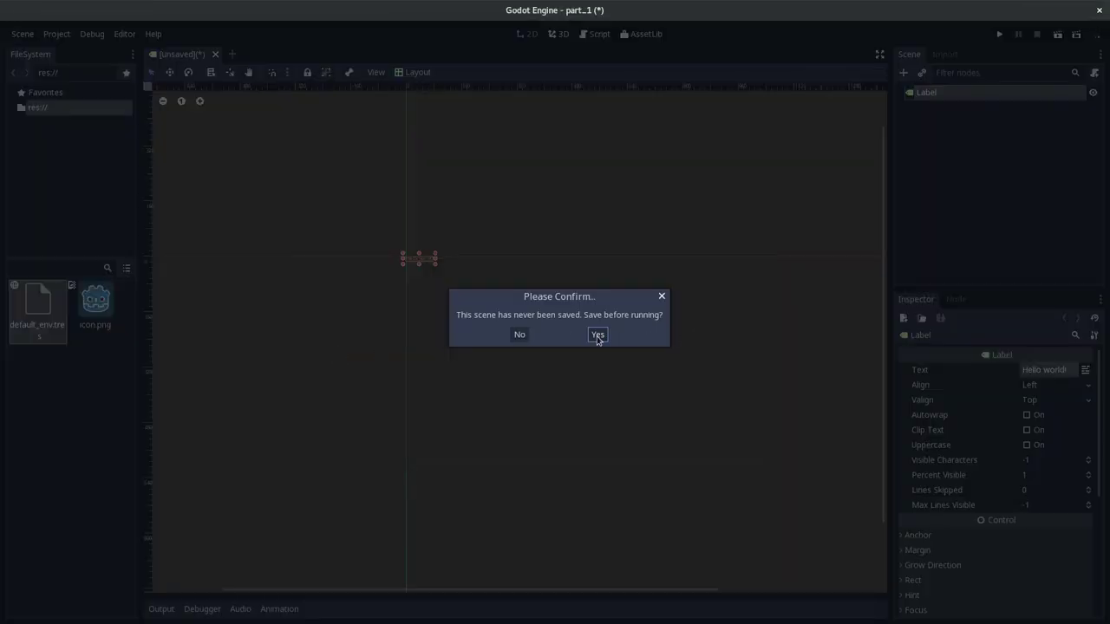
{"action": "left_click", "coordinate": [598, 337]}
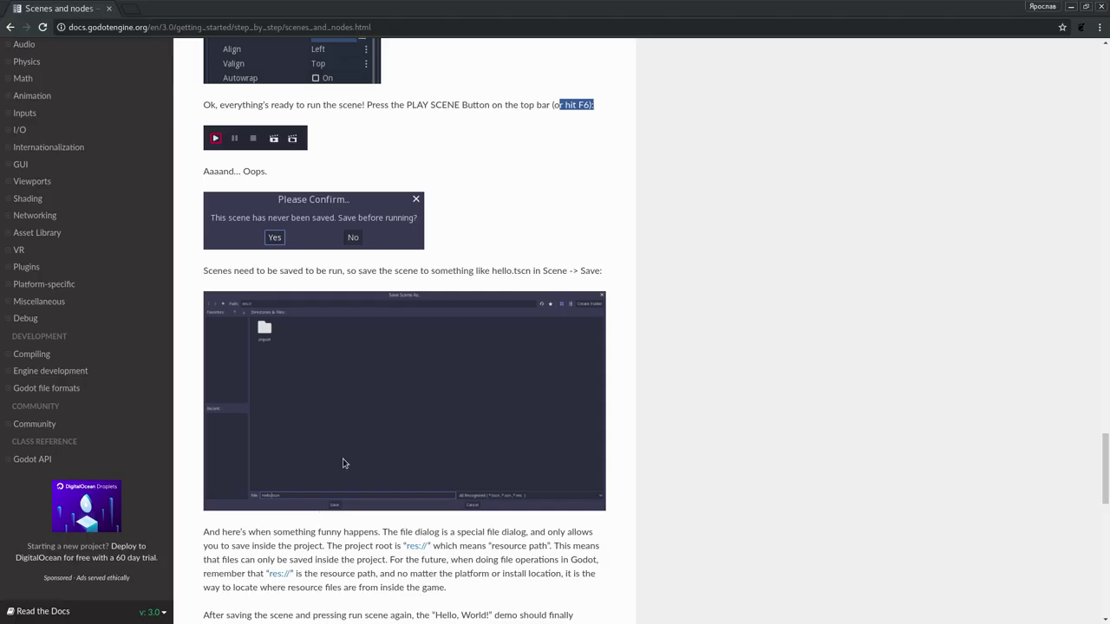
{"action": "scroll", "coordinate": [365, 395], "scroll_direction": "down", "scroll_amount": 3}
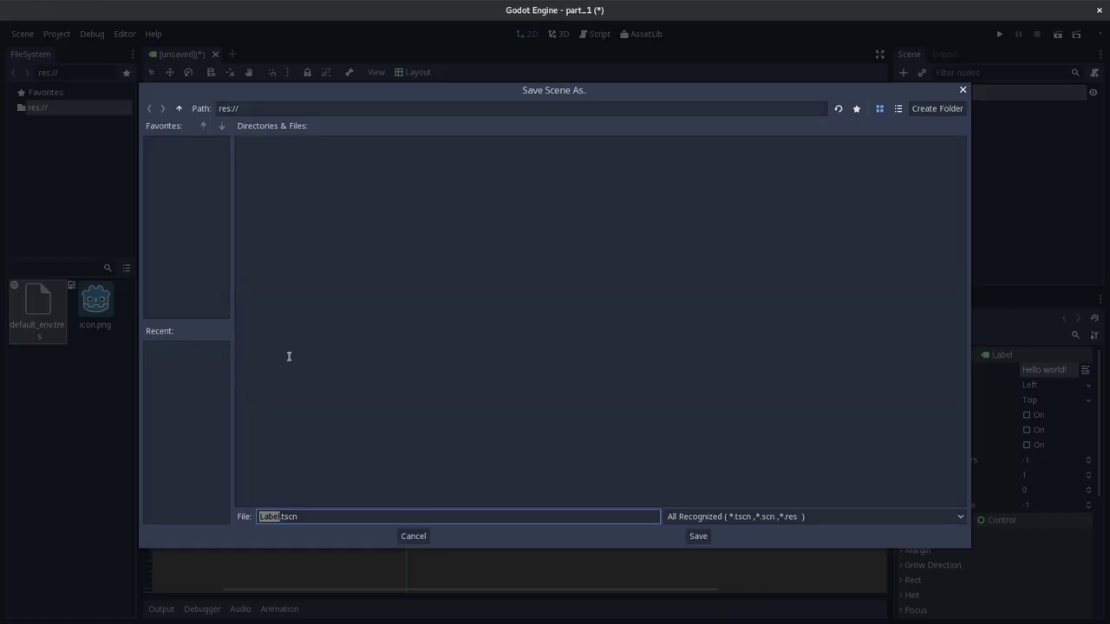
{"action": "type", "text": "H"}
{"action": "type", "text": "ello"}
{"action": "left_click", "coordinate": [703, 540]}
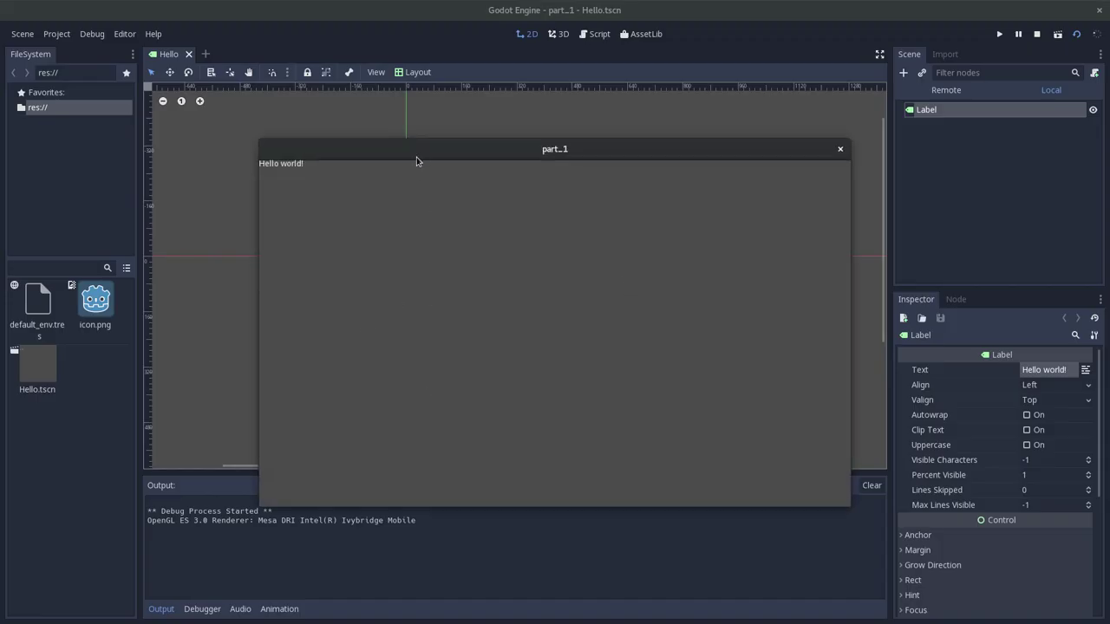
- Close the running Hello world! game window and skim further down the Godot docs
{"action": "left_click_drag", "start_coordinate": [417, 157], "coordinate": [374, 137]}
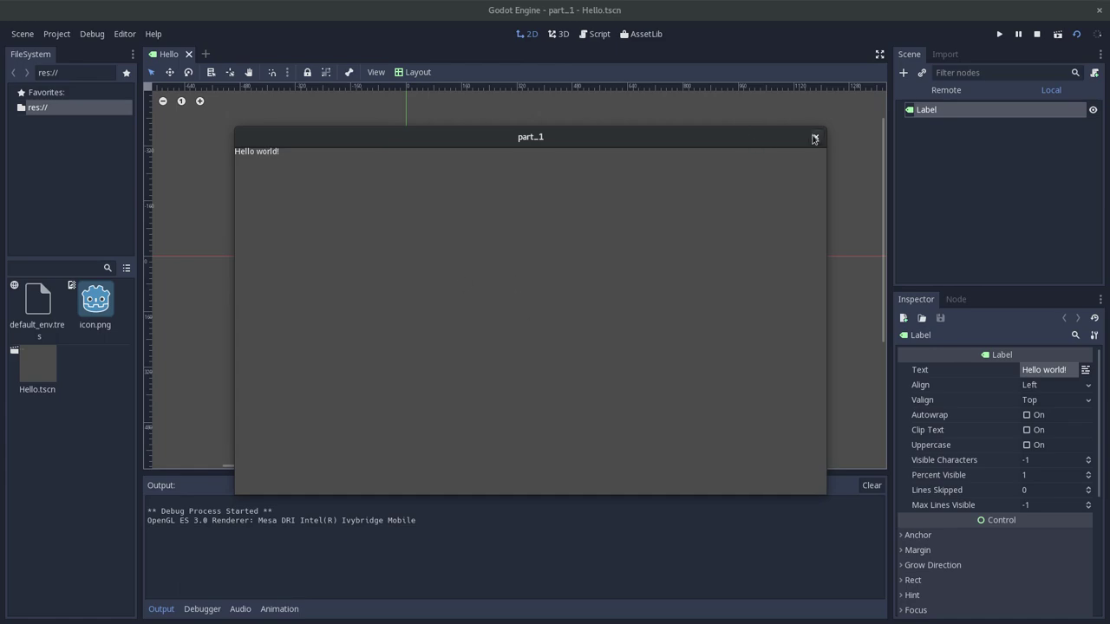
{"action": "left_click", "coordinate": [815, 138]}
{"action": "key", "text": "alt+Tab"}
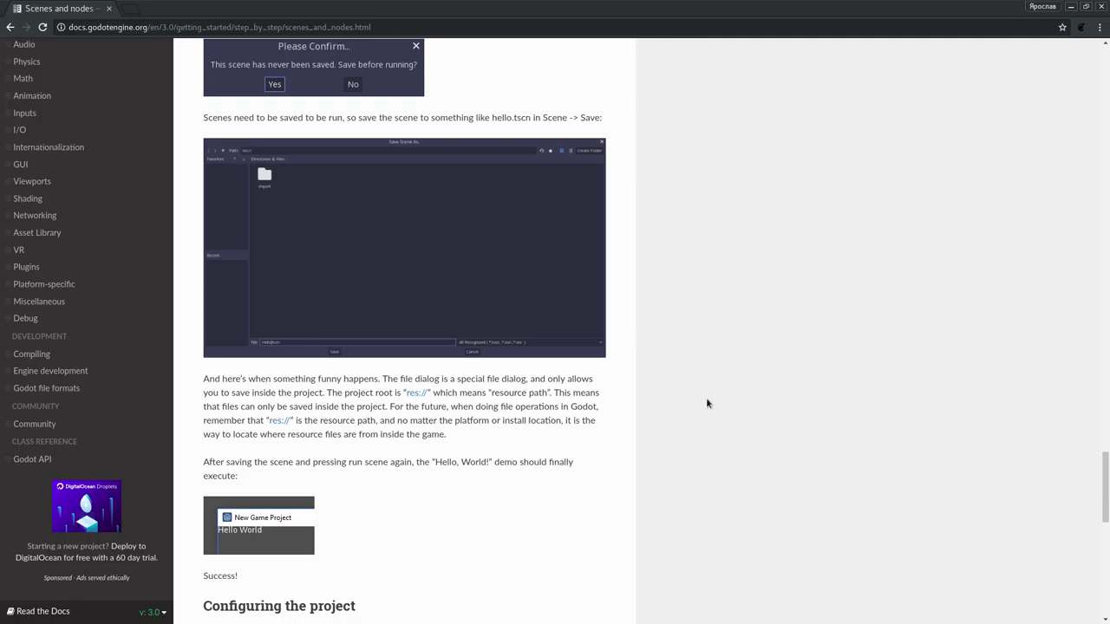
{"action": "scroll", "coordinate": [416, 406], "scroll_direction": "down", "scroll_amount": 1}
{"action": "scroll", "coordinate": [415, 406], "scroll_direction": "down", "scroll_amount": 1}
{"action": "scroll", "coordinate": [414, 408], "scroll_direction": "down", "scroll_amount": 2}
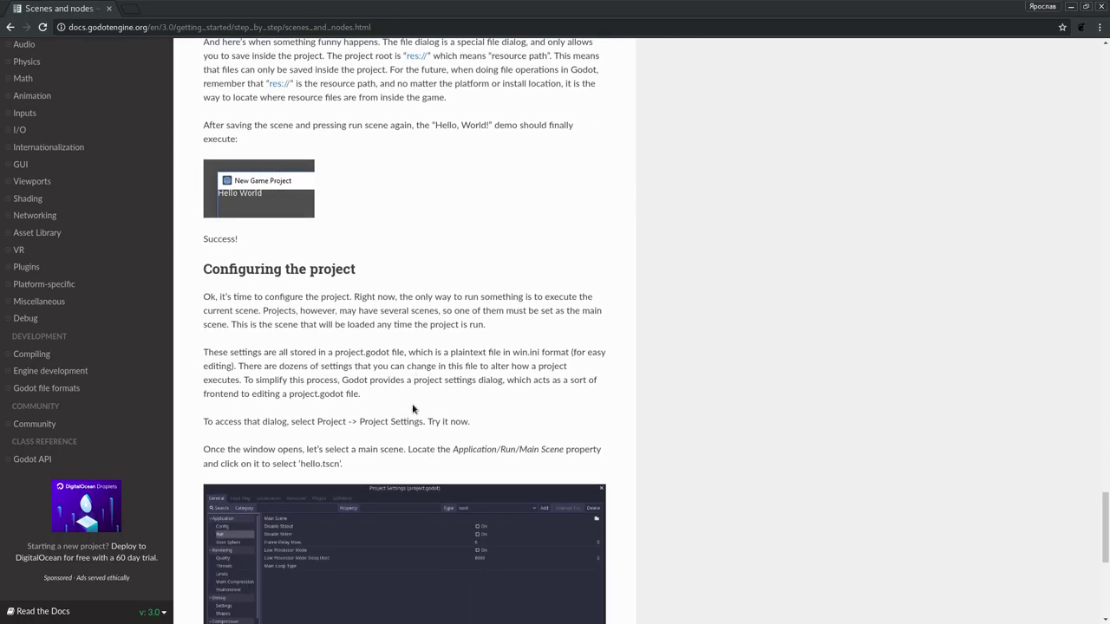
{"action": "scroll", "coordinate": [413, 408], "scroll_direction": "down", "scroll_amount": 1}
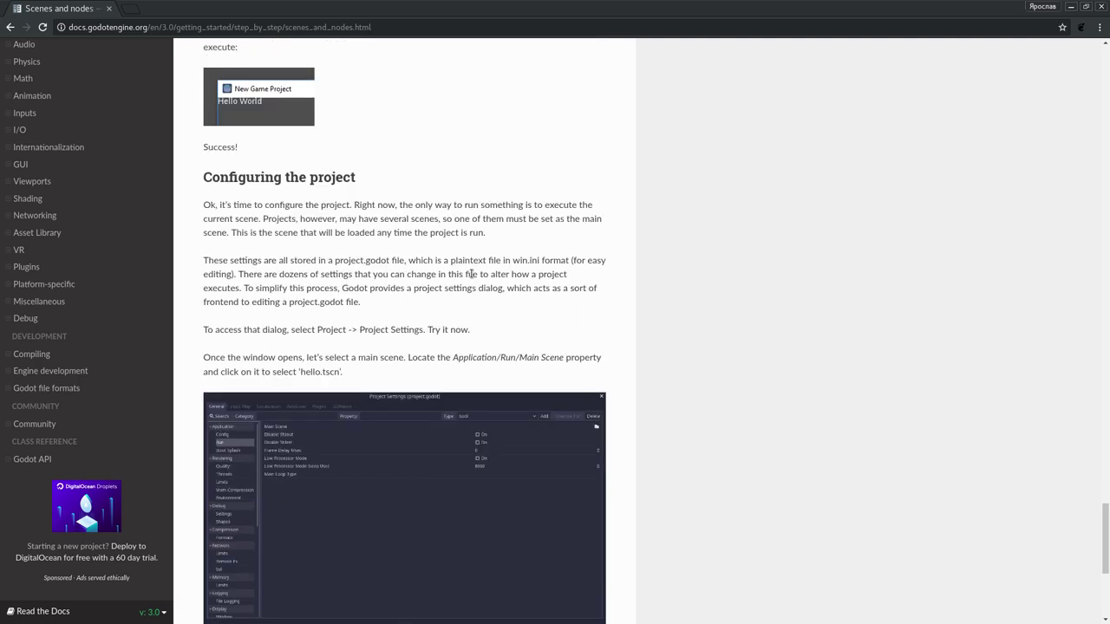
{"action": "key", "text": "alt+Tab"}
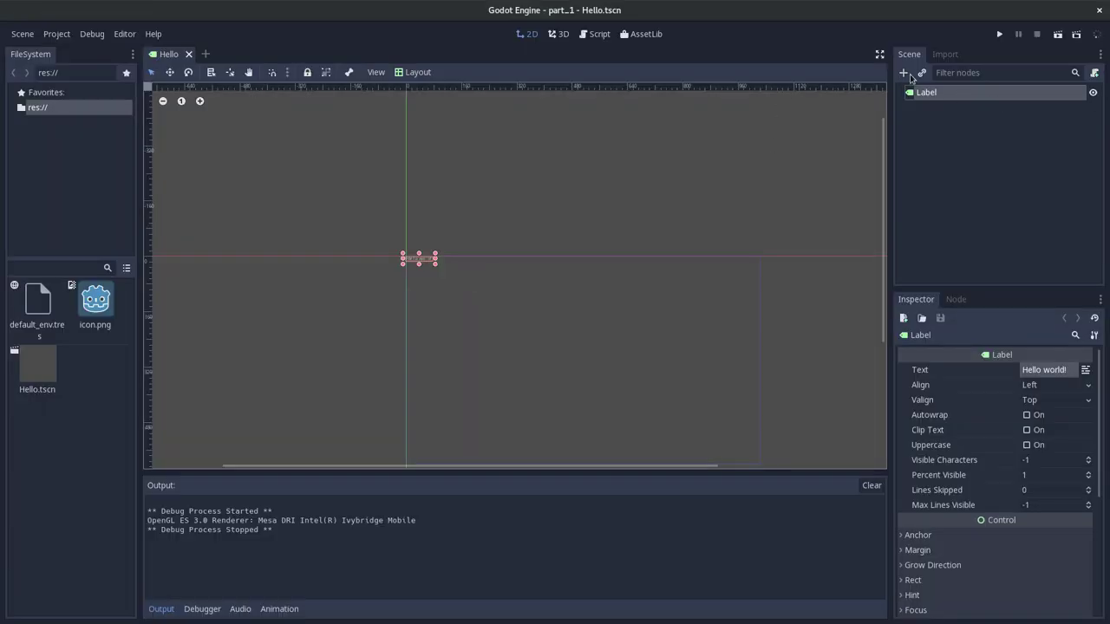
- Cancel a new-node attempt and find the Project menu reference in the docs
{"action": "left_click", "coordinate": [909, 75]}
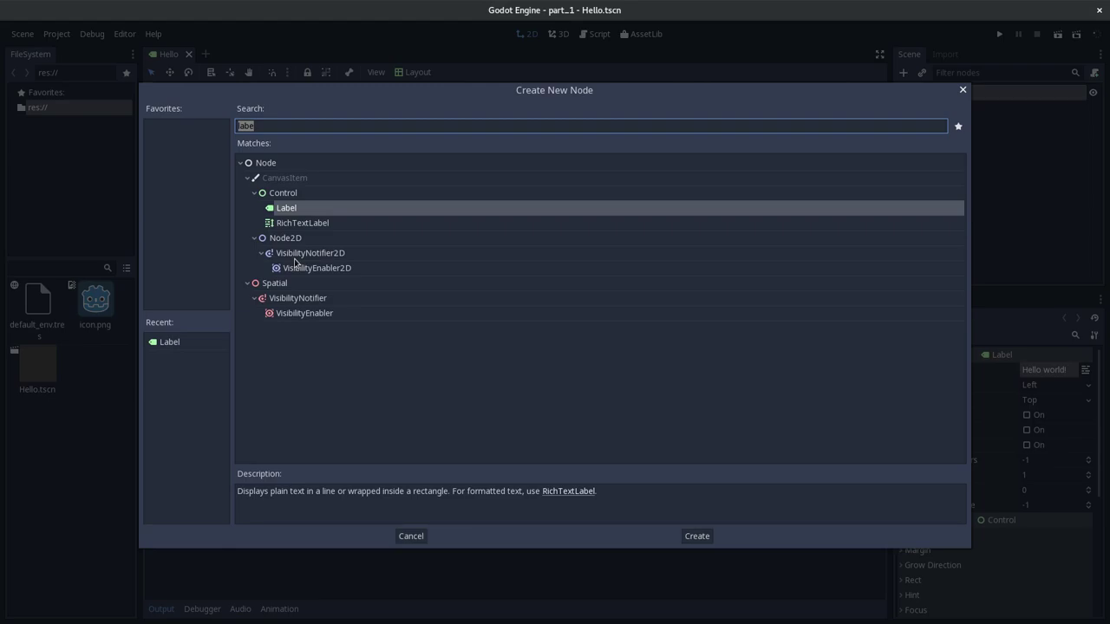
{"action": "key", "text": "Escape"}
{"action": "key", "text": "alt+Tab"}
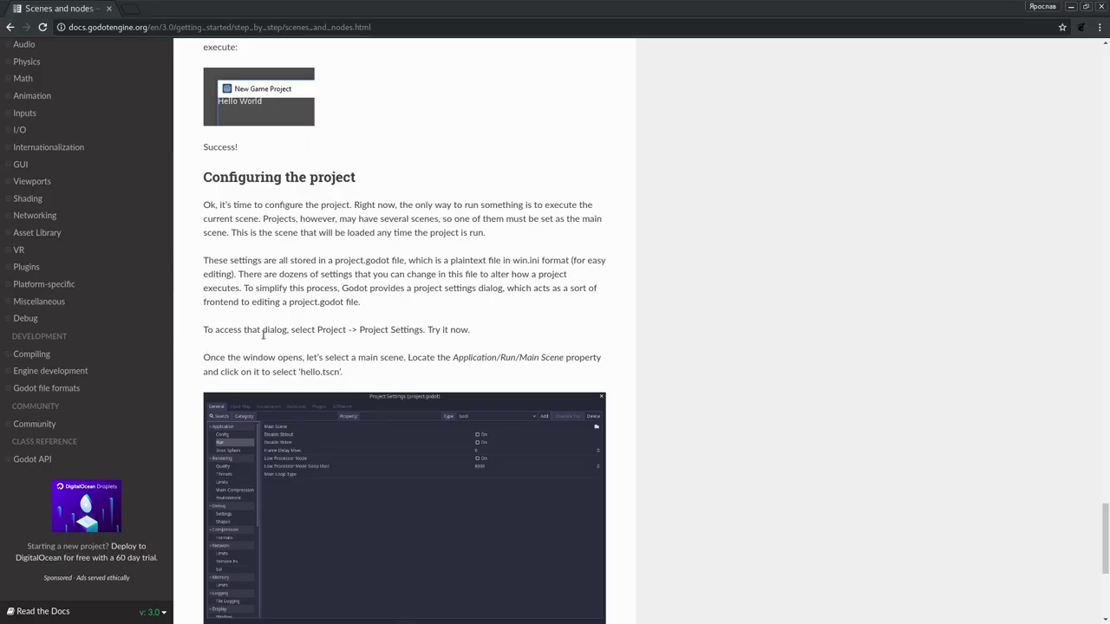
{"action": "scroll", "coordinate": [255, 217], "scroll_direction": "down", "scroll_amount": 1}
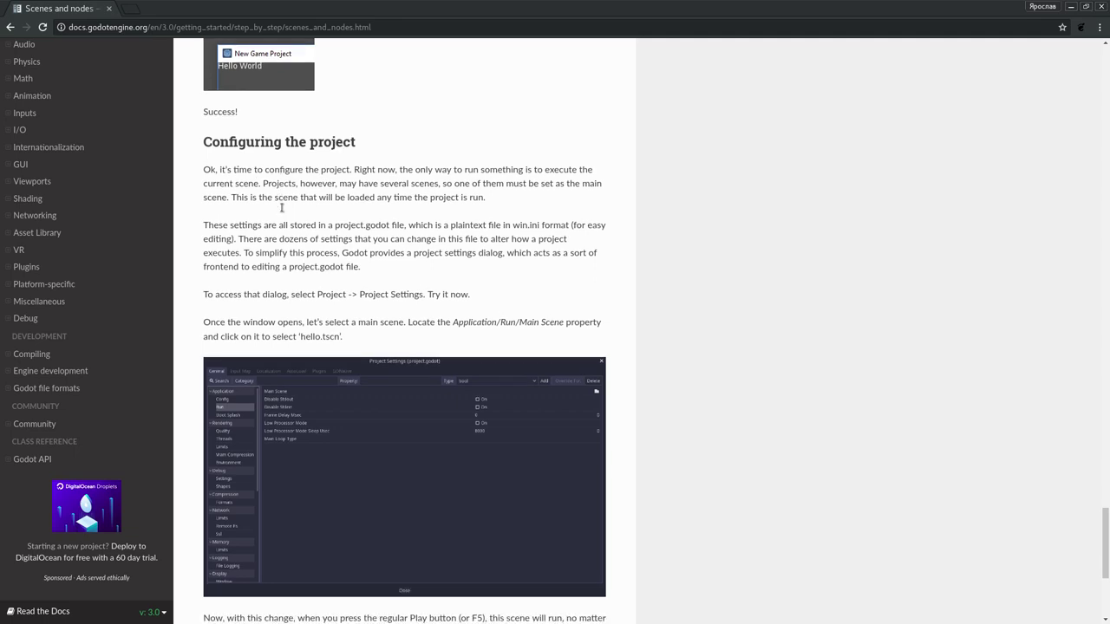
{"action": "key", "text": "alt+Tab"}
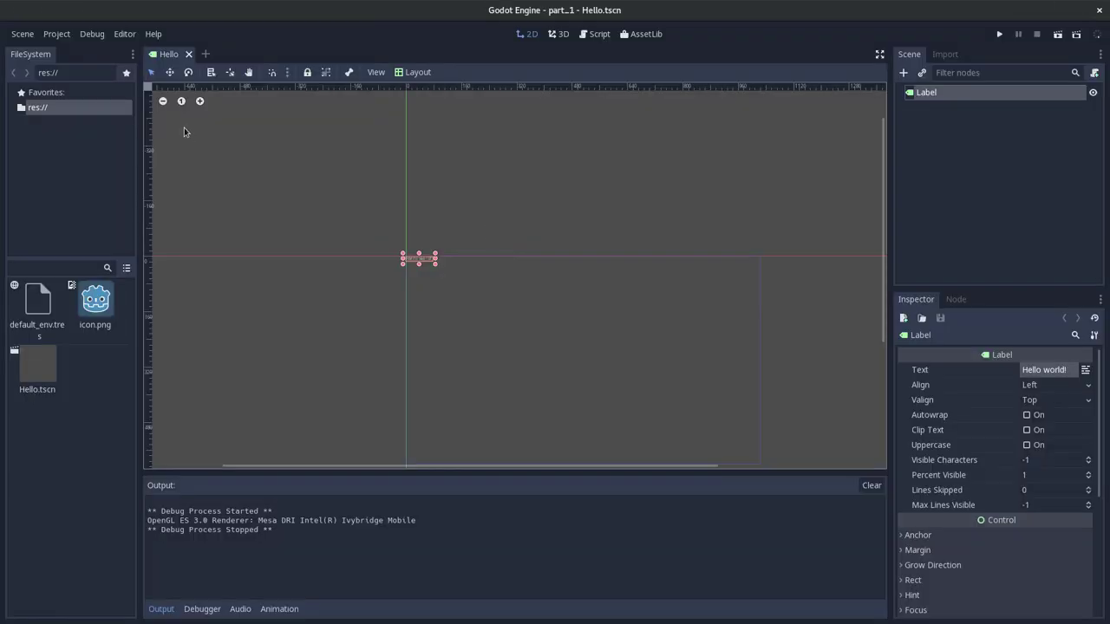
{"action": "key", "text": "alt+Tab"}
{"action": "double_click", "coordinate": [331, 269]}
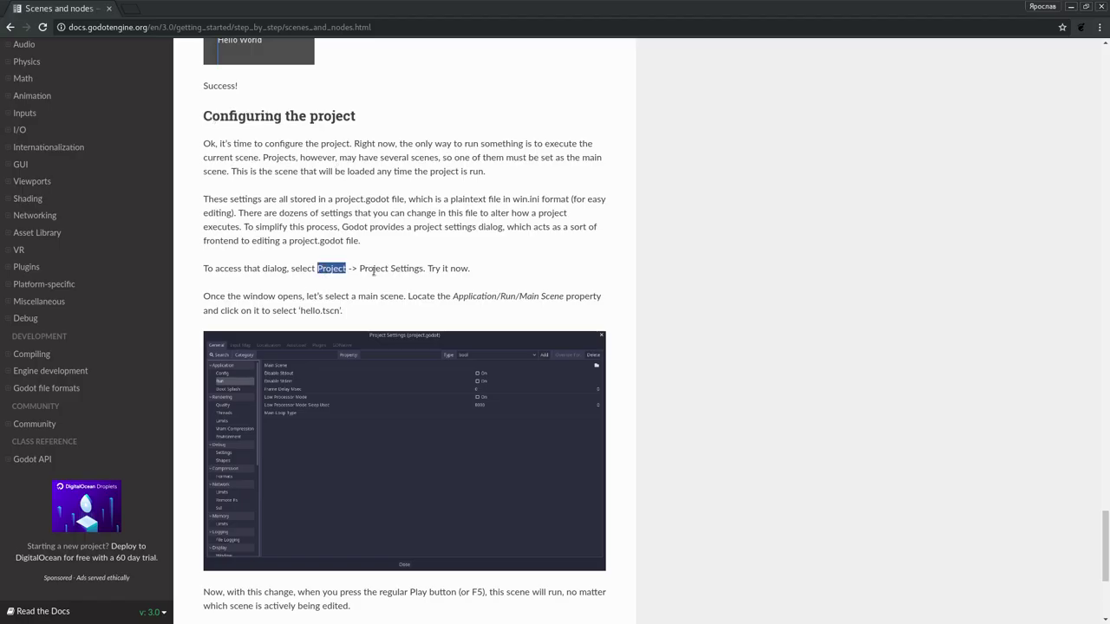
{"action": "key", "text": "alt+Tab"}
- Open Project Settings at Application > Run while checking the docs on choosing a main scene
{"action": "left_click", "coordinate": [48, 34]}
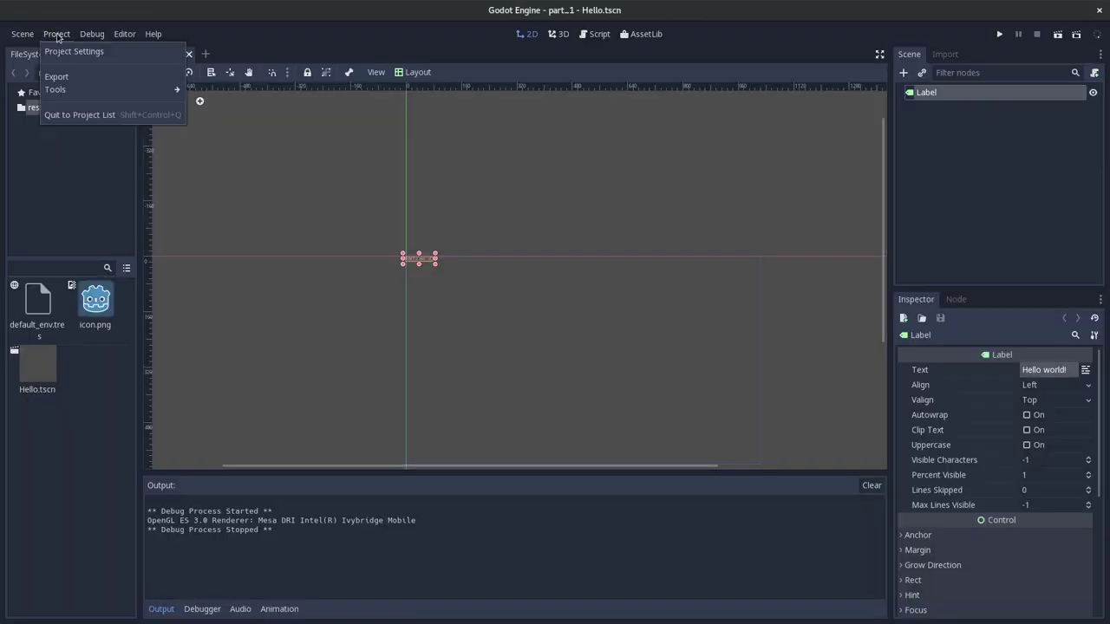
{"action": "left_click", "coordinate": [76, 48]}
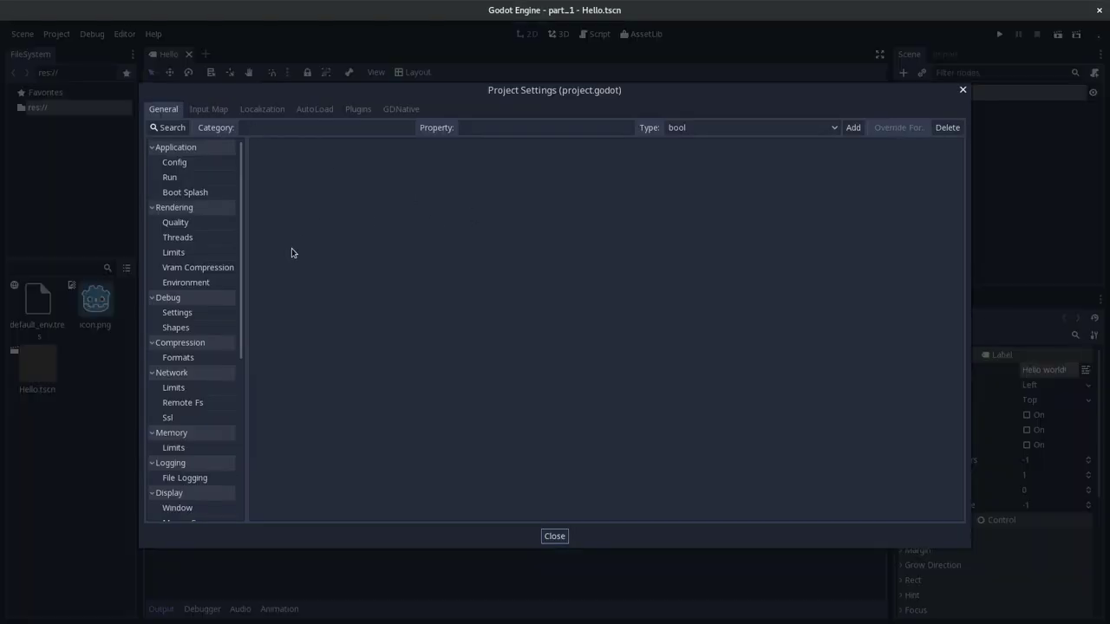
{"action": "scroll", "coordinate": [233, 322], "scroll_direction": "down", "scroll_amount": 3}
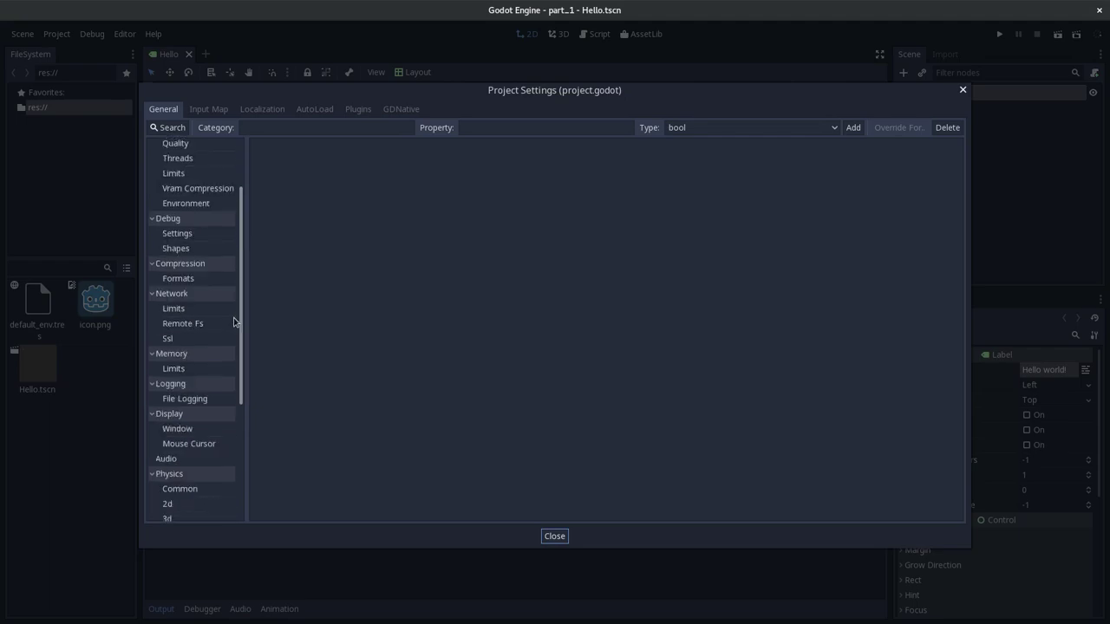
{"action": "scroll", "coordinate": [226, 399], "scroll_direction": "down", "scroll_amount": 5}
{"action": "scroll", "coordinate": [226, 382], "scroll_direction": "up", "scroll_amount": 8}
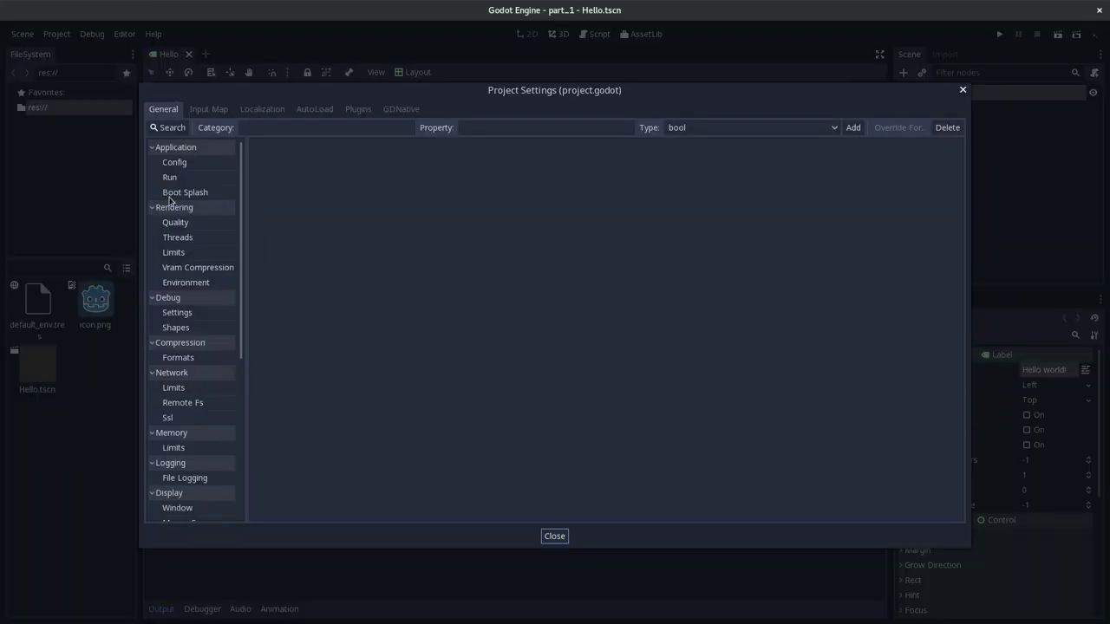
{"action": "left_click", "coordinate": [178, 180]}
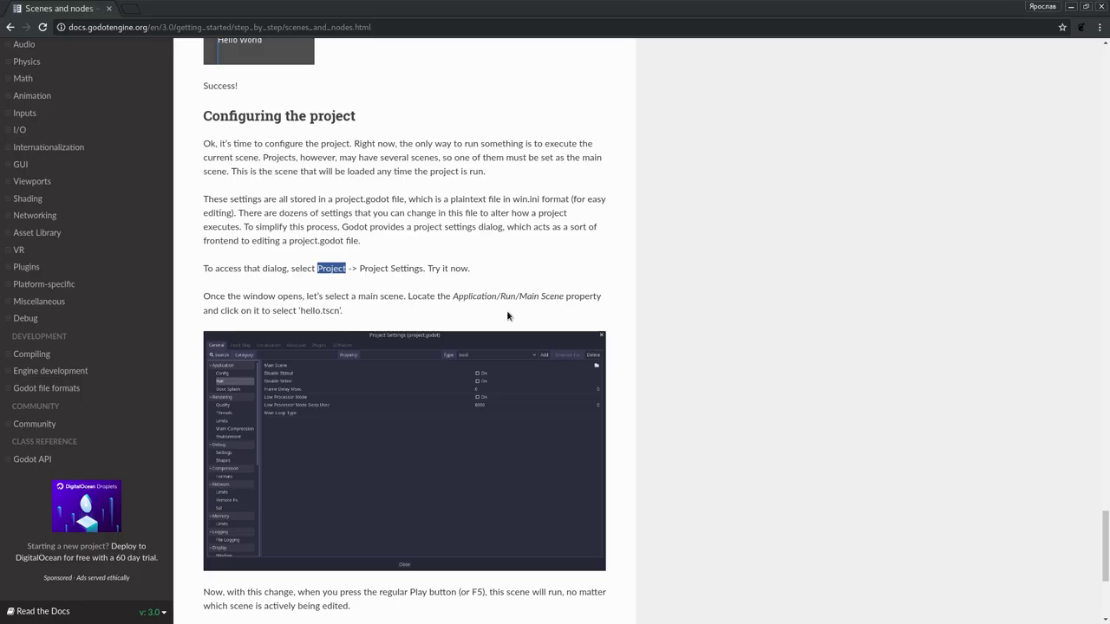
{"action": "scroll", "coordinate": [508, 316], "scroll_direction": "down", "scroll_amount": 1}
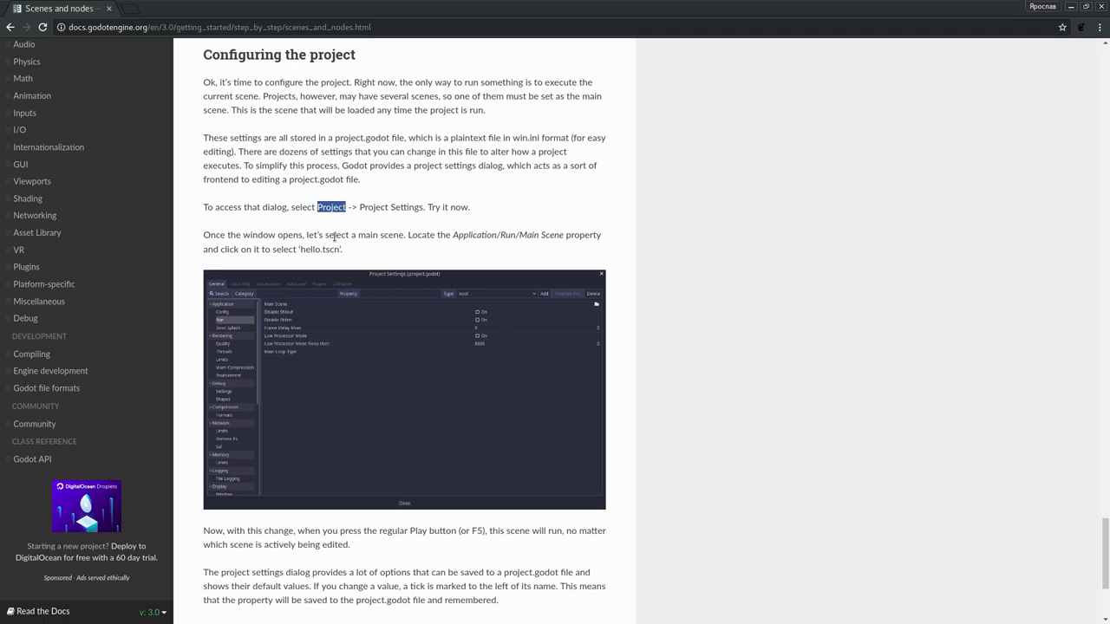
{"action": "left_click_drag", "start_coordinate": [309, 235], "coordinate": [393, 236]}
{"action": "key", "text": "alt+Tab"}
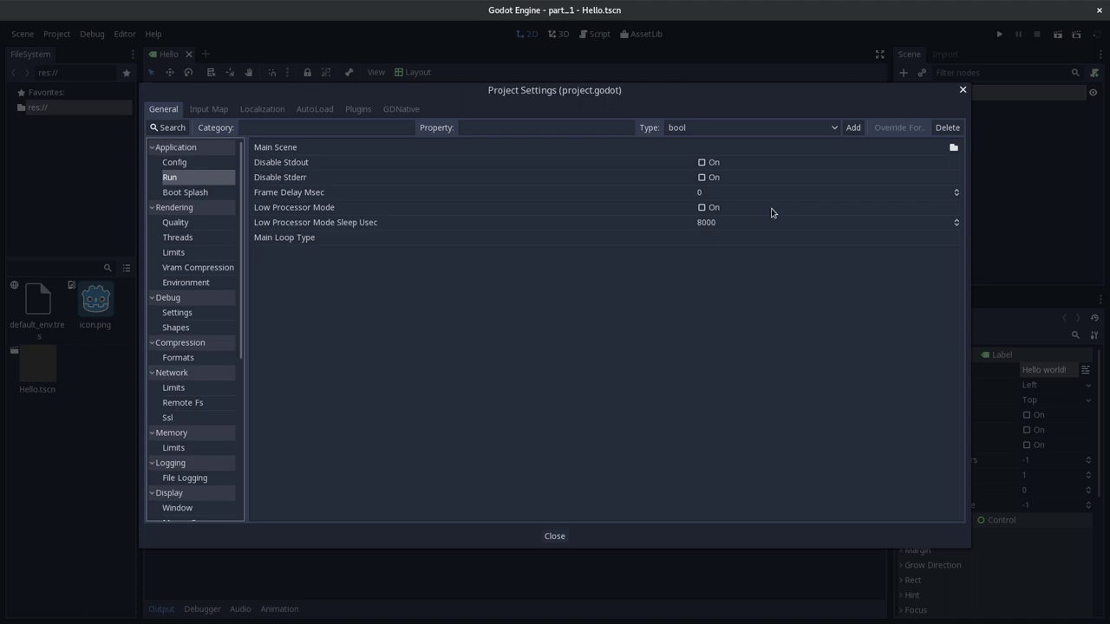
- Set the Main Scene setting to res://Hello.tscn by browsing to Hello.tscn
{"action": "left_click", "coordinate": [407, 240]}
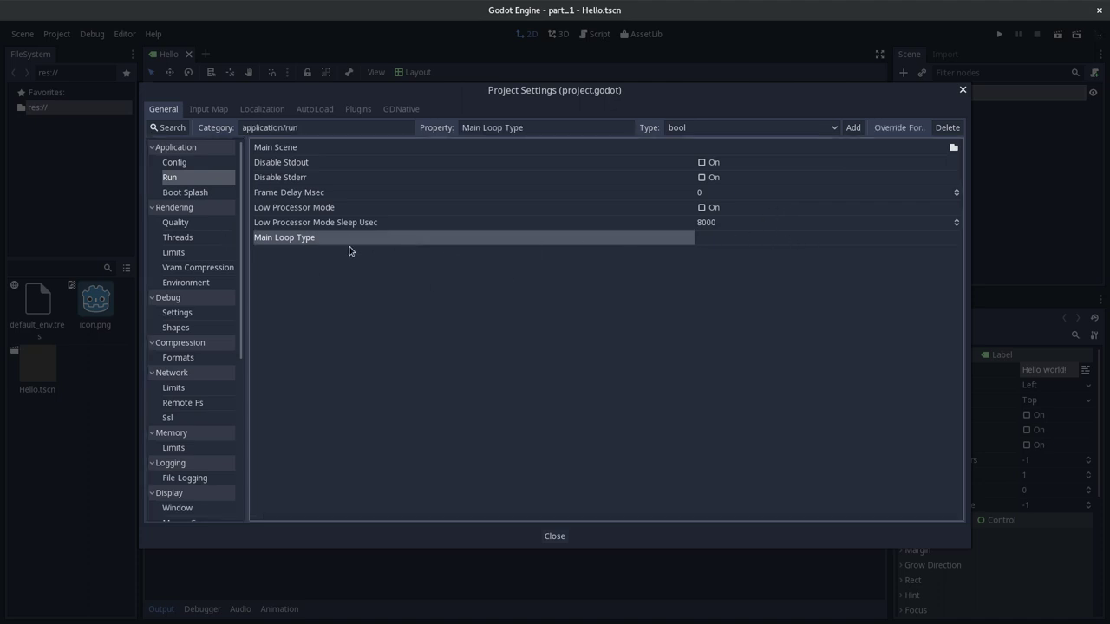
{"action": "left_click", "coordinate": [328, 161]}
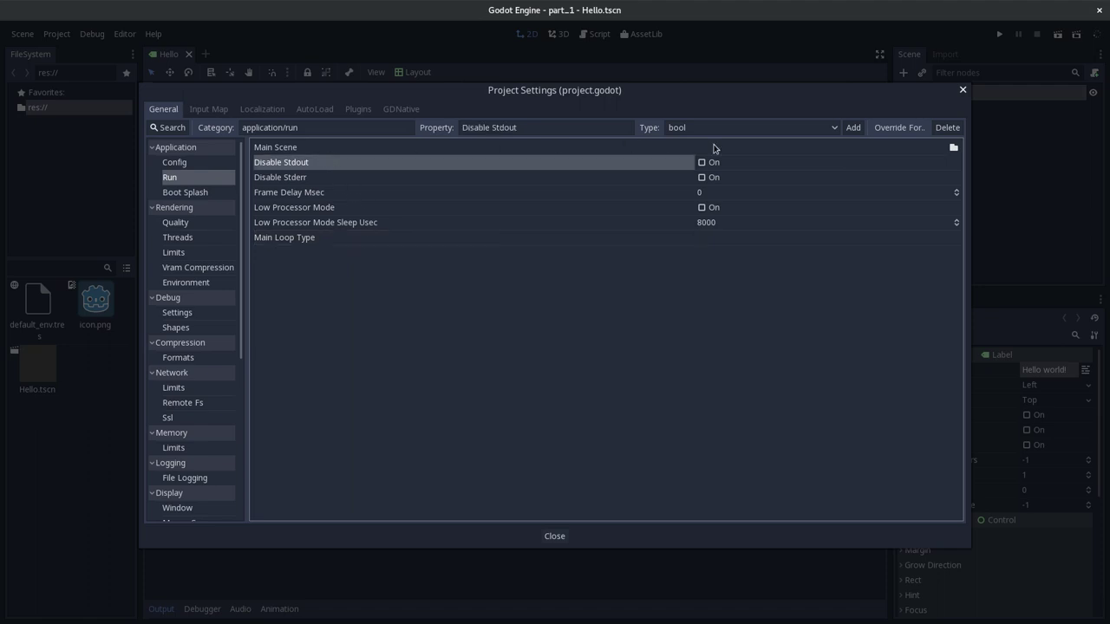
{"action": "left_click", "coordinate": [785, 148]}
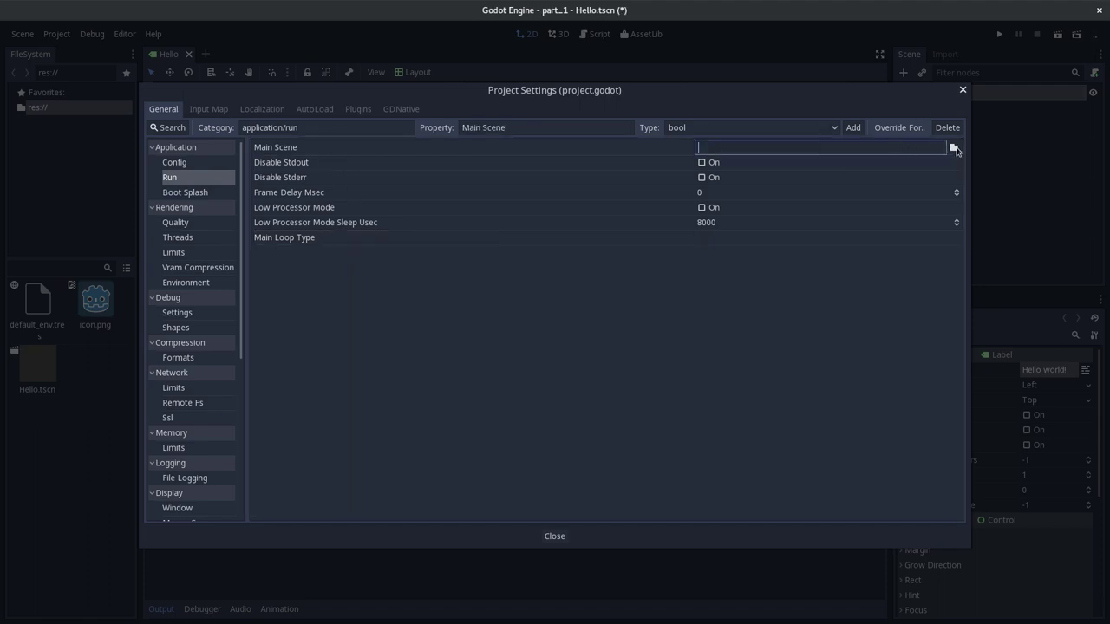
{"action": "left_click", "coordinate": [954, 147]}
{"action": "left_click", "coordinate": [961, 151]}
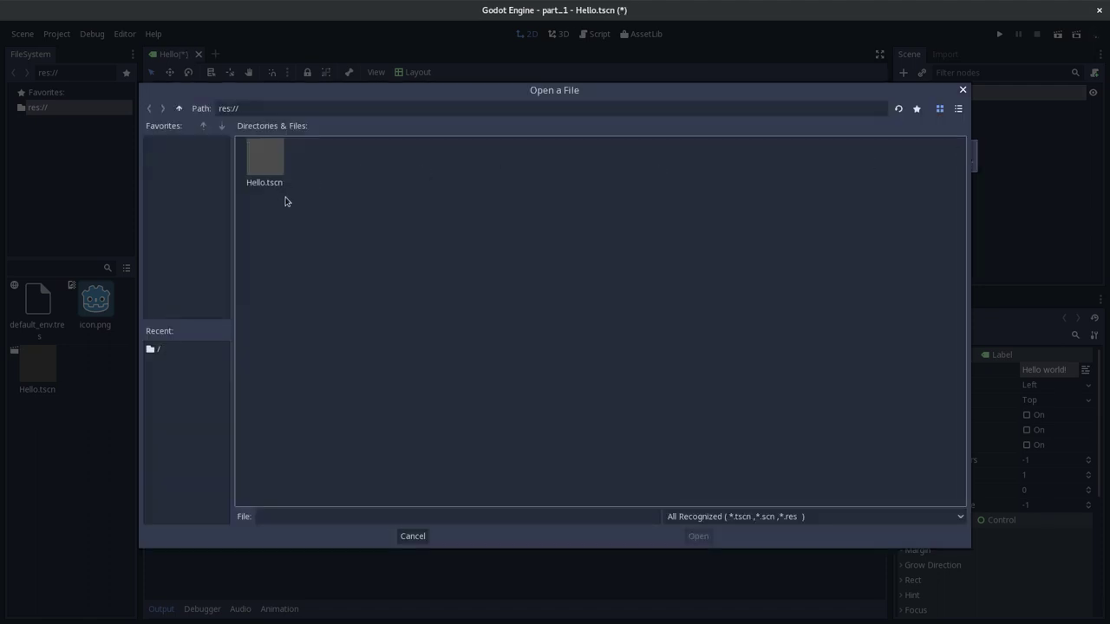
{"action": "left_click", "coordinate": [271, 173]}
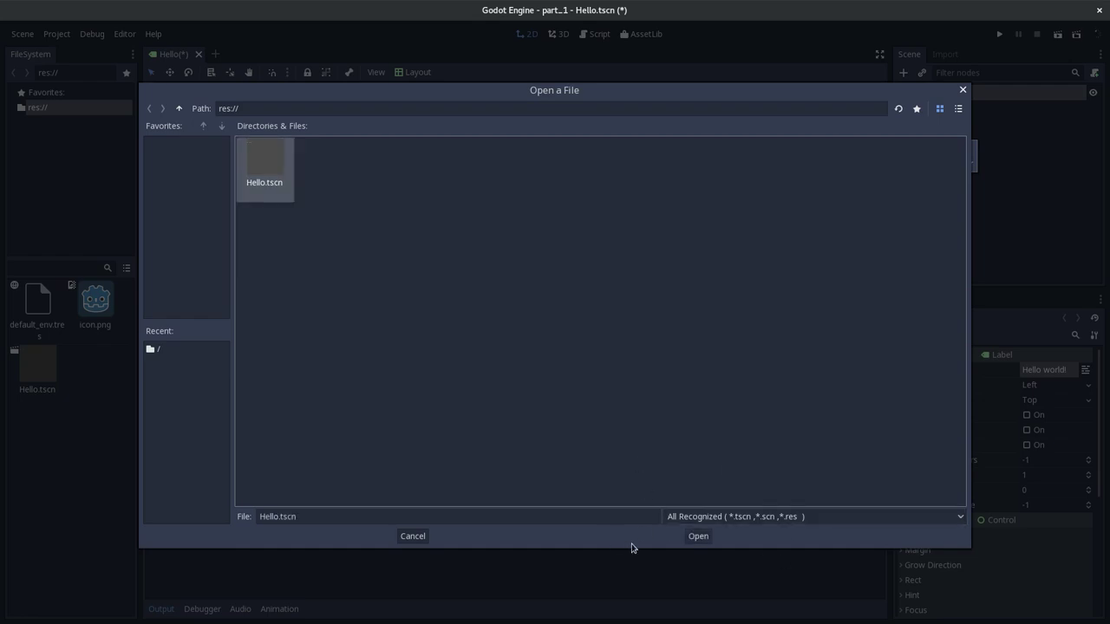
{"action": "left_click", "coordinate": [698, 536]}
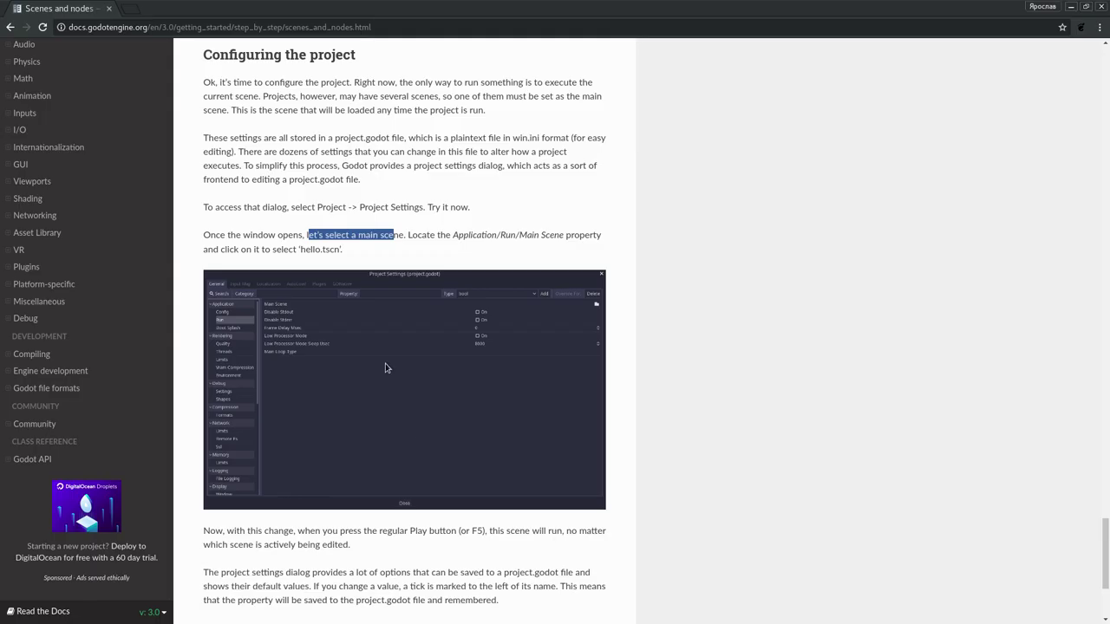
{"action": "scroll", "coordinate": [386, 365], "scroll_direction": "down", "scroll_amount": 2}
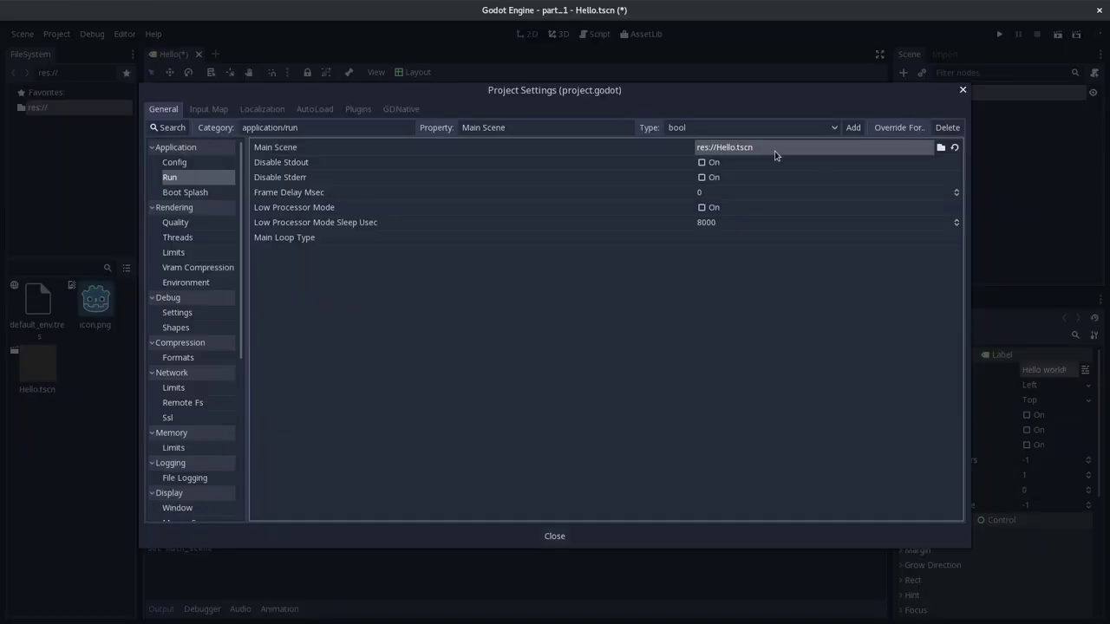
- Close Project Settings, save the scene, stop the Hello world game, and return to the docs
{"action": "scroll", "coordinate": [369, 261], "scroll_direction": "down", "scroll_amount": 3}
{"action": "left_click", "coordinate": [550, 534]}
{"action": "key", "text": "ctrl+s"}
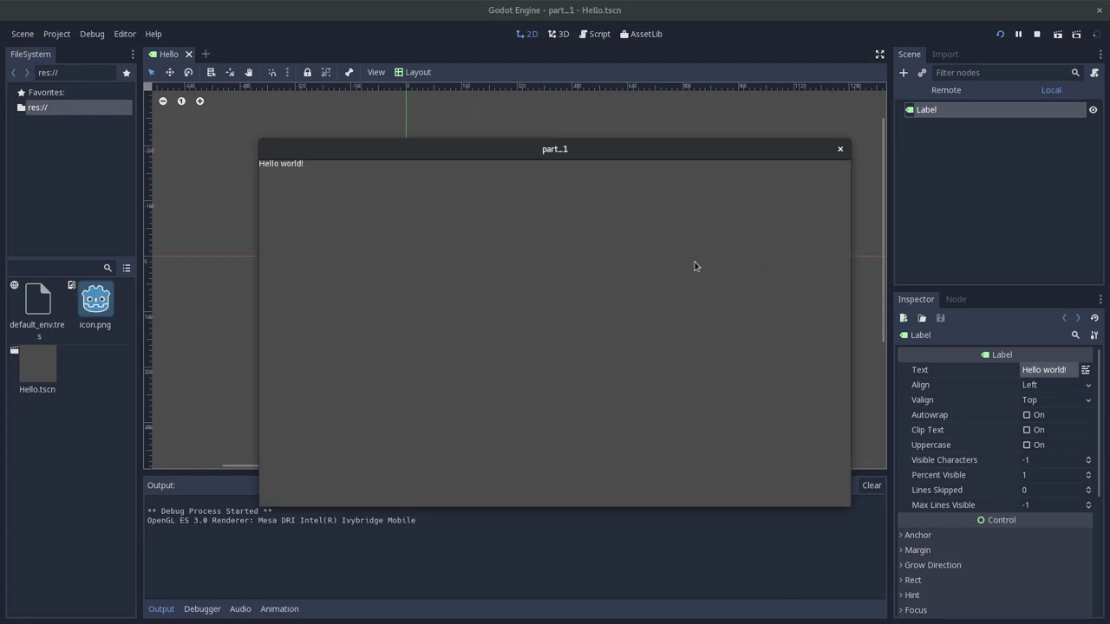
{"action": "left_click_drag", "start_coordinate": [483, 148], "coordinate": [457, 148]}
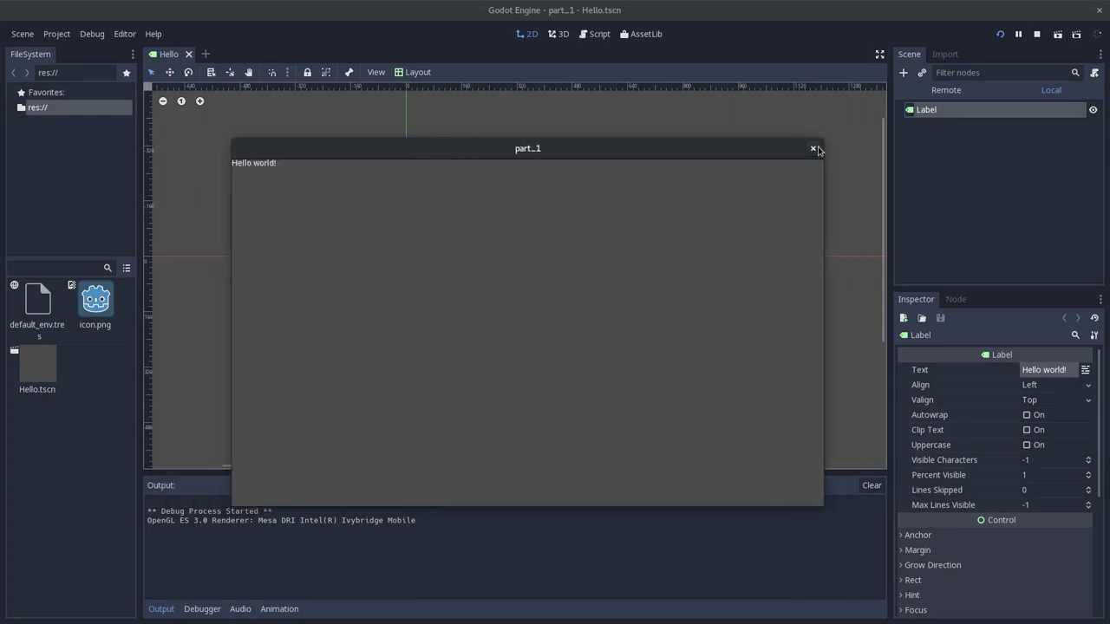
{"action": "left_click", "coordinate": [814, 150]}
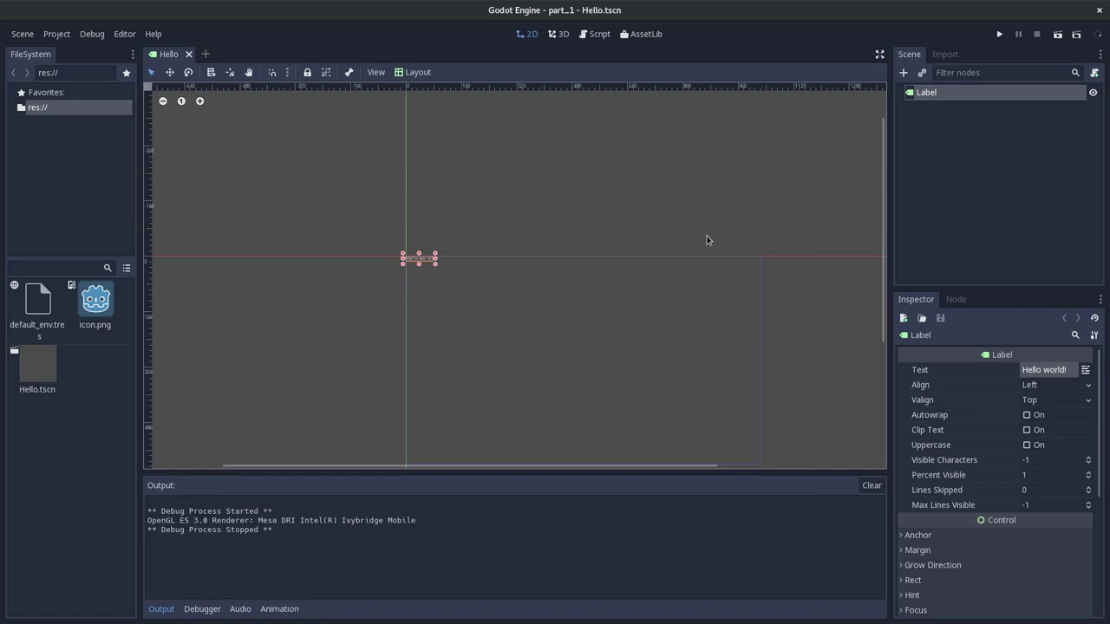
{"action": "key", "text": "alt+Tab"}
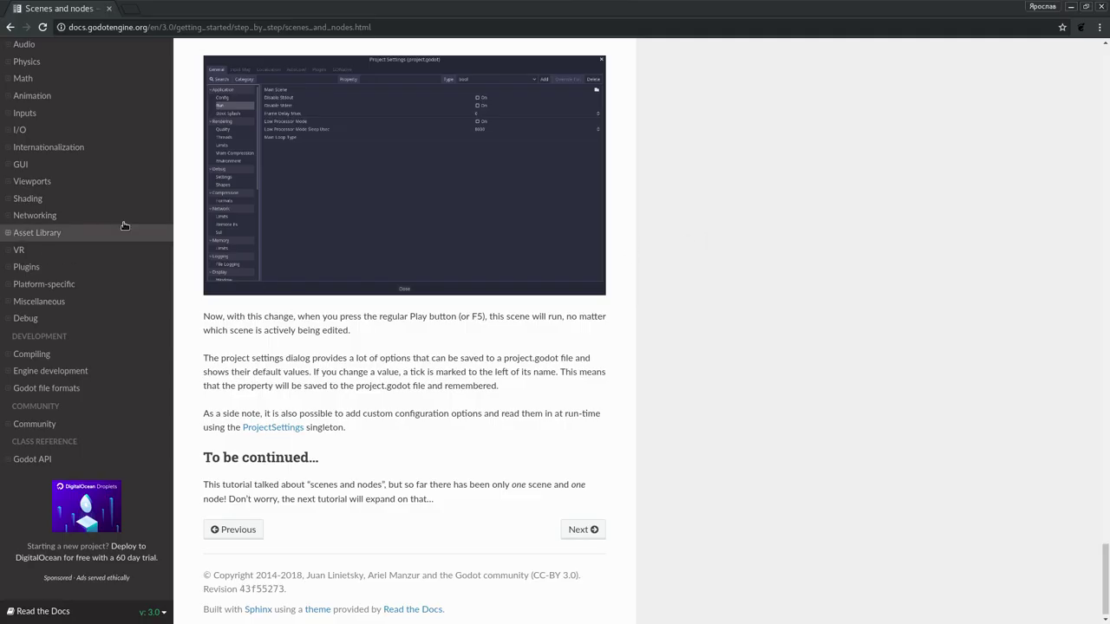
- Read through the Instancing tutorial and download the instancing.zip sample under Instancing By Example
{"action": "scroll", "coordinate": [390, 260], "scroll_direction": "up", "scroll_amount": 3}
{"action": "scroll", "coordinate": [535, 278], "scroll_direction": "down", "scroll_amount": 3}
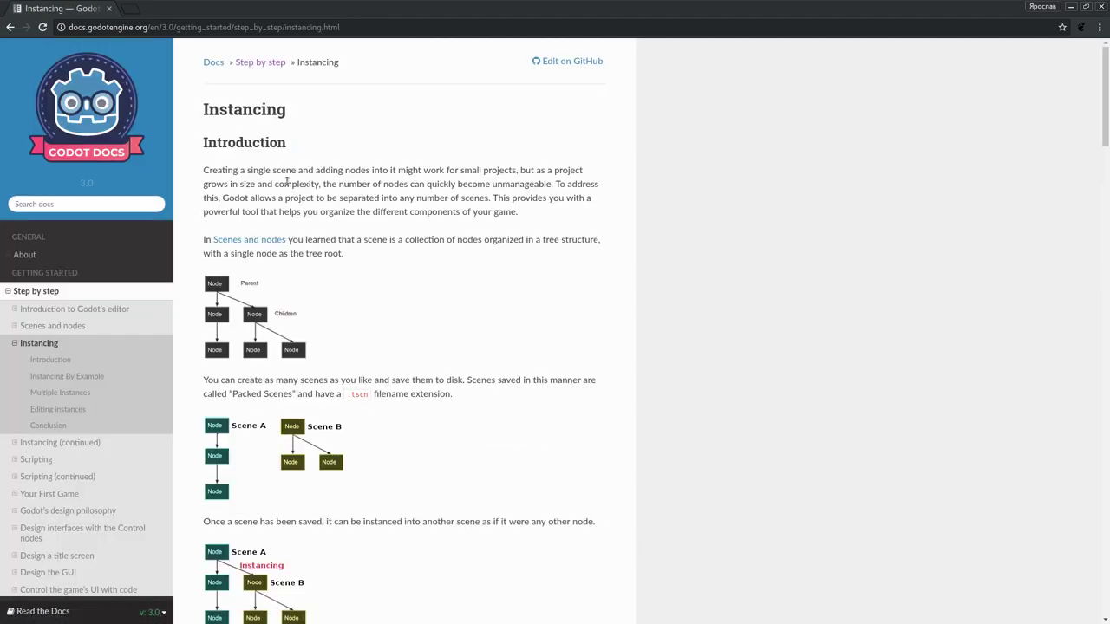
{"action": "scroll", "coordinate": [368, 256], "scroll_direction": "down", "scroll_amount": 5}
{"action": "scroll", "coordinate": [371, 252], "scroll_direction": "down", "scroll_amount": 5}
{"action": "scroll", "coordinate": [373, 240], "scroll_direction": "down", "scroll_amount": 2}
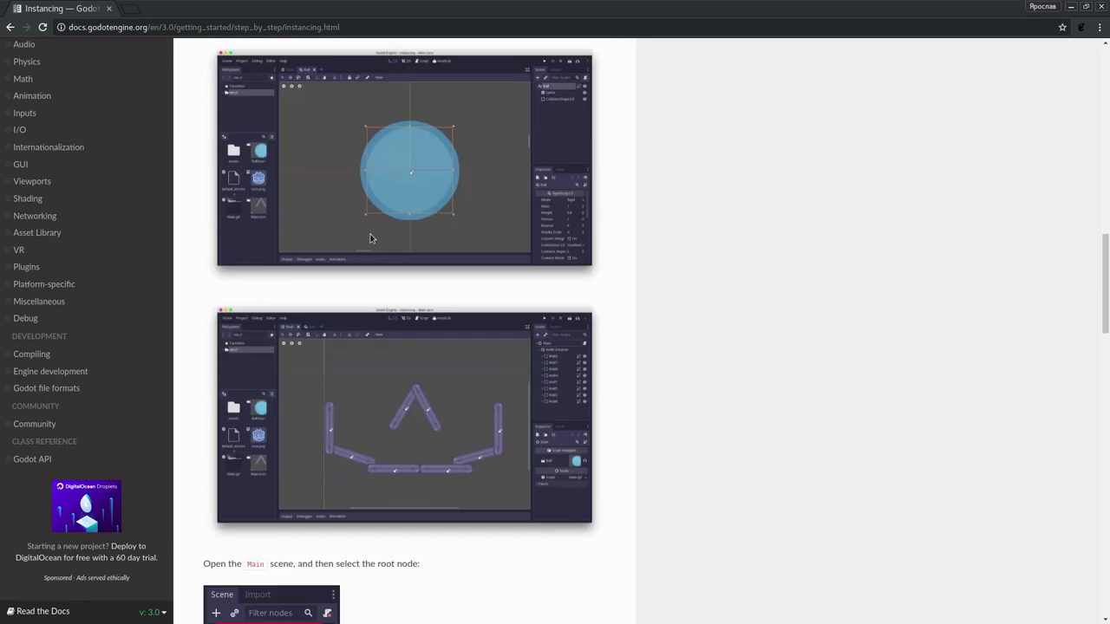
{"action": "scroll", "coordinate": [386, 257], "scroll_direction": "down", "scroll_amount": 2}
{"action": "scroll", "coordinate": [391, 295], "scroll_direction": "down", "scroll_amount": 2}
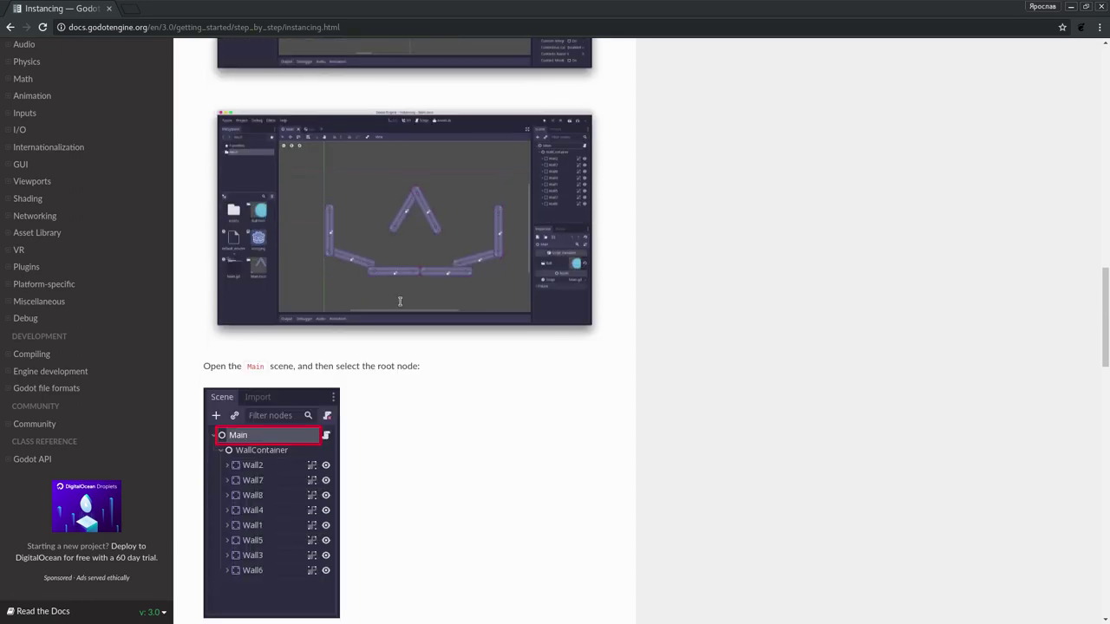
{"action": "scroll", "coordinate": [401, 300], "scroll_direction": "down", "scroll_amount": 5}
{"action": "scroll", "coordinate": [381, 277], "scroll_direction": "down", "scroll_amount": 3}
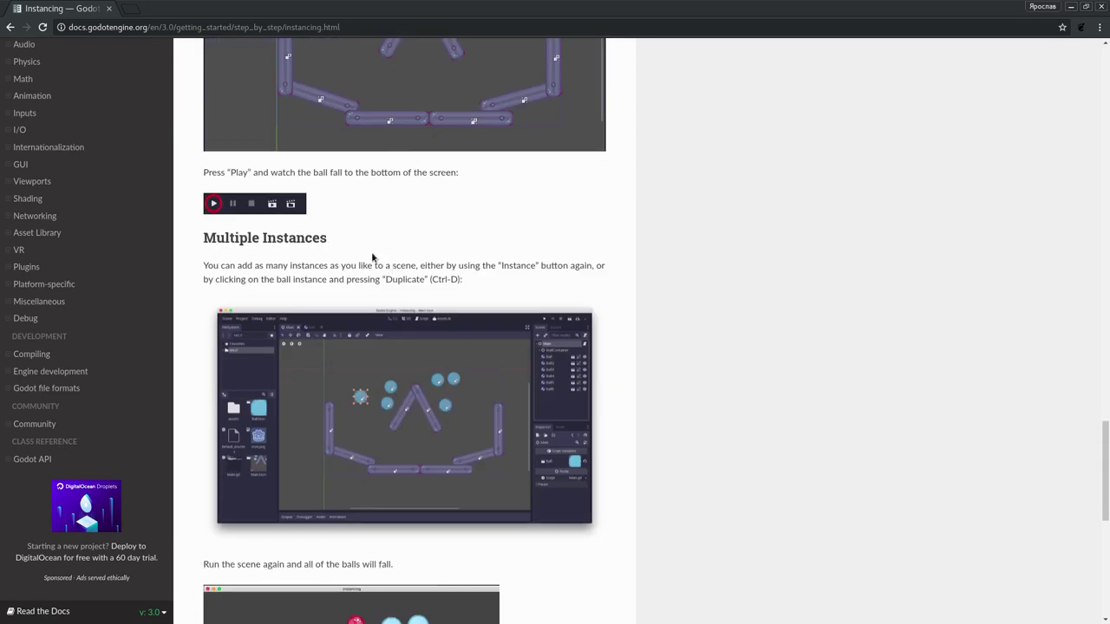
{"action": "scroll", "coordinate": [354, 449], "scroll_direction": "down", "scroll_amount": 3}
{"action": "scroll", "coordinate": [413, 377], "scroll_direction": "down", "scroll_amount": 3}
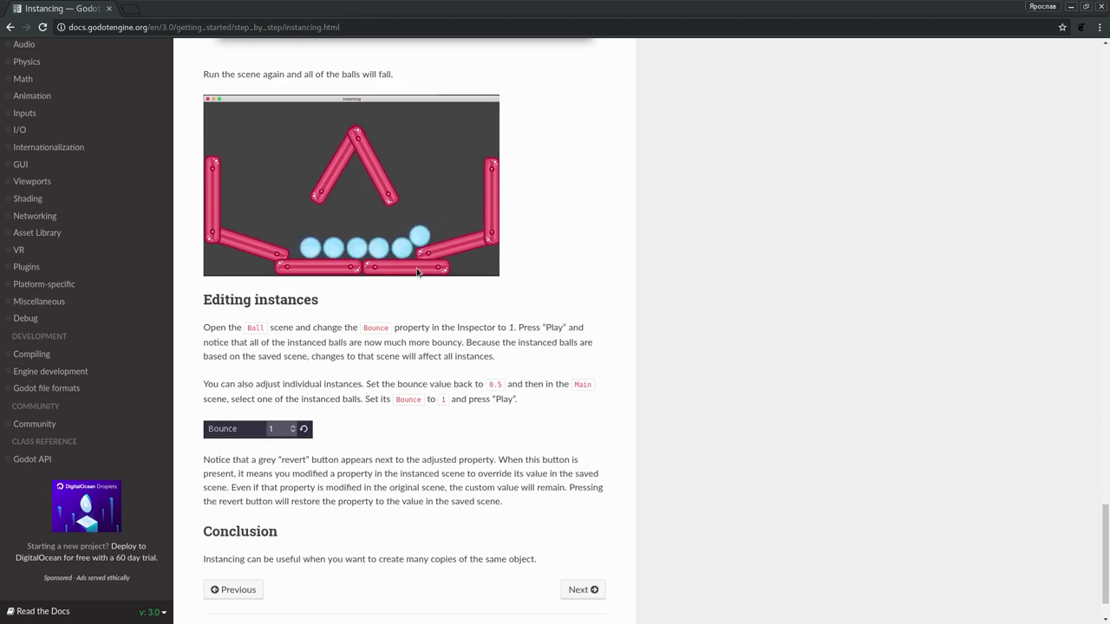
{"action": "scroll", "coordinate": [417, 276], "scroll_direction": "down", "scroll_amount": 1}
{"action": "scroll", "coordinate": [416, 272], "scroll_direction": "up", "scroll_amount": 3}
{"action": "scroll", "coordinate": [416, 268], "scroll_direction": "up", "scroll_amount": 1}
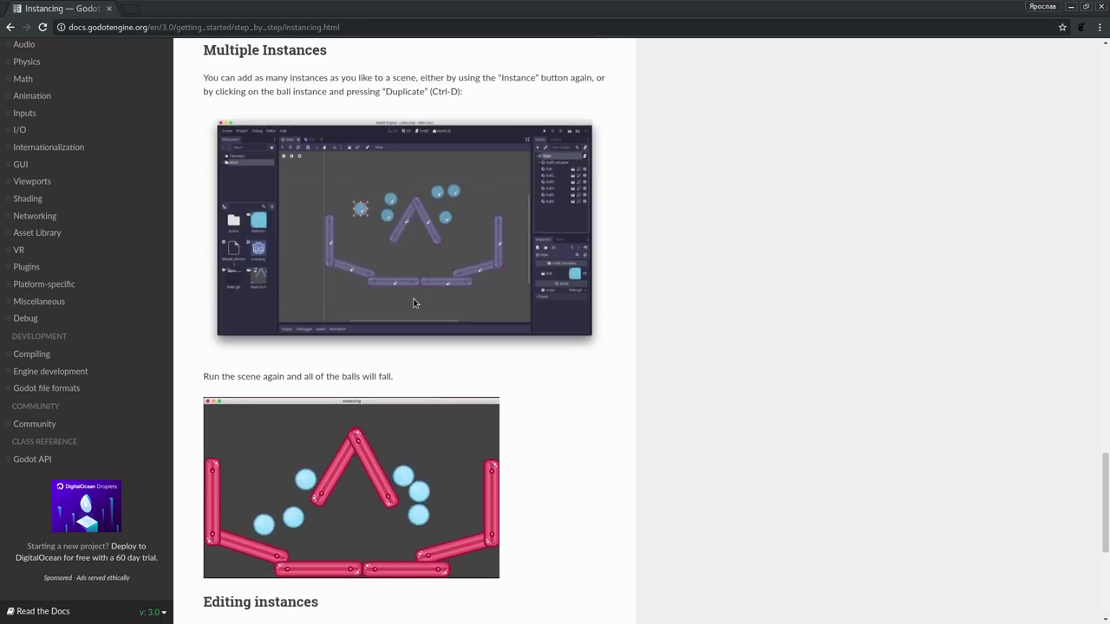
{"action": "scroll", "coordinate": [414, 311], "scroll_direction": "up", "scroll_amount": 7}
{"action": "scroll", "coordinate": [414, 311], "scroll_direction": "up", "scroll_amount": 6}
{"action": "scroll", "coordinate": [414, 311], "scroll_direction": "up", "scroll_amount": 7}
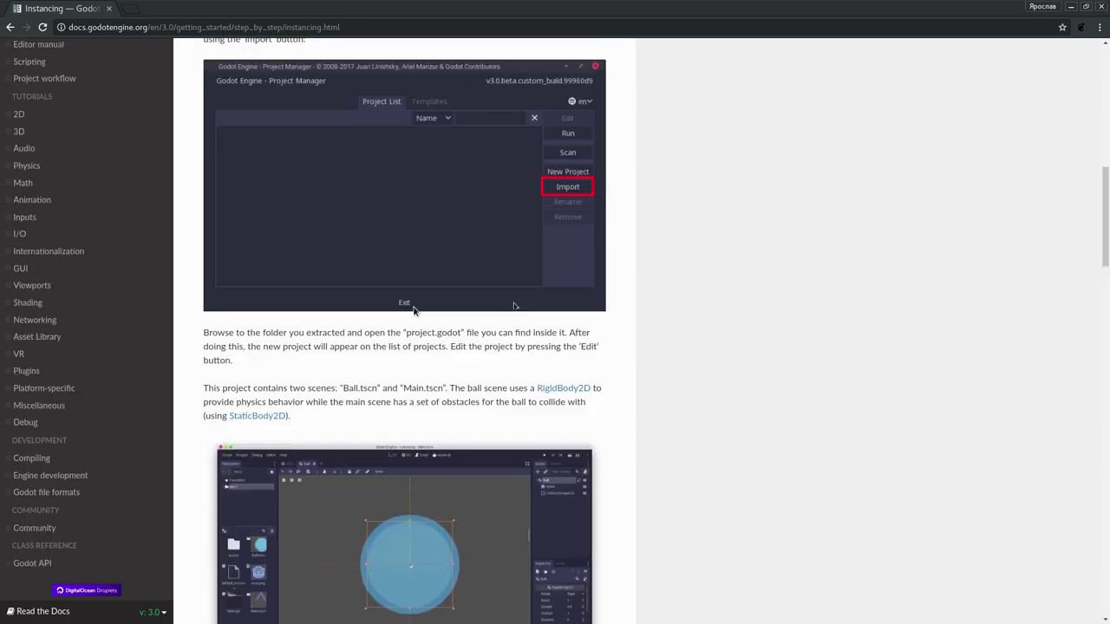
{"action": "scroll", "coordinate": [414, 311], "scroll_direction": "up", "scroll_amount": 10}
{"action": "scroll", "coordinate": [414, 311], "scroll_direction": "up", "scroll_amount": 2}
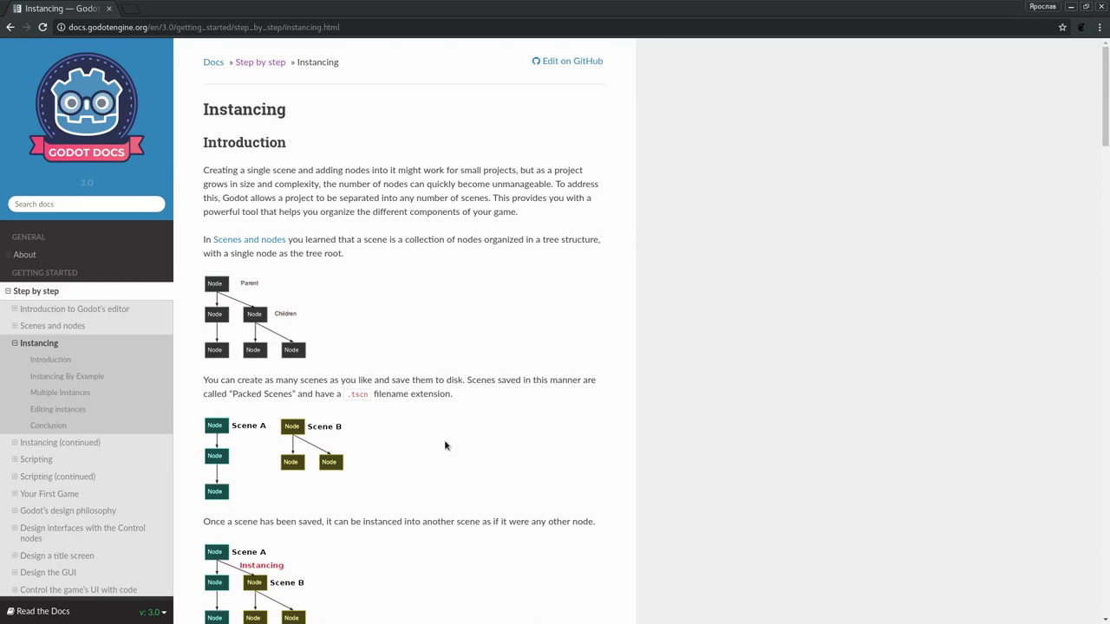
{"action": "scroll", "coordinate": [446, 446], "scroll_direction": "down", "scroll_amount": 6}
{"action": "scroll", "coordinate": [560, 274], "scroll_direction": "up", "scroll_amount": 6}
{"action": "scroll", "coordinate": [440, 326], "scroll_direction": "down", "scroll_amount": 5}
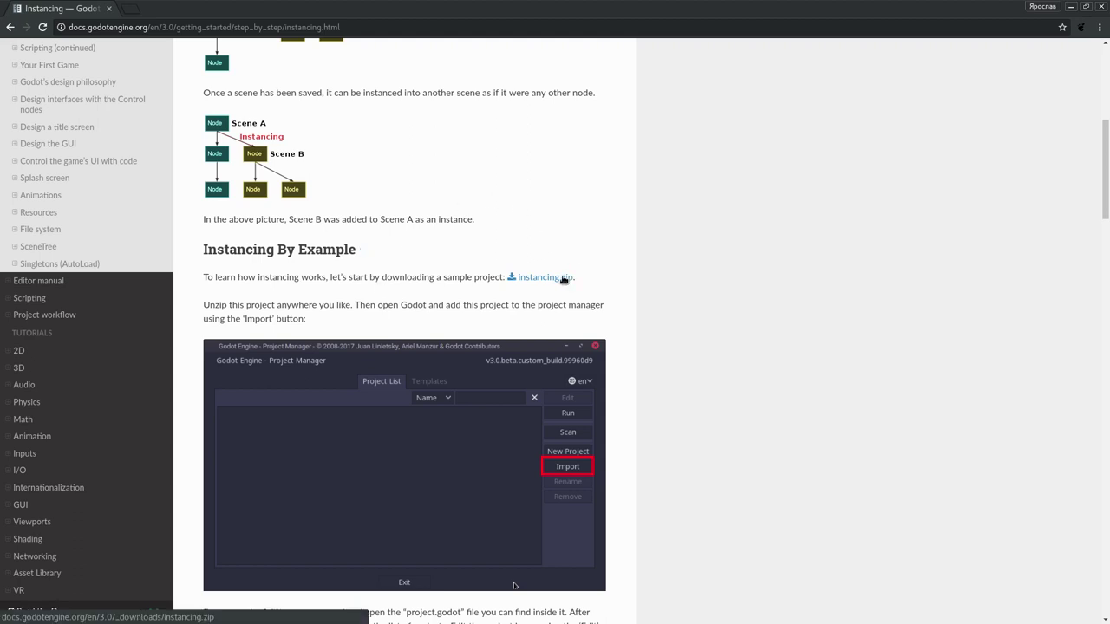
{"action": "left_click", "coordinate": [564, 278]}
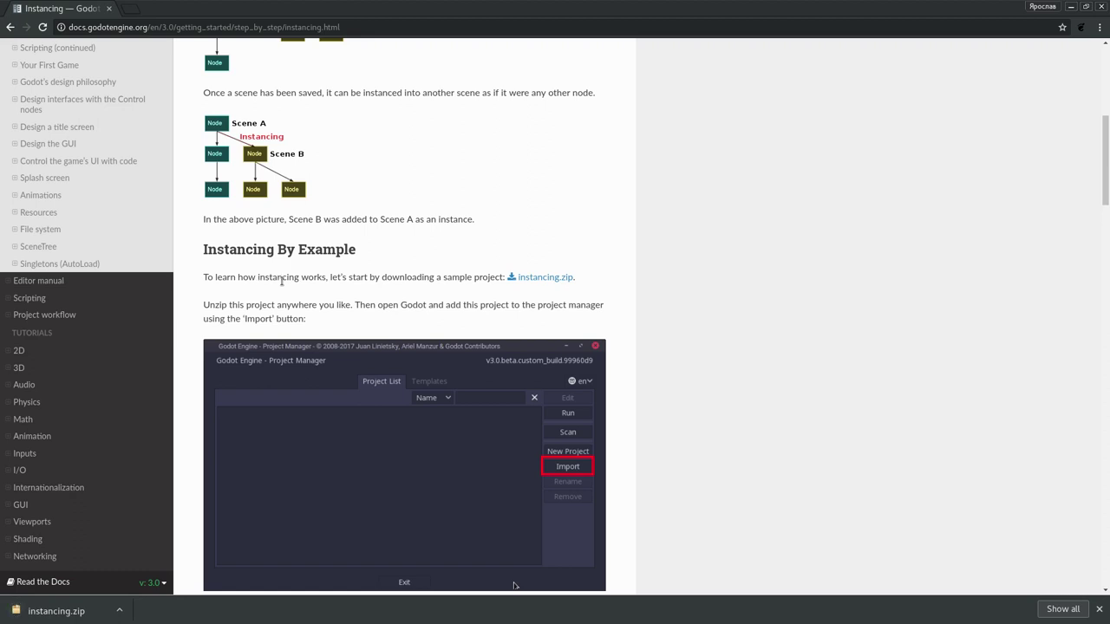
{"action": "scroll", "coordinate": [282, 282], "scroll_direction": "down", "scroll_amount": 2}
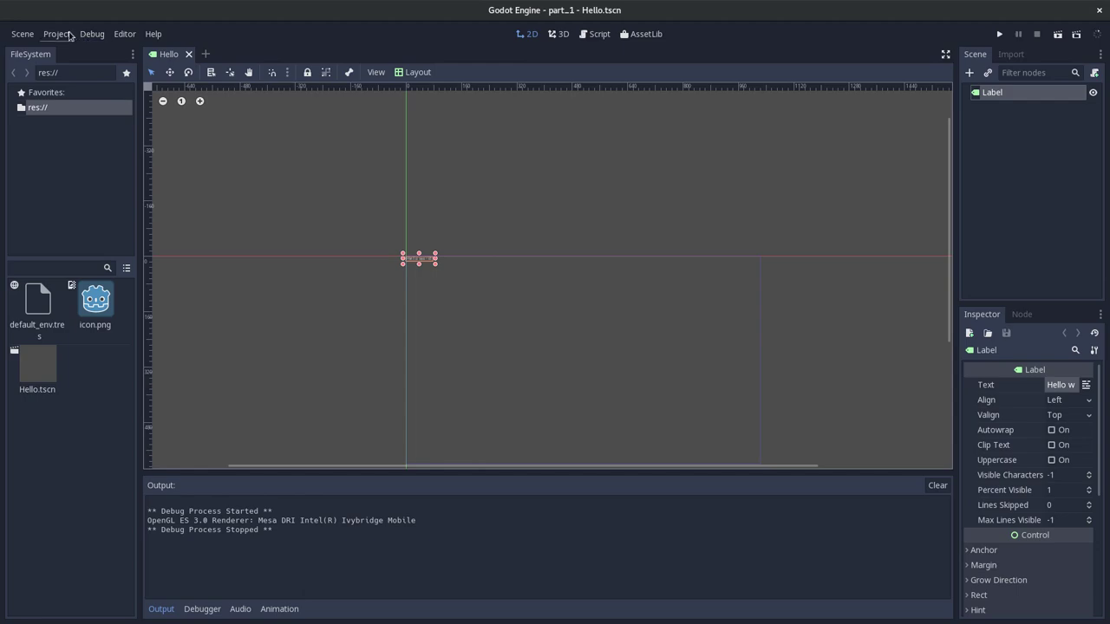
- Quit the Hello project back to the Project List, confirming the prompt
{"action": "left_click", "coordinate": [56, 34]}
{"action": "left_click", "coordinate": [79, 116]}
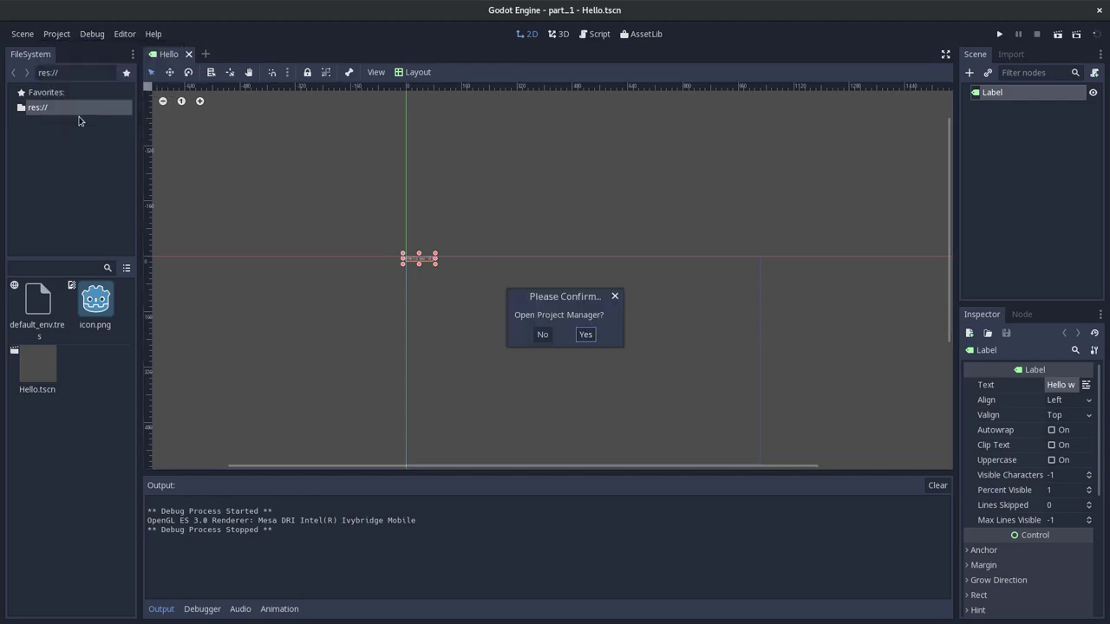
{"action": "left_click", "coordinate": [592, 337]}
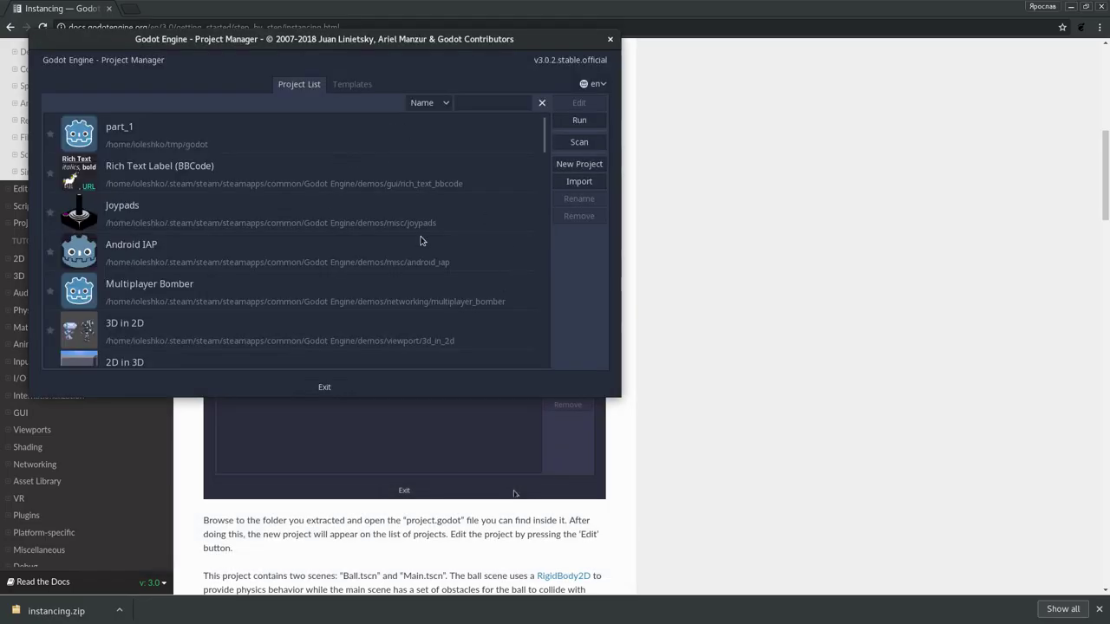
- Start a project import and browse the tmp folders looking for the sample
{"action": "left_click", "coordinate": [579, 181]}
{"action": "left_click", "coordinate": [436, 260]}
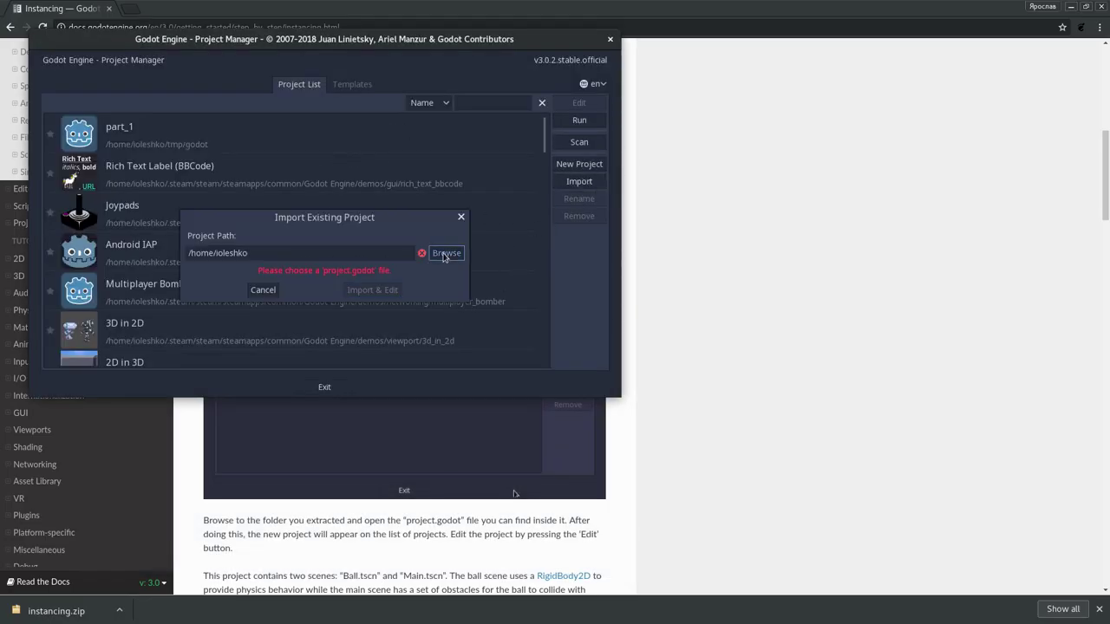
{"action": "scroll", "coordinate": [171, 264], "scroll_direction": "down", "scroll_amount": 2}
{"action": "scroll", "coordinate": [161, 259], "scroll_direction": "down", "scroll_amount": 3}
{"action": "scroll", "coordinate": [148, 252], "scroll_direction": "down", "scroll_amount": 1}
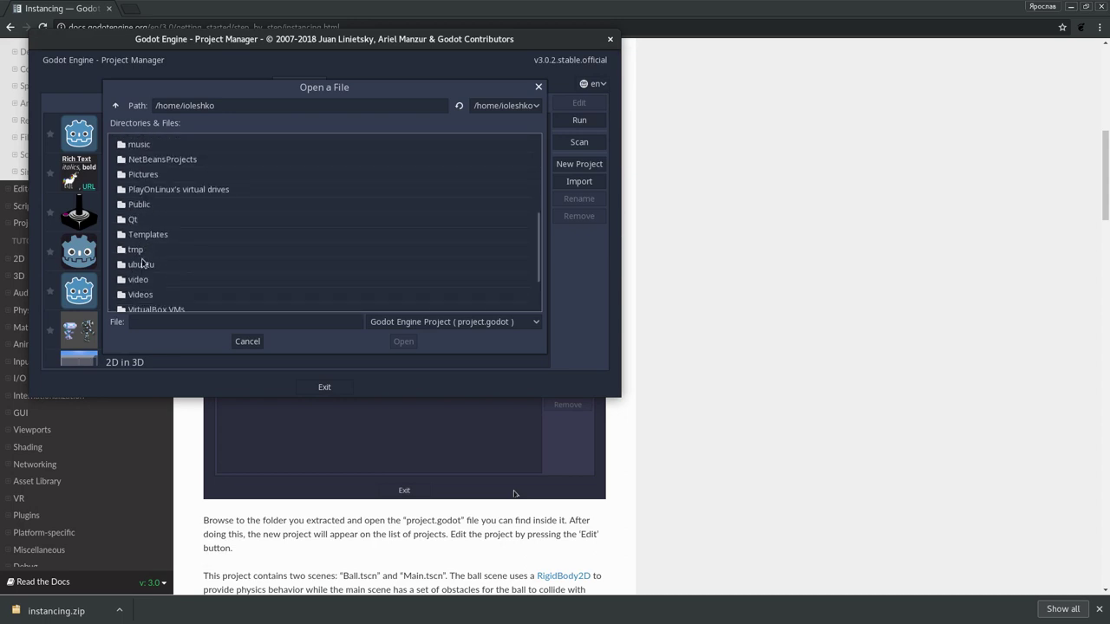
{"action": "double_click", "coordinate": [142, 264]}
{"action": "double_click", "coordinate": [138, 174]}
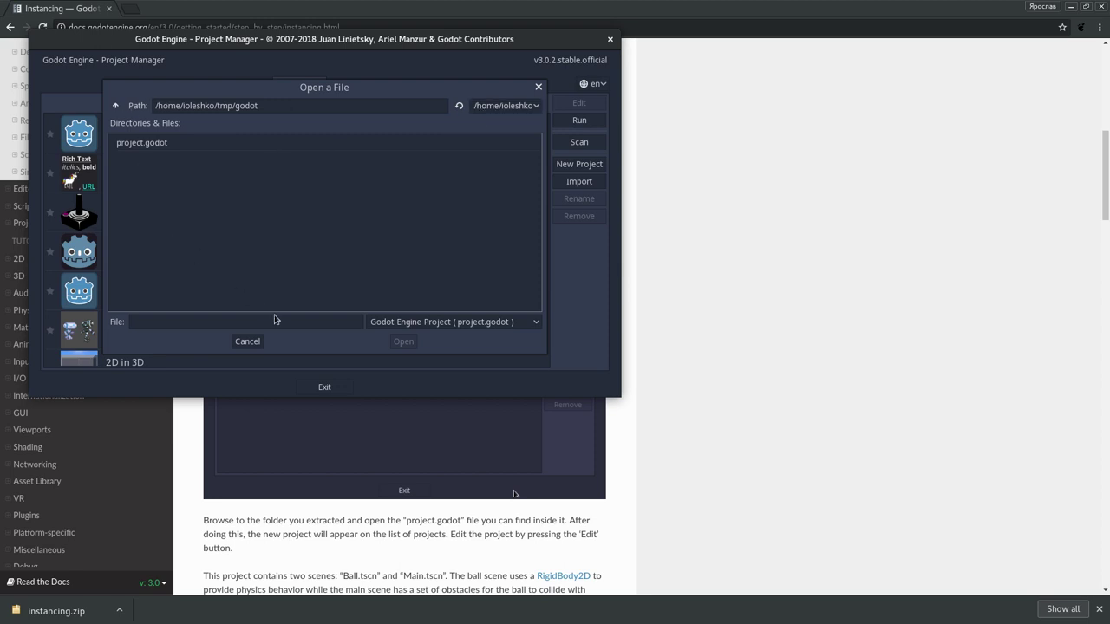
{"action": "left_click", "coordinate": [117, 107]}
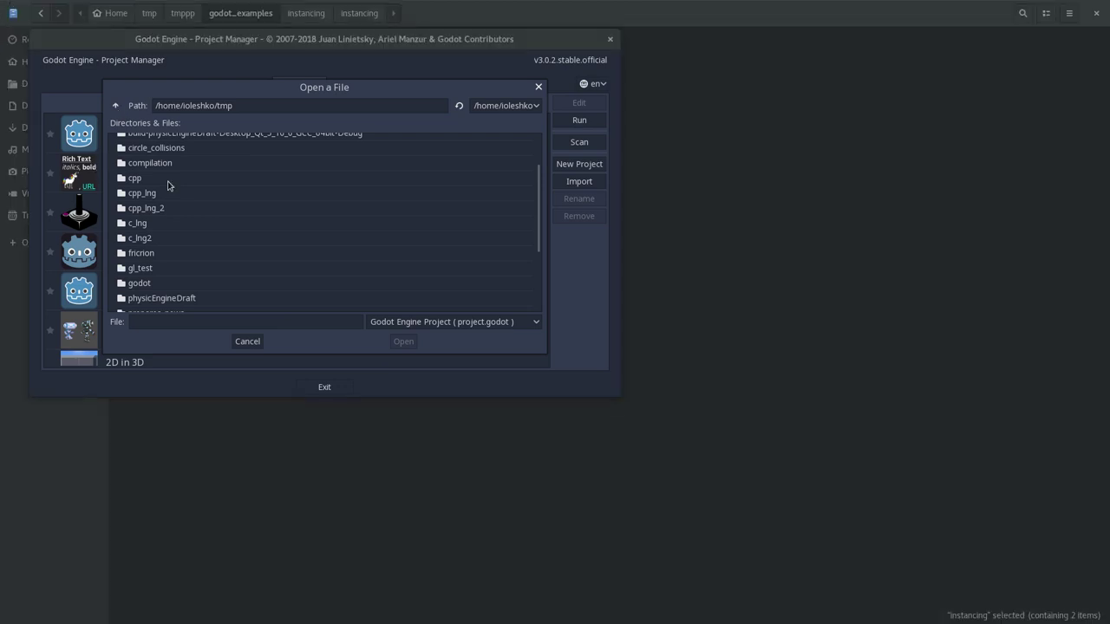
{"action": "left_click", "coordinate": [168, 181]}
{"action": "scroll", "coordinate": [169, 187], "scroll_direction": "up", "scroll_amount": 3}
{"action": "scroll", "coordinate": [178, 193], "scroll_direction": "down", "scroll_amount": 5}
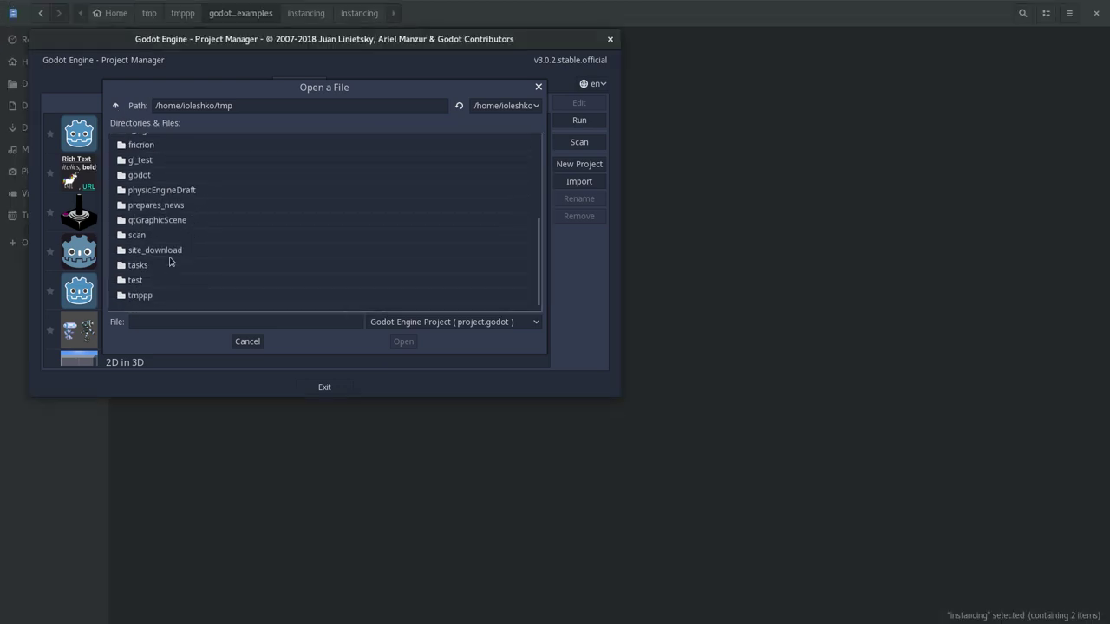
- Import and edit tmppp/godot_examples/instancing/instancing/project.godot
{"action": "double_click", "coordinate": [138, 296]}
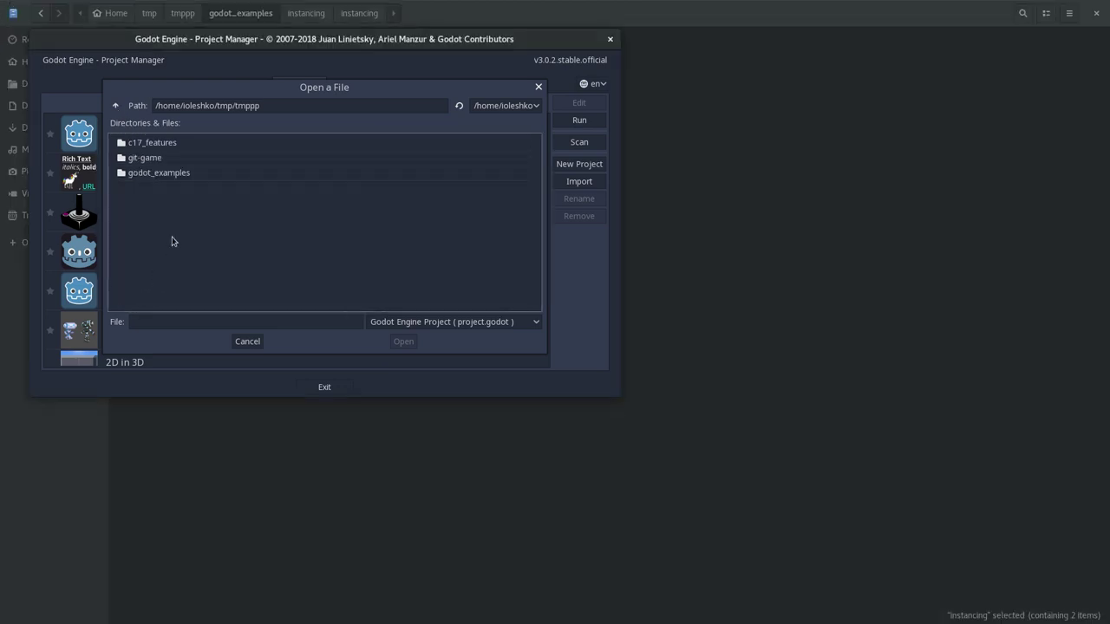
{"action": "double_click", "coordinate": [135, 176]}
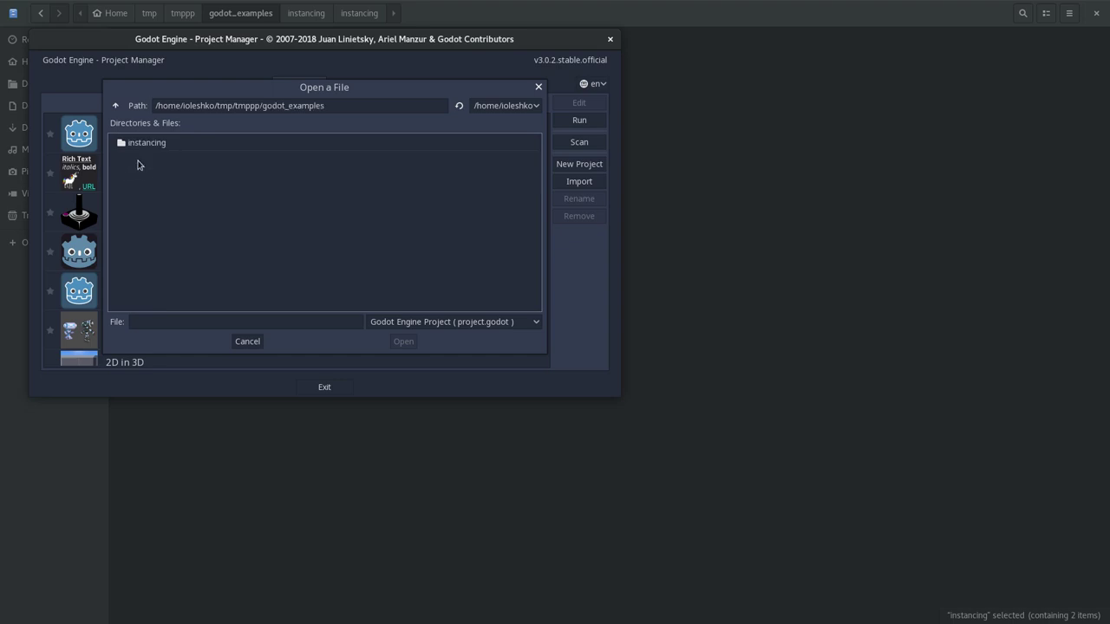
{"action": "double_click", "coordinate": [139, 144]}
{"action": "double_click", "coordinate": [153, 143]}
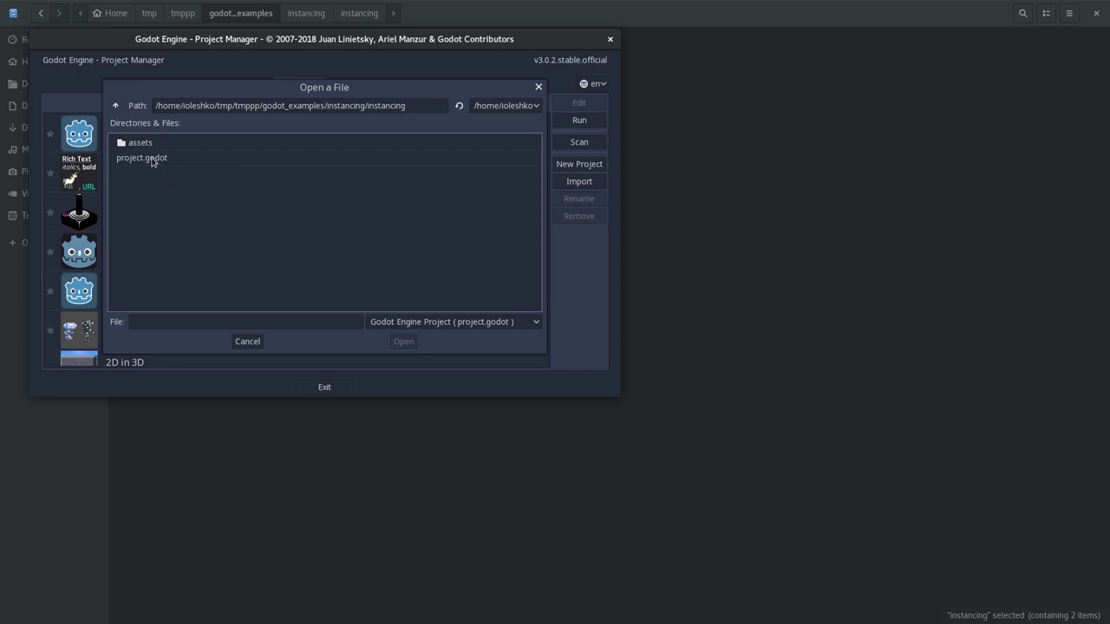
{"action": "left_click_drag", "start_coordinate": [209, 91], "coordinate": [322, 103]}
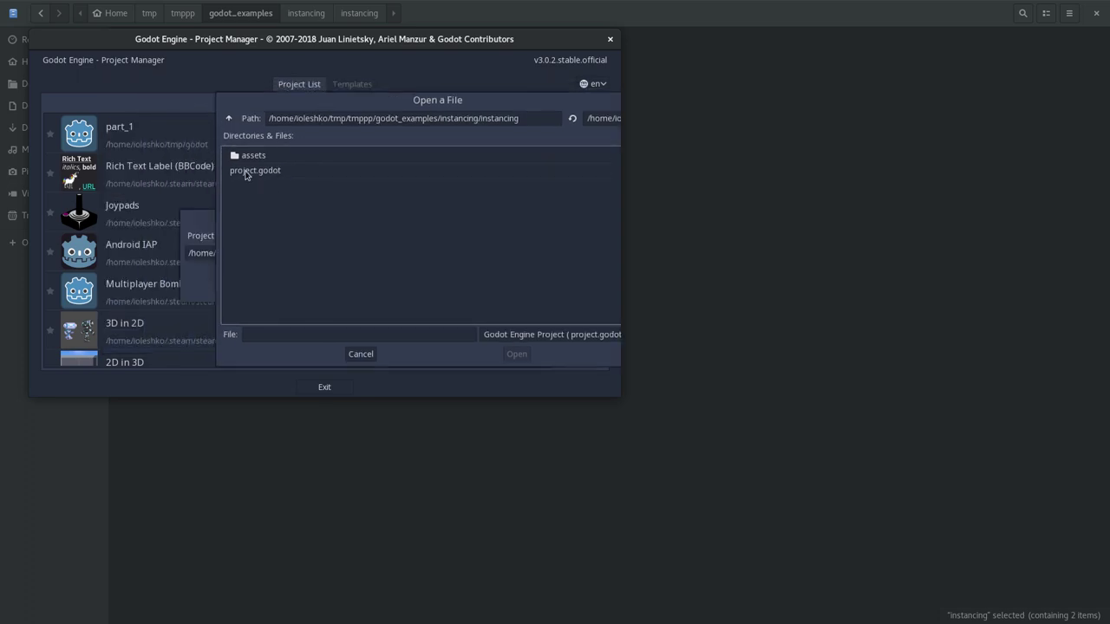
{"action": "double_click", "coordinate": [245, 173]}
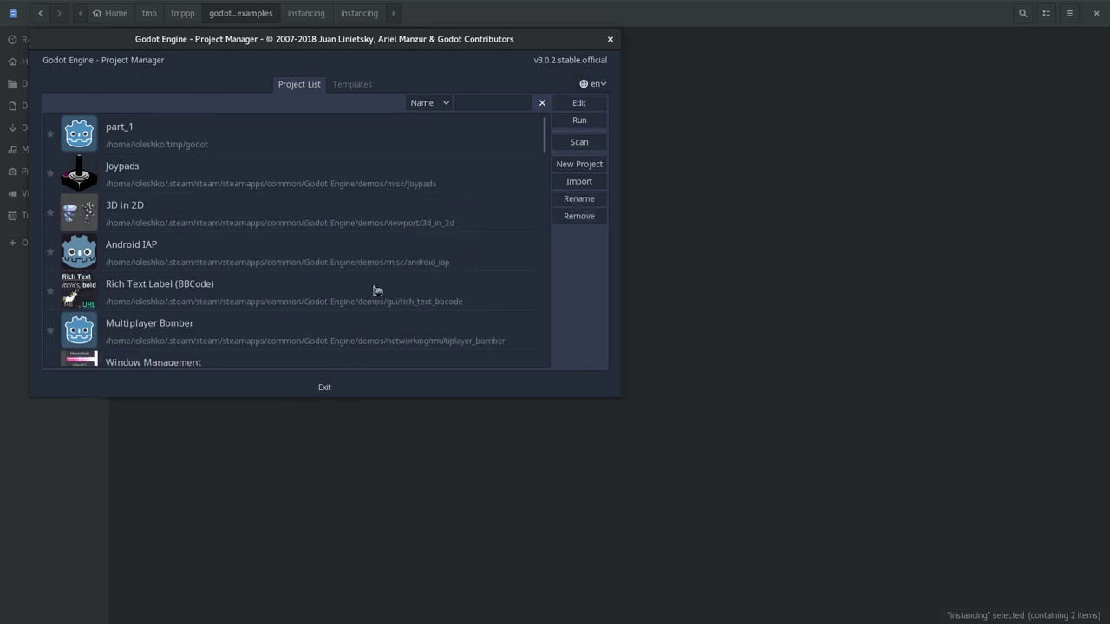
{"action": "double_click", "coordinate": [365, 283]}
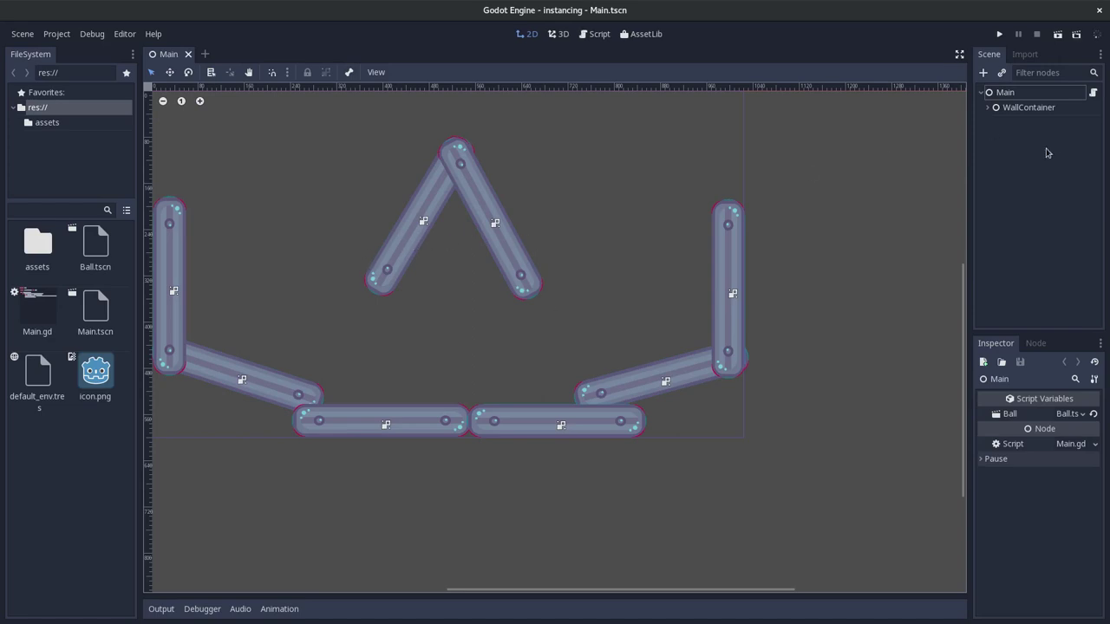
- Expand WallContainer to reveal its eight walls and run the instancing project
{"action": "left_click", "coordinate": [989, 107]}
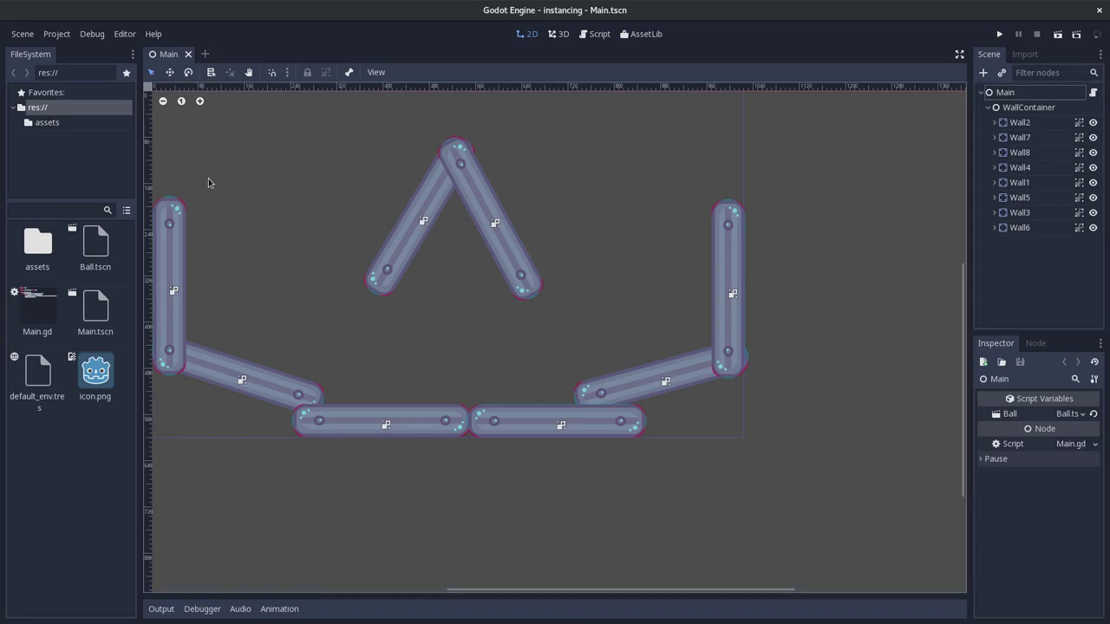
{"action": "left_click", "coordinate": [1000, 36]}
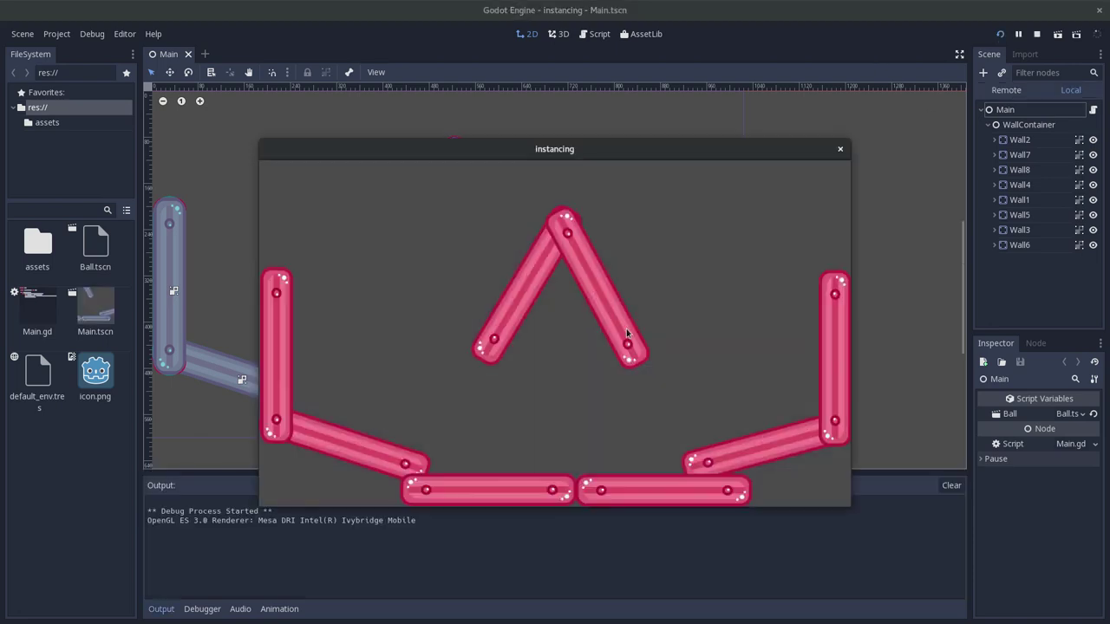
- Spawn dozens of blue balls across the game window onto the walls, then stop the game
{"action": "left_click", "coordinate": [593, 298]}
{"action": "left_click", "coordinate": [672, 277]}
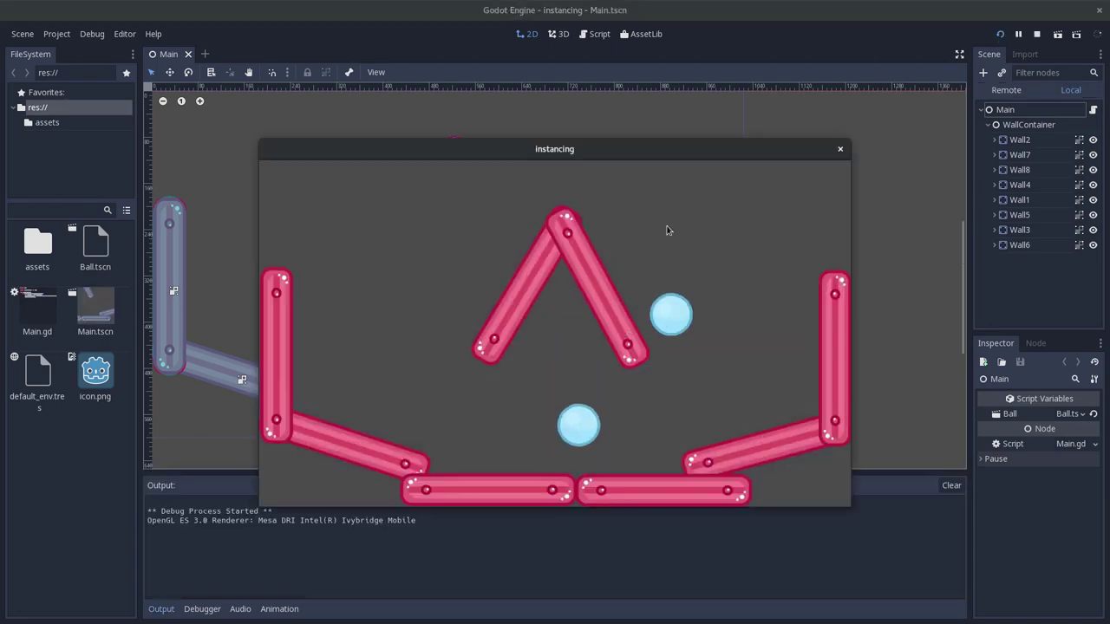
{"action": "left_click", "coordinate": [404, 255]}
{"action": "left_click", "coordinate": [459, 180]}
{"action": "left_click", "coordinate": [438, 245]}
{"action": "left_click", "coordinate": [350, 219]}
{"action": "left_click", "coordinate": [383, 205]}
{"action": "left_click", "coordinate": [637, 184]}
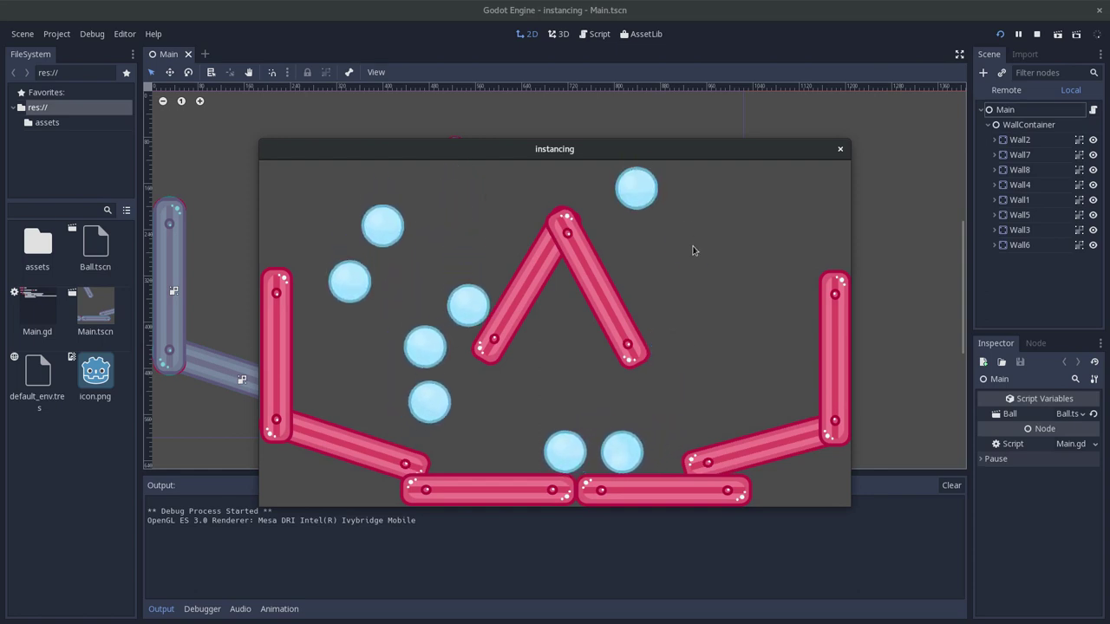
{"action": "left_click", "coordinate": [691, 250]}
{"action": "left_click", "coordinate": [705, 224]}
{"action": "left_click", "coordinate": [461, 217]}
{"action": "left_click", "coordinate": [424, 229]}
{"action": "left_click", "coordinate": [343, 230]}
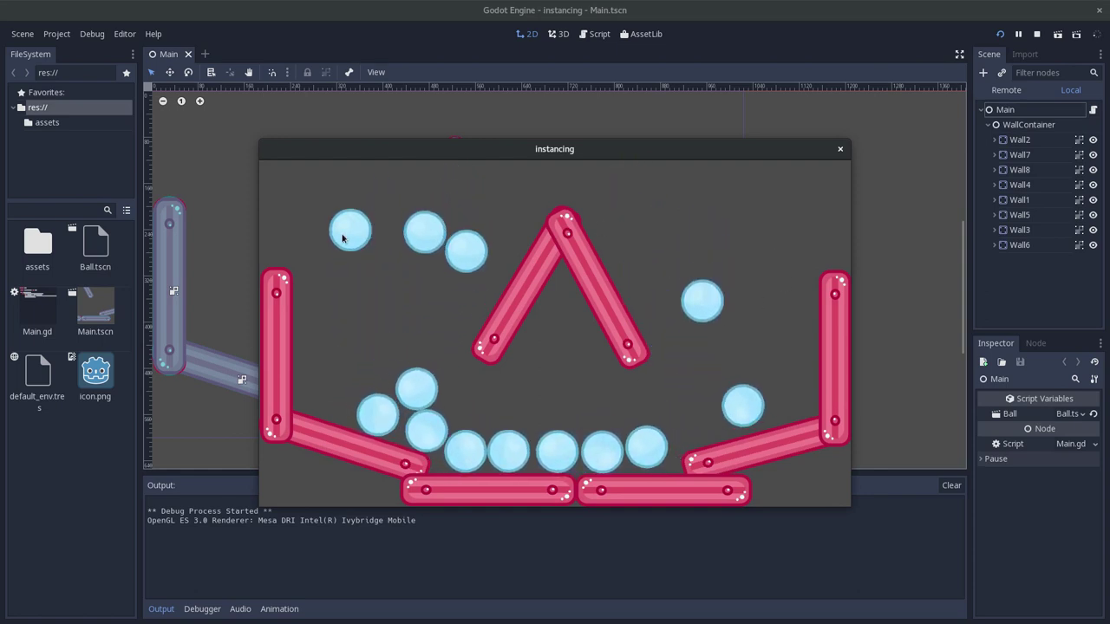
{"action": "left_click", "coordinate": [345, 231]}
{"action": "left_click", "coordinate": [524, 208]}
{"action": "left_click", "coordinate": [728, 213]}
{"action": "left_click", "coordinate": [619, 208]}
{"action": "left_click", "coordinate": [488, 230]}
{"action": "left_click", "coordinate": [468, 243]}
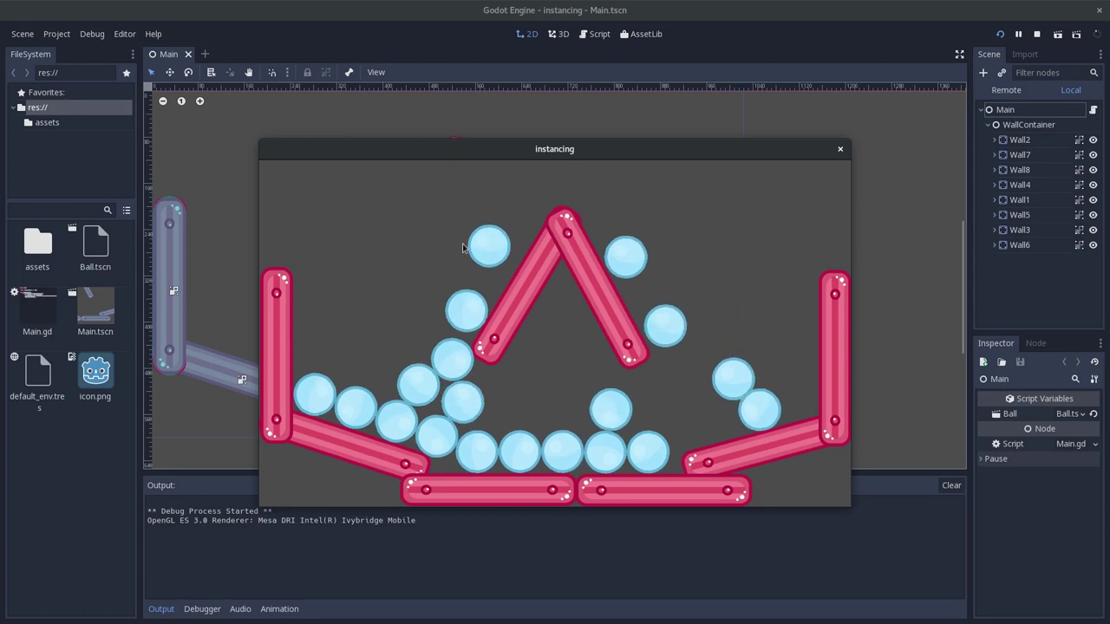
{"action": "left_click", "coordinate": [726, 251]}
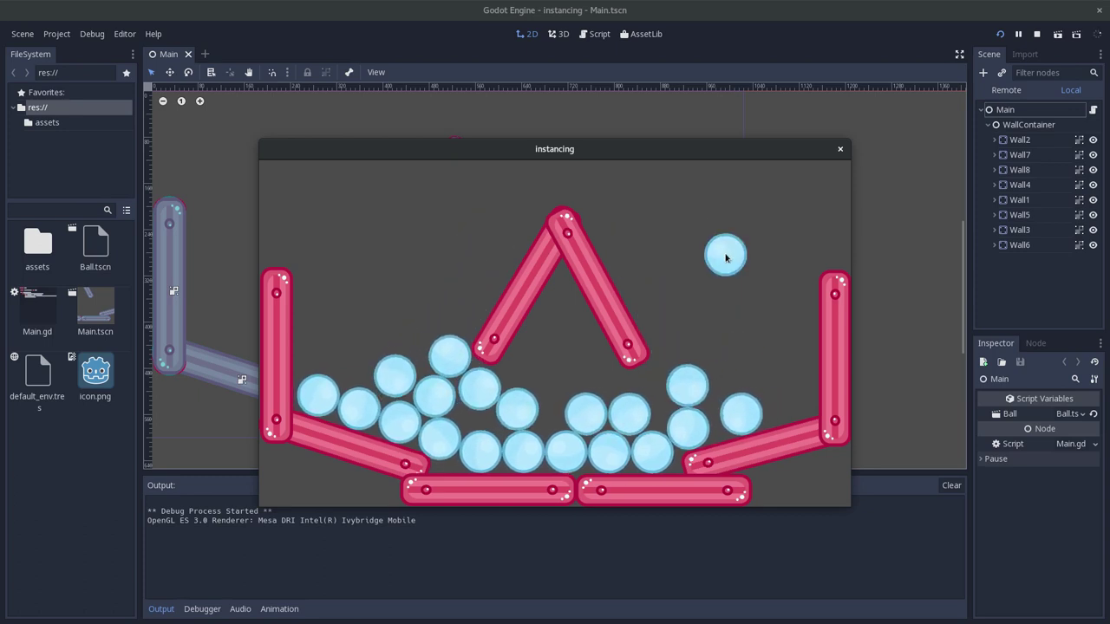
{"action": "left_click", "coordinate": [696, 245]}
{"action": "left_click", "coordinate": [658, 240]}
{"action": "left_click", "coordinate": [645, 244]}
{"action": "left_click", "coordinate": [723, 262]}
{"action": "left_click", "coordinate": [800, 258]}
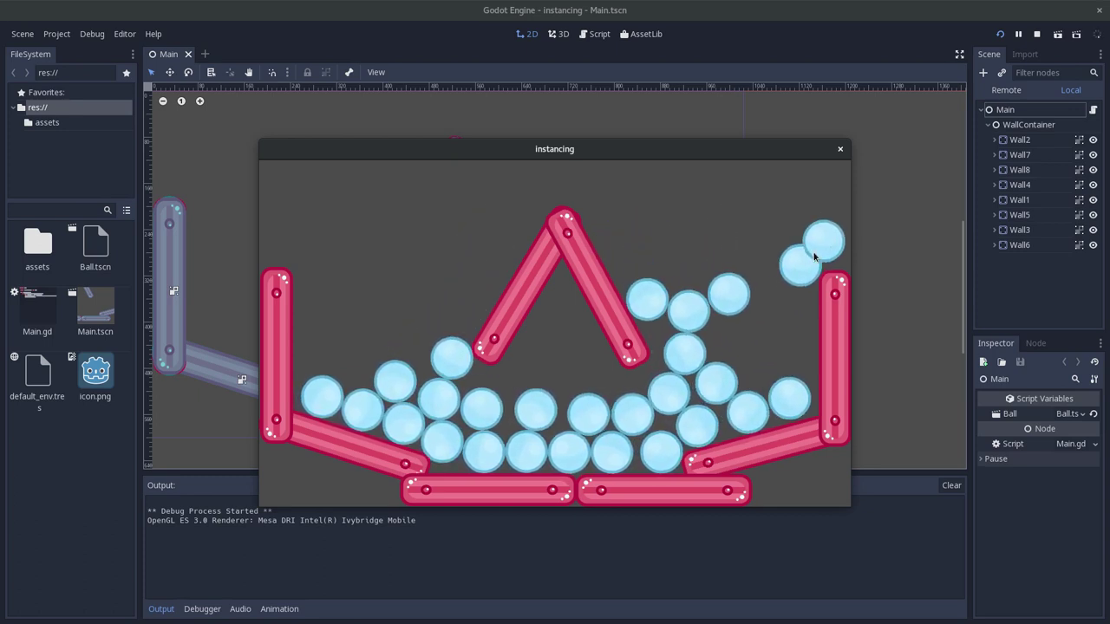
{"action": "left_click", "coordinate": [823, 243]}
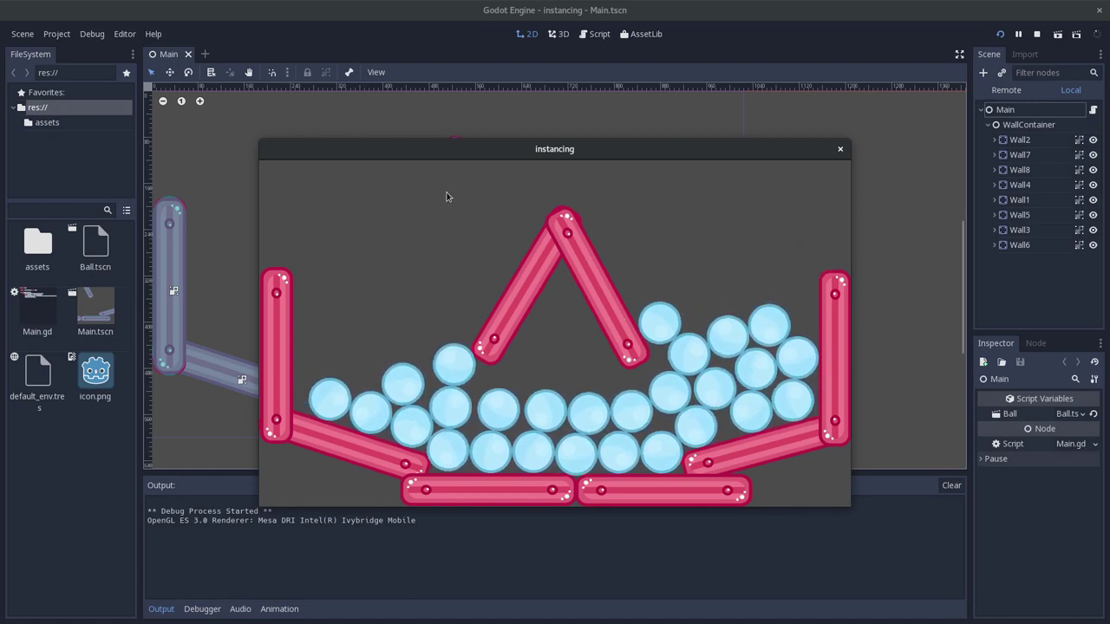
{"action": "left_click", "coordinate": [384, 212]}
{"action": "left_click_drag", "start_coordinate": [396, 153], "coordinate": [389, 119]}
{"action": "left_click", "coordinate": [387, 178]}
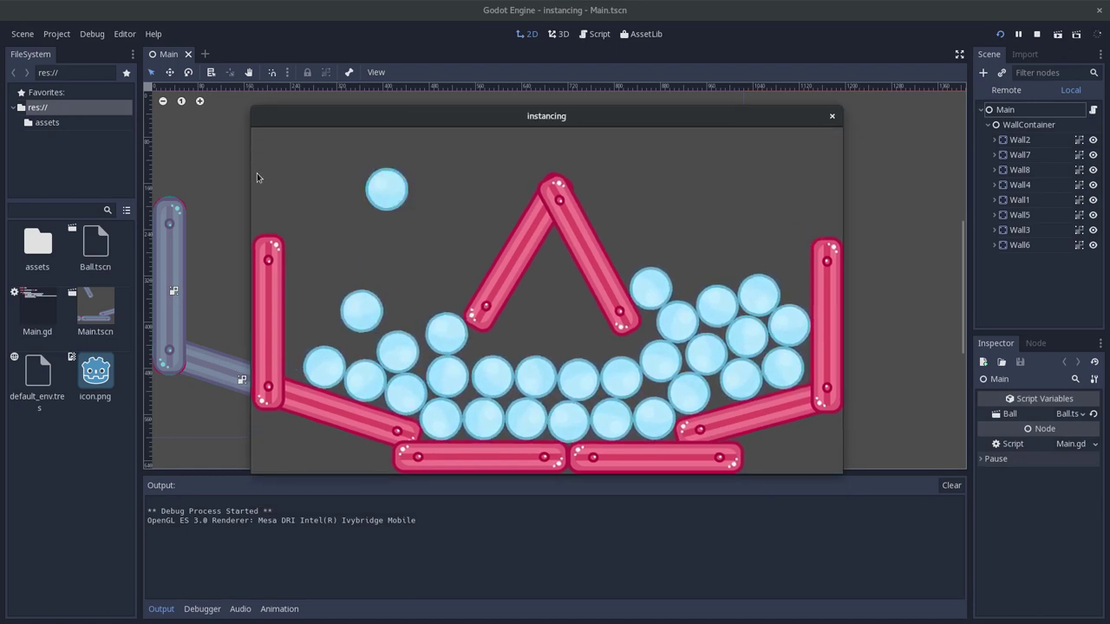
{"action": "left_click", "coordinate": [262, 184]}
{"action": "left_click", "coordinate": [341, 195]}
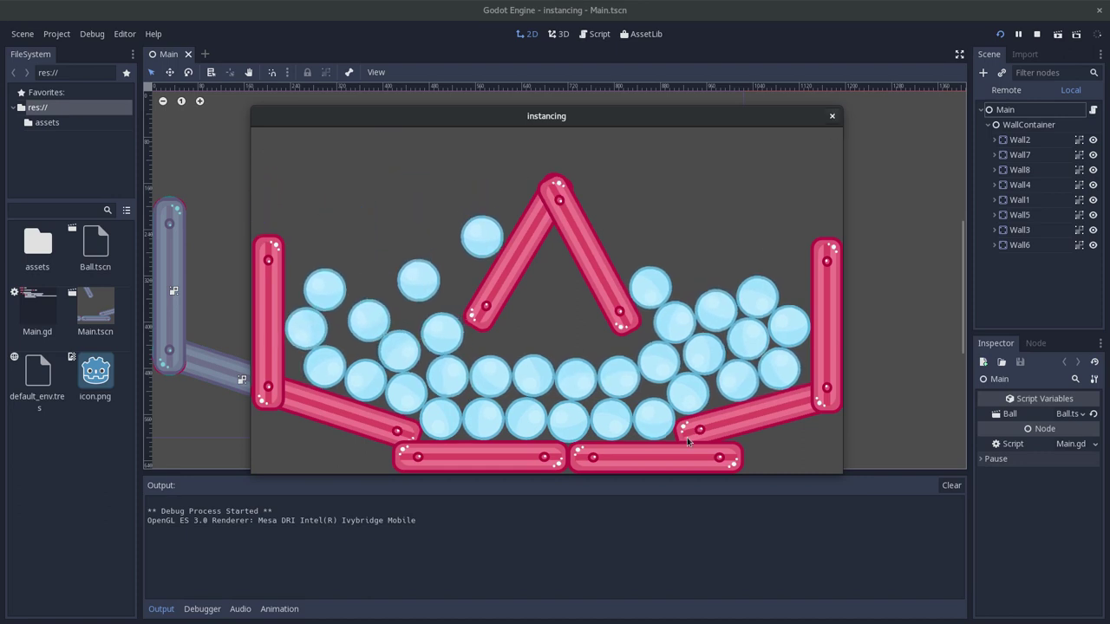
{"action": "left_click", "coordinate": [830, 121]}
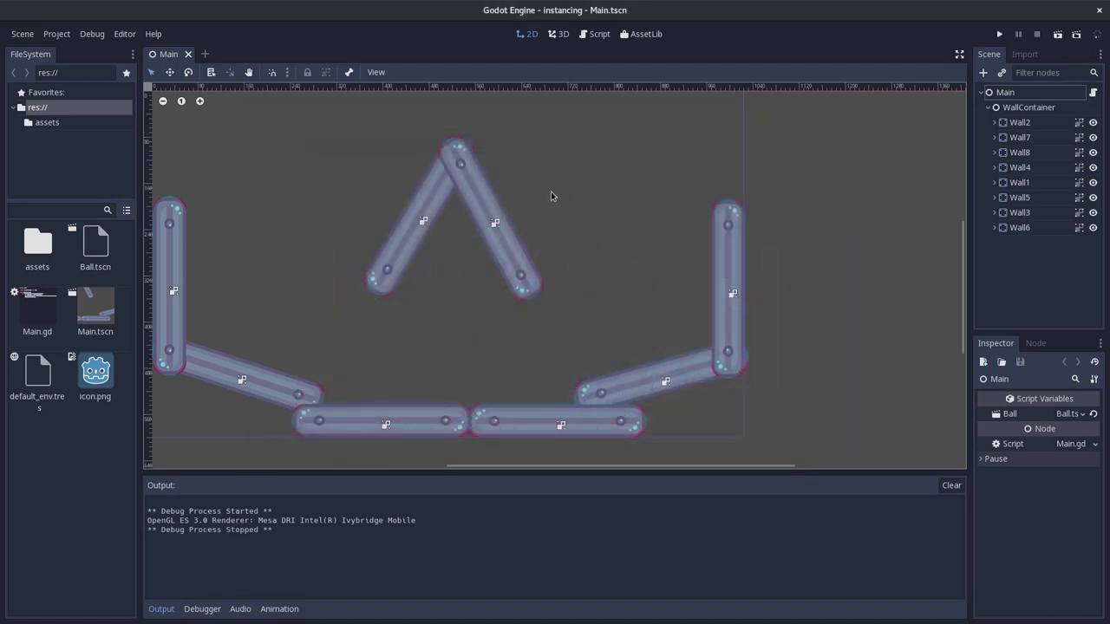
- Scroll the Instancing docs down to the paragraph about Ball.tscn and Main.tscn
{"action": "scroll", "coordinate": [556, 293], "scroll_direction": "down", "scroll_amount": 3}
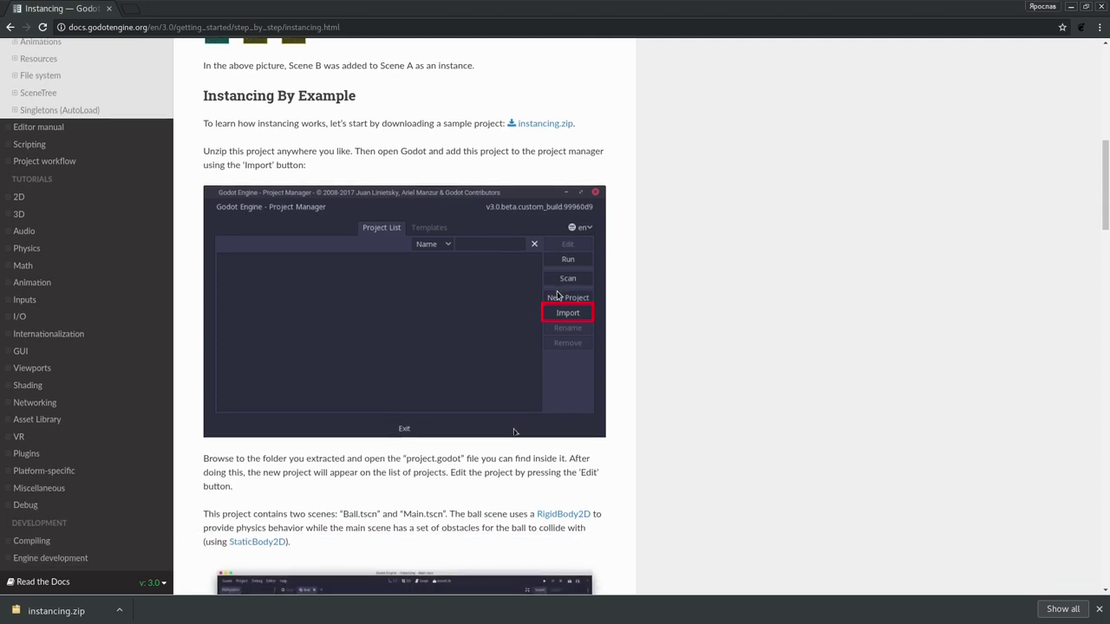
{"action": "scroll", "coordinate": [558, 293], "scroll_direction": "down", "scroll_amount": 1}
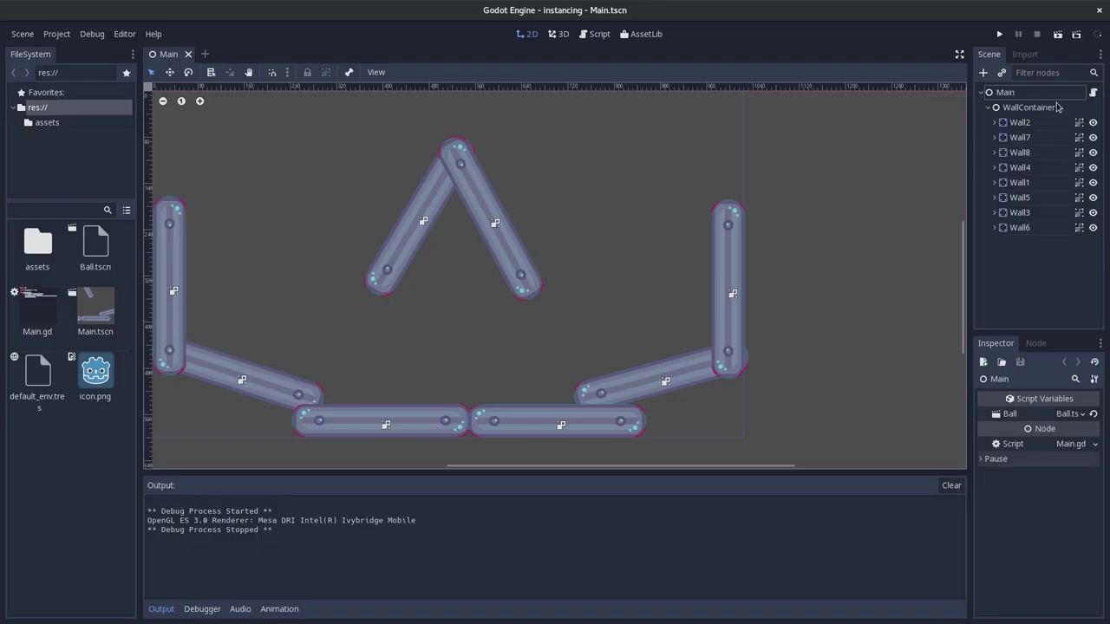
- Expand Main, WallContainer and Wall2 in the Scene tree to review the wall nodes
{"action": "left_click", "coordinate": [981, 92]}
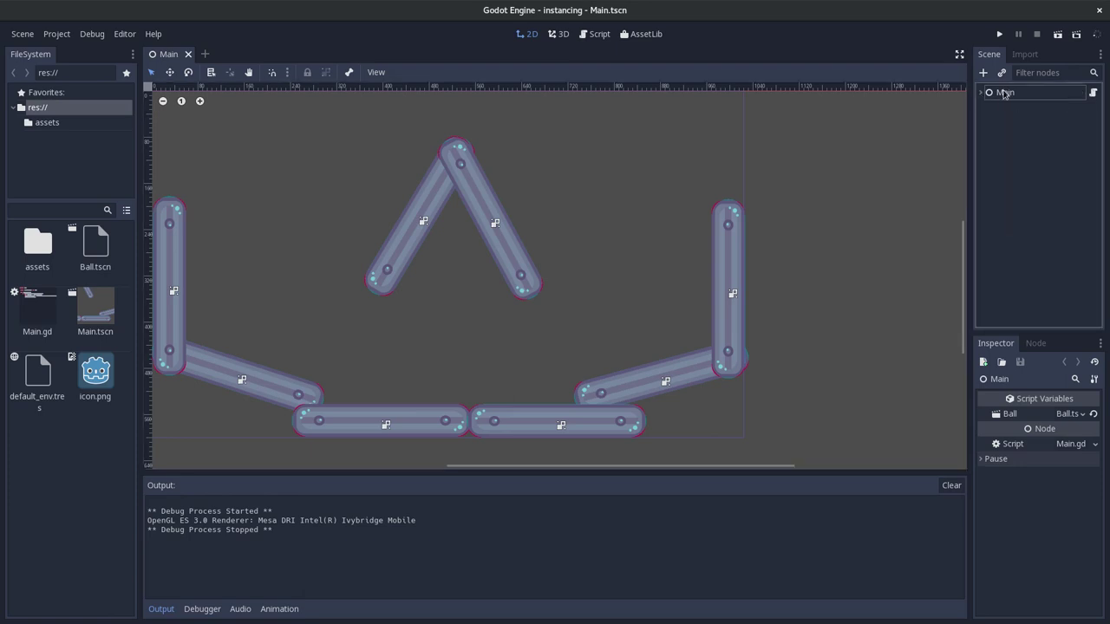
{"action": "left_click", "coordinate": [981, 93]}
{"action": "left_click", "coordinate": [988, 108]}
{"action": "left_click", "coordinate": [987, 107]}
{"action": "left_click", "coordinate": [994, 122]}
{"action": "left_click", "coordinate": [994, 123]}
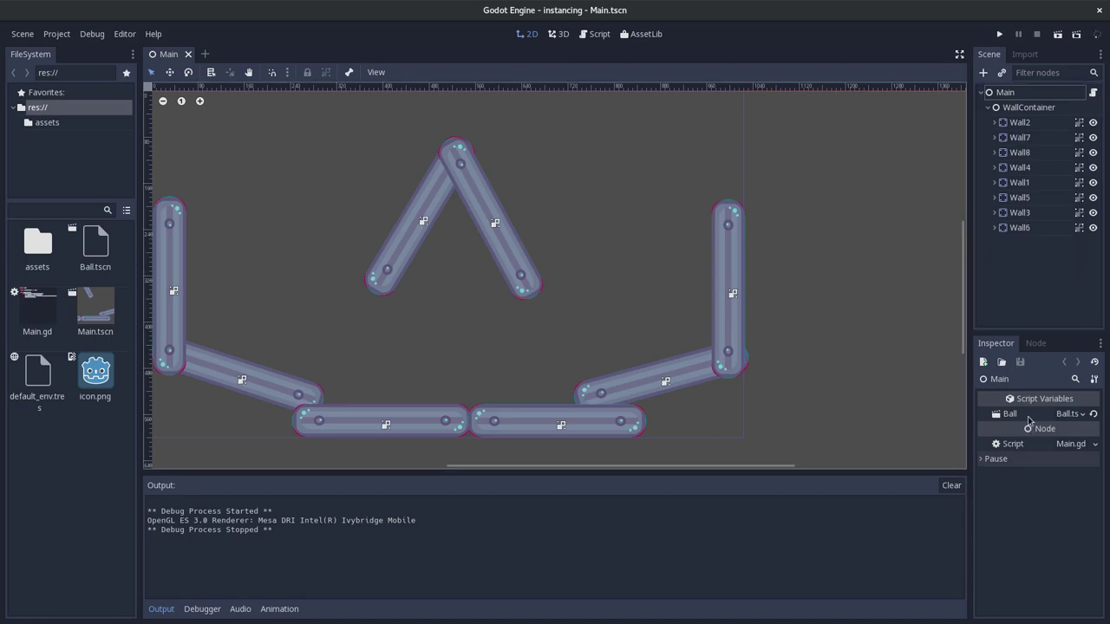
{"action": "left_click", "coordinate": [1025, 54]}
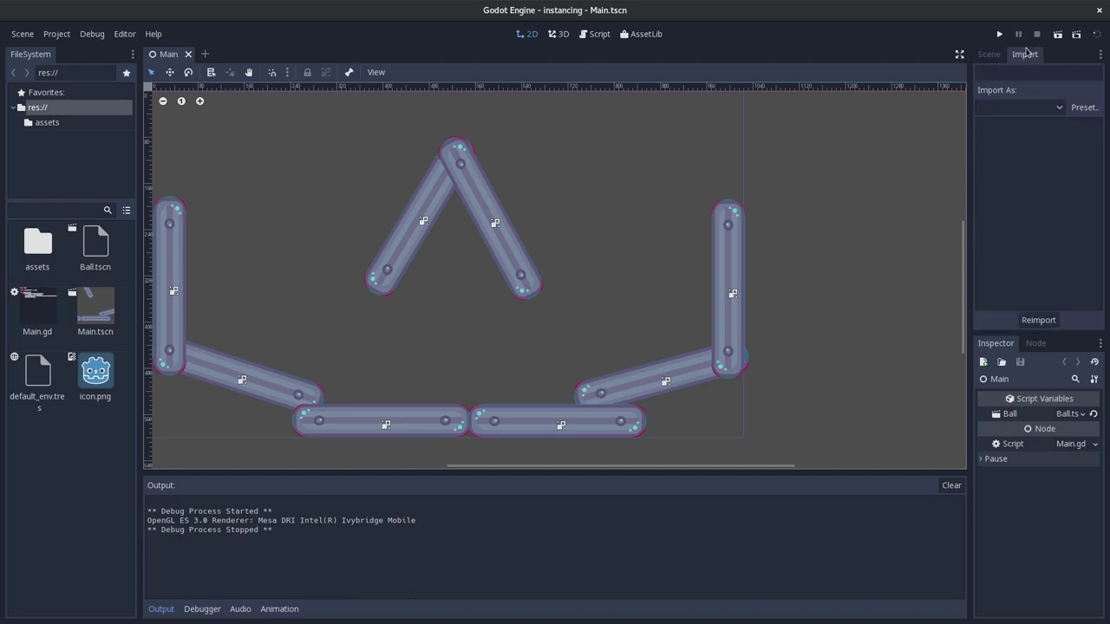
{"action": "left_click", "coordinate": [990, 53]}
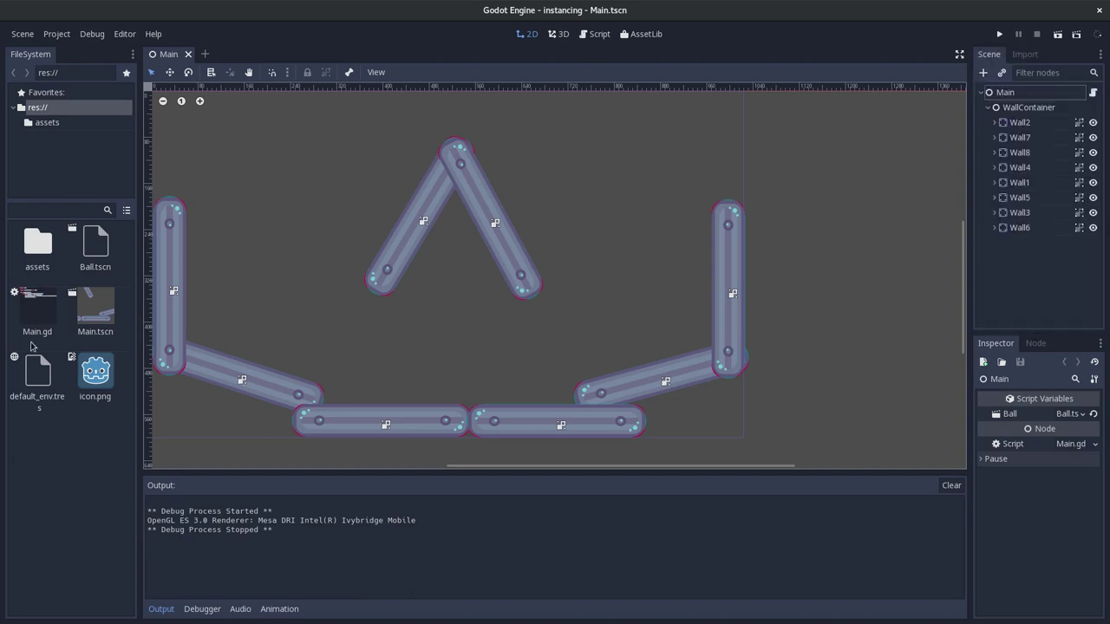
- Open the Ball scene, then open the Main.gd script
{"action": "left_click", "coordinate": [98, 259]}
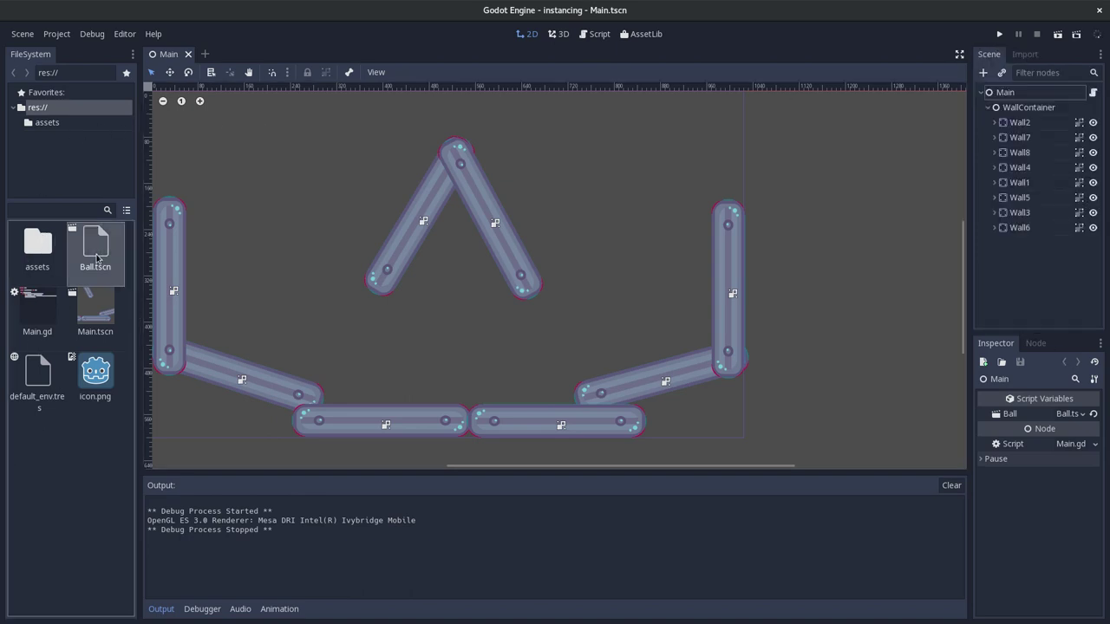
{"action": "double_click", "coordinate": [96, 257]}
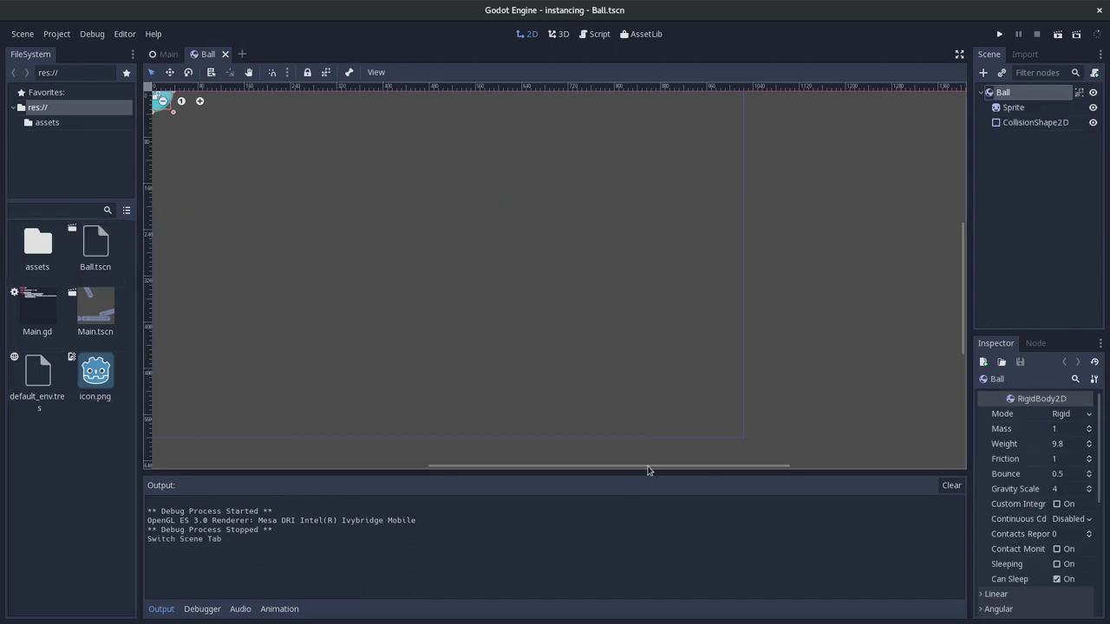
{"action": "left_click_drag", "start_coordinate": [719, 466], "coordinate": [416, 467]}
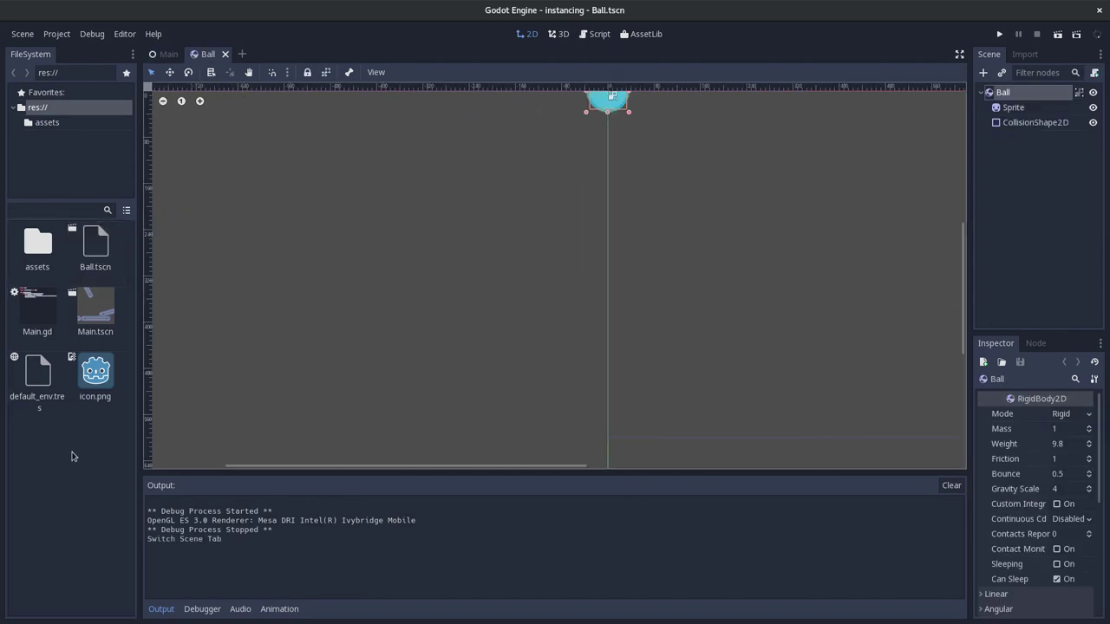
{"action": "left_click_drag", "start_coordinate": [963, 273], "coordinate": [962, 197]}
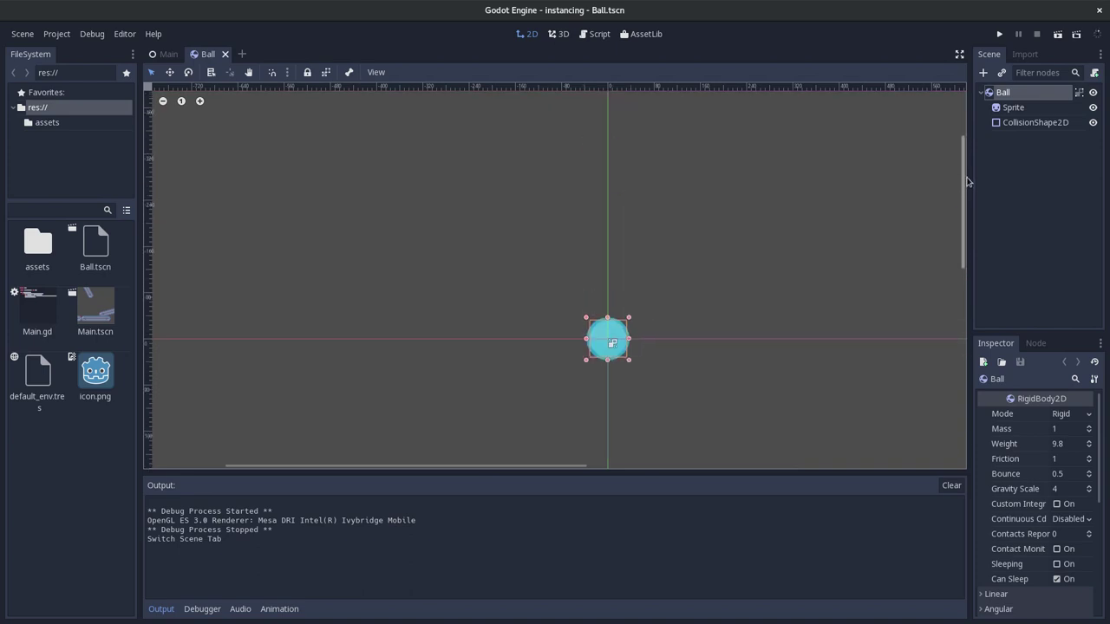
{"action": "double_click", "coordinate": [43, 325]}
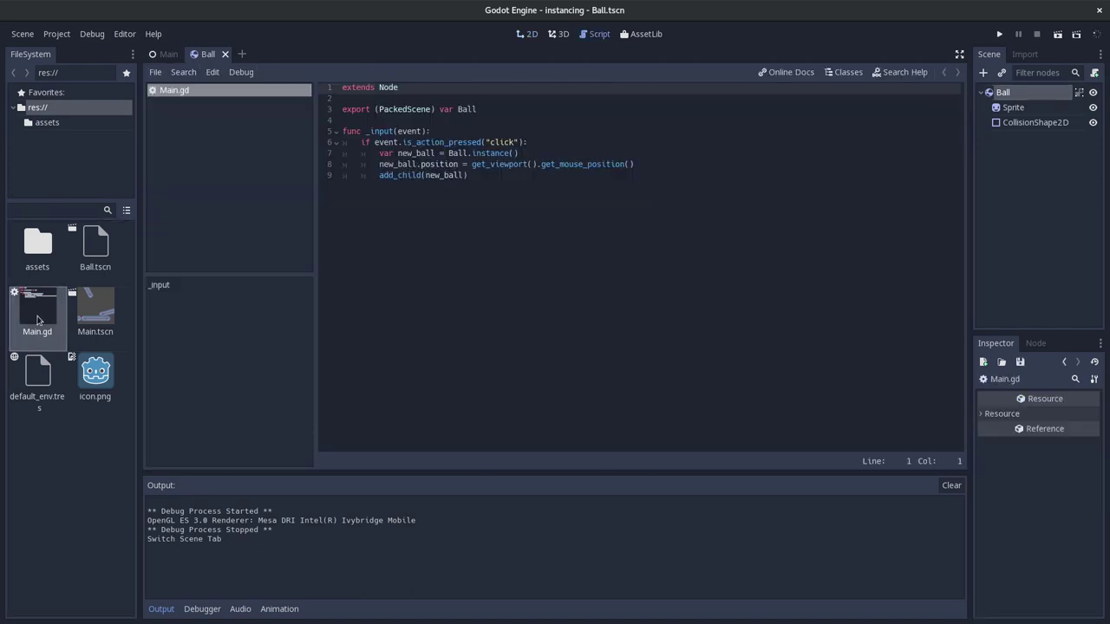
- Switch between the Main scene's walls in 2D and the Ball scene, ending on Ball.tscn
{"action": "left_click", "coordinate": [112, 251]}
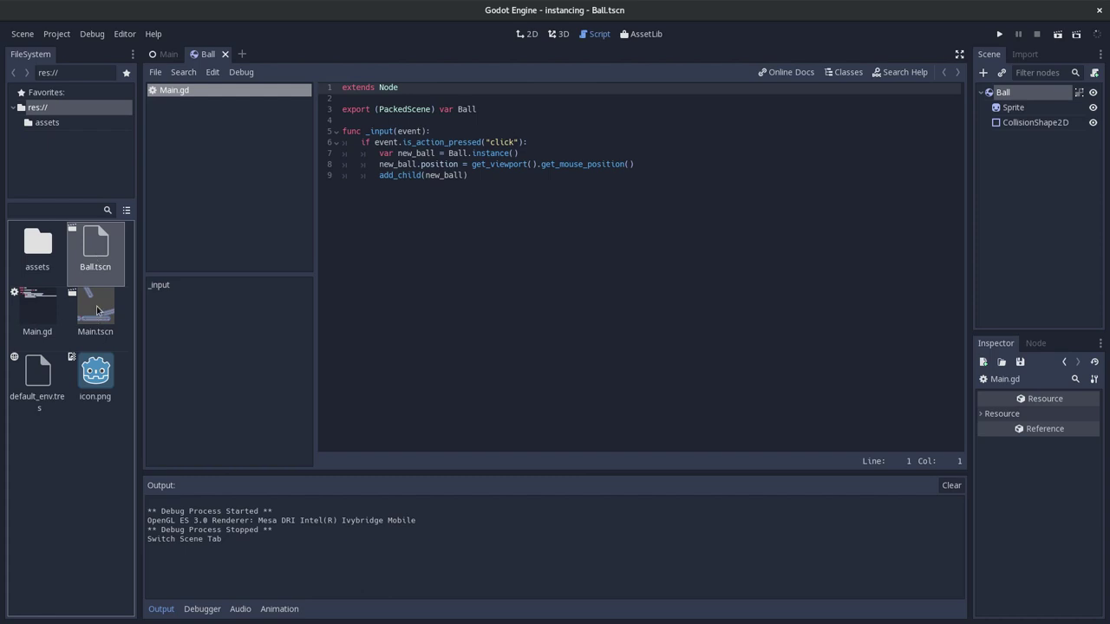
{"action": "double_click", "coordinate": [97, 310]}
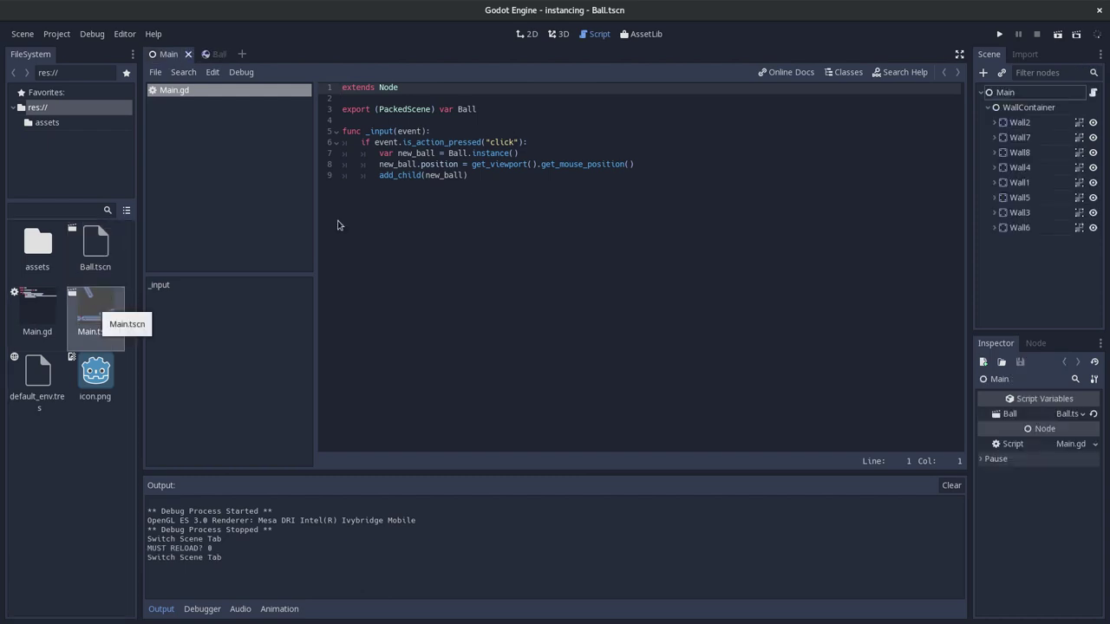
{"action": "left_click", "coordinate": [528, 37]}
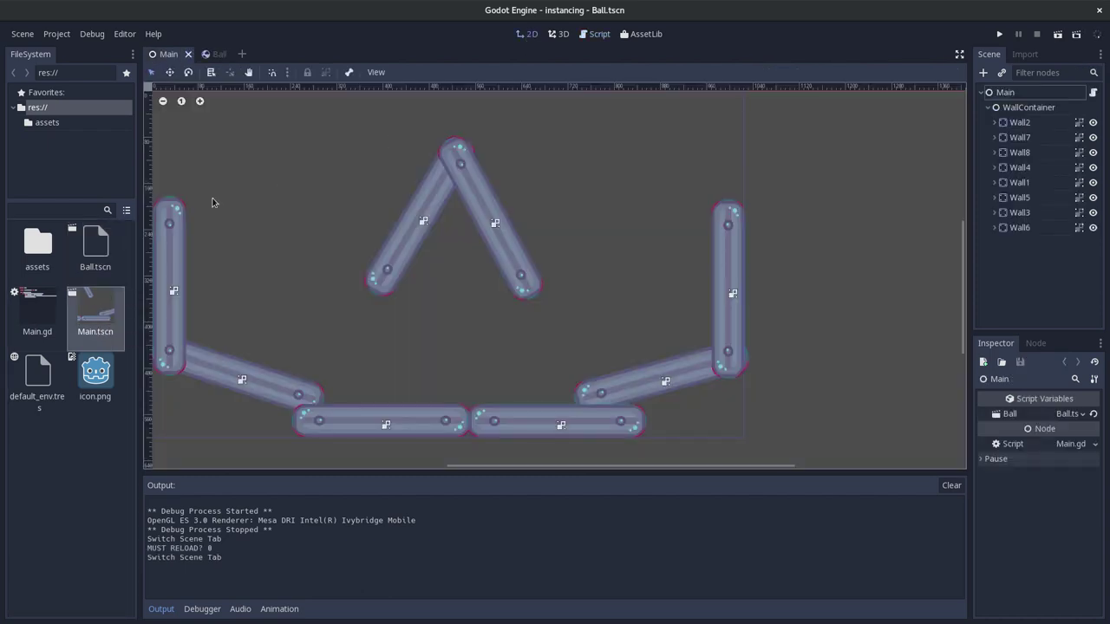
{"action": "double_click", "coordinate": [98, 251]}
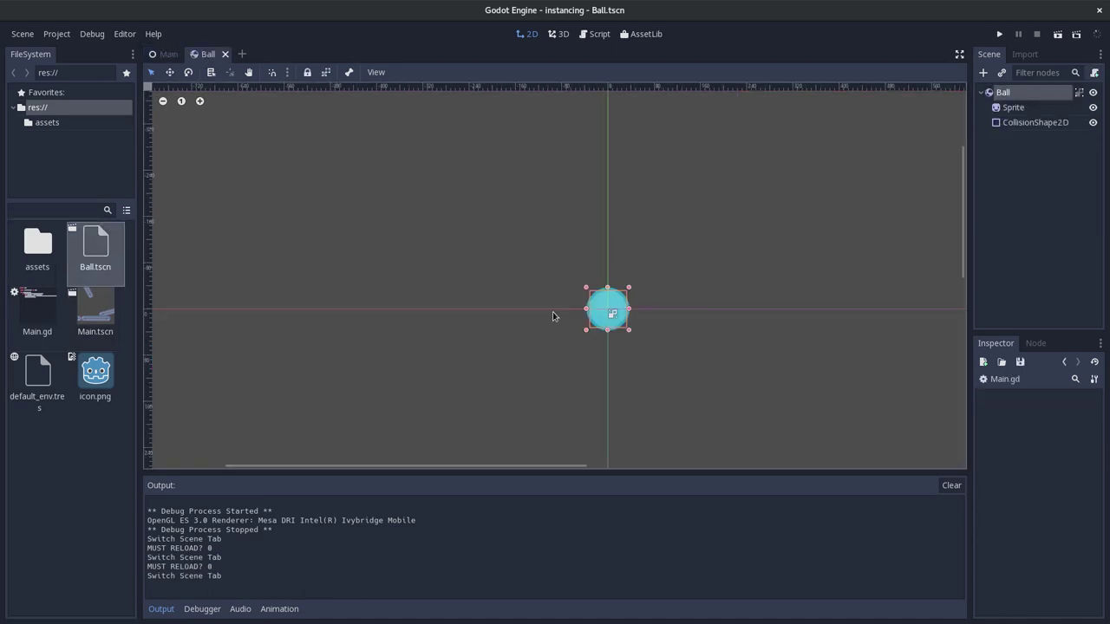
{"action": "double_click", "coordinate": [97, 321]}
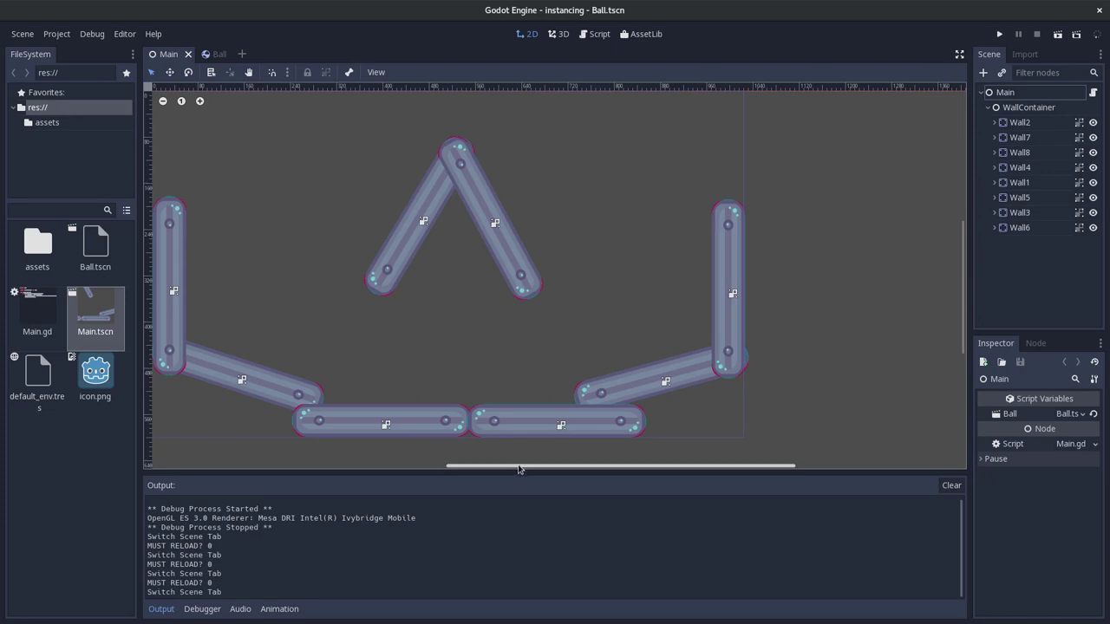
{"action": "left_click_drag", "start_coordinate": [520, 465], "coordinate": [460, 465]}
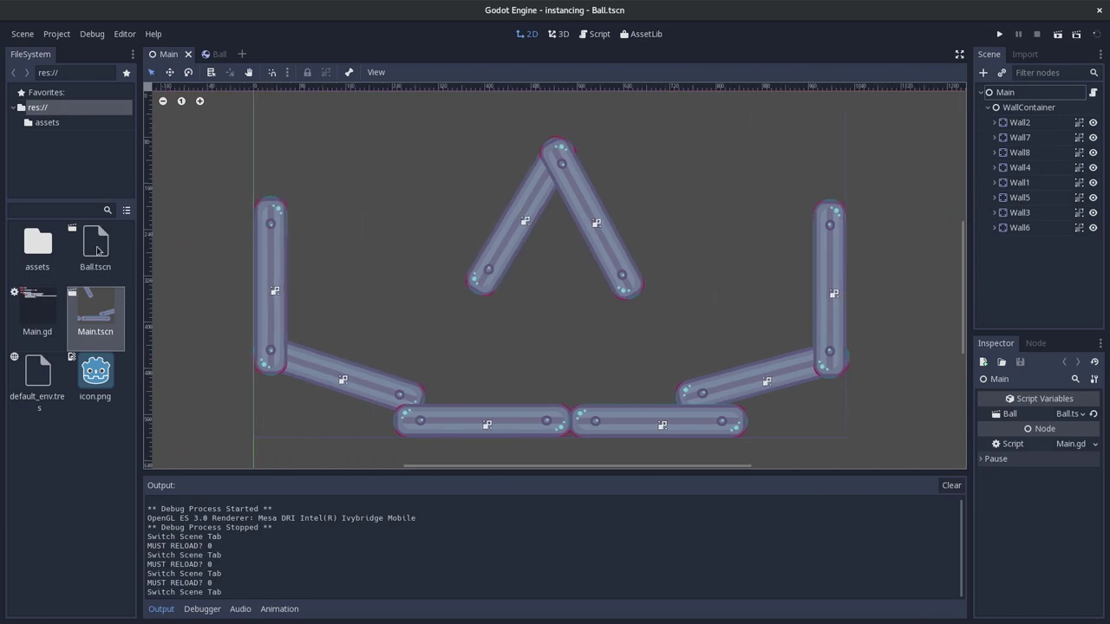
{"action": "double_click", "coordinate": [97, 251]}
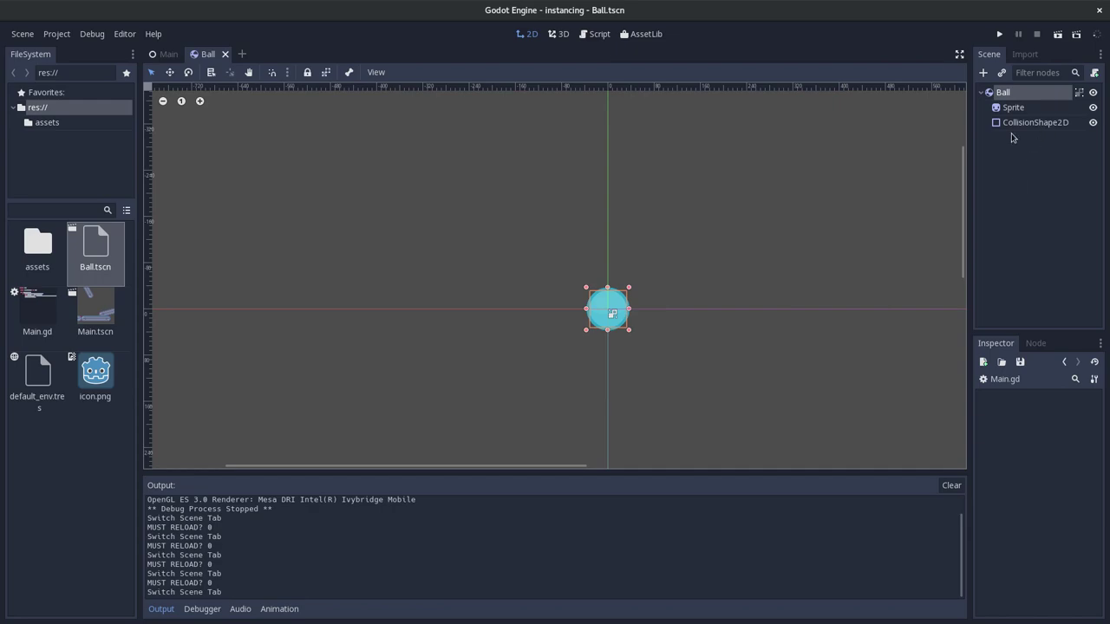
- Inspect the Ball scene's Sprite, CollisionShape2D and RigidBody2D root, keeping the name Ball
{"action": "left_click", "coordinate": [1013, 108]}
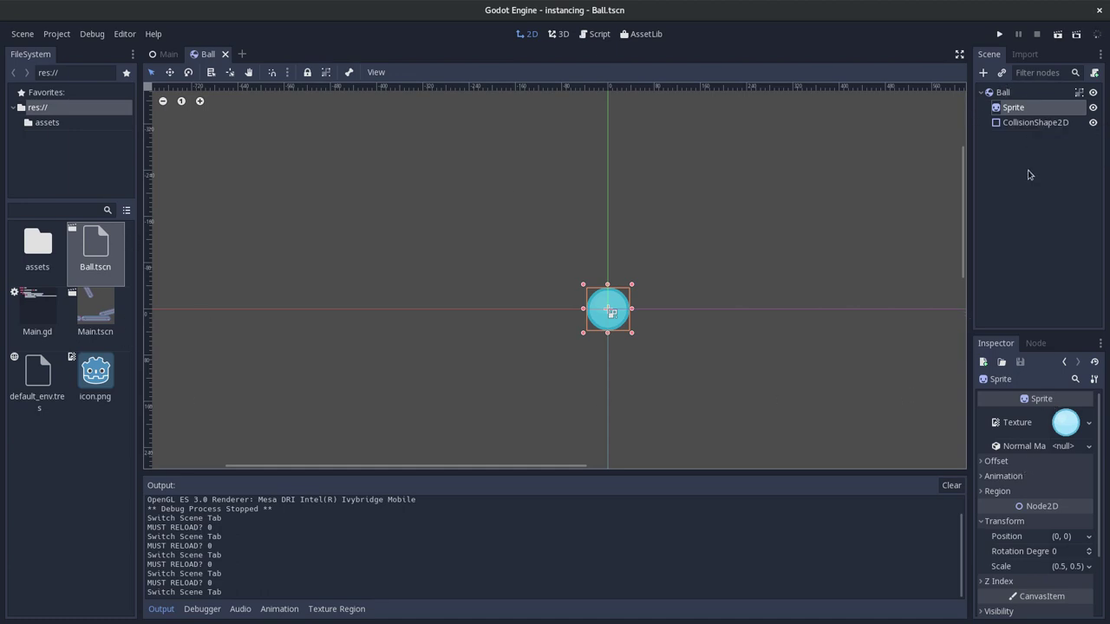
{"action": "left_click", "coordinate": [1020, 126]}
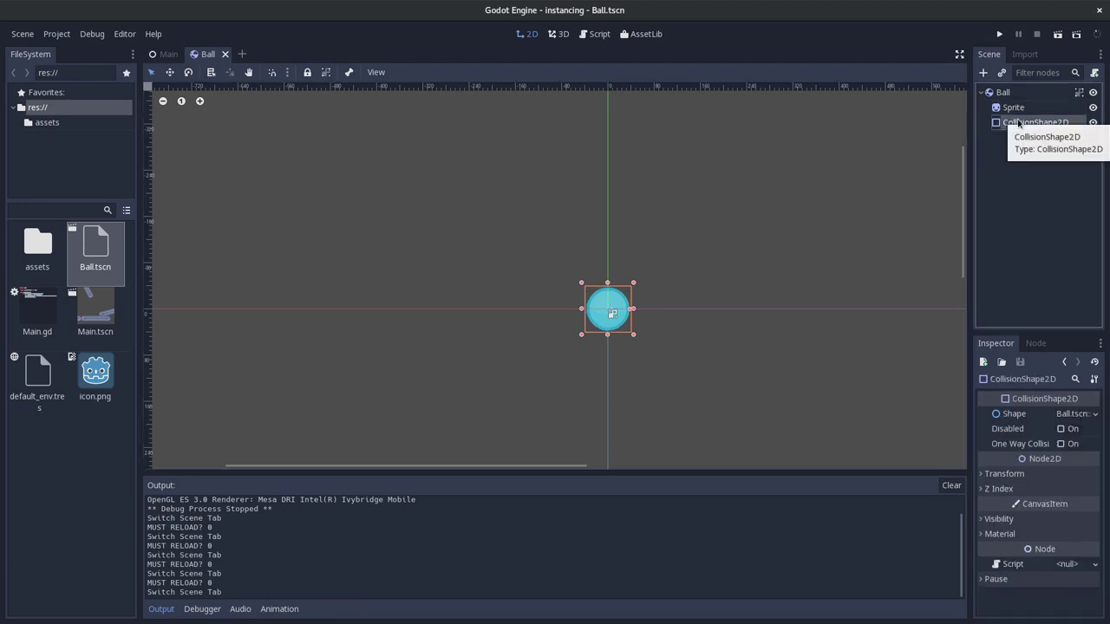
{"action": "left_click", "coordinate": [1002, 92]}
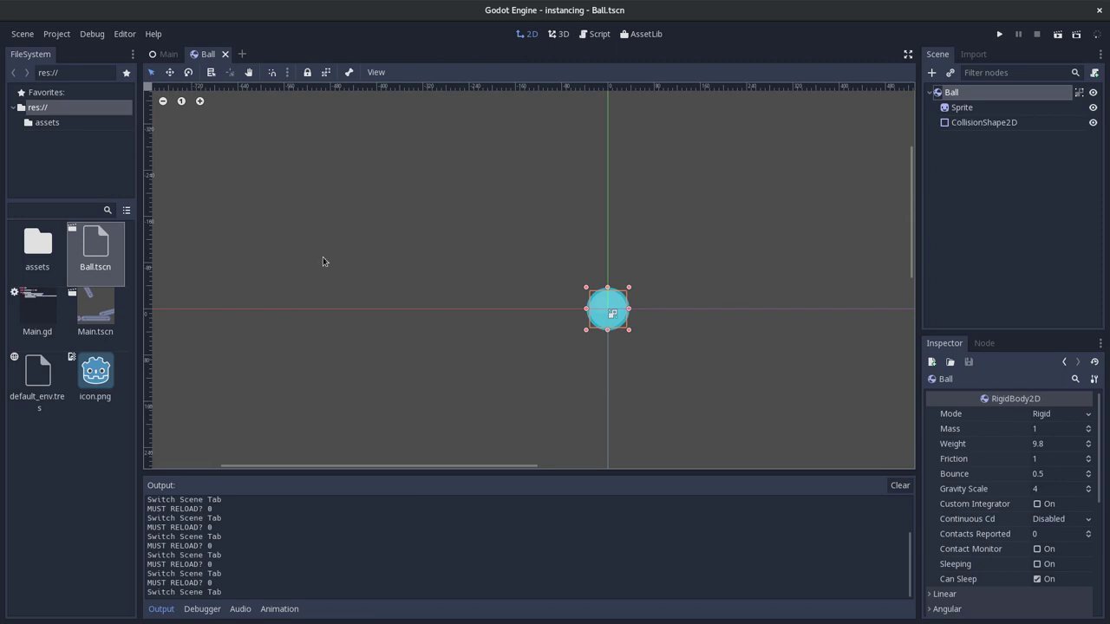
{"action": "double_click", "coordinate": [949, 93]}
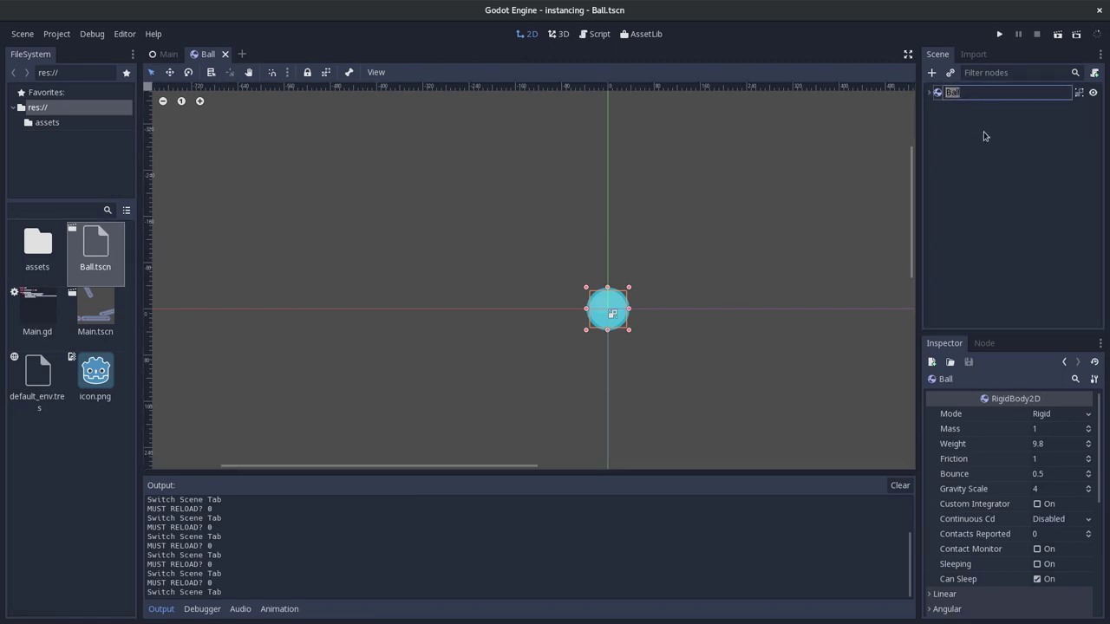
{"action": "left_click", "coordinate": [947, 108]}
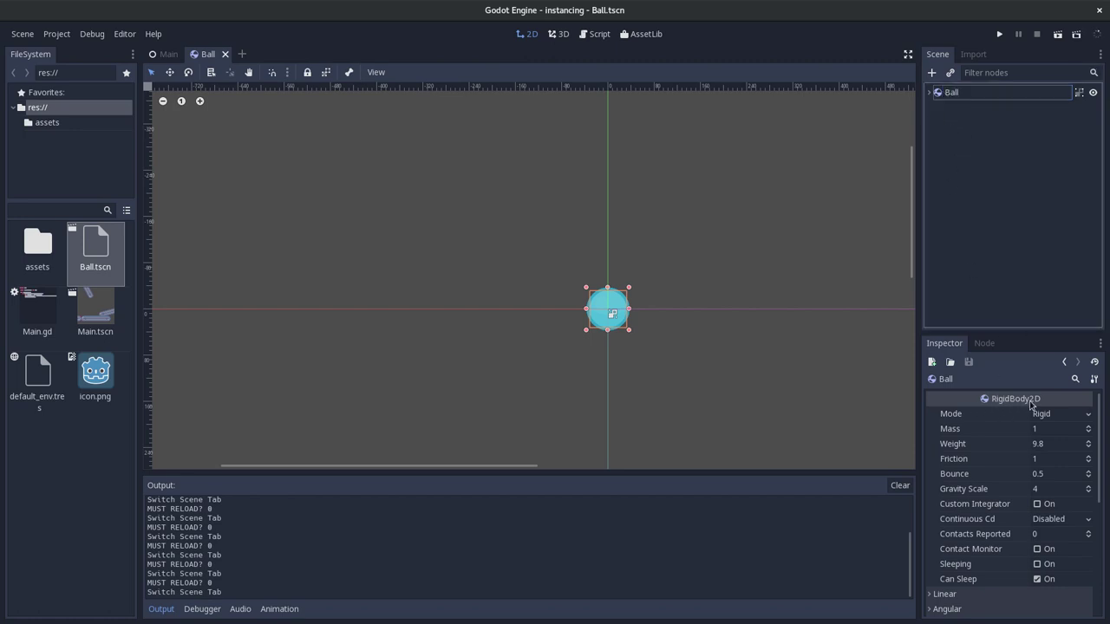
- Read the Instancing docs in the browser, highlighting words like 'provide' and 'physics'
{"action": "key", "text": "alt+Tab"}
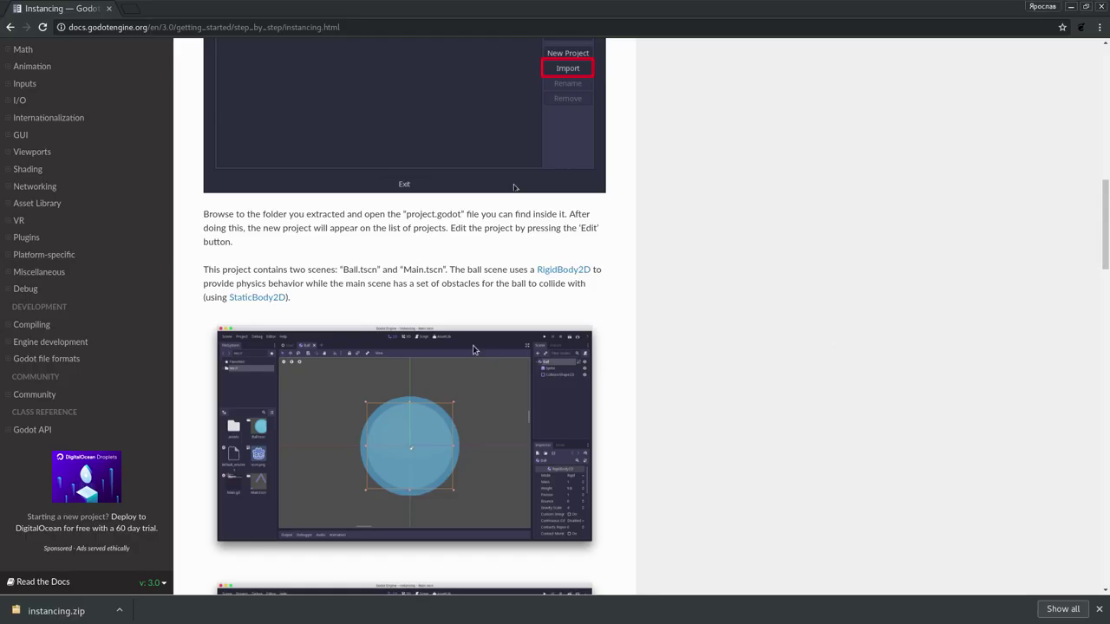
{"action": "double_click", "coordinate": [223, 283]}
{"action": "left_click", "coordinate": [247, 283]}
{"action": "double_click", "coordinate": [260, 283]}
{"action": "left_click", "coordinate": [299, 286]}
{"action": "double_click", "coordinate": [395, 284]}
- Clear the docs highlights and reopen Main.tscn in Godot
{"action": "left_click", "coordinate": [344, 293]}
{"action": "left_click", "coordinate": [462, 289]}
{"action": "key", "text": "alt+Tab"}
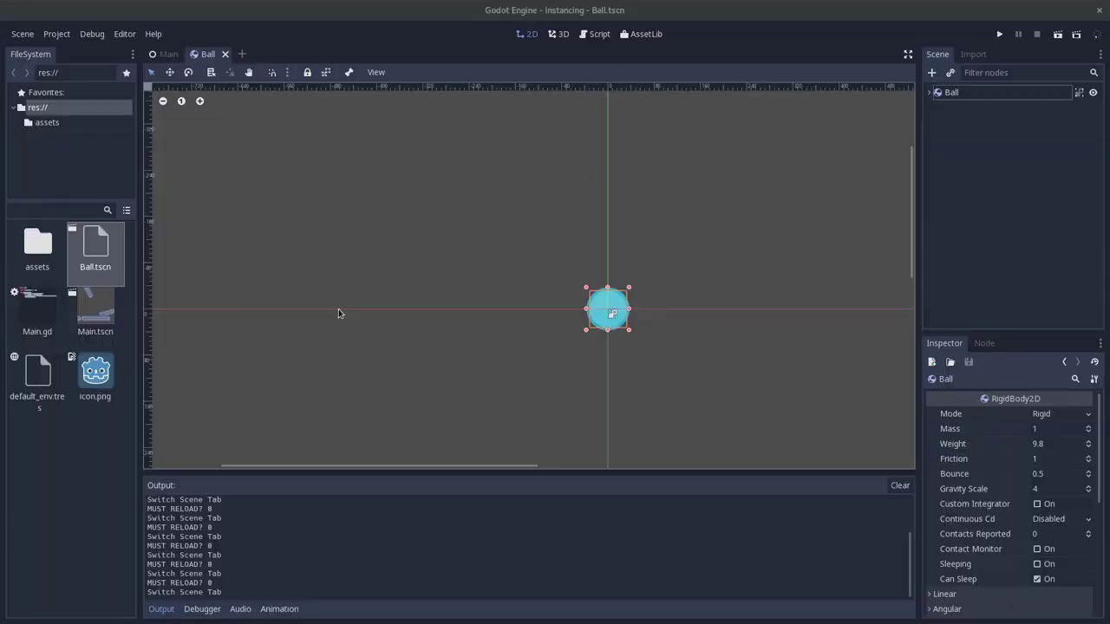
{"action": "double_click", "coordinate": [97, 321]}
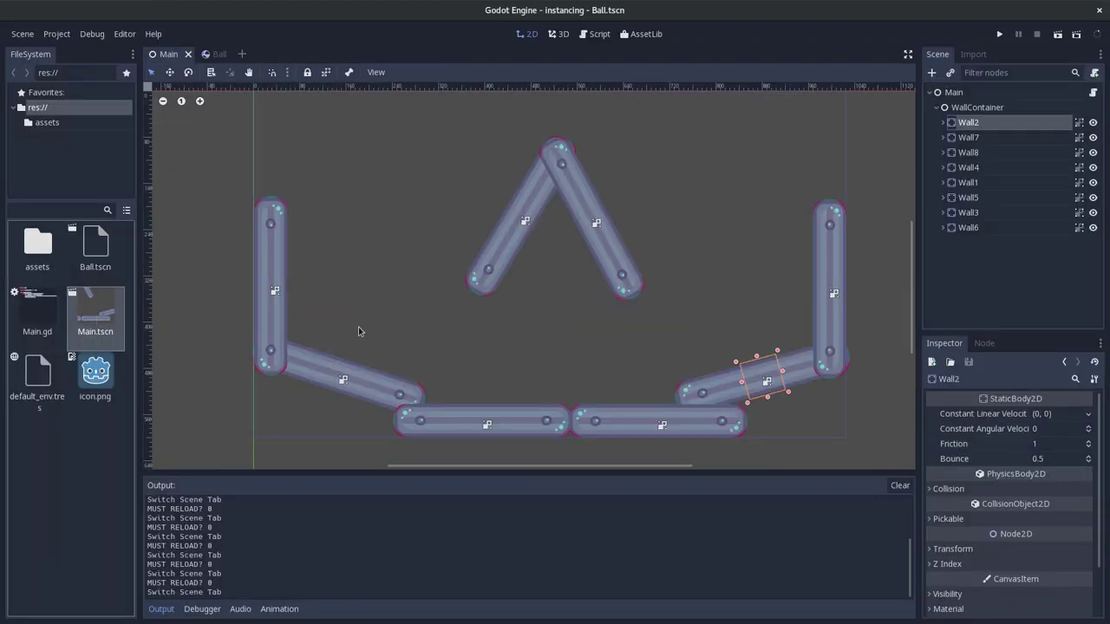
- Check the friction and bounce of Wall7, Wall8, Wall1 and Wall5, then reopen Ball.tscn
{"action": "left_click", "coordinate": [965, 139]}
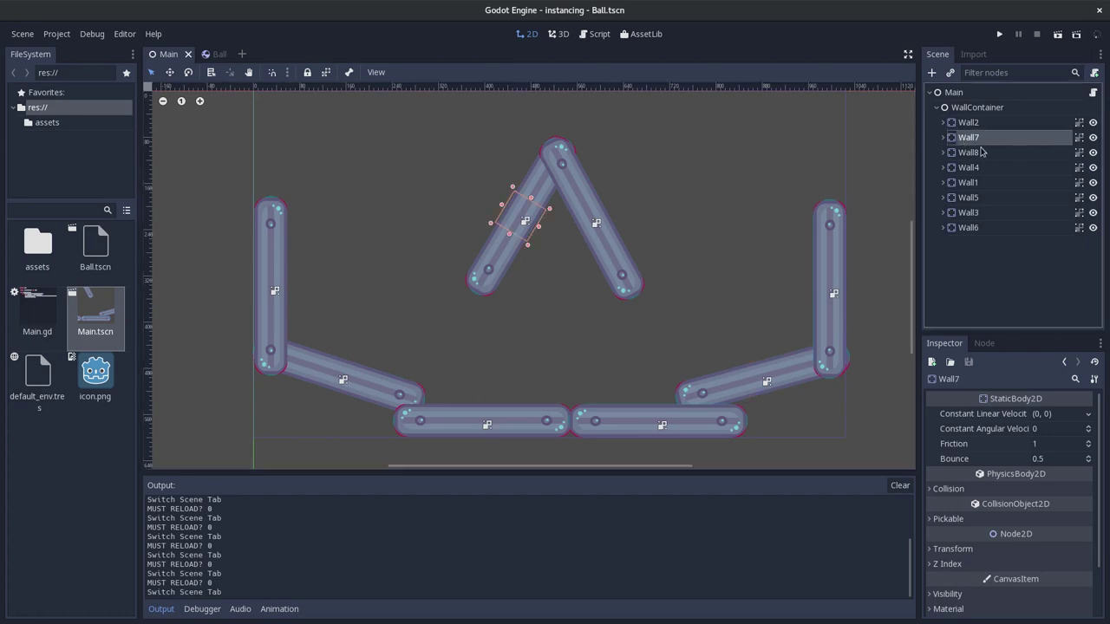
{"action": "left_click", "coordinate": [969, 153]}
{"action": "left_click", "coordinate": [968, 183]}
{"action": "left_click", "coordinate": [964, 198]}
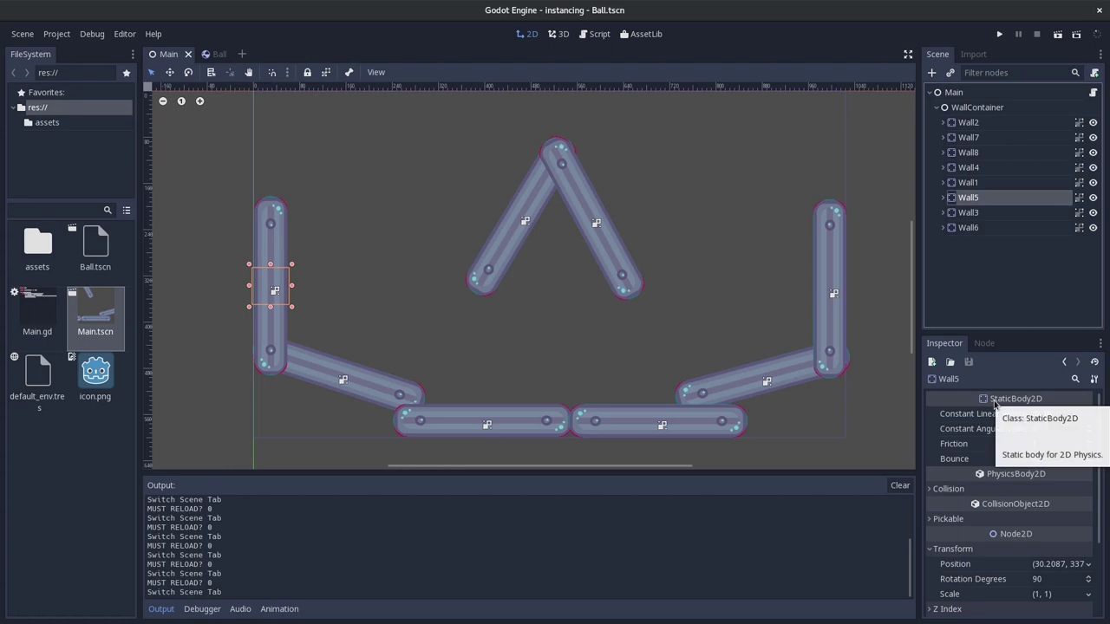
{"action": "double_click", "coordinate": [86, 239]}
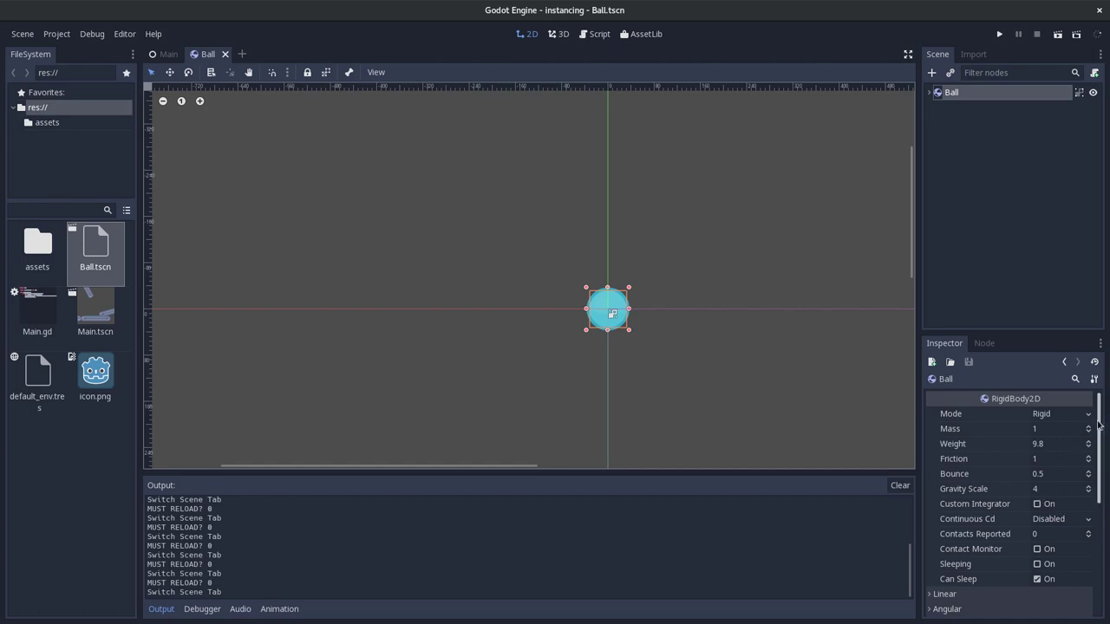
- Reopen Main.tscn and select the Main root to show its Ball.tscn variable and Main.gd
{"action": "mouse_move", "coordinate": [1101, 424]}
{"action": "left_mouse_down"}
{"action": "mouse_move", "coordinate": [1102, 473]}
{"action": "mouse_move", "coordinate": [1099, 422]}
{"action": "left_mouse_up"}
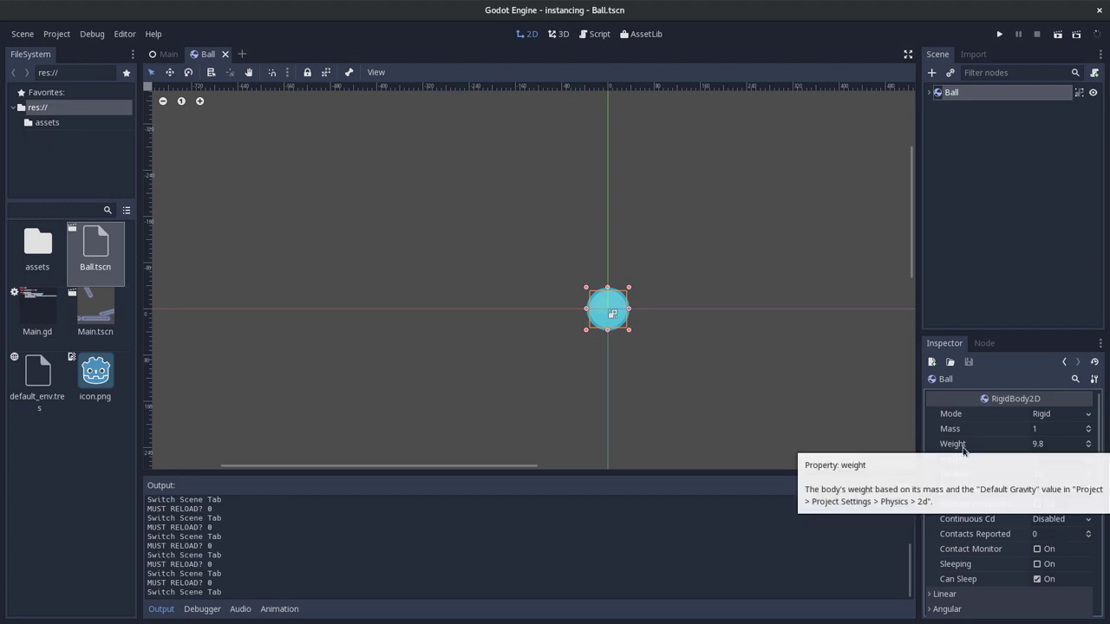
{"action": "mouse_move", "coordinate": [966, 464]}
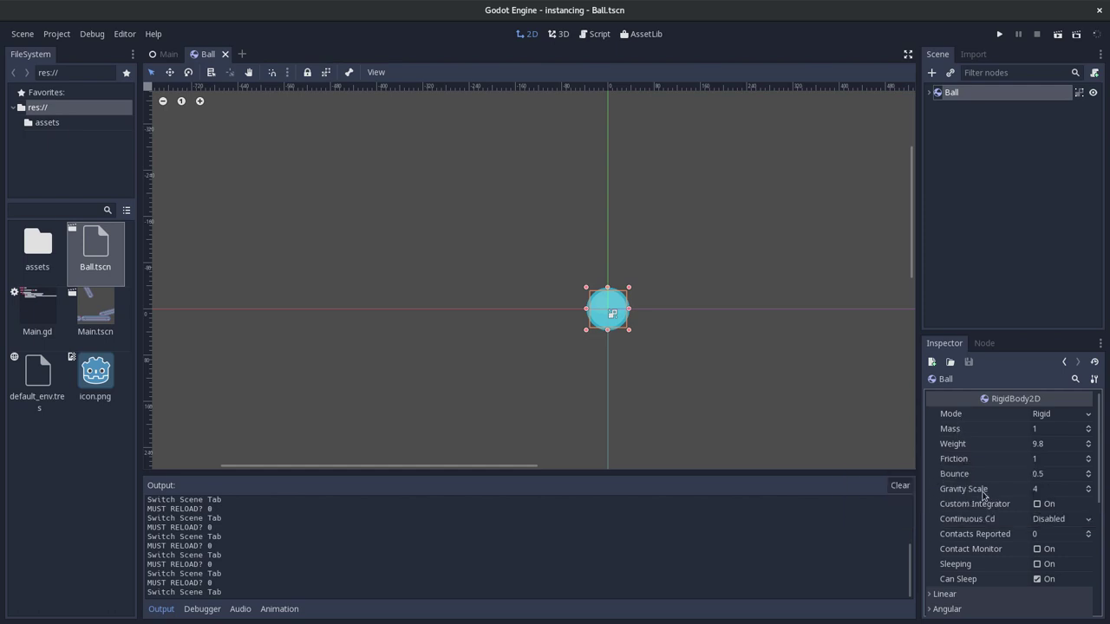
{"action": "double_click", "coordinate": [105, 327]}
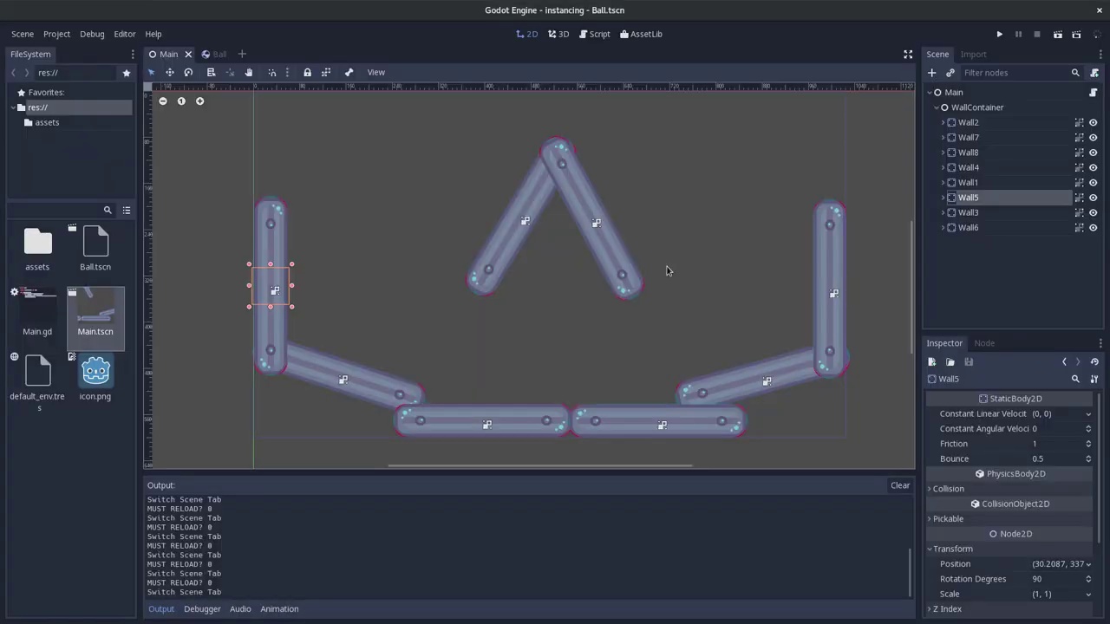
{"action": "left_click", "coordinate": [955, 93]}
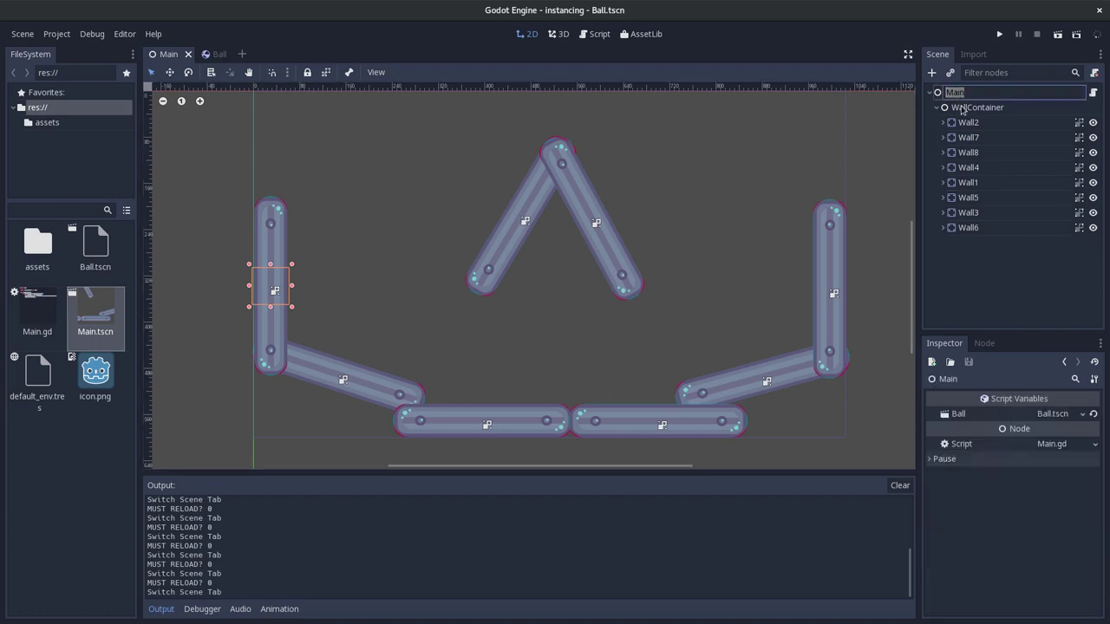
{"action": "left_click", "coordinate": [958, 108]}
{"action": "left_click", "coordinate": [955, 93]}
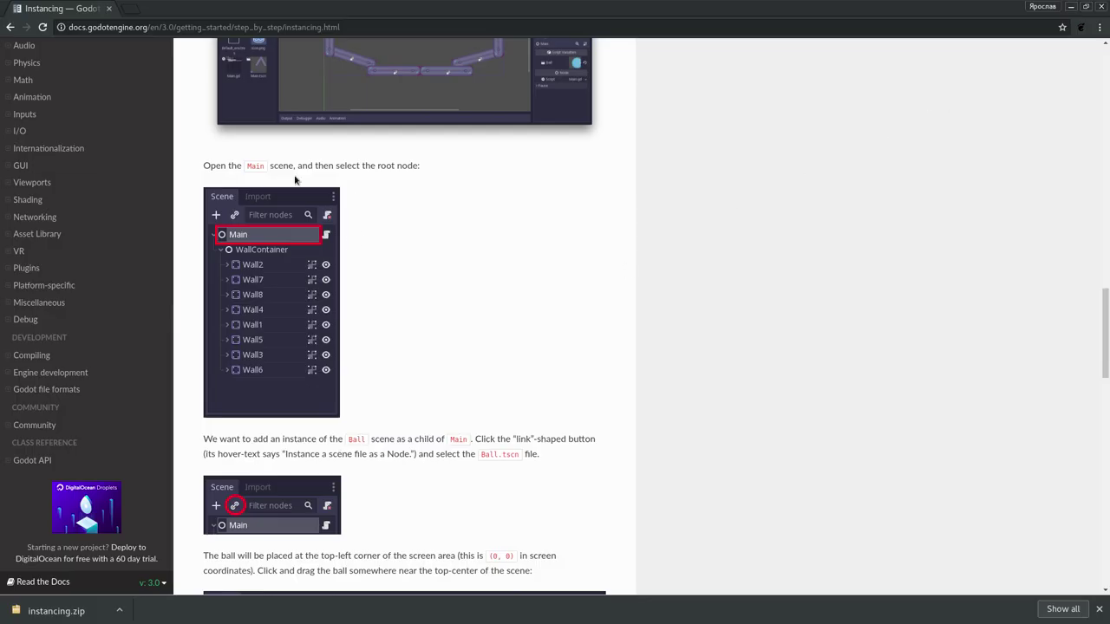
- Highlight 'instance', 'Ball' and 'Main' in the docs' instancing paragraph, then return to Godot
{"action": "scroll", "coordinate": [303, 356], "scroll_direction": "down", "scroll_amount": 1}
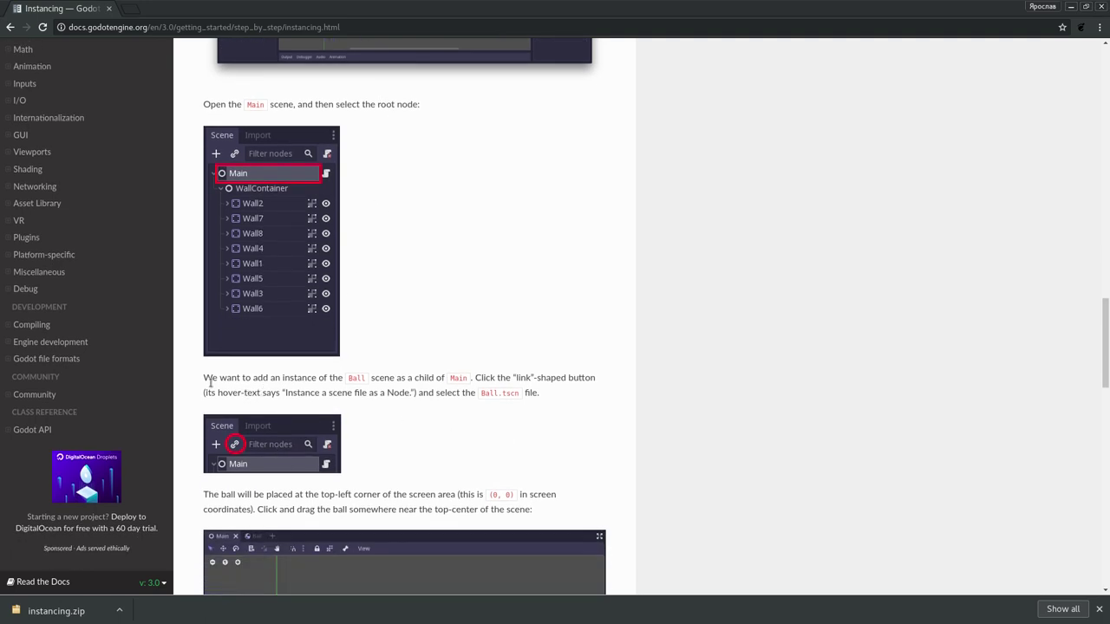
{"action": "double_click", "coordinate": [295, 380]}
{"action": "left_click", "coordinate": [275, 379]}
{"action": "double_click", "coordinate": [301, 378]}
{"action": "left_click", "coordinate": [333, 390]}
{"action": "double_click", "coordinate": [301, 379]}
{"action": "double_click", "coordinate": [356, 378]}
{"action": "left_click", "coordinate": [390, 378]}
{"action": "double_click", "coordinate": [458, 378]}
{"action": "left_click", "coordinate": [587, 394]}
{"action": "key", "text": "alt+Tab"}
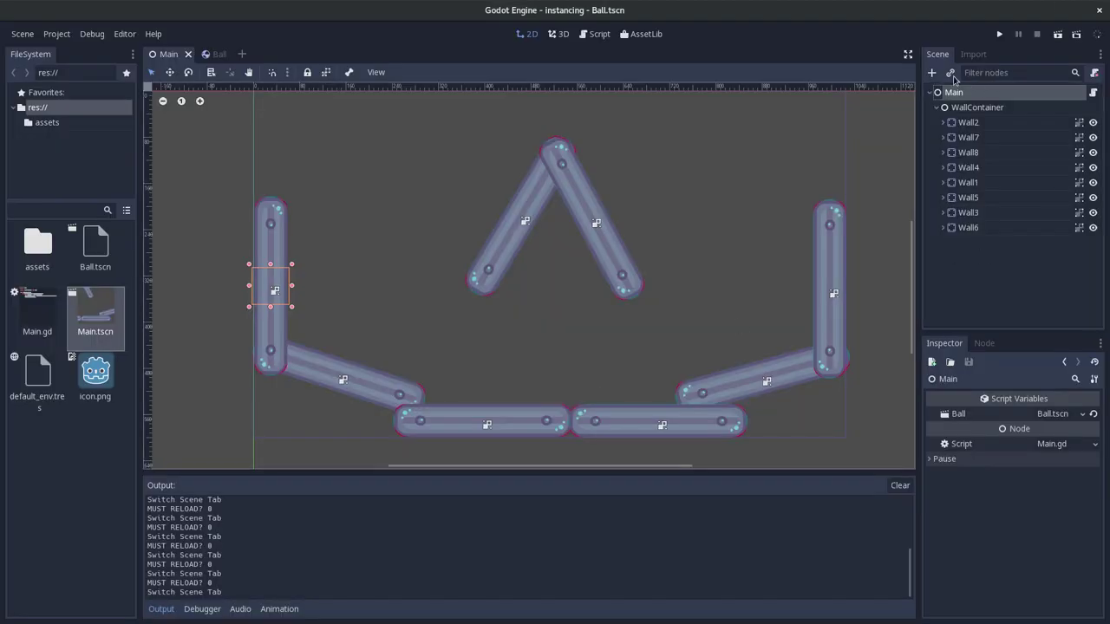
- Instance Ball.tscn as a child of the Main node
{"action": "left_click", "coordinate": [952, 74]}
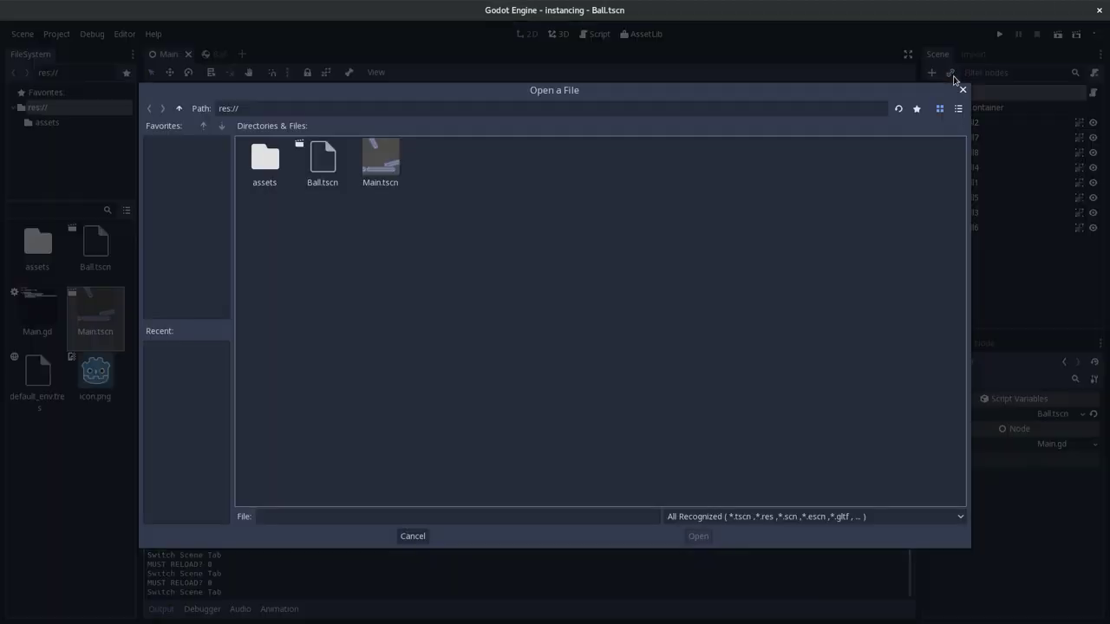
{"action": "left_click", "coordinate": [323, 175]}
{"action": "key", "text": "alt+Tab"}
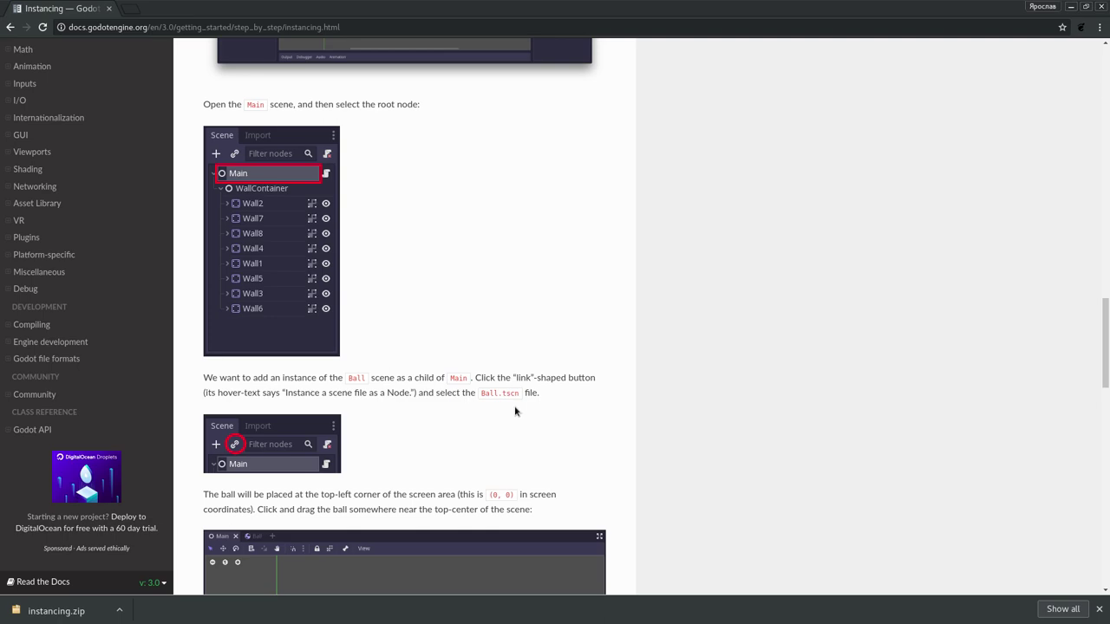
{"action": "key", "text": "alt+Tab"}
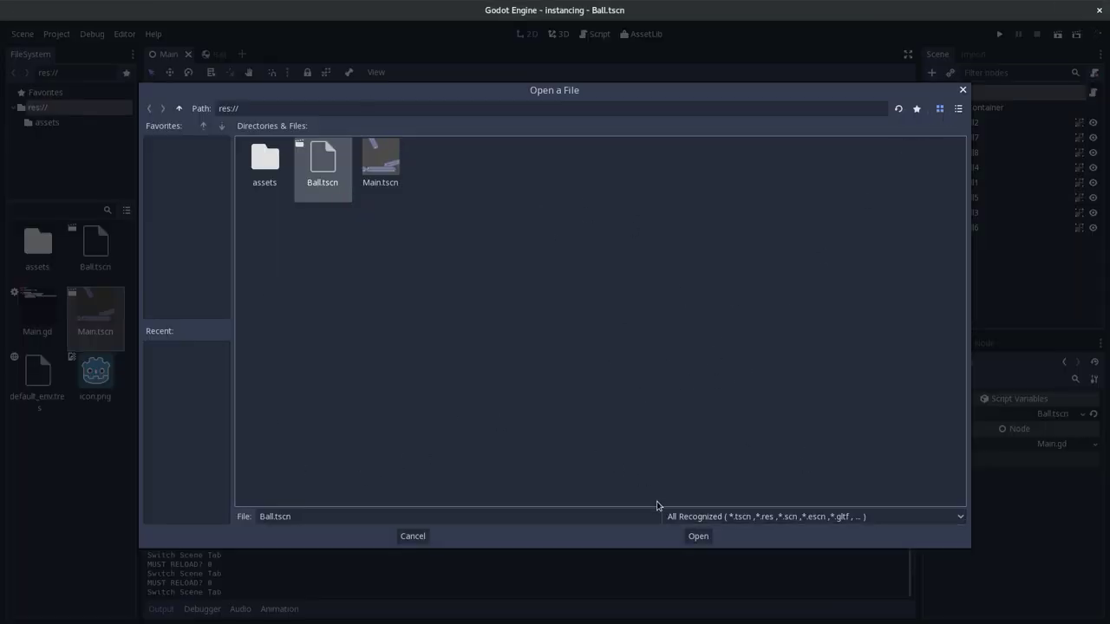
{"action": "left_click", "coordinate": [696, 537]}
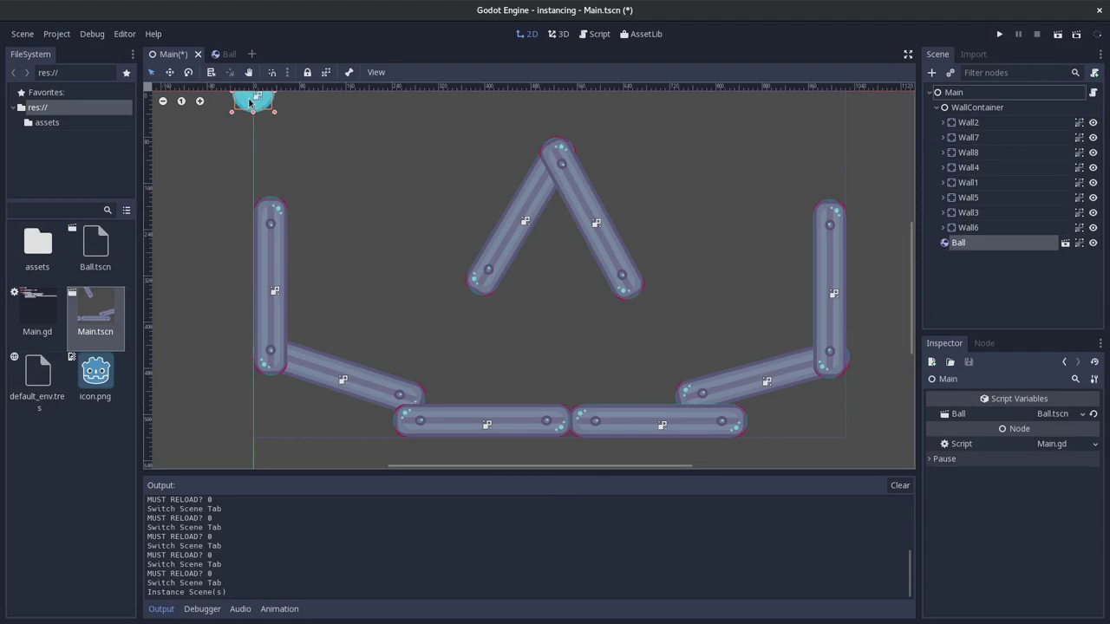
- Move the Ball instance from the corner to near the top centre of the scene
{"action": "left_click_drag", "start_coordinate": [250, 102], "coordinate": [427, 154]}
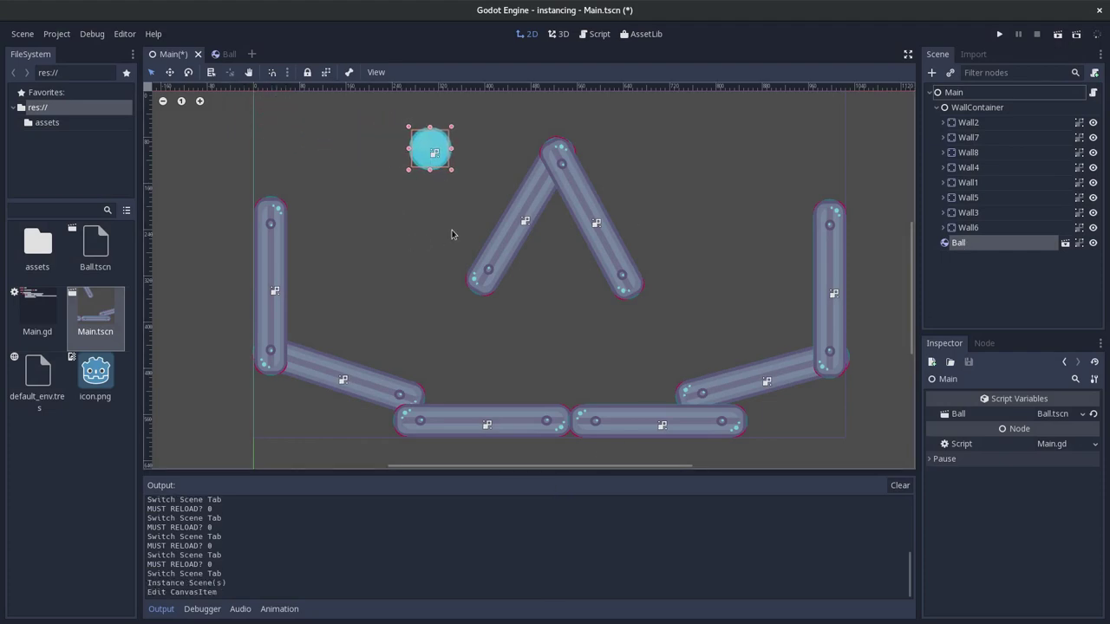
{"action": "key", "text": "alt+Tab"}
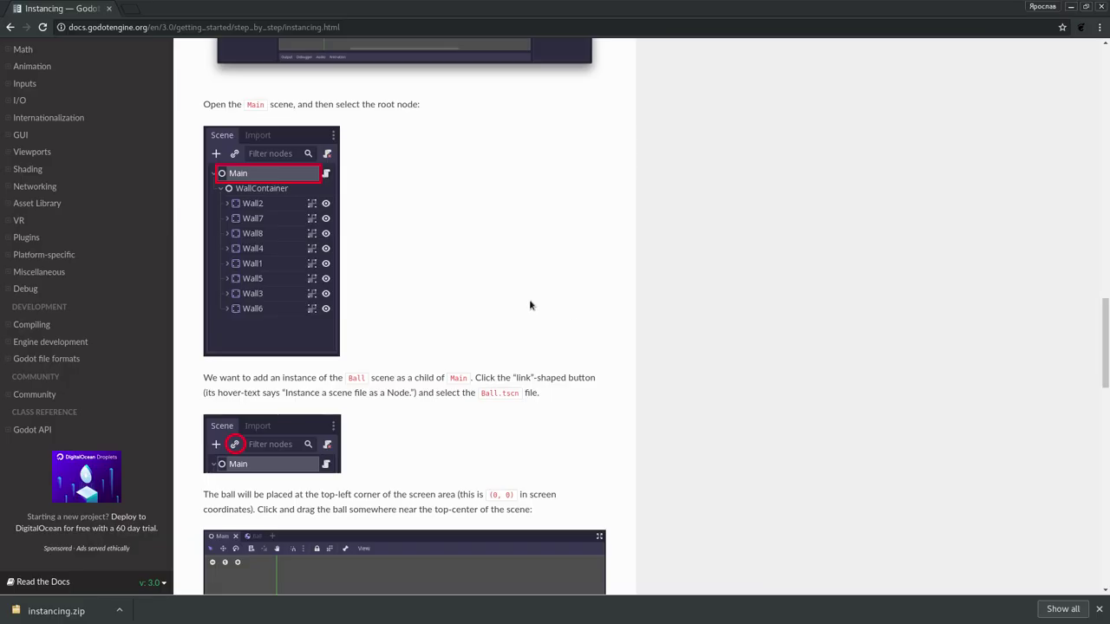
{"action": "scroll", "coordinate": [530, 311], "scroll_direction": "down", "scroll_amount": 3}
{"action": "key", "text": "alt+Tab"}
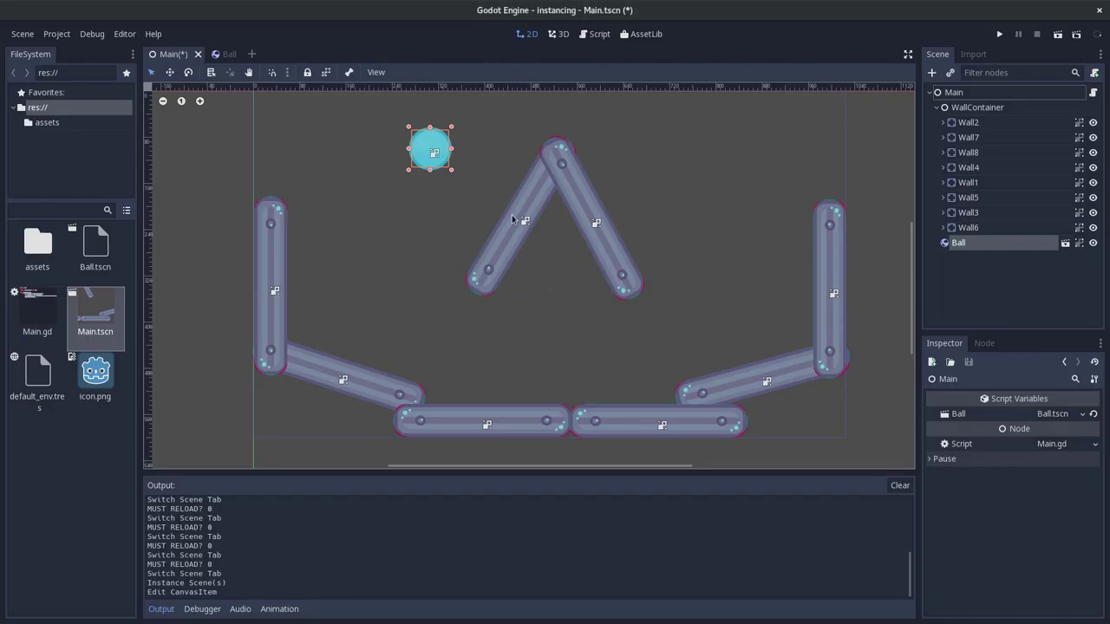
{"action": "left_click_drag", "start_coordinate": [438, 148], "coordinate": [494, 144]}
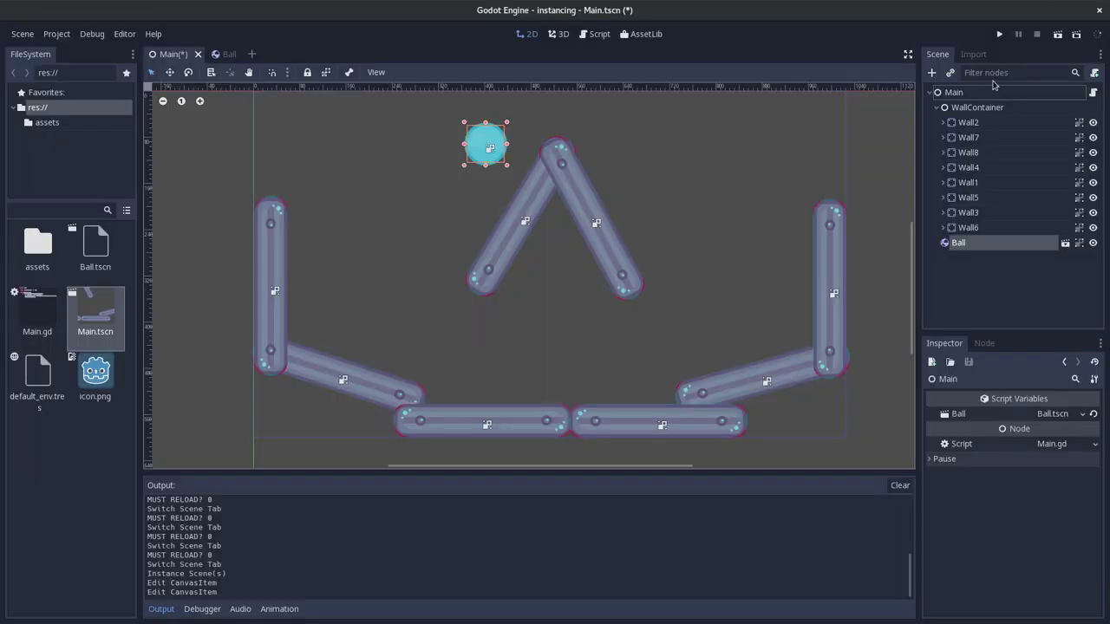
- Run the scene to watch the ball fall, then stop the game
{"action": "left_click", "coordinate": [1000, 36]}
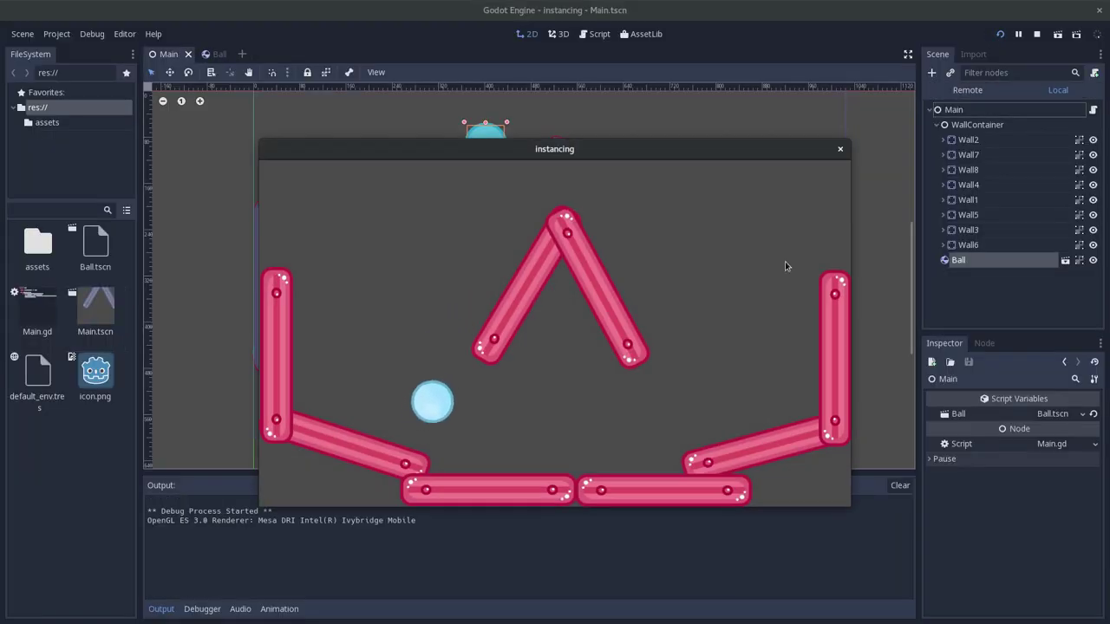
{"action": "left_click", "coordinate": [840, 149]}
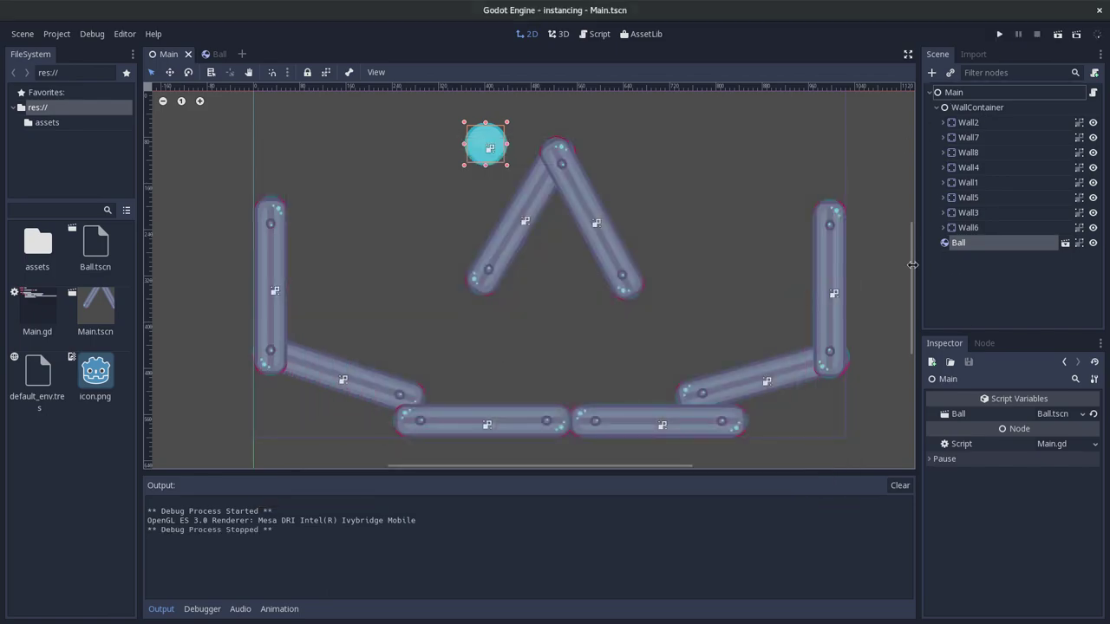
{"action": "key", "text": "alt+Tab"}
- Scroll through the Multiple Instances and Editing instances docs, highlighting 'Duplicate'
{"action": "scroll", "coordinate": [524, 238], "scroll_direction": "down", "scroll_amount": 2}
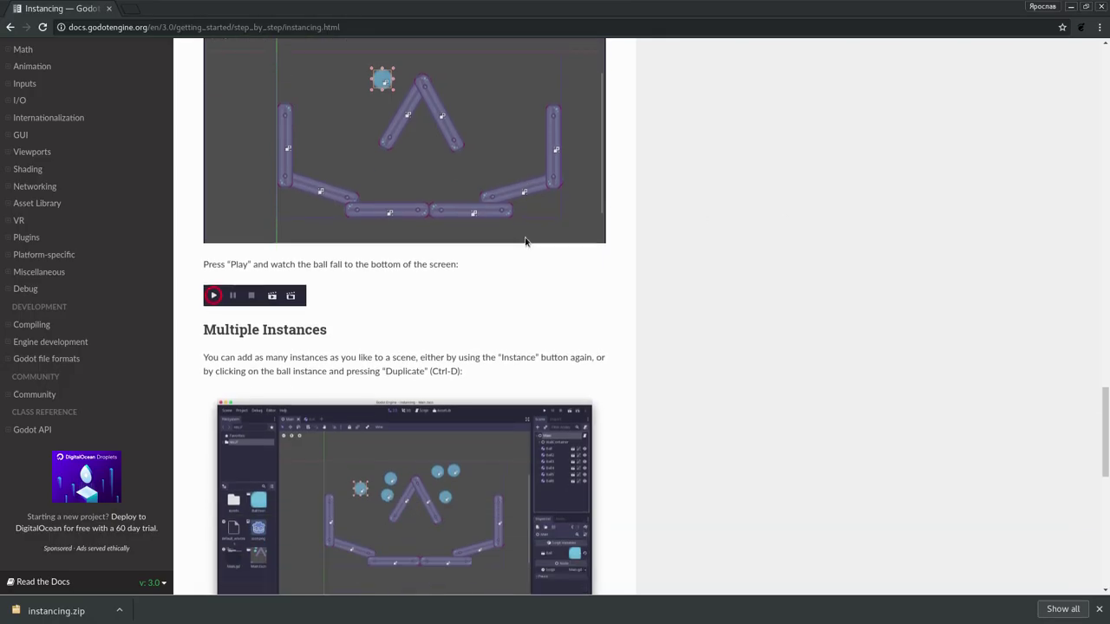
{"action": "scroll", "coordinate": [525, 241], "scroll_direction": "down", "scroll_amount": 3}
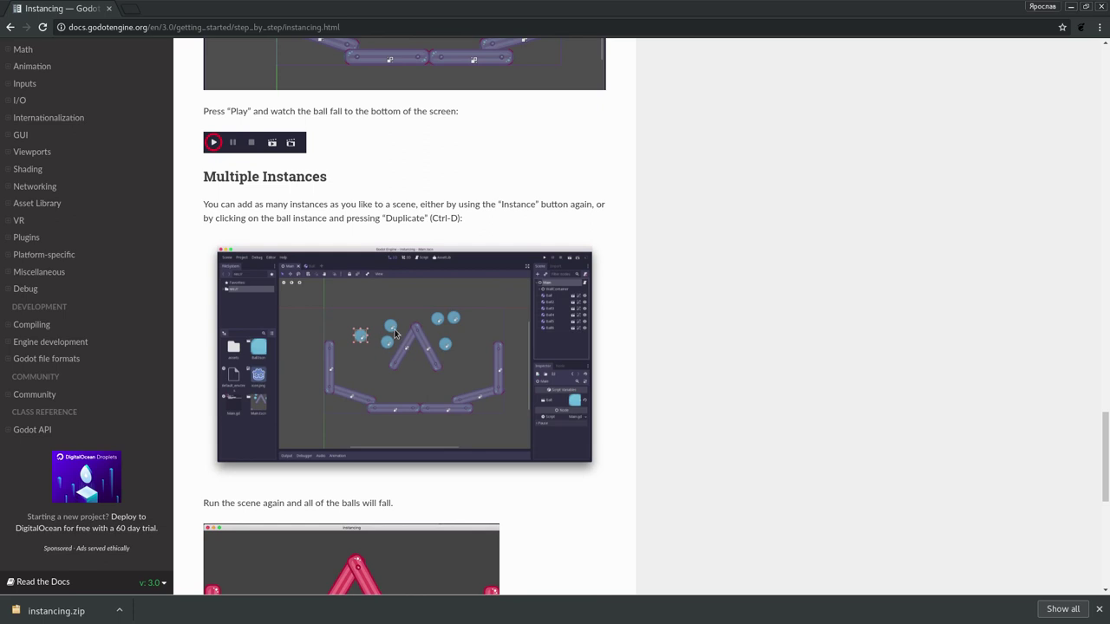
{"action": "scroll", "coordinate": [393, 329], "scroll_direction": "down", "scroll_amount": 2}
{"action": "scroll", "coordinate": [393, 329], "scroll_direction": "down", "scroll_amount": 3}
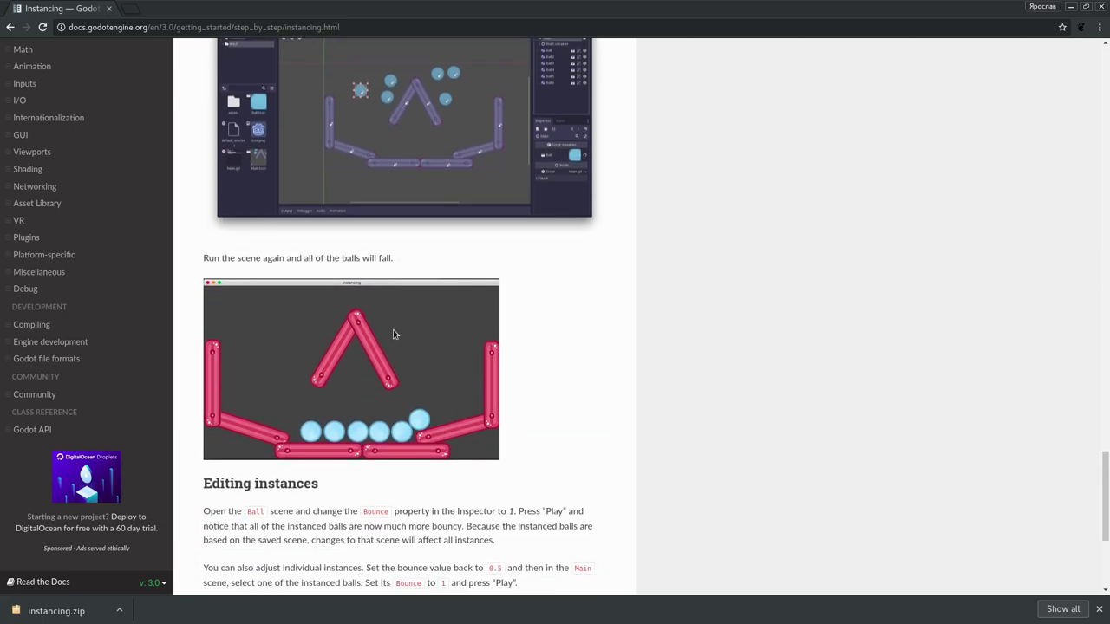
{"action": "scroll", "coordinate": [393, 330], "scroll_direction": "up", "scroll_amount": 4}
{"action": "scroll", "coordinate": [393, 329], "scroll_direction": "up", "scroll_amount": 3}
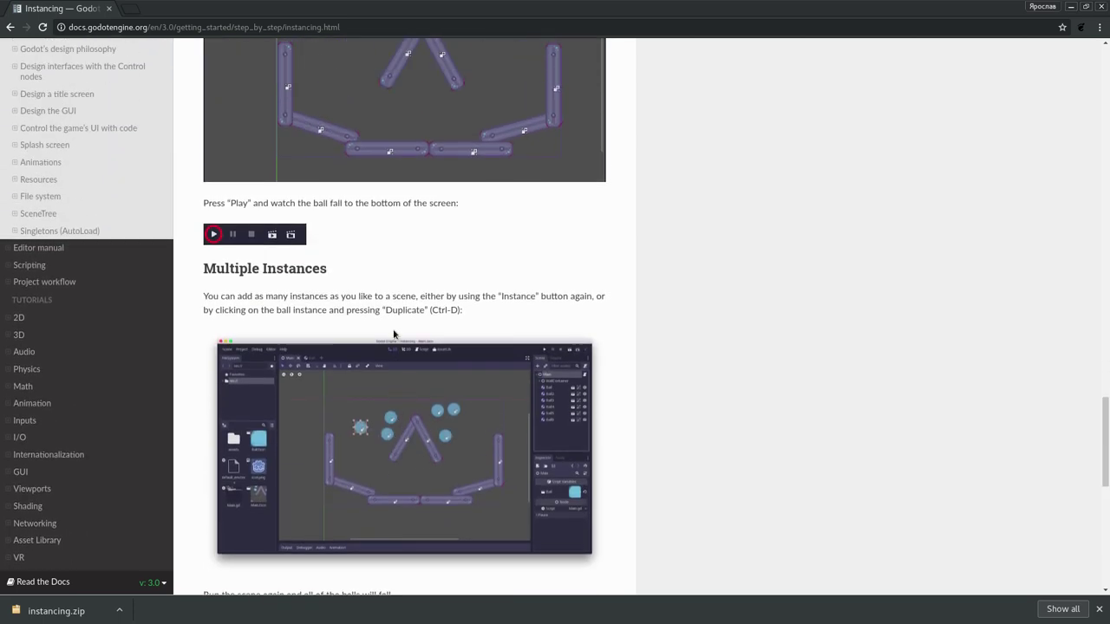
{"action": "scroll", "coordinate": [395, 312], "scroll_direction": "up", "scroll_amount": 1}
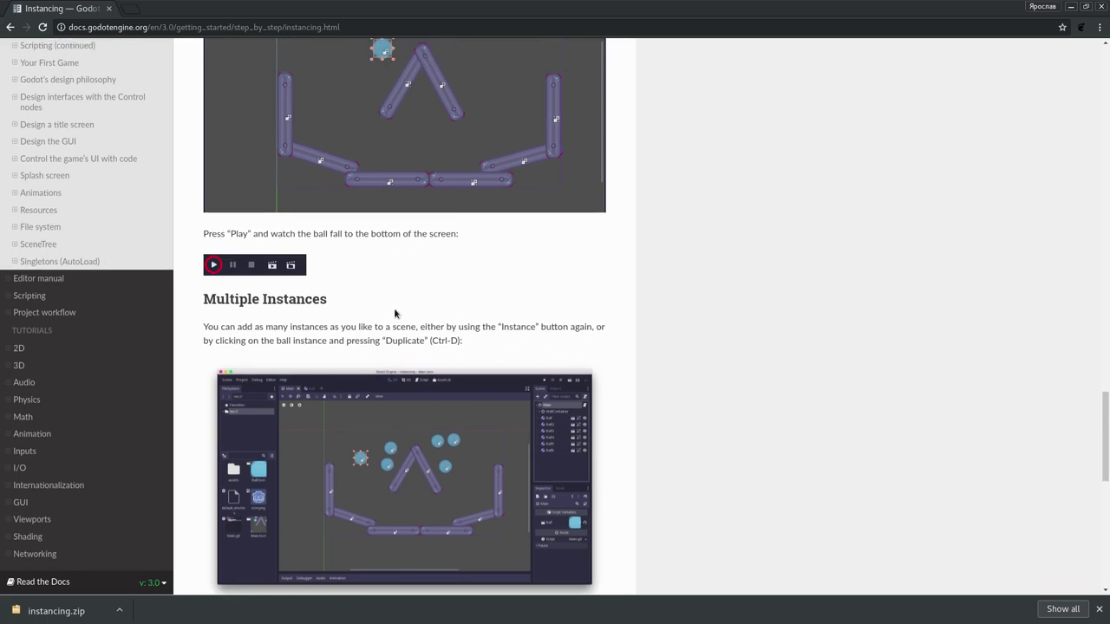
{"action": "scroll", "coordinate": [414, 351], "scroll_direction": "up", "scroll_amount": 2}
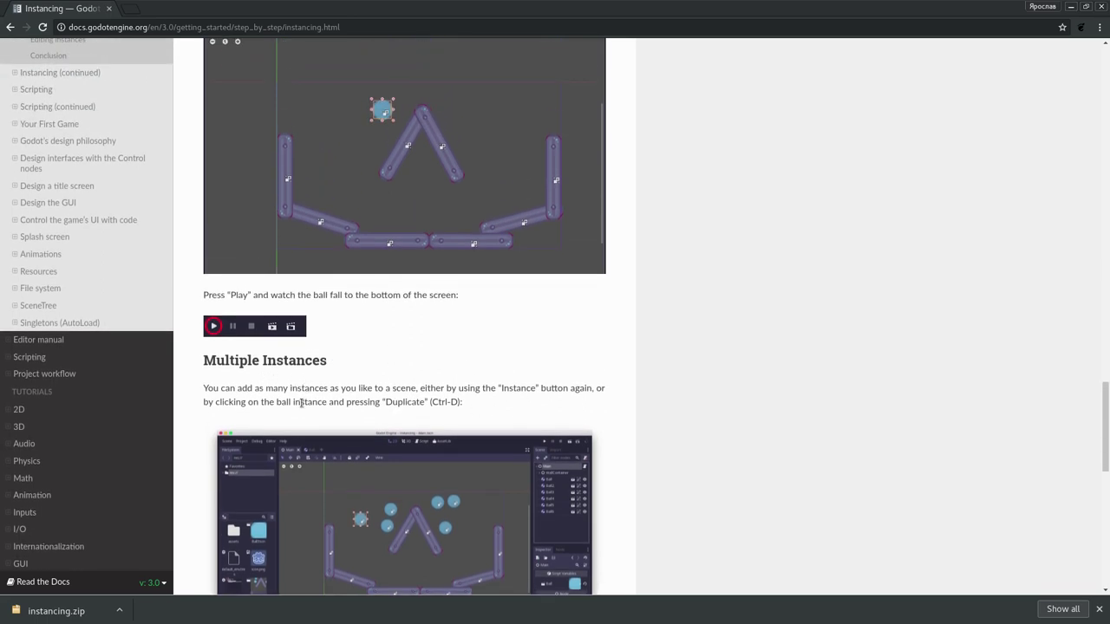
{"action": "double_click", "coordinate": [404, 402]}
{"action": "left_click", "coordinate": [480, 392]}
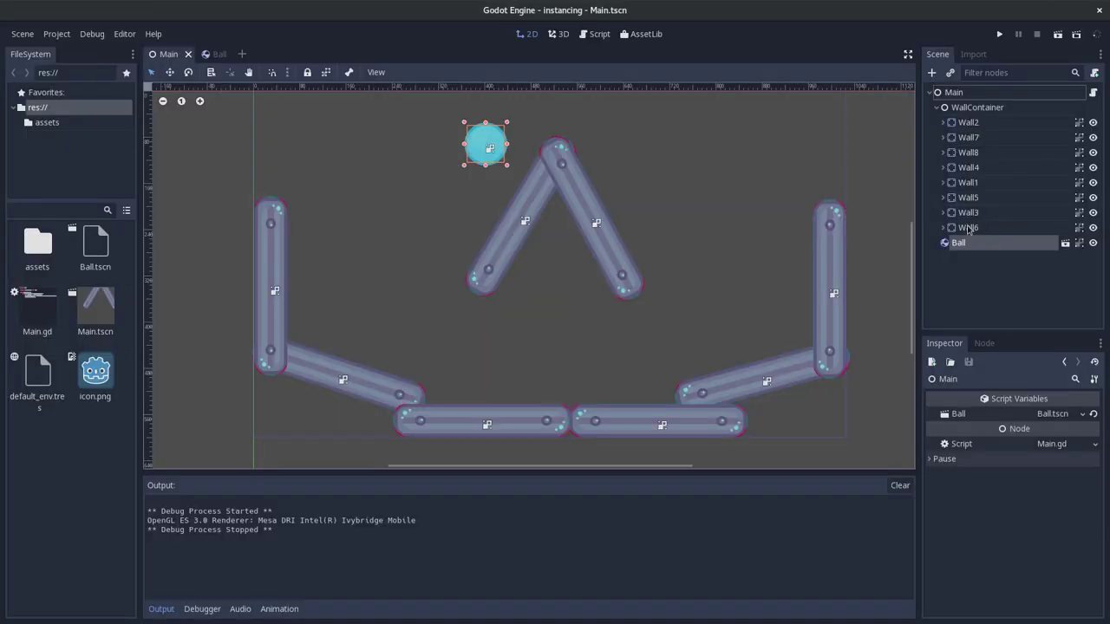
- Duplicate the Ball instance three times and spread the copies across the top
{"action": "left_click", "coordinate": [968, 229]}
{"action": "left_click", "coordinate": [959, 244]}
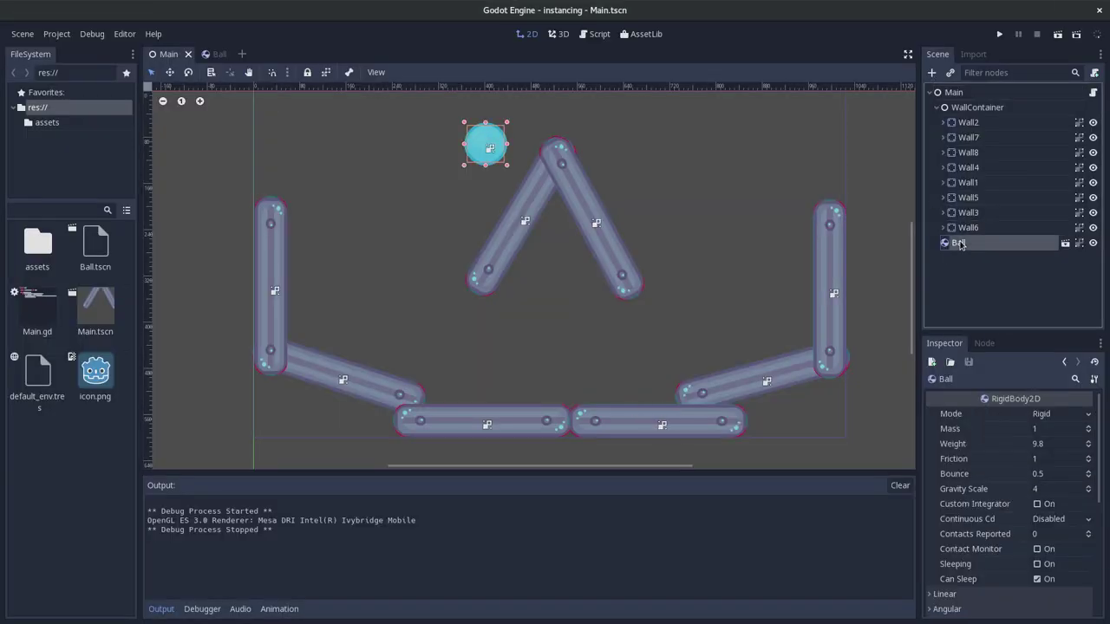
{"action": "key", "text": "ctrl+d"}
{"action": "key", "text": "ctrl+d"}
{"action": "key", "text": "ctrl+d"}
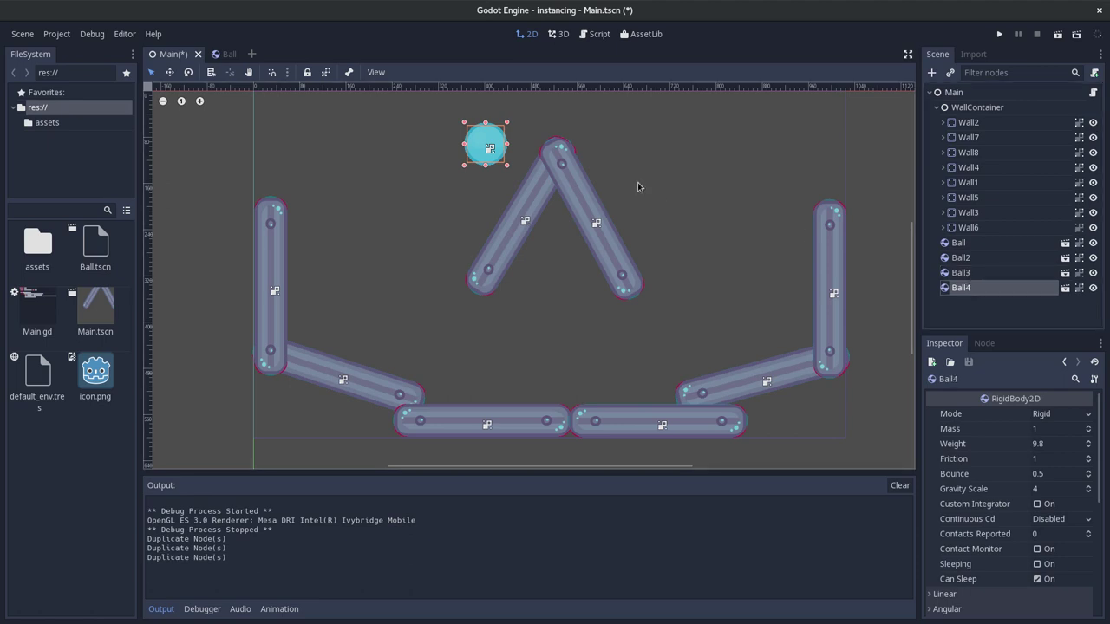
{"action": "mouse_move", "coordinate": [486, 145]}
{"action": "left_mouse_down"}
{"action": "mouse_move", "coordinate": [720, 158]}
{"action": "mouse_move", "coordinate": [620, 141]}
{"action": "mouse_move", "coordinate": [641, 138]}
{"action": "mouse_move", "coordinate": [419, 141]}
{"action": "mouse_move", "coordinate": [496, 141]}
{"action": "left_mouse_up"}
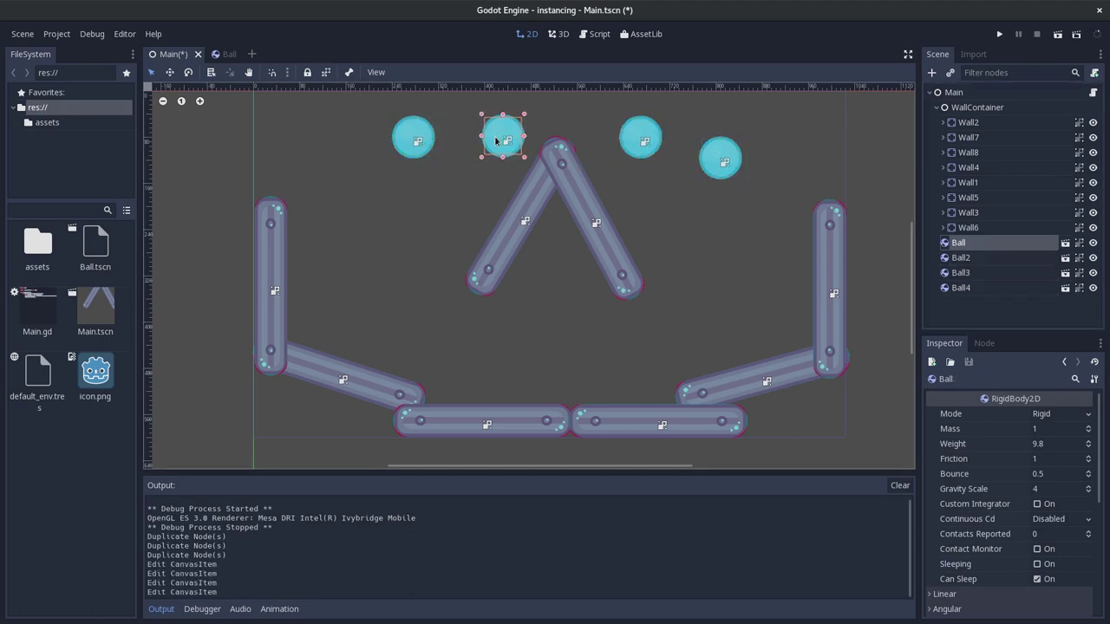
- Save Main.tscn, run it to watch the four balls fall, then stop
{"action": "key", "text": "ctrl+s"}
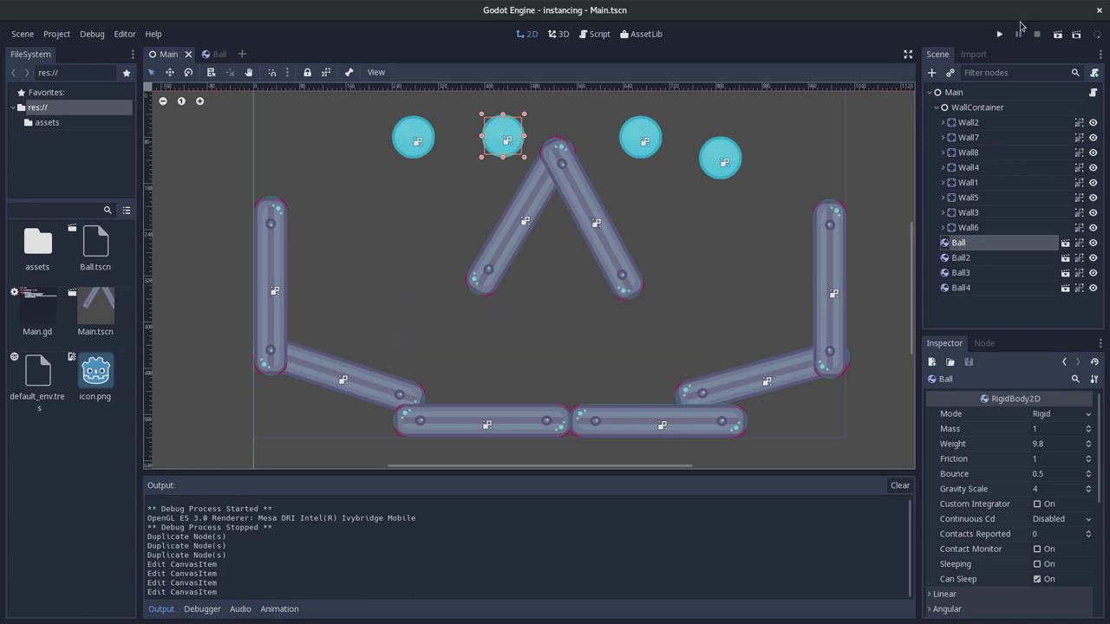
{"action": "left_click", "coordinate": [999, 34]}
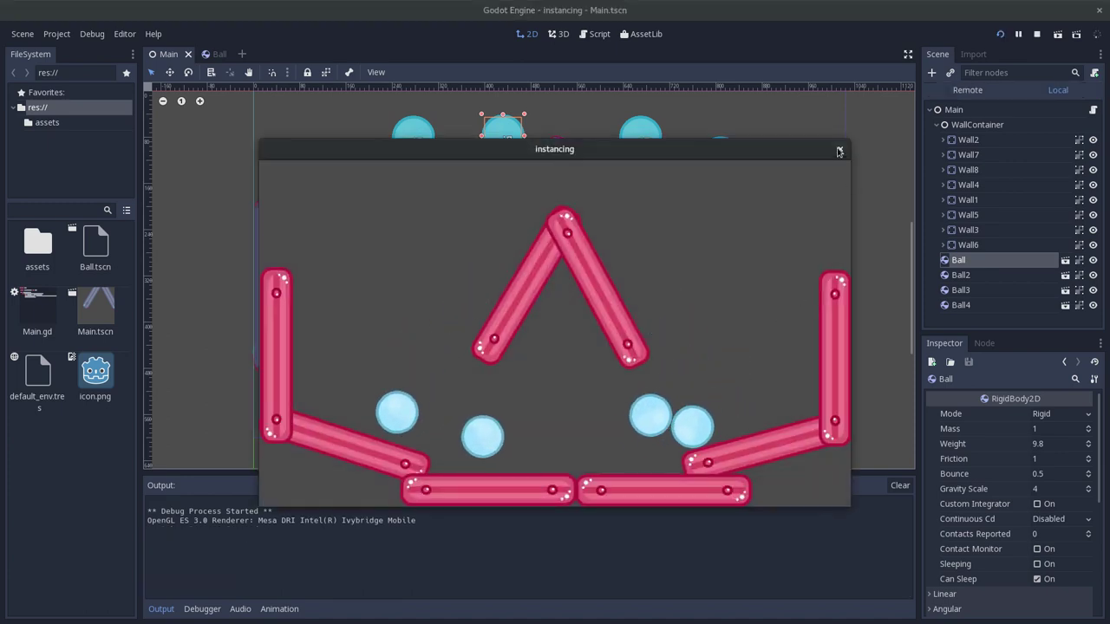
{"action": "left_click", "coordinate": [1039, 37]}
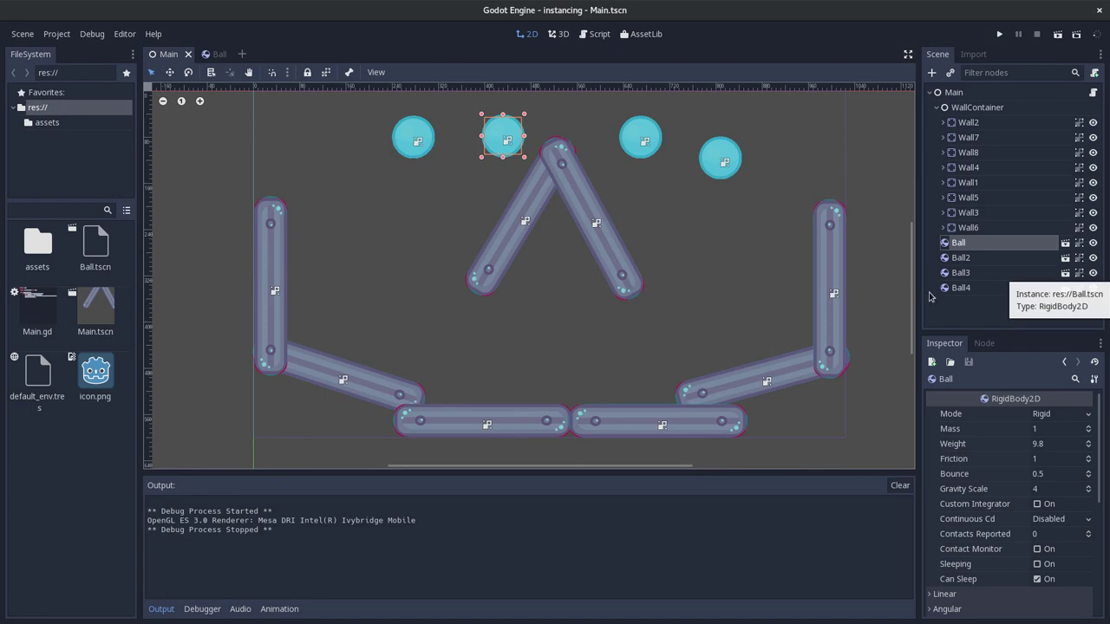
- Select Ball4 and try different Weight values in the Inspector
{"action": "left_click", "coordinate": [964, 258]}
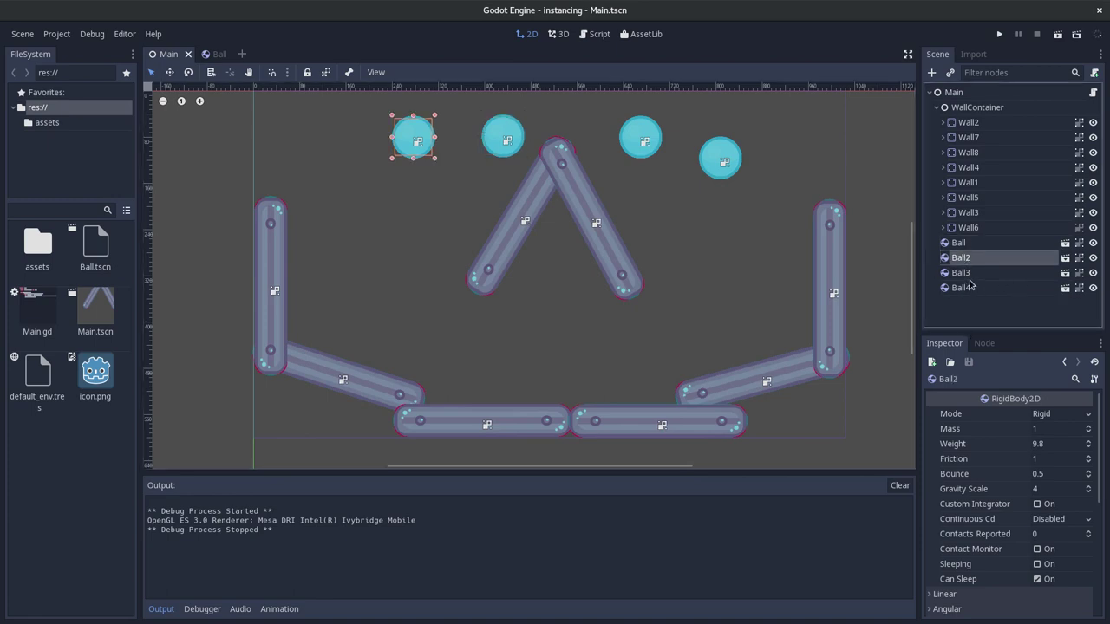
{"action": "left_click", "coordinate": [965, 273]}
{"action": "left_click", "coordinate": [965, 289]}
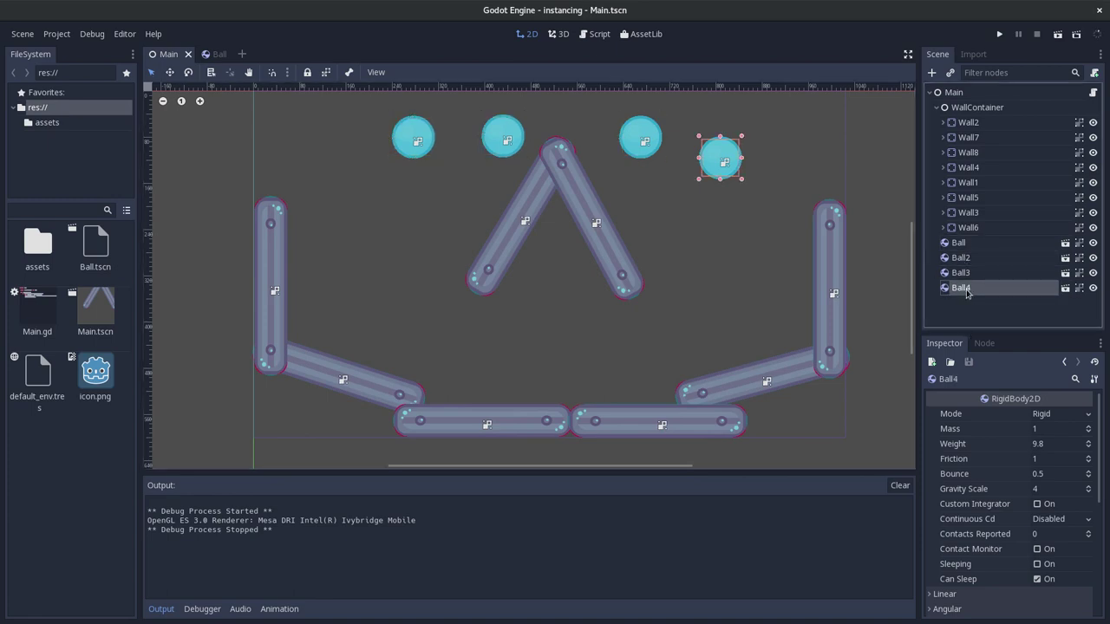
{"action": "left_click", "coordinate": [1057, 445]}
{"action": "type", "text": "1"}
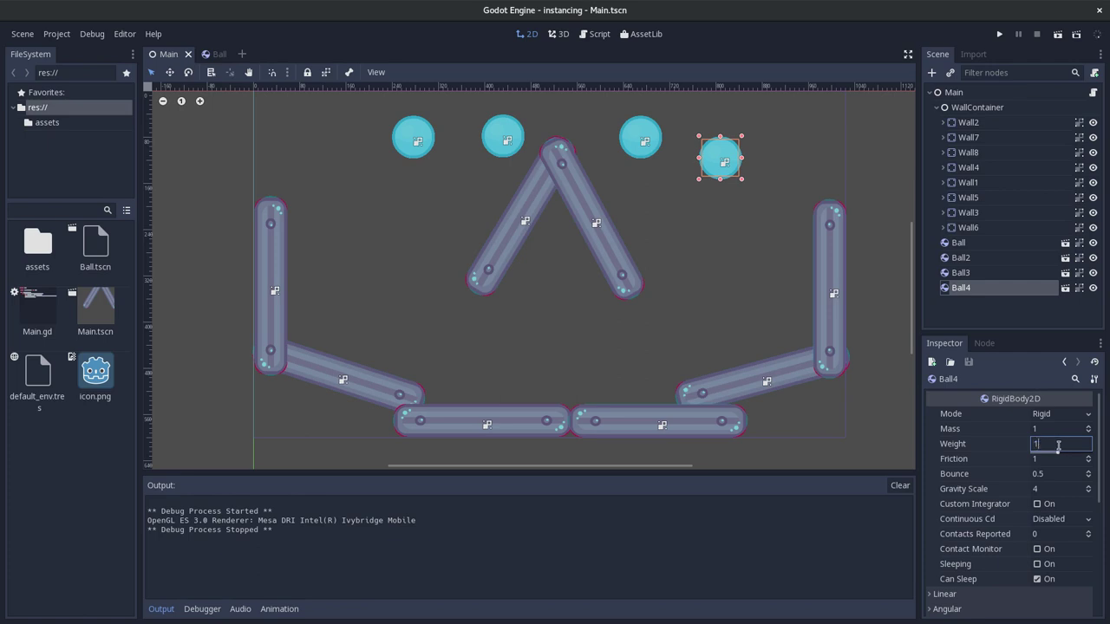
{"action": "type", "text": "0.01"}
{"action": "key", "text": "Return"}
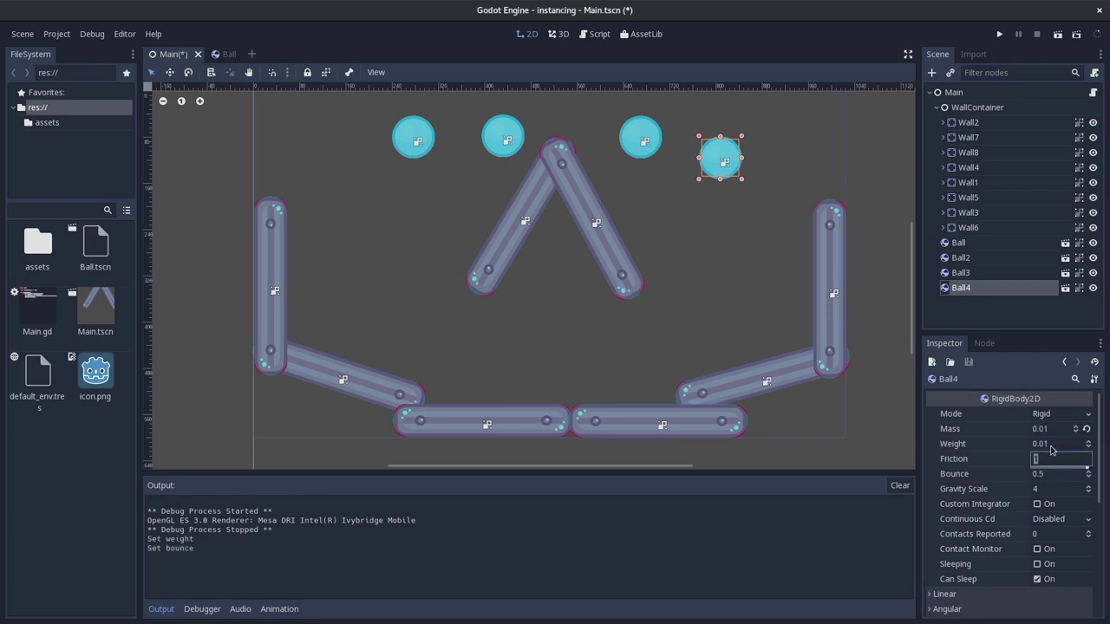
{"action": "left_click", "coordinate": [1054, 444]}
{"action": "type", "text": "1"}
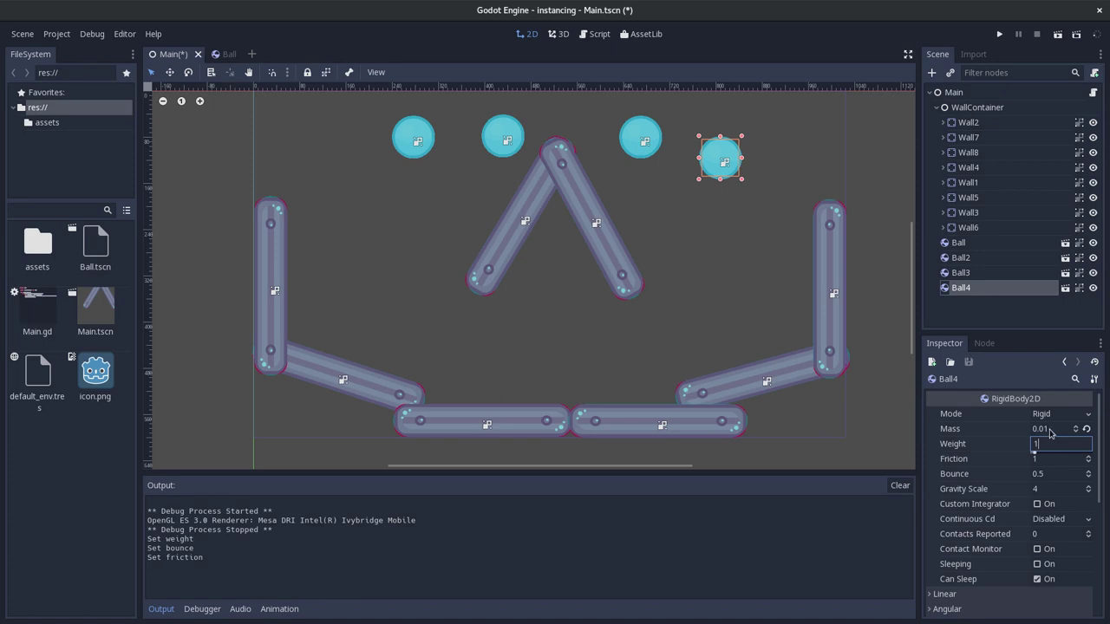
{"action": "key", "text": "Return"}
{"action": "left_click", "coordinate": [1049, 444]}
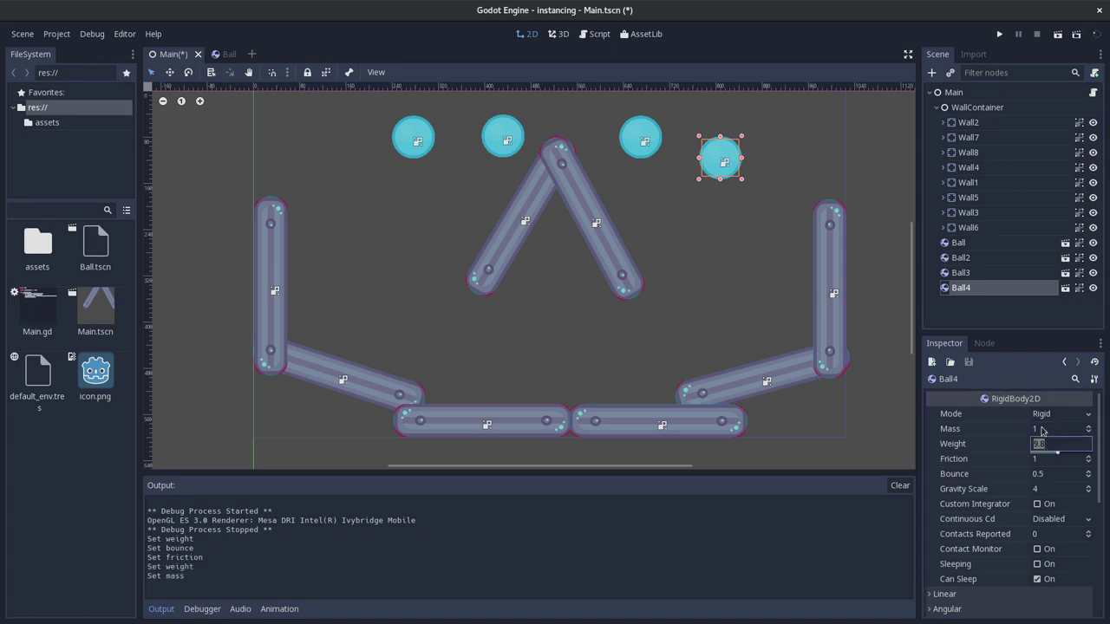
{"action": "left_click_drag", "start_coordinate": [1044, 431], "coordinate": [1039, 431]}
- Set Ball4's mass to 0.01, weight to 0.1 and friction to 0.5
{"action": "left_click", "coordinate": [1049, 431]}
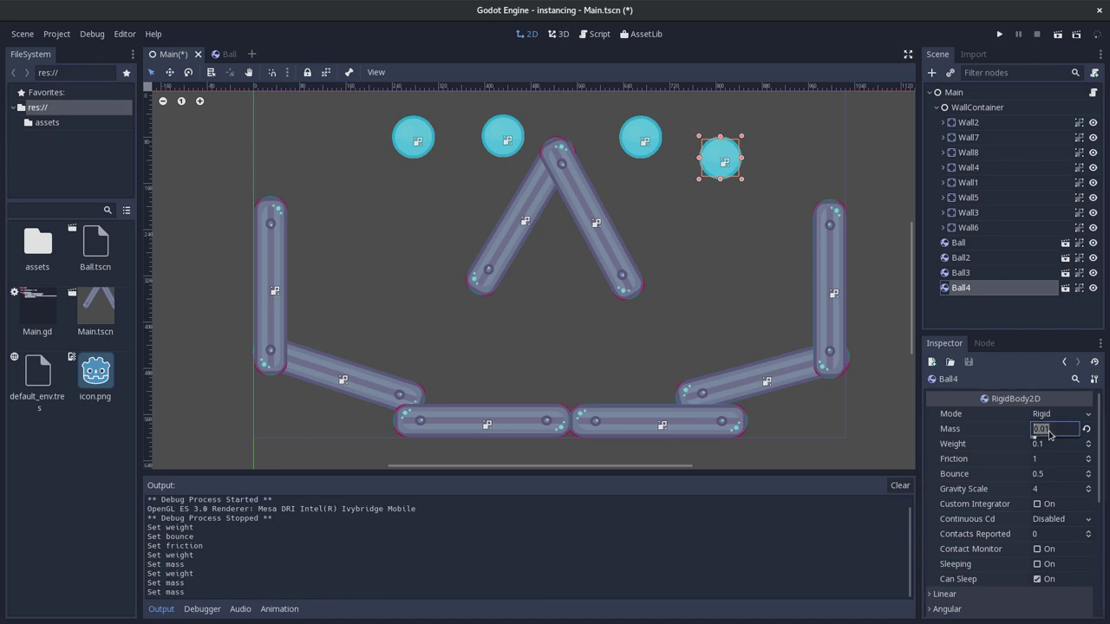
{"action": "type", "text": "10"}
{"action": "left_click", "coordinate": [1046, 445]}
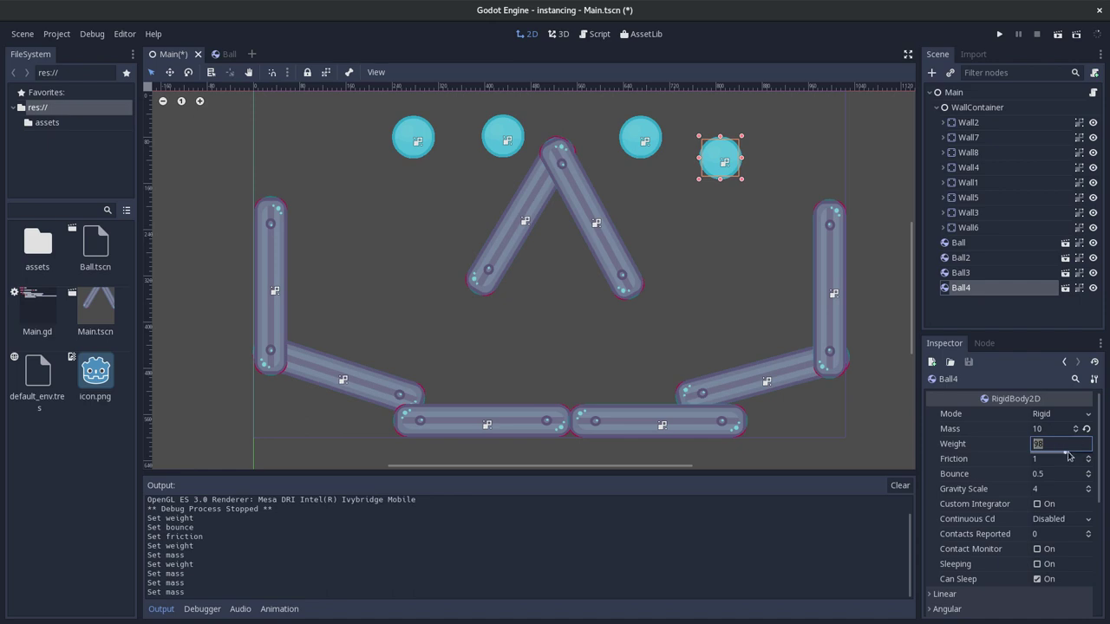
{"action": "key", "text": "Return"}
{"action": "left_click", "coordinate": [1059, 445]}
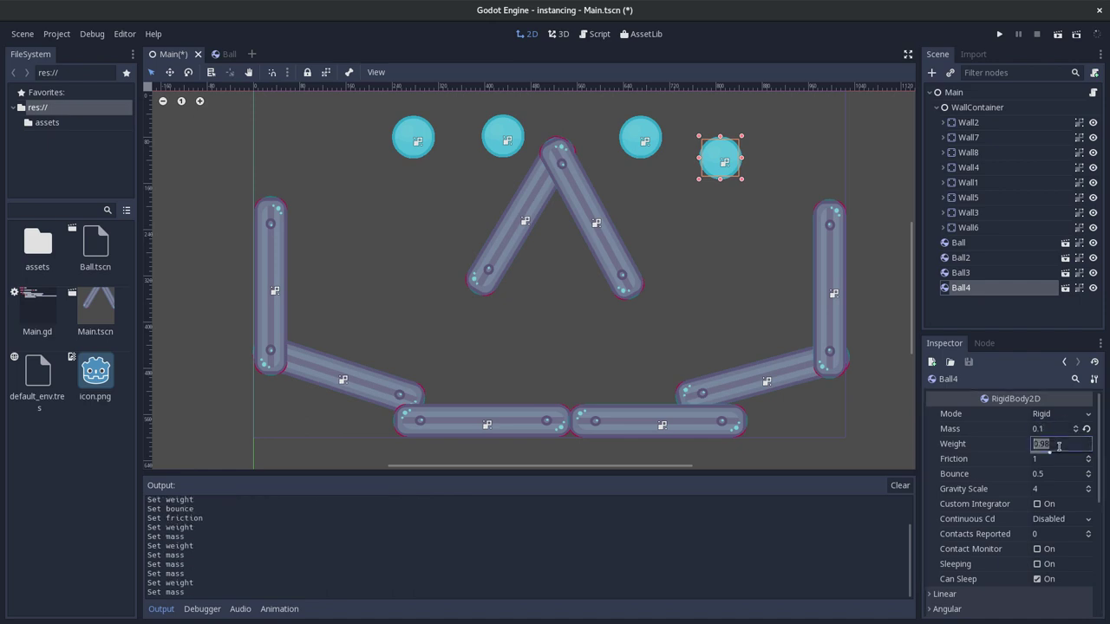
{"action": "left_click", "coordinate": [1056, 433]}
{"action": "type", "text": "1"}
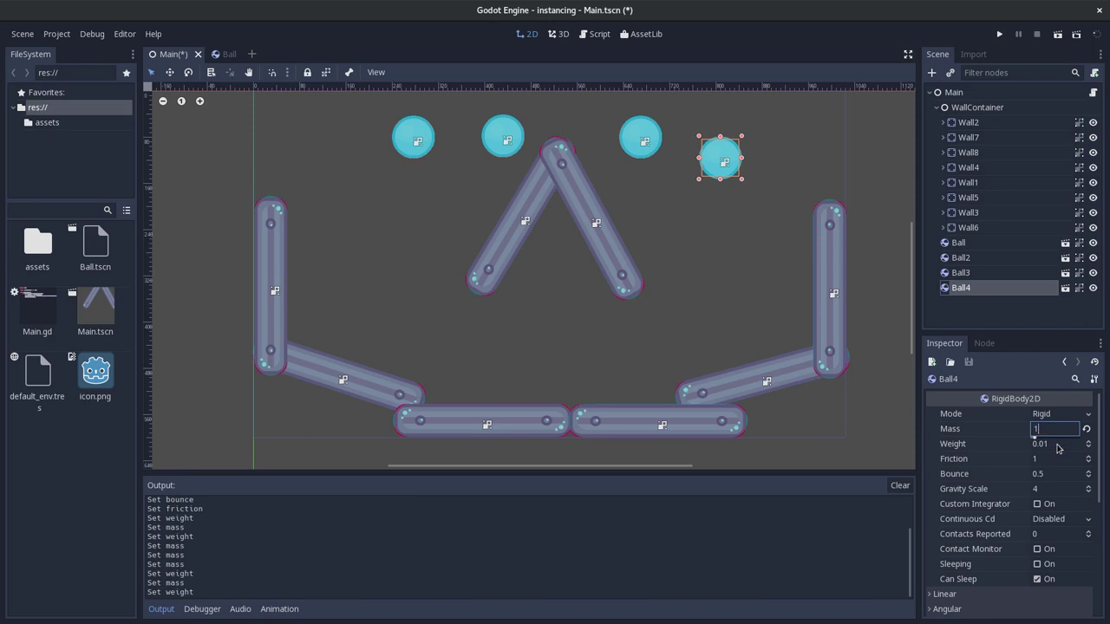
{"action": "left_click", "coordinate": [1058, 446]}
{"action": "type", "text": "0.1"}
{"action": "left_click", "coordinate": [1051, 461]}
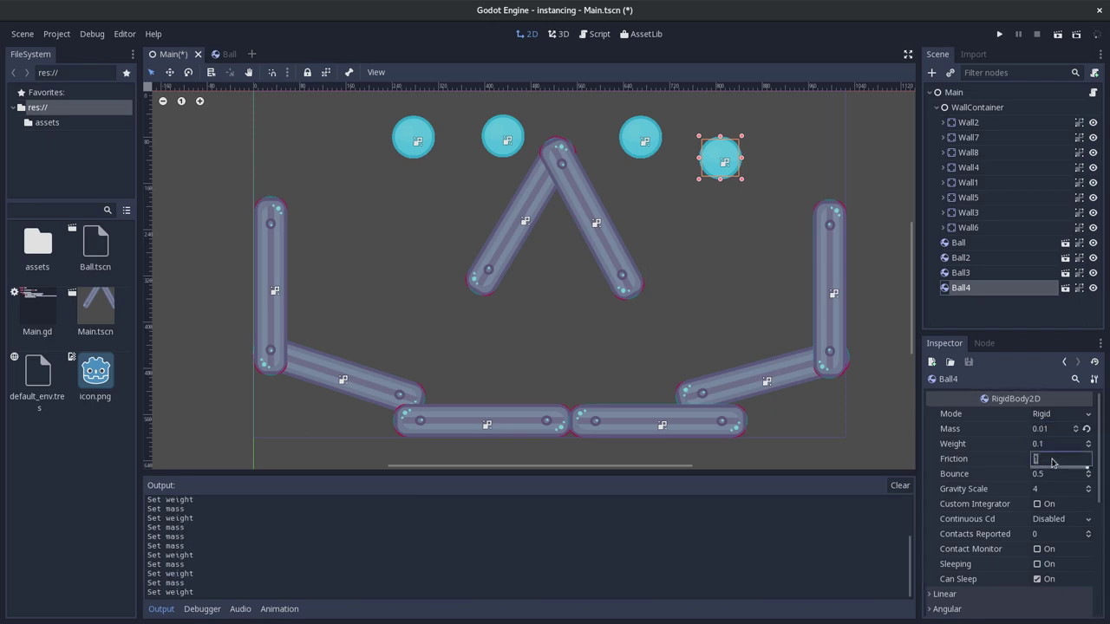
{"action": "type", "text": ".5"}
{"action": "key", "text": "Return"}
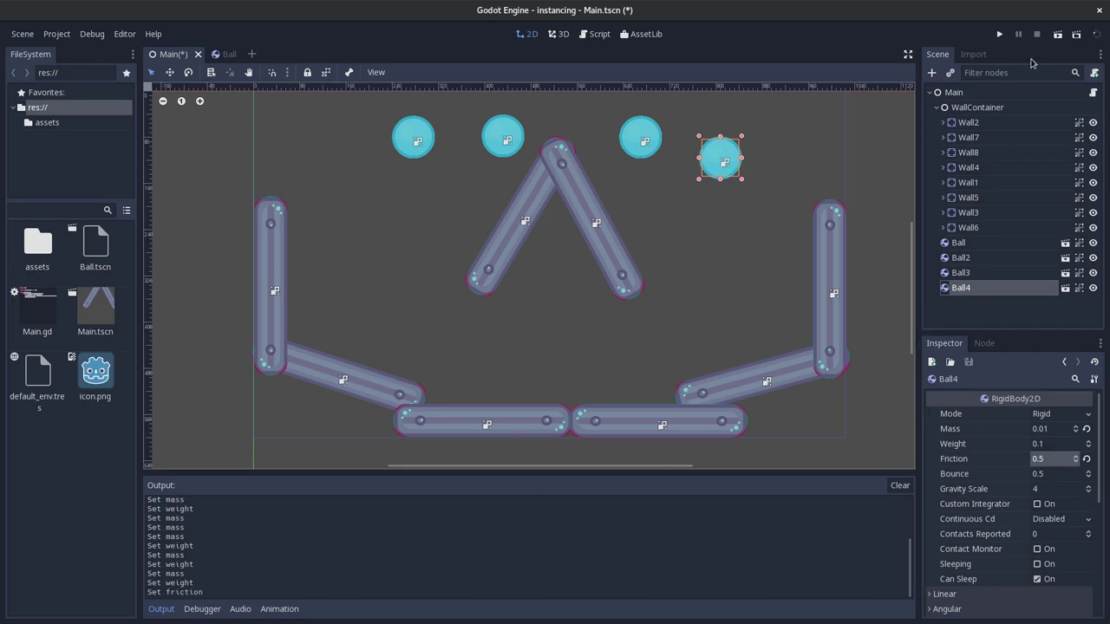
- Save and test-run the scene, stop it, and restore Ball4's friction to 1
{"action": "key", "text": "ctrl+s"}
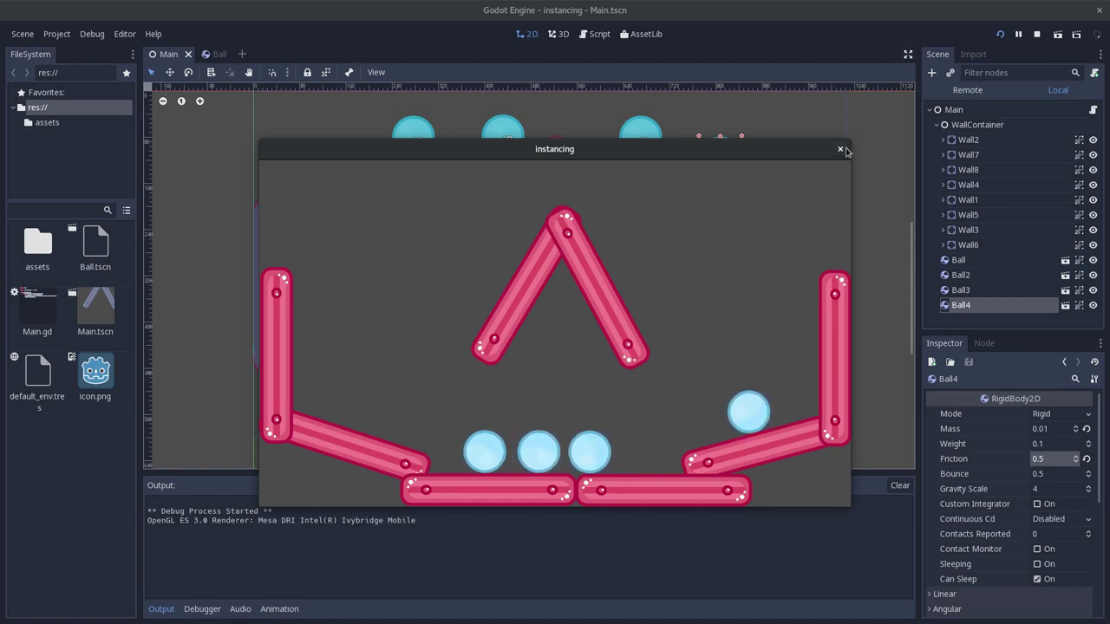
{"action": "key", "text": "F8"}
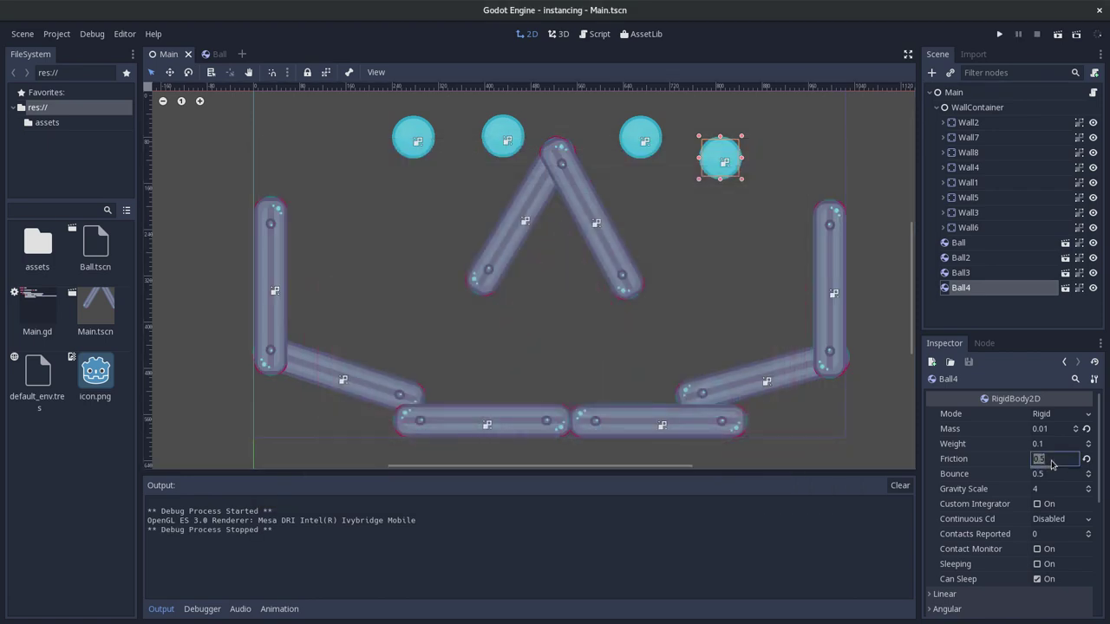
{"action": "type", "text": "1"}
{"action": "key", "text": "Return"}
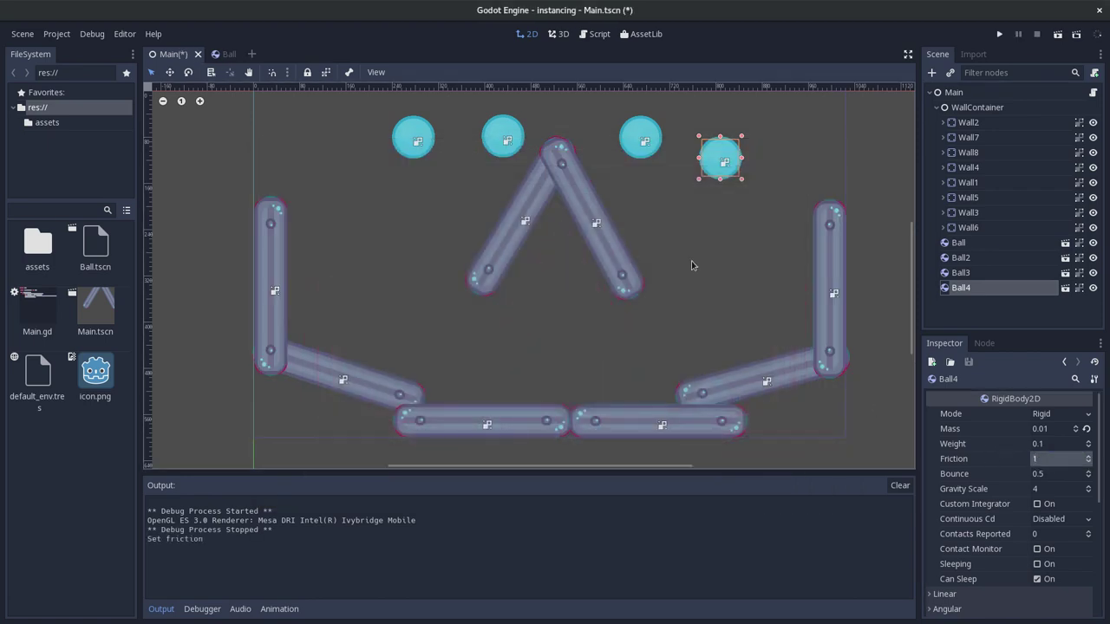
- Scroll the Instancing page to Editing instances and select the Bounce override paragraph
{"action": "key", "text": "alt+Tab"}
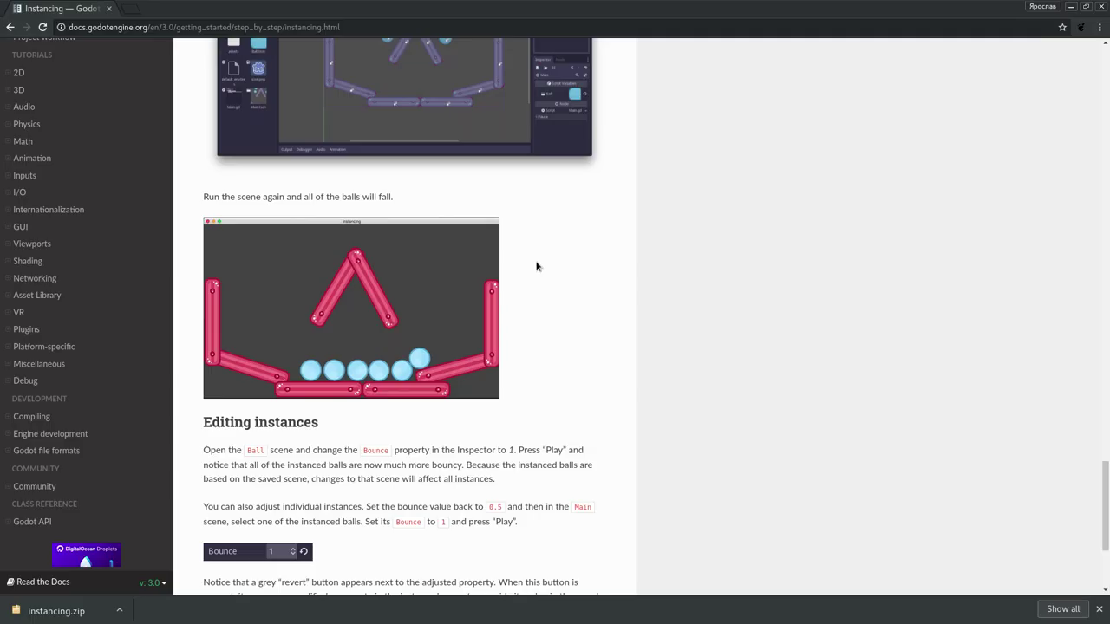
{"action": "scroll", "coordinate": [546, 265], "scroll_direction": "down", "scroll_amount": 1}
{"action": "scroll", "coordinate": [551, 264], "scroll_direction": "up", "scroll_amount": 1}
{"action": "scroll", "coordinate": [552, 265], "scroll_direction": "up", "scroll_amount": 2}
{"action": "scroll", "coordinate": [552, 267], "scroll_direction": "up", "scroll_amount": 2}
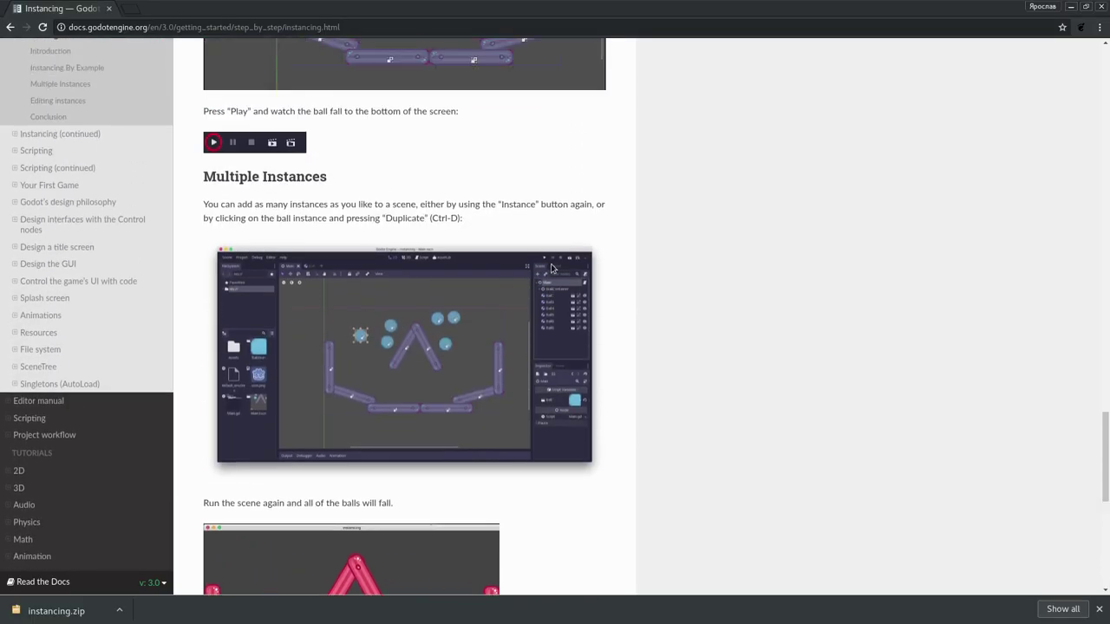
{"action": "scroll", "coordinate": [552, 269], "scroll_direction": "down", "scroll_amount": 2}
{"action": "scroll", "coordinate": [434, 248], "scroll_direction": "down", "scroll_amount": 2}
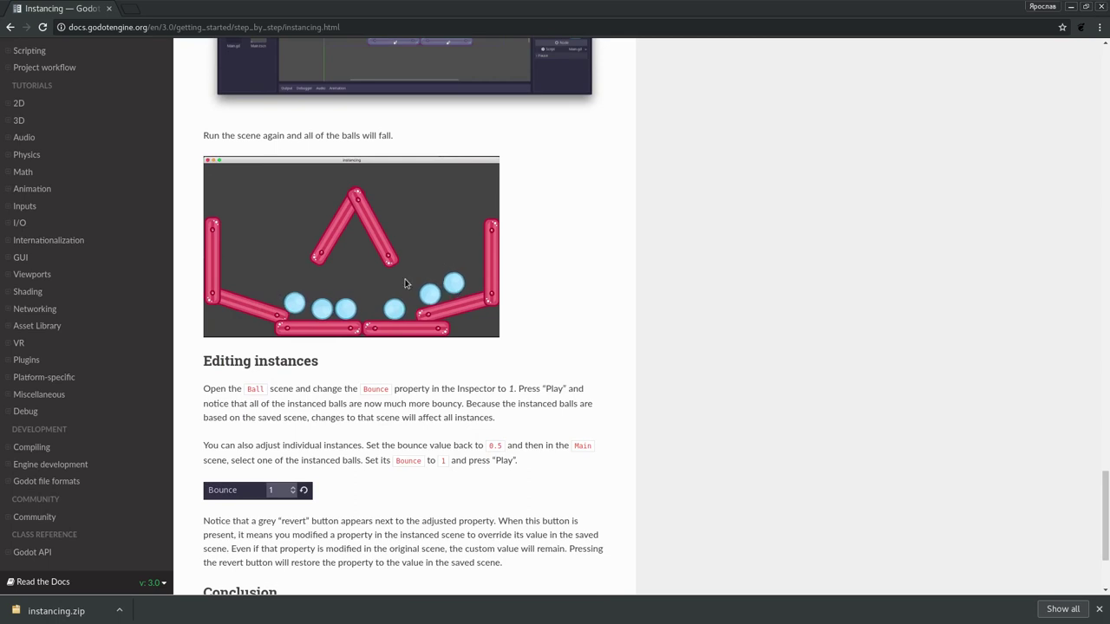
{"action": "scroll", "coordinate": [293, 306], "scroll_direction": "down", "scroll_amount": 1}
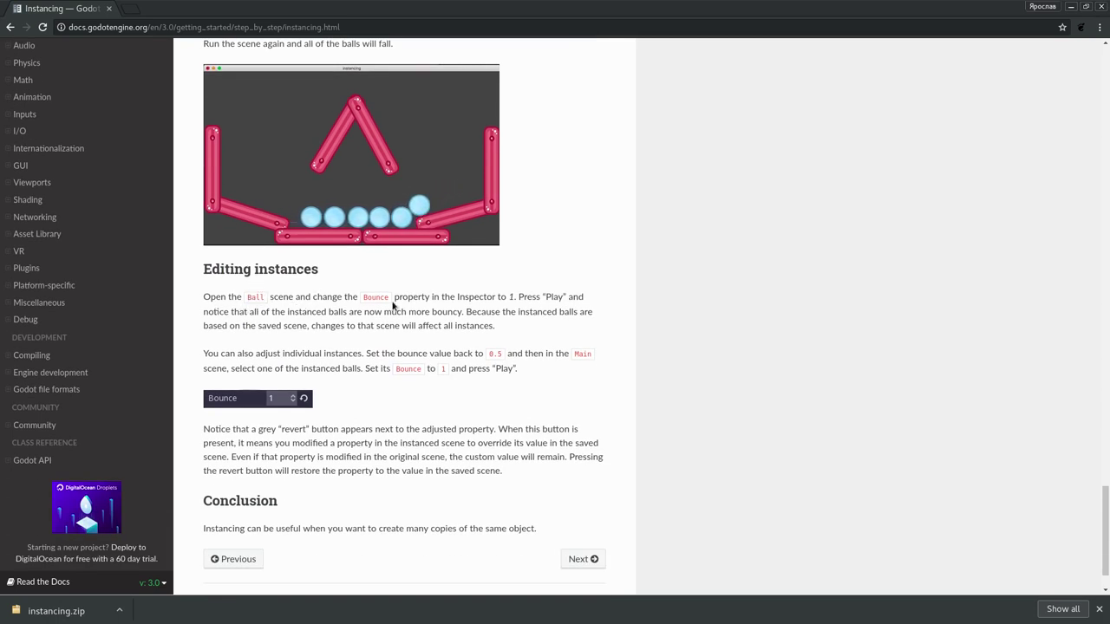
{"action": "double_click", "coordinate": [371, 298]}
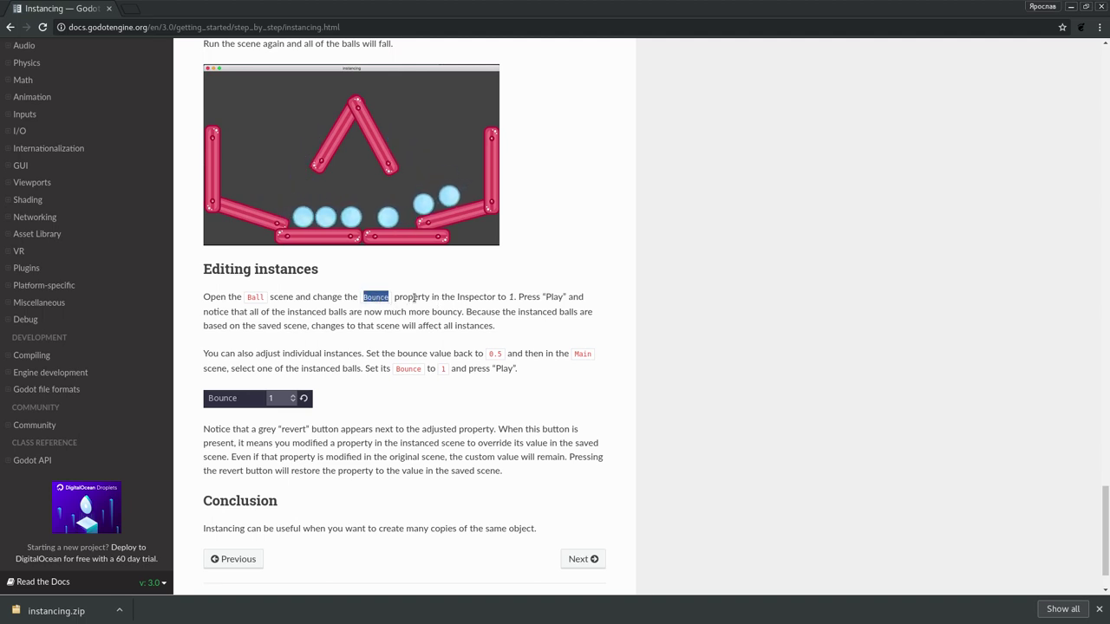
{"action": "triple_click", "coordinate": [404, 300]}
{"action": "left_click", "coordinate": [406, 299]}
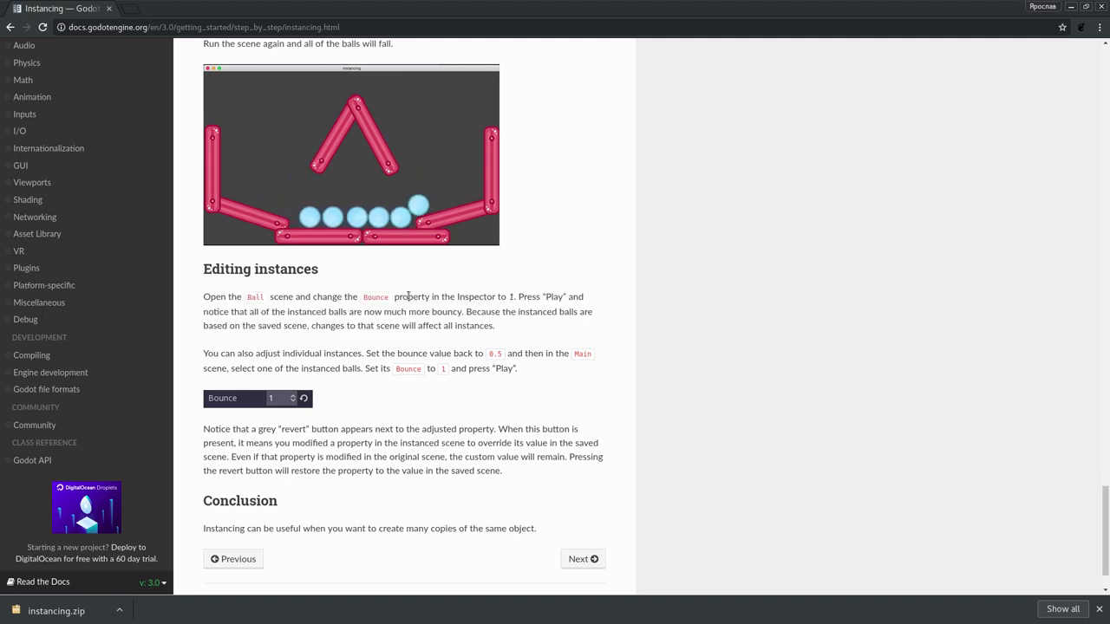
- Back in Godot, override the Ball2 instance's bounce to 1
{"action": "key", "text": "alt+Tab"}
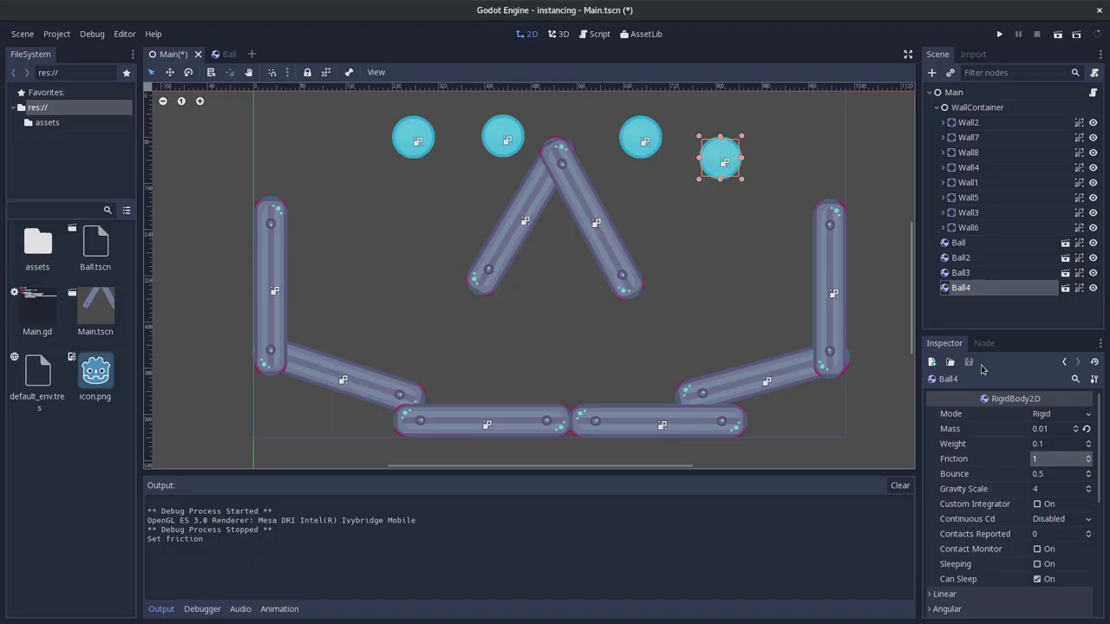
{"action": "left_click", "coordinate": [1054, 475]}
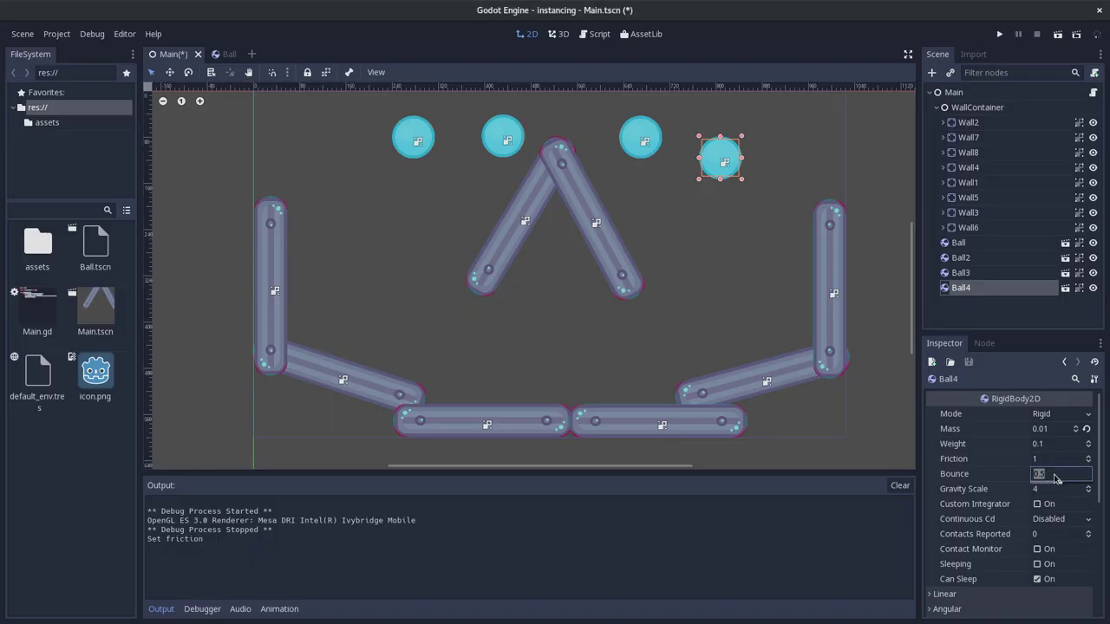
{"action": "left_click", "coordinate": [424, 139]}
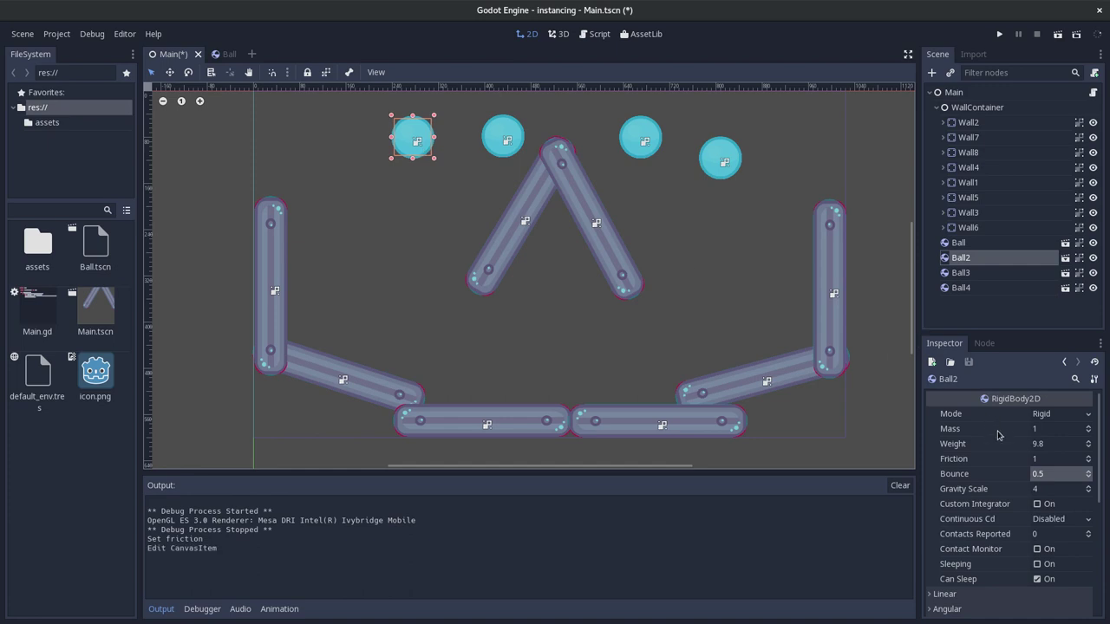
{"action": "left_click", "coordinate": [1050, 479]}
{"action": "key", "text": "BackSpace"}
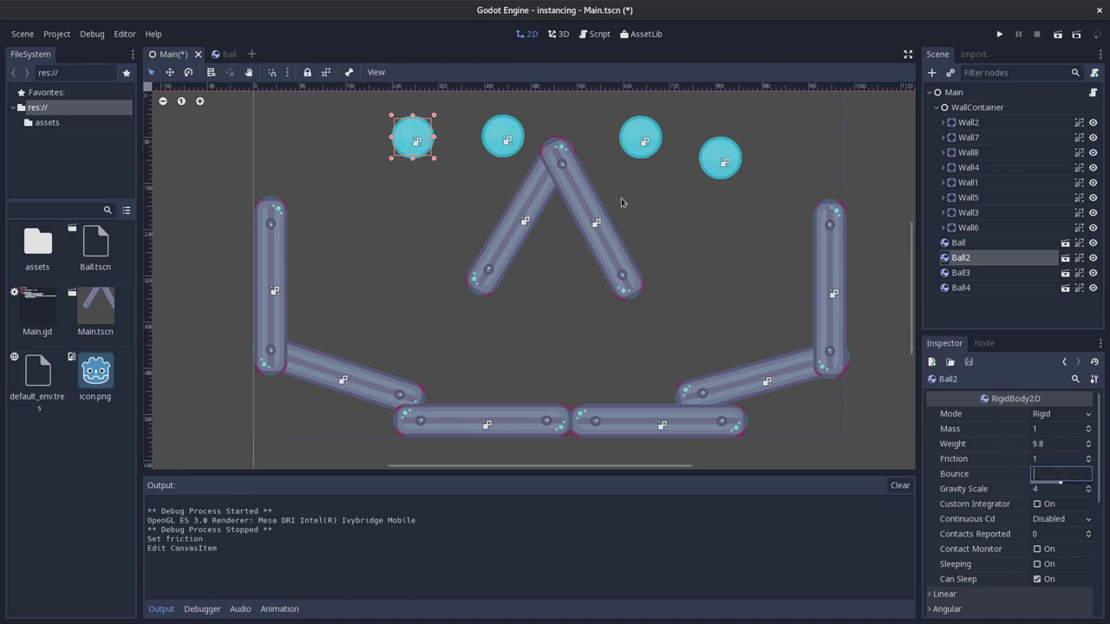
{"action": "type", "text": "1"}
{"action": "key", "text": "Return"}
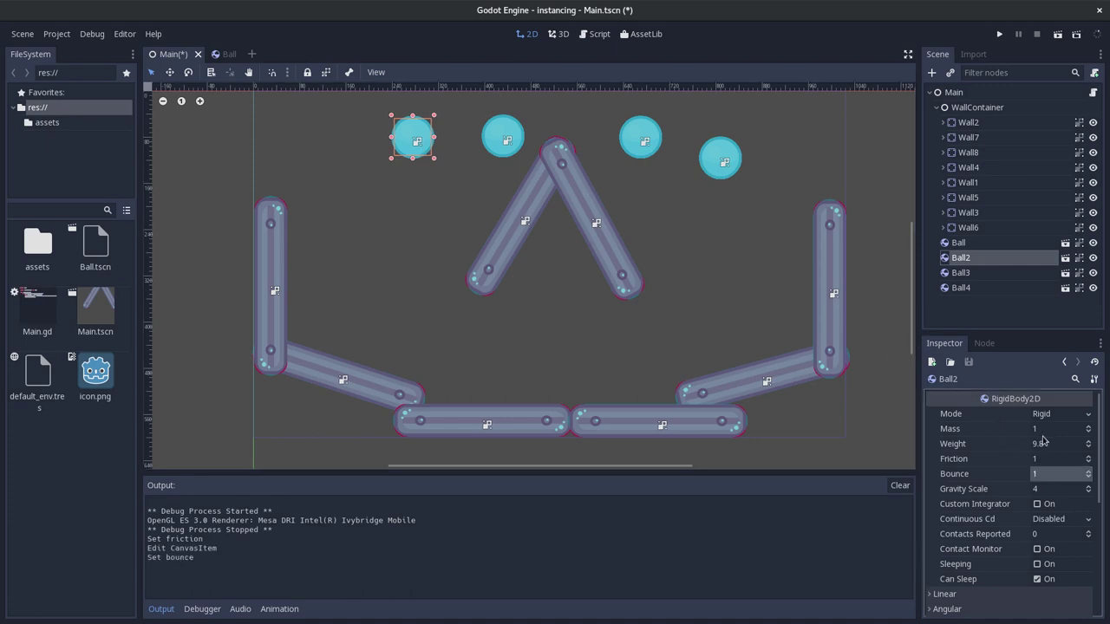
- Set the first Ball instance's bounce to 1
{"action": "left_click", "coordinate": [503, 137]}
{"action": "left_click", "coordinate": [1048, 474]}
{"action": "type", "text": "2"}
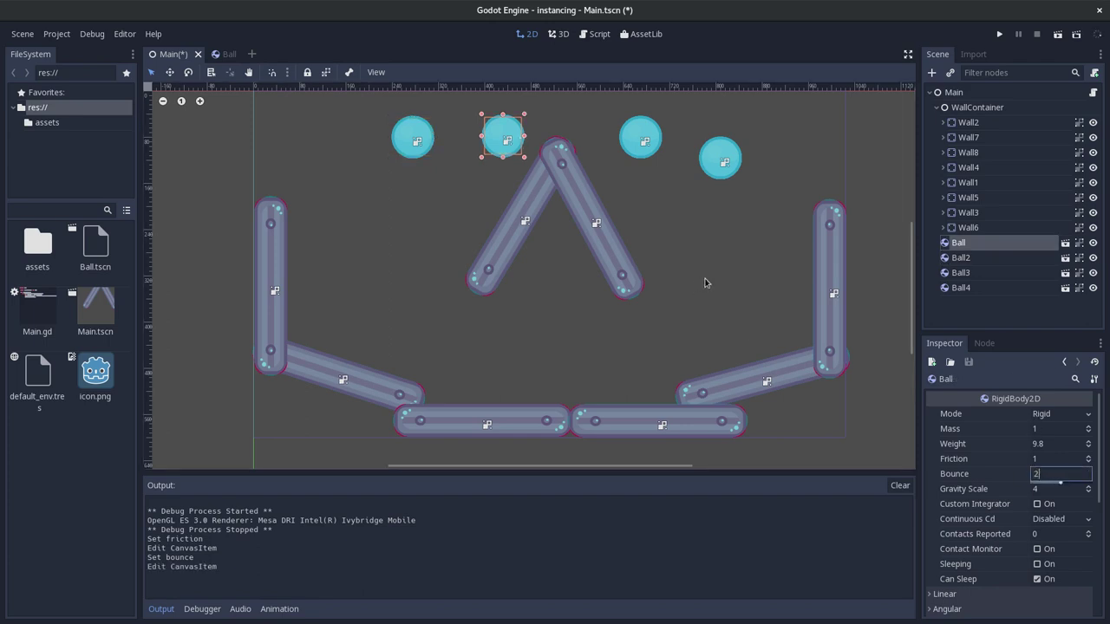
{"action": "left_click", "coordinate": [637, 149]}
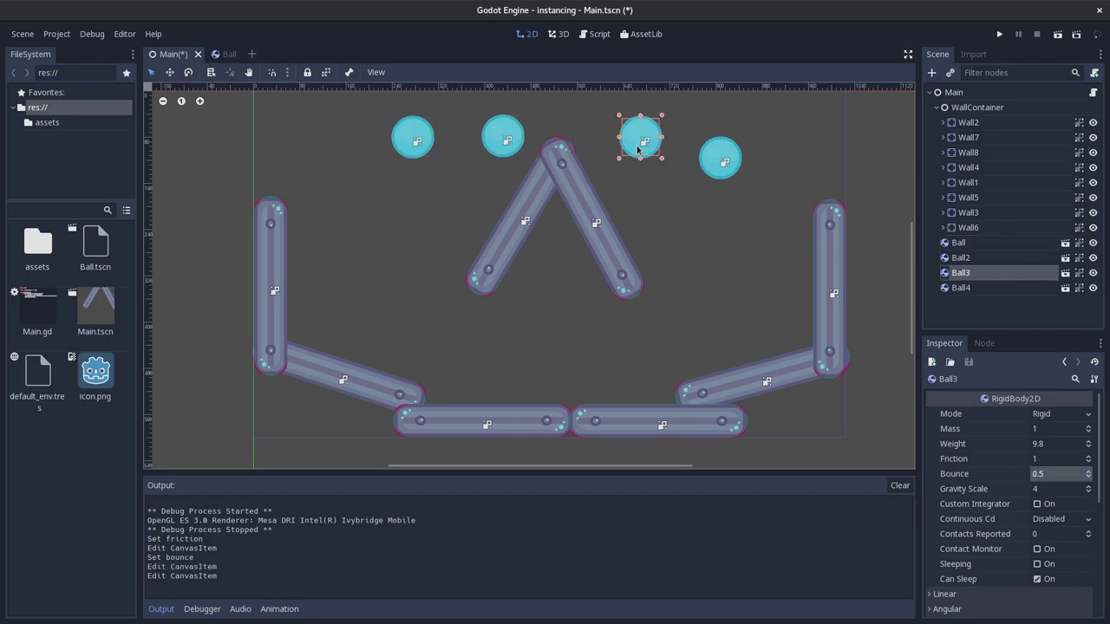
{"action": "left_click", "coordinate": [494, 131]}
{"action": "left_click", "coordinate": [1038, 475]}
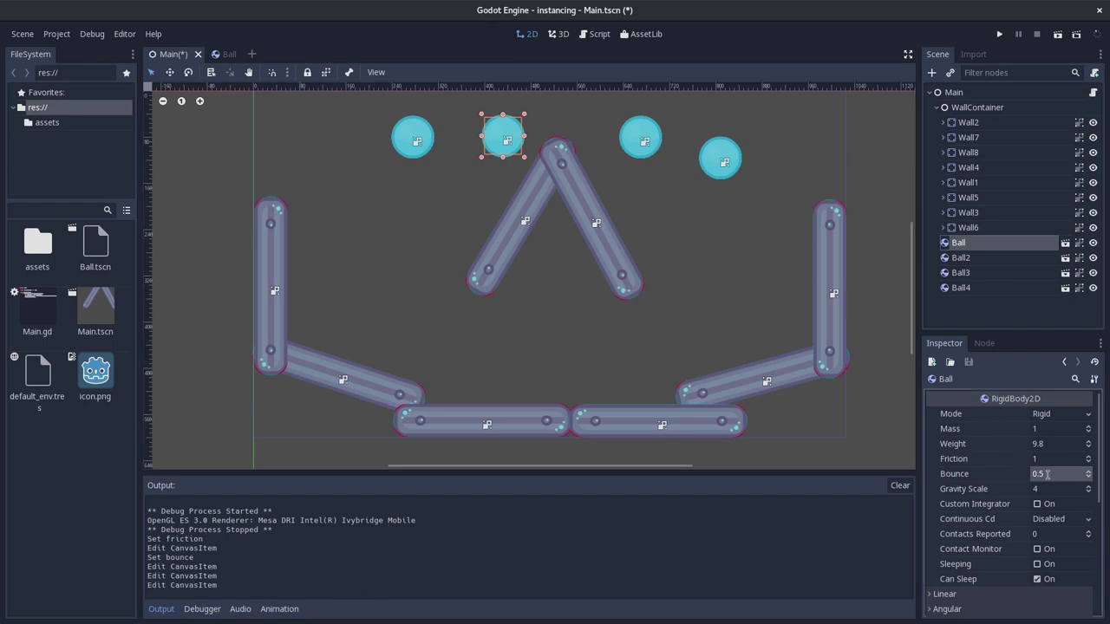
{"action": "type", "text": "1"}
{"action": "key", "text": "Return"}
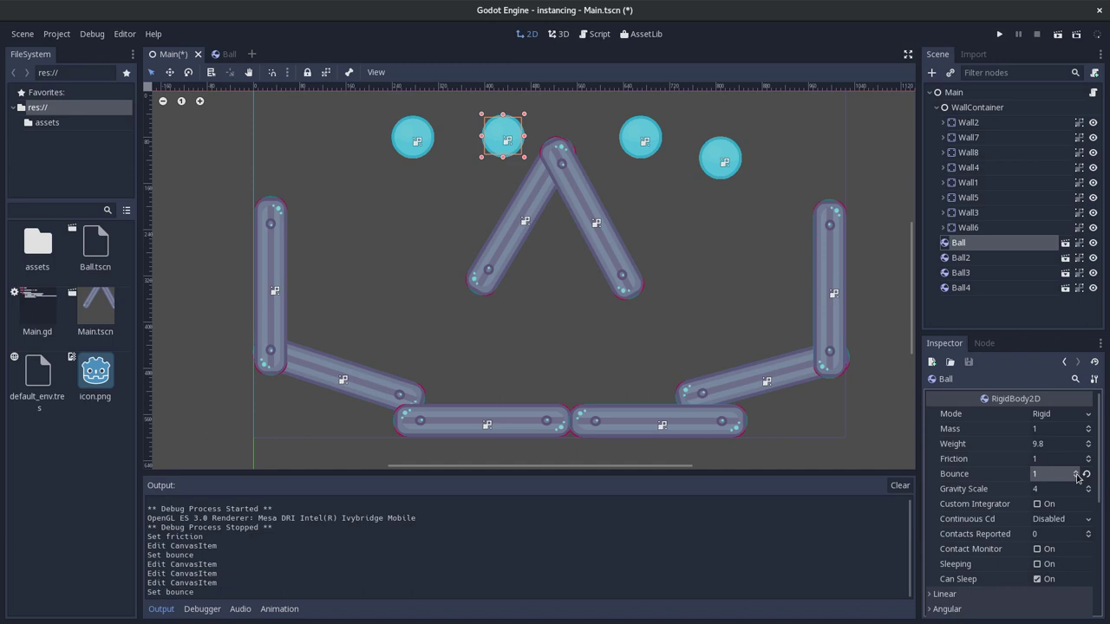
- Select Ball3 and lower its bounce to 0.2
{"action": "left_click", "coordinate": [425, 144]}
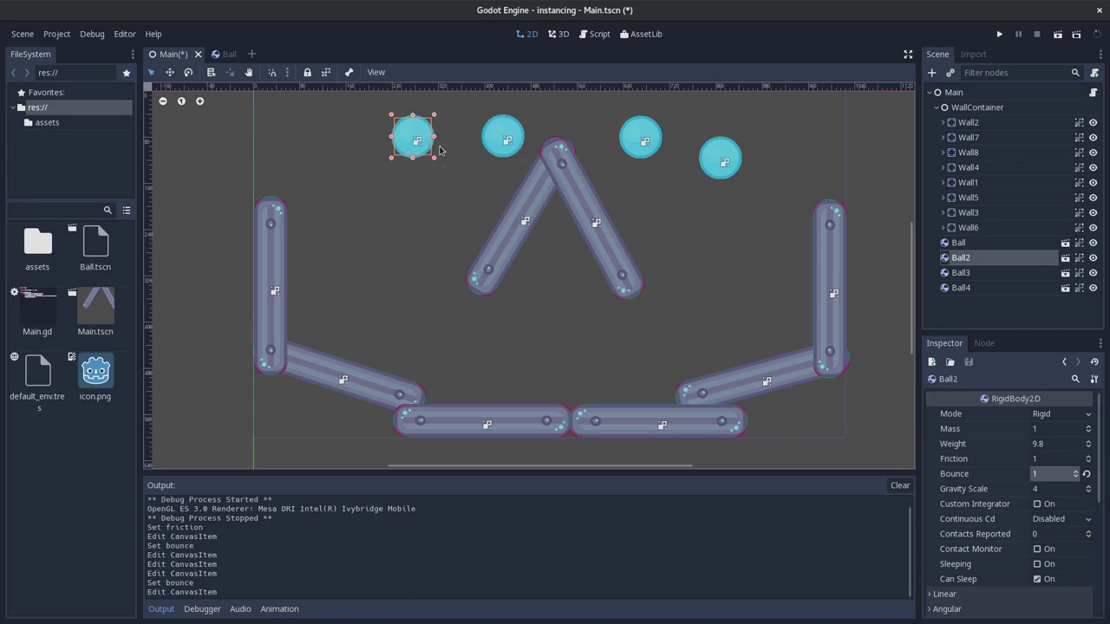
{"action": "left_click", "coordinate": [506, 139]}
{"action": "left_click", "coordinate": [631, 150]}
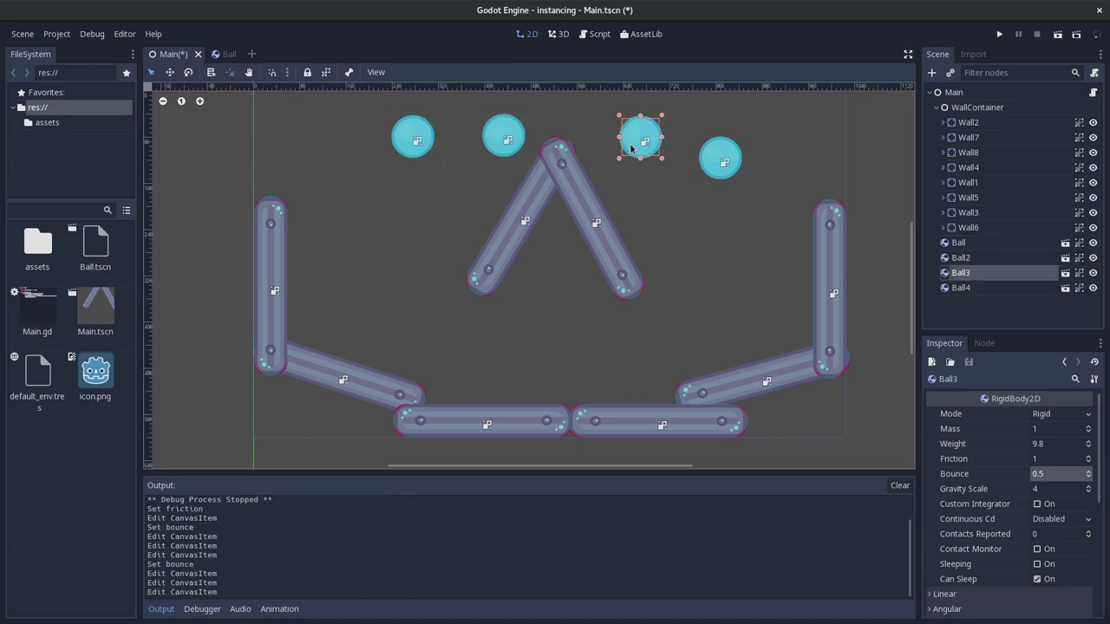
{"action": "left_click", "coordinate": [1090, 478]}
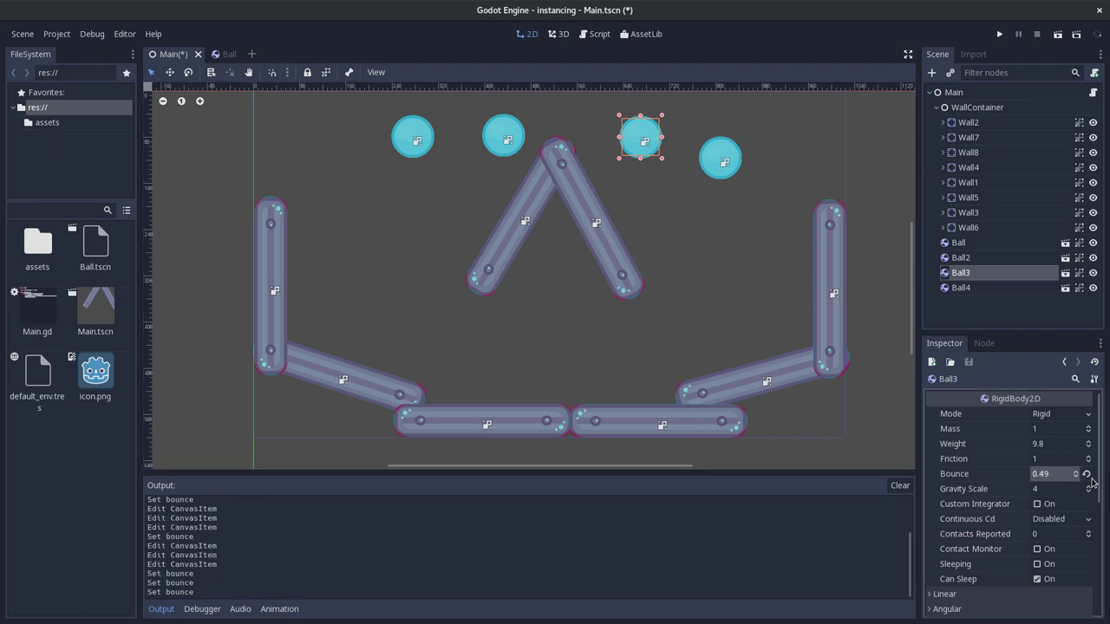
{"action": "left_click", "coordinate": [1059, 473]}
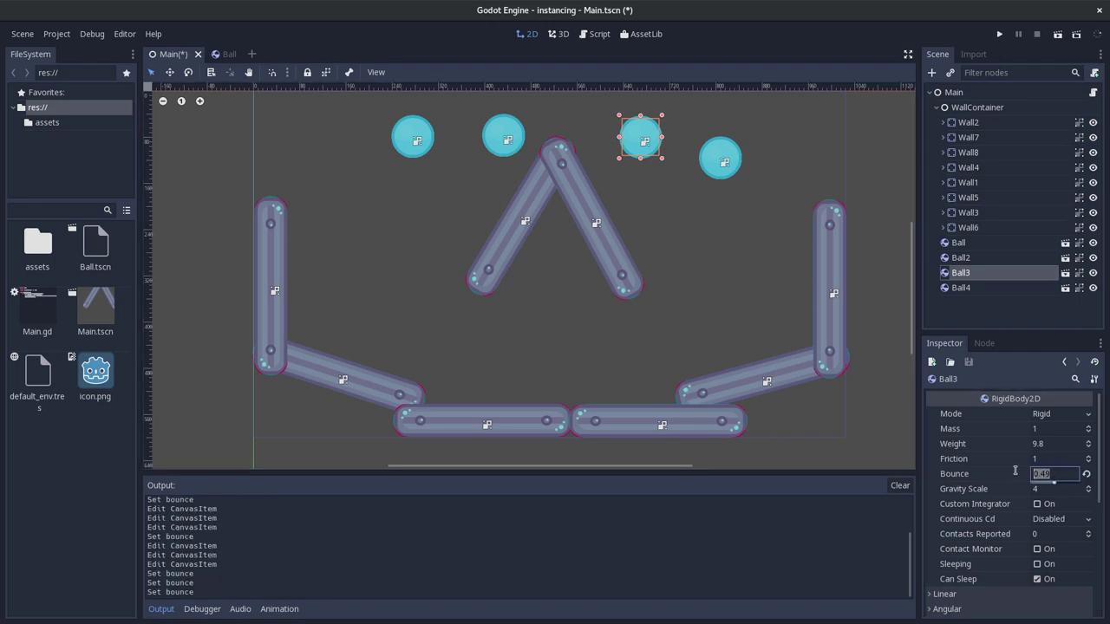
{"action": "type", "text": "0."}
{"action": "key", "text": "Return"}
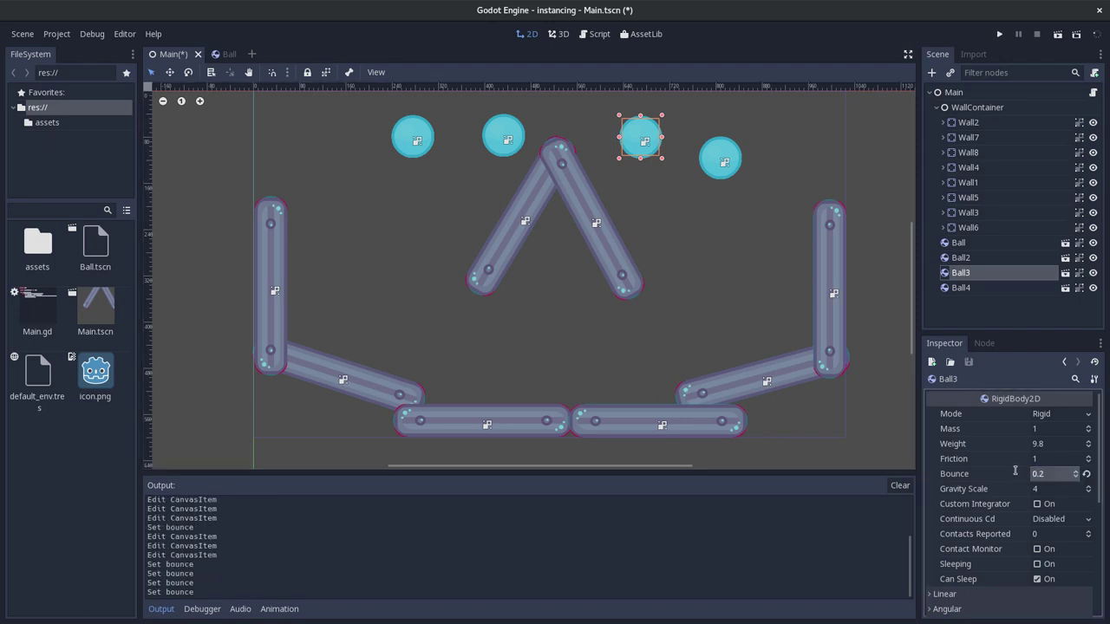
- Save and run Main to watch the balls with per-ball bounce values fall and settle
{"action": "left_click", "coordinate": [999, 36]}
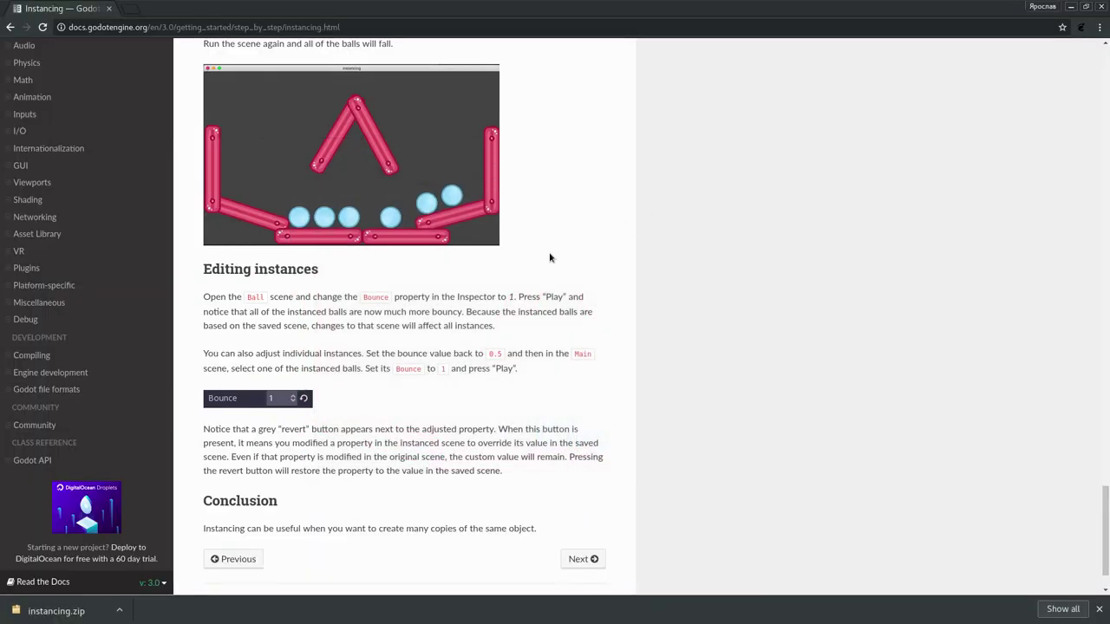
{"action": "scroll", "coordinate": [536, 270], "scroll_direction": "down", "scroll_amount": 1}
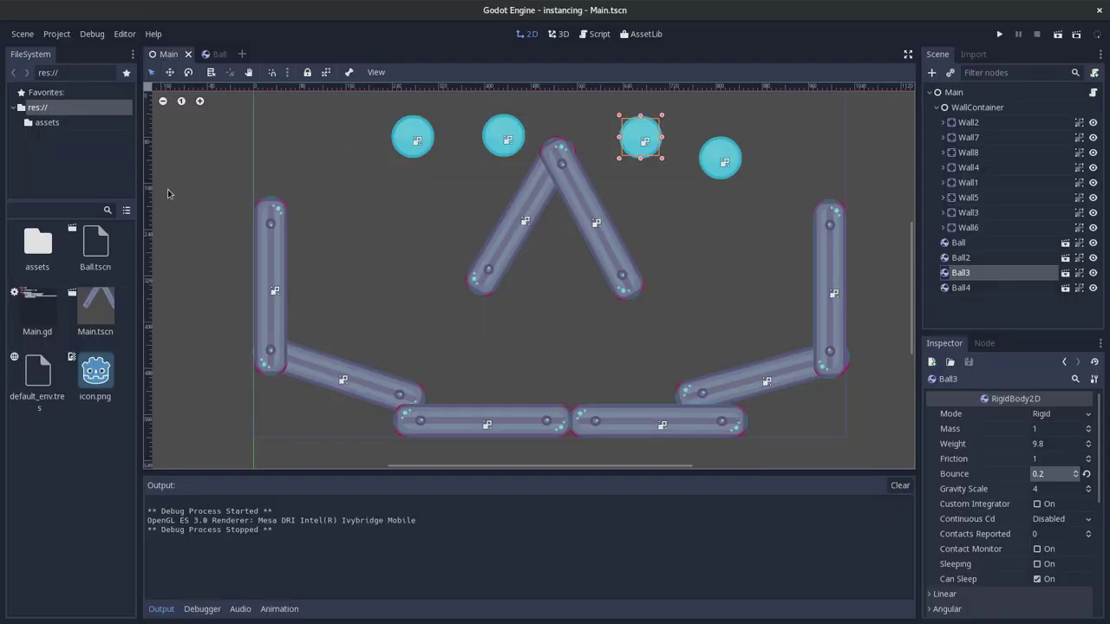
- Open Ball.tscn, then walk through Main.gd's _input function and its click handler
{"action": "double_click", "coordinate": [95, 252]}
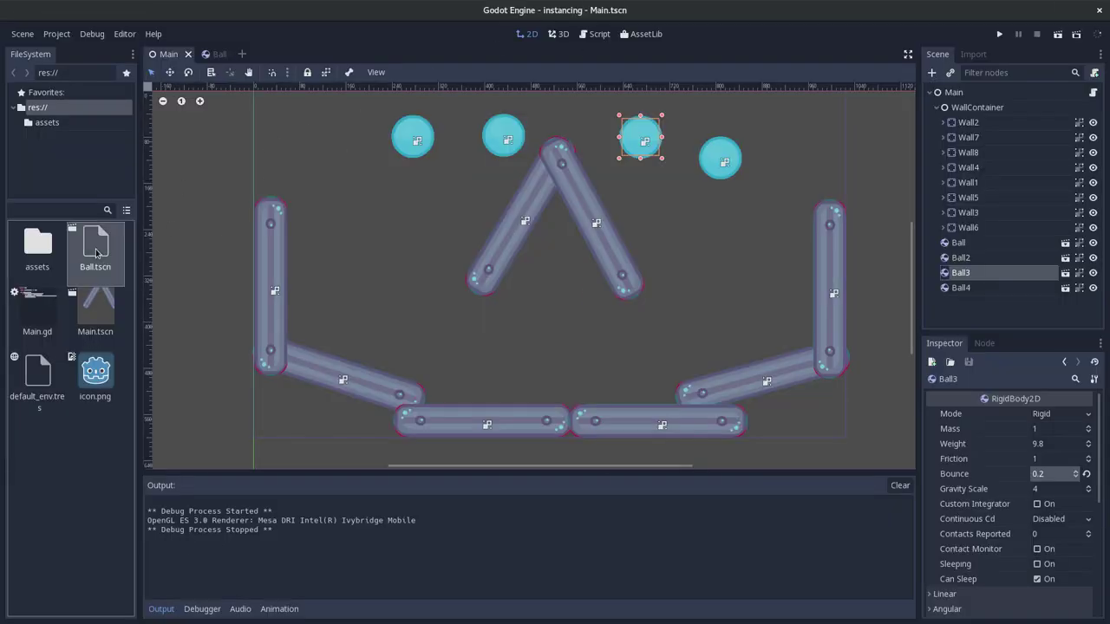
{"action": "left_click", "coordinate": [597, 34]}
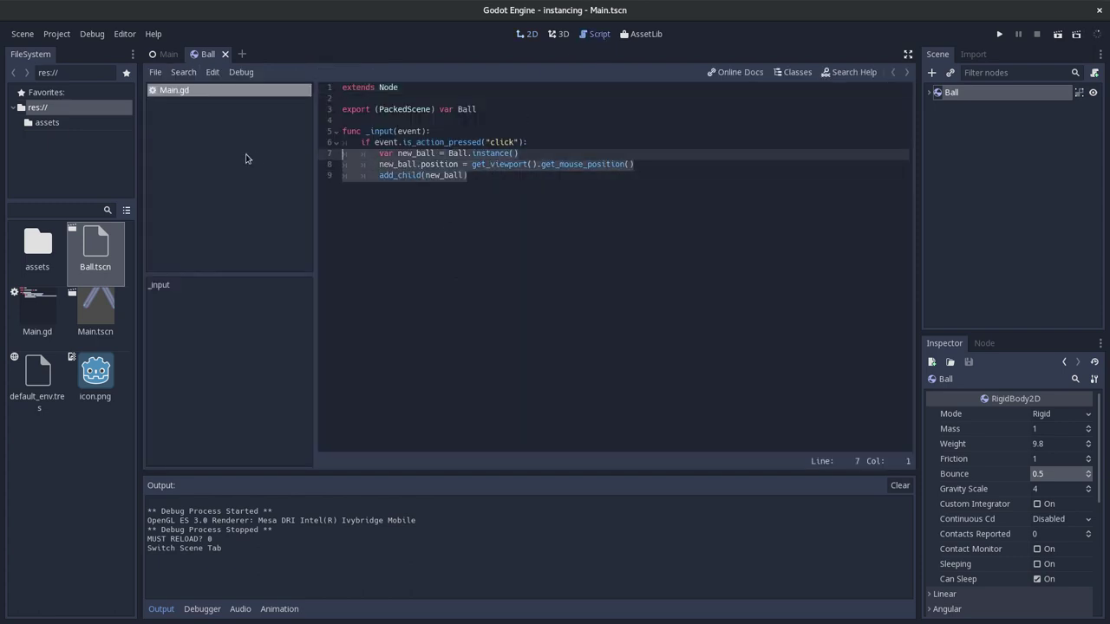
{"action": "left_click_drag", "start_coordinate": [491, 170], "coordinate": [240, 138]}
{"action": "left_click", "coordinate": [482, 178]}
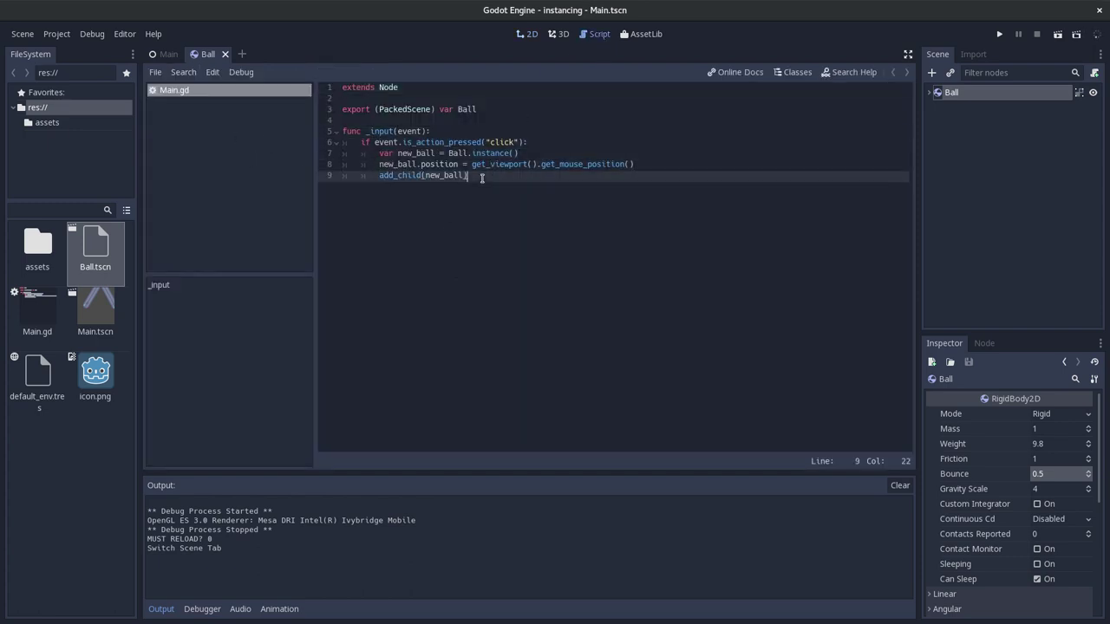
{"action": "double_click", "coordinate": [498, 142]}
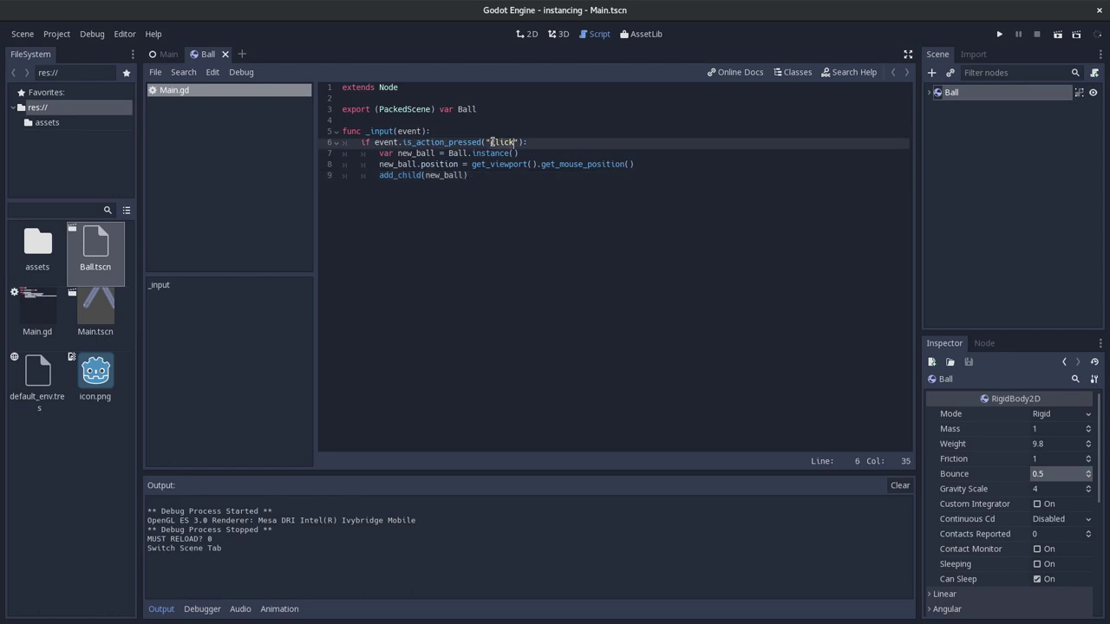
{"action": "double_click", "coordinate": [383, 131]}
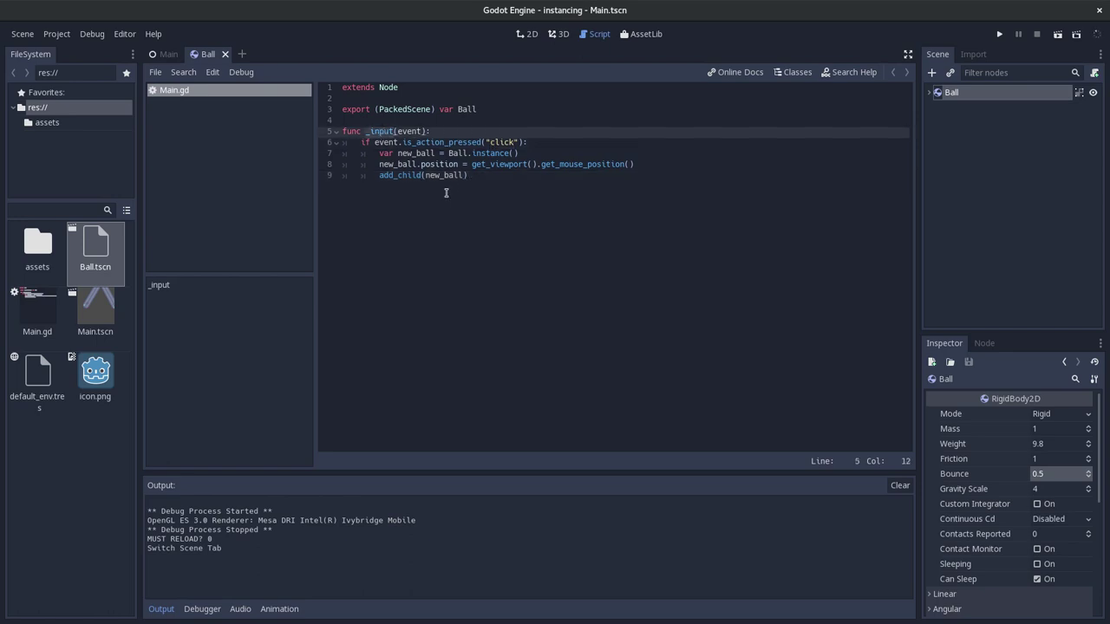
{"action": "left_click_drag", "start_coordinate": [544, 192], "coordinate": [219, 144]}
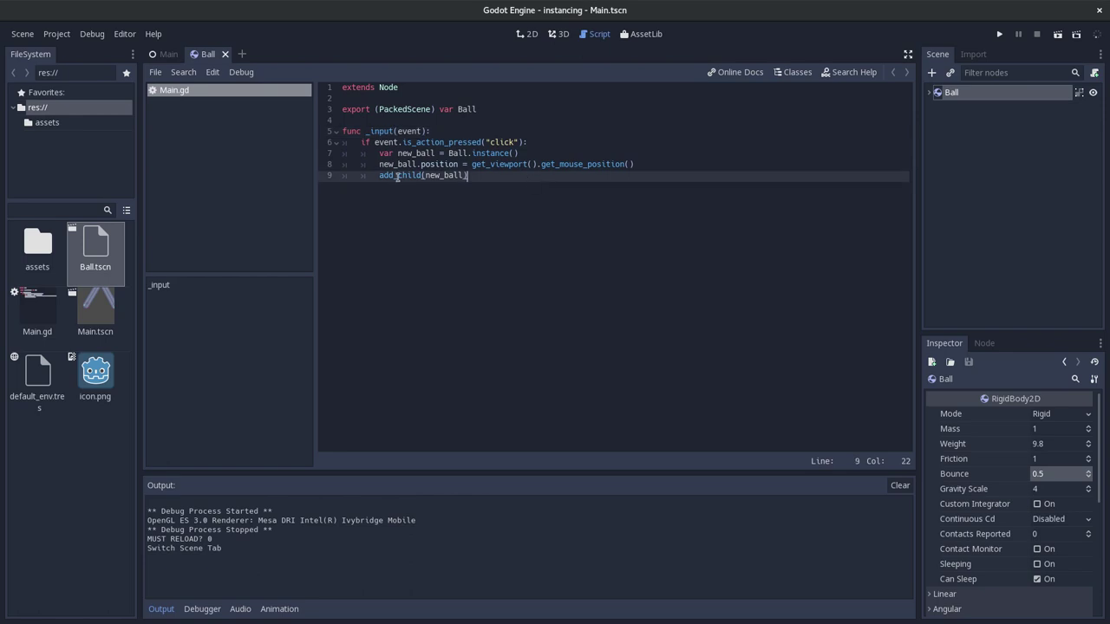
{"action": "left_click", "coordinate": [510, 215]}
{"action": "left_click", "coordinate": [531, 165]}
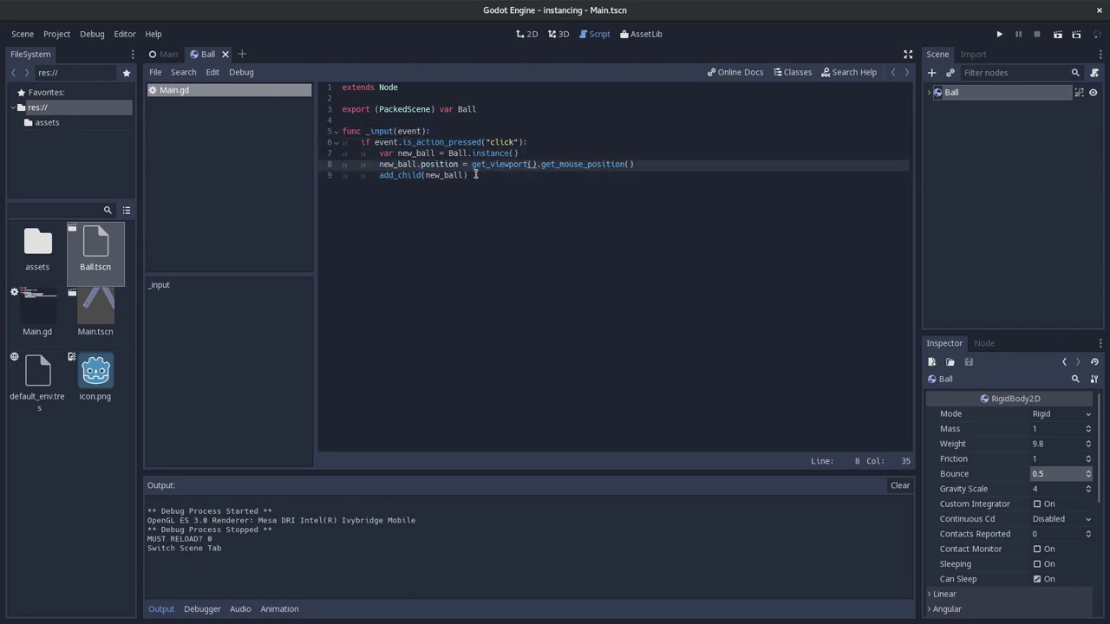
- Highlight the new_ball lines and get_mouse_position call, then reopen the Main scene
{"action": "double_click", "coordinate": [390, 164]}
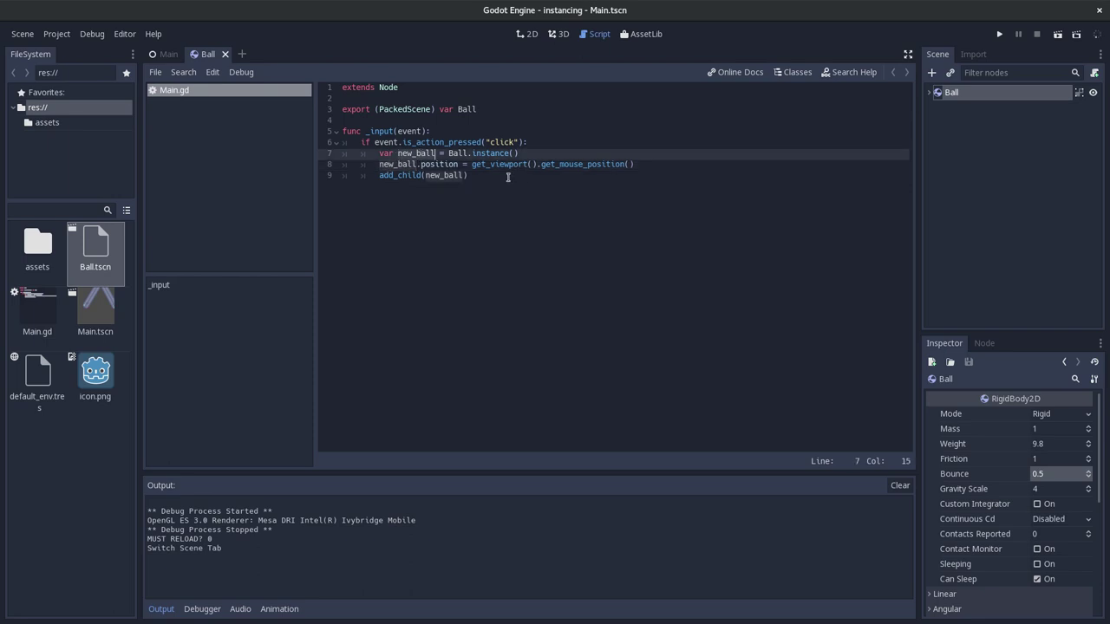
{"action": "left_click", "coordinate": [469, 176]}
{"action": "left_click_drag", "start_coordinate": [635, 165], "coordinate": [299, 153]}
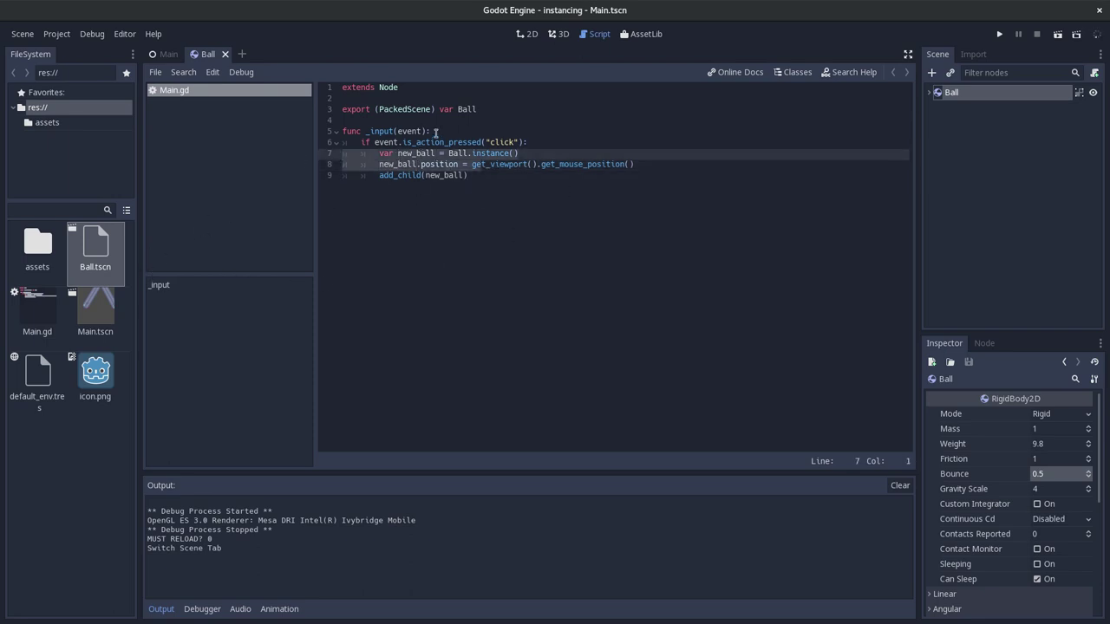
{"action": "left_click", "coordinate": [569, 164]}
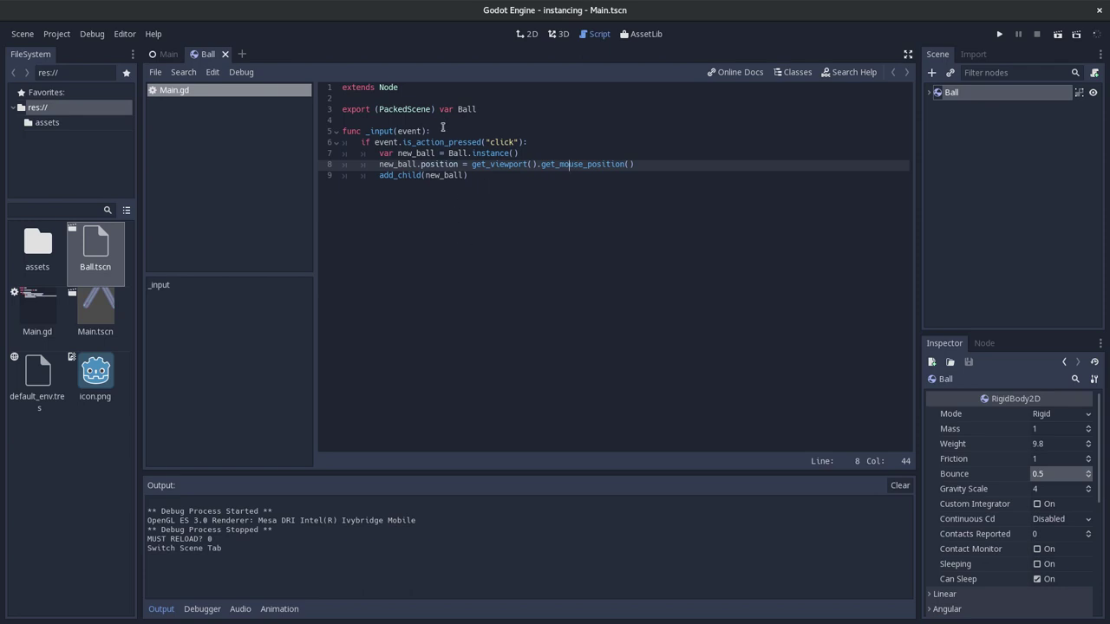
{"action": "left_click_drag", "start_coordinate": [496, 181], "coordinate": [299, 139]}
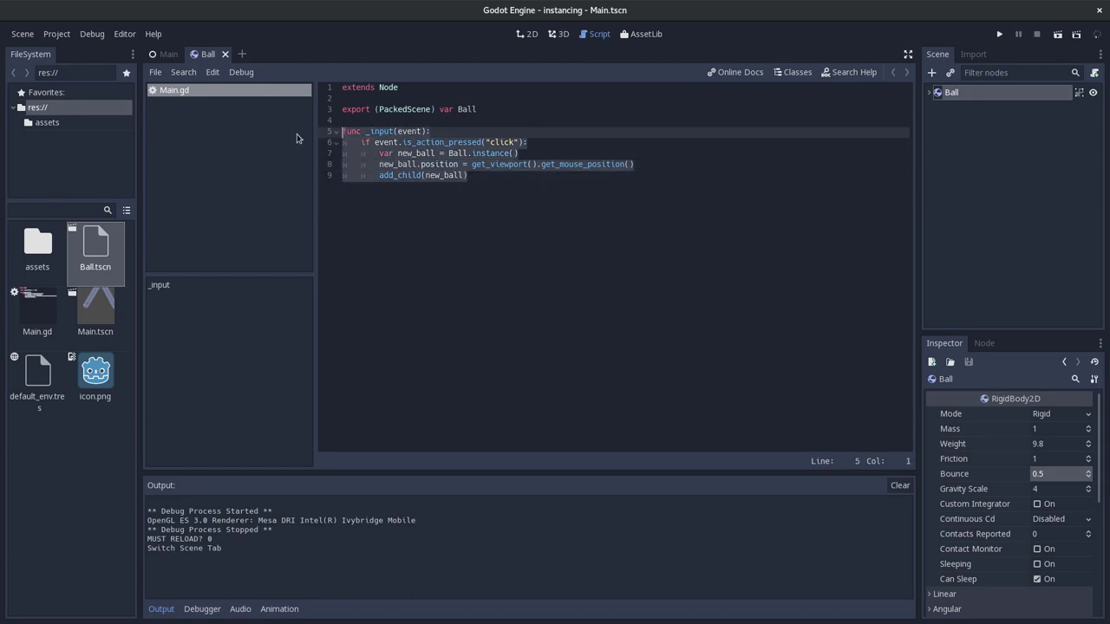
{"action": "left_click", "coordinate": [509, 181]}
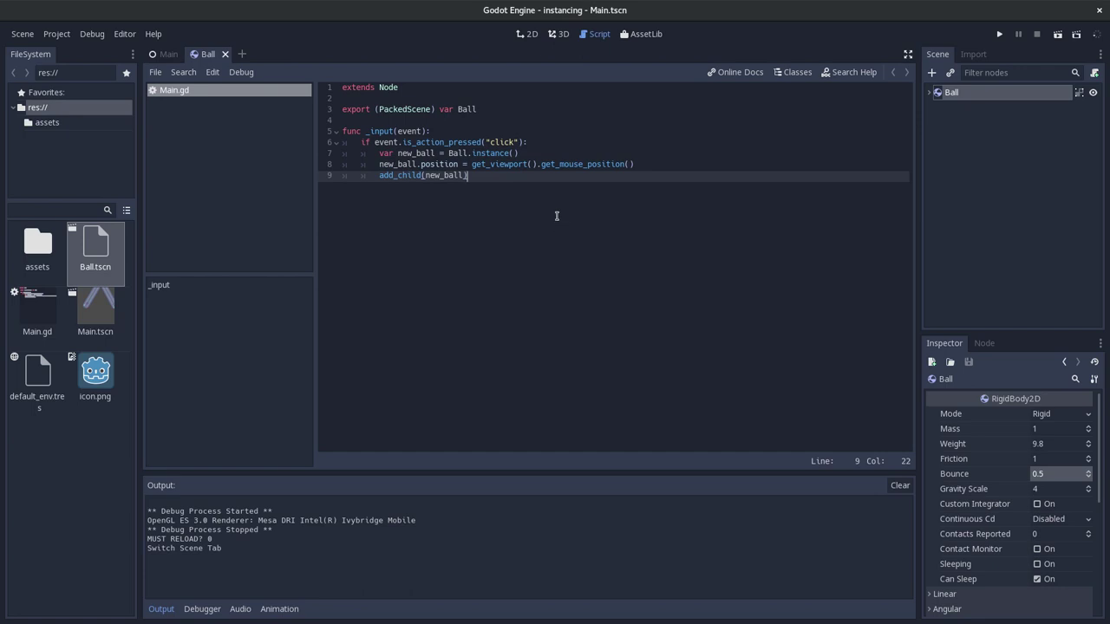
{"action": "key", "text": "Up"}
{"action": "key", "text": "Up"}
{"action": "key", "text": "Up"}
{"action": "key", "text": "Right"}
{"action": "key", "text": "Right"}
{"action": "key", "text": "Right"}
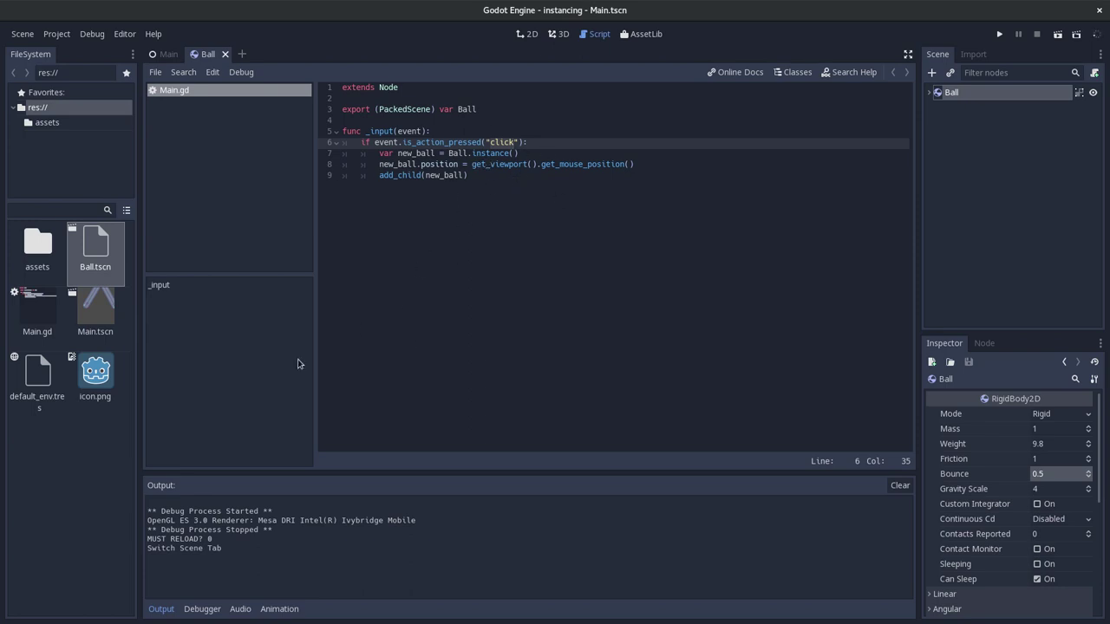
{"action": "double_click", "coordinate": [103, 314]}
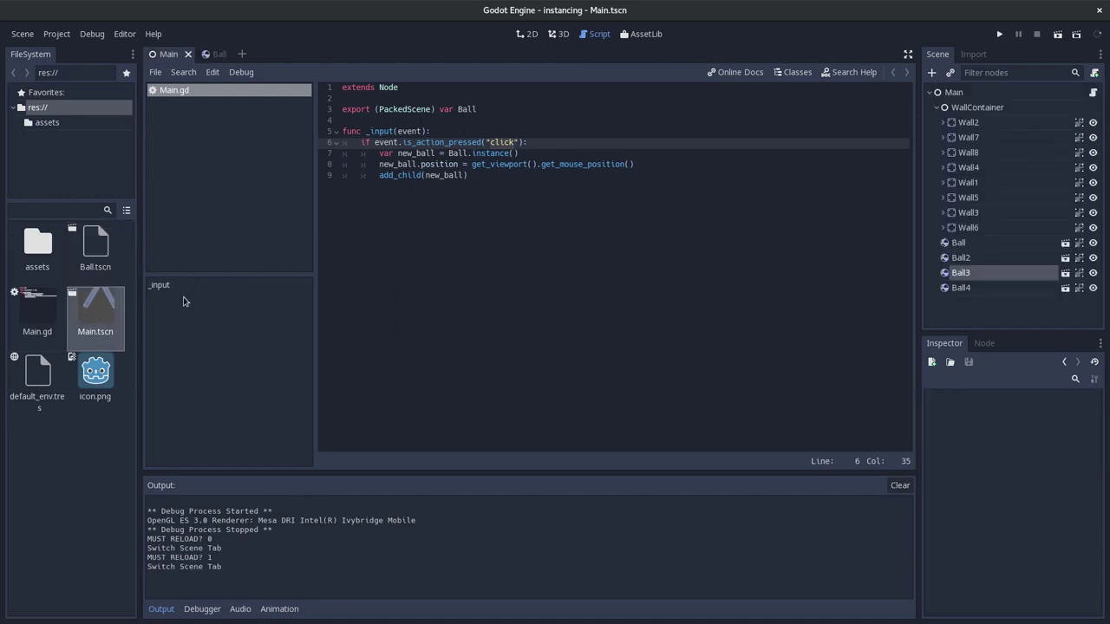
- Flip between the Ball and Main scenes, highlight _input in Main.gd, and bring up the Classes list
{"action": "double_click", "coordinate": [87, 252]}
{"action": "double_click", "coordinate": [88, 311]}
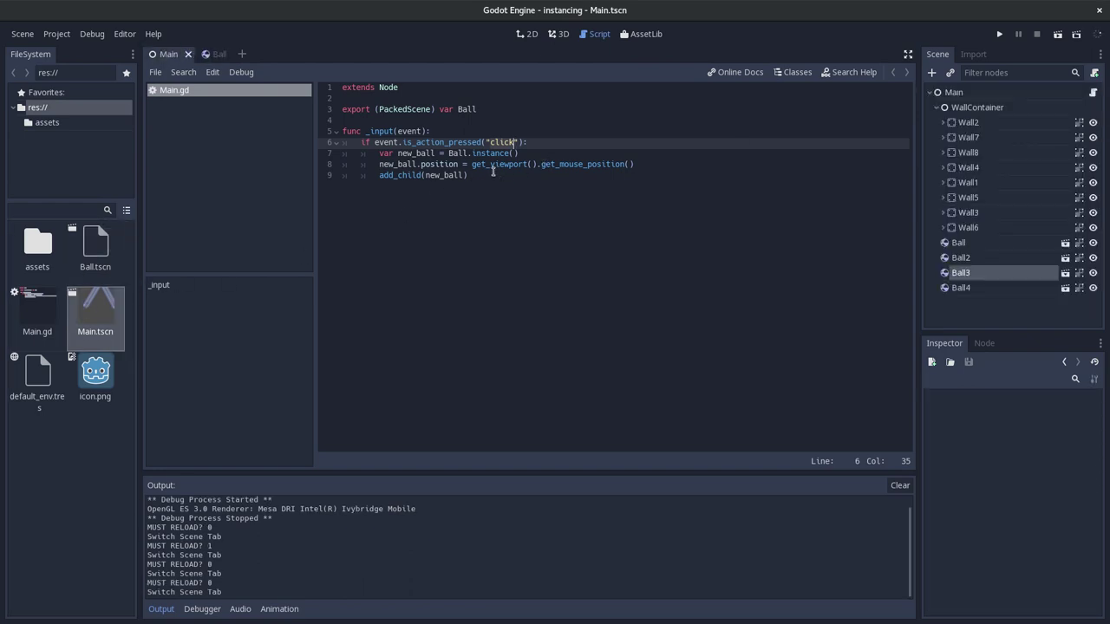
{"action": "left_click_drag", "start_coordinate": [221, 59], "coordinate": [163, 59]}
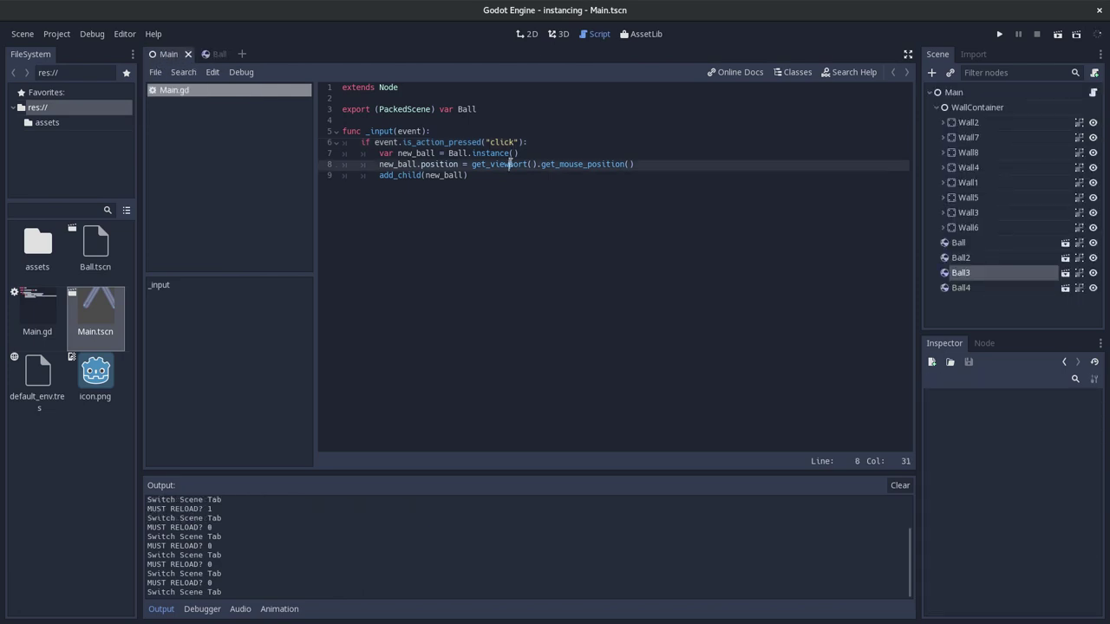
{"action": "left_click_drag", "start_coordinate": [559, 179], "coordinate": [440, 164]}
{"action": "left_click_drag", "start_coordinate": [290, 139], "coordinate": [255, 136]}
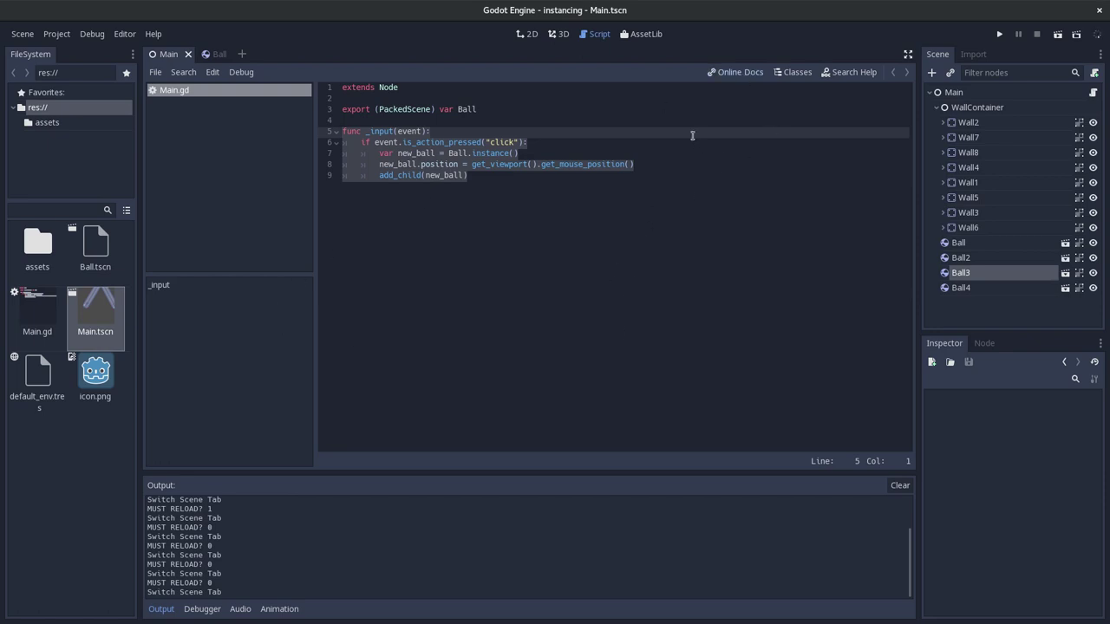
{"action": "left_click", "coordinate": [803, 72]}
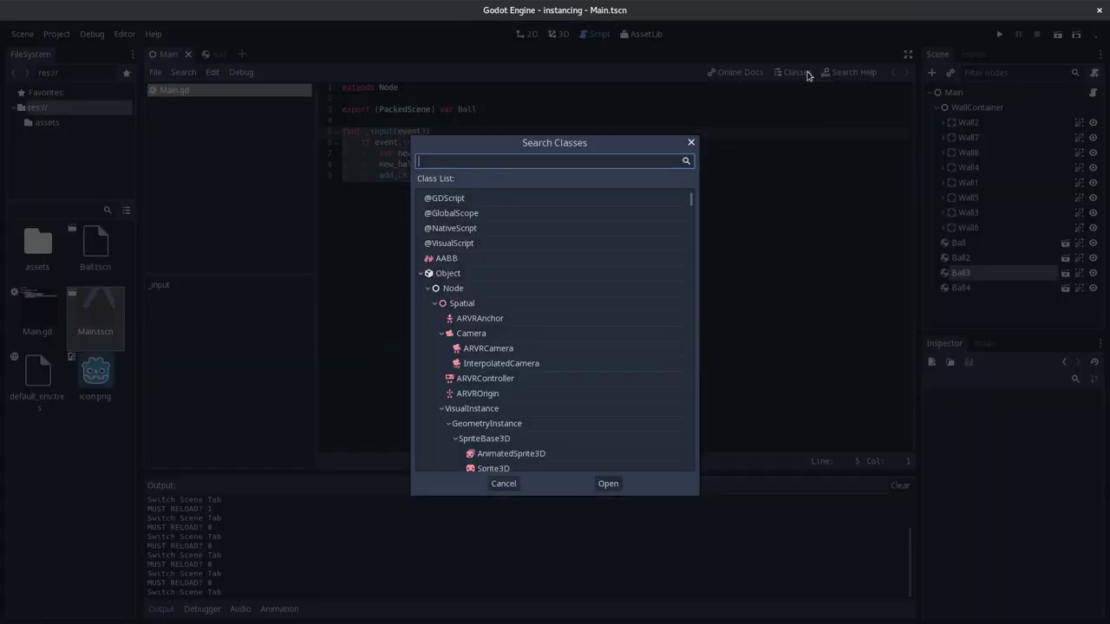
- Close the Search Classes dialog
{"action": "left_click", "coordinate": [692, 142]}
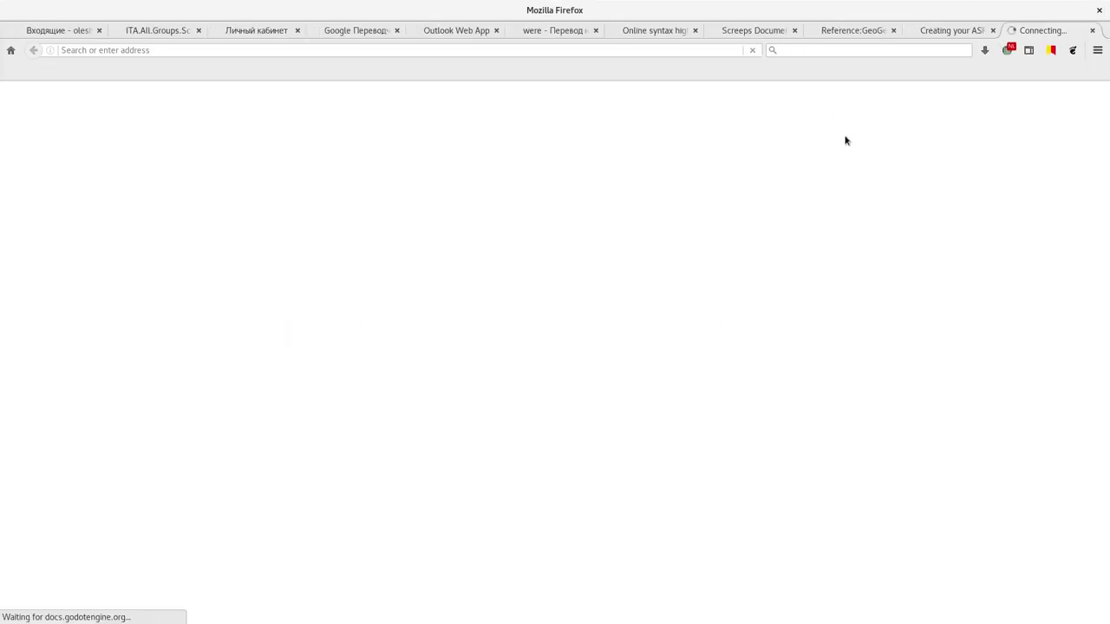
- Return to Godot and place the caret at the end of line 9's add_child call
{"action": "key", "text": "alt+Tab"}
{"action": "left_click", "coordinate": [424, 226]}
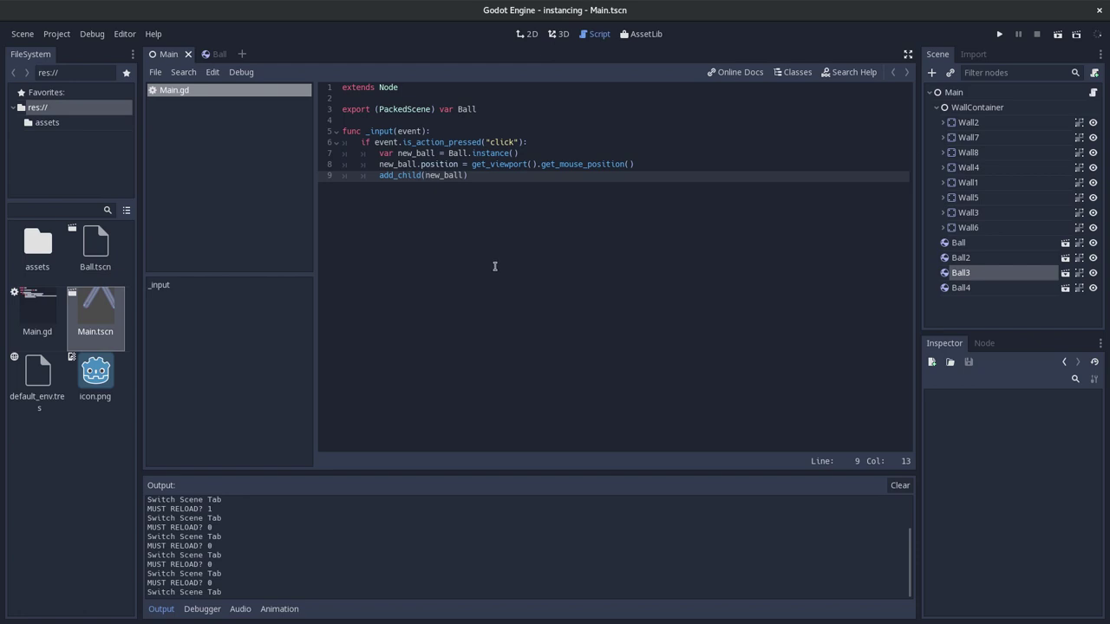
{"action": "left_click", "coordinate": [524, 187]}
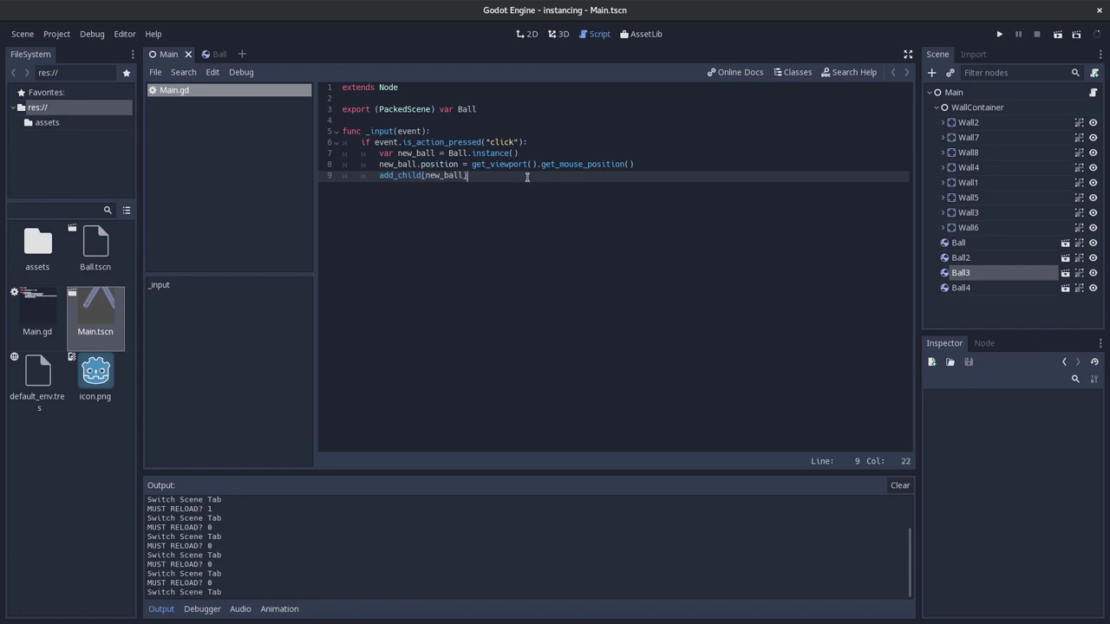